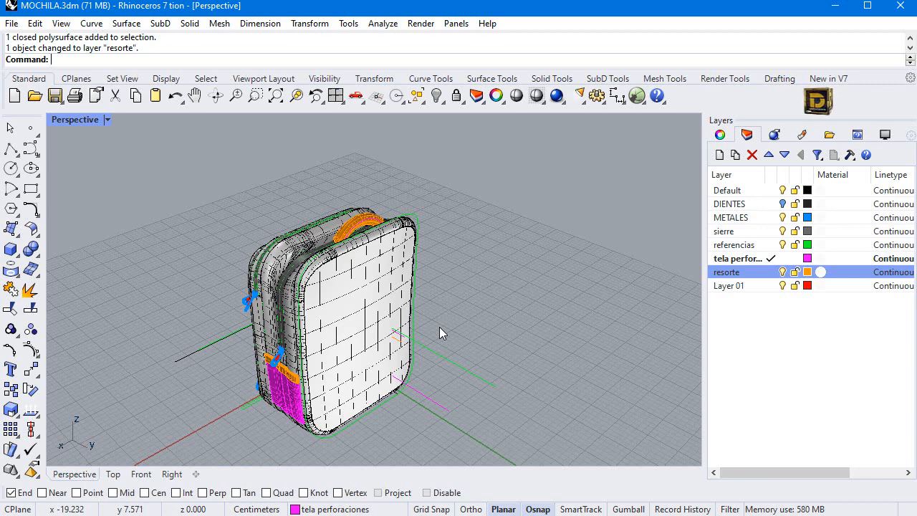
- Isolate the backpack's large rounded panel surface so the rest of the model is hidden
click(367, 347)
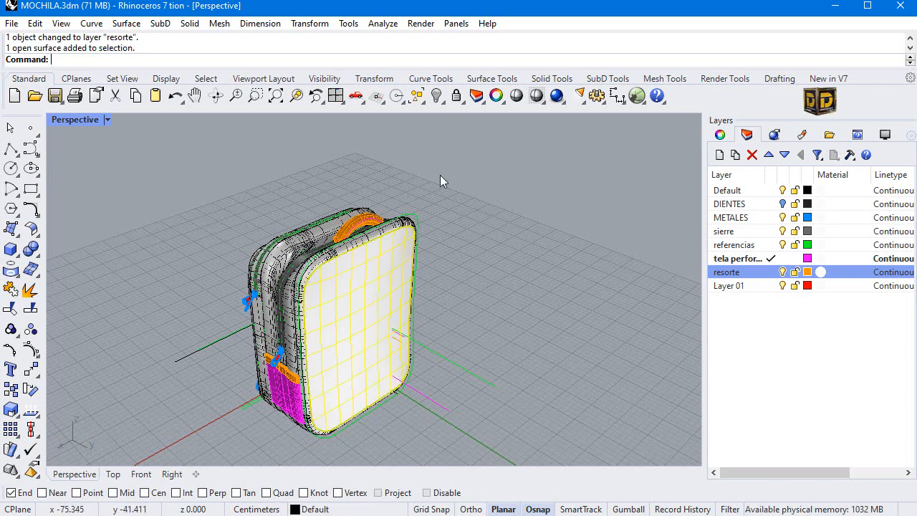
click(436, 97)
click(478, 123)
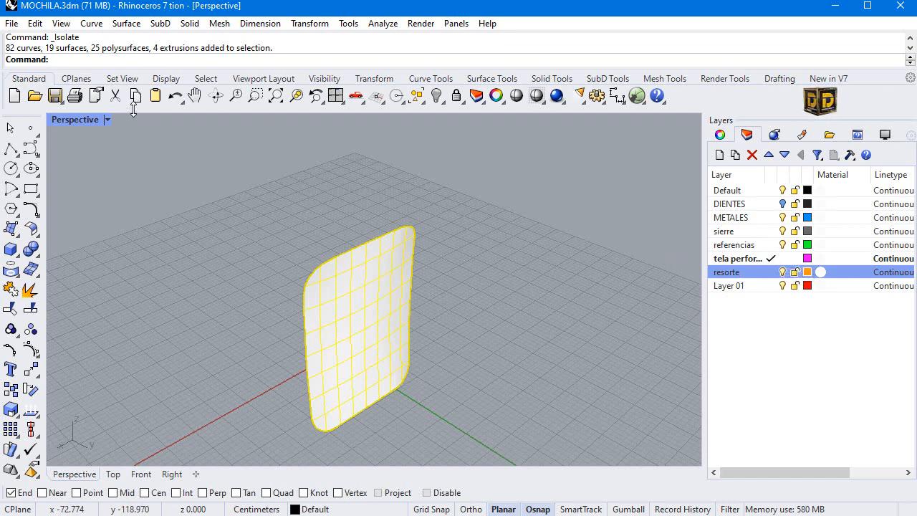
- Make resorte the current layer and draw a horizontal line across the panel just below its upper rounded corners in the Front view
double_click(93, 118)
click(466, 328)
scroll(250, 337, down, 5)
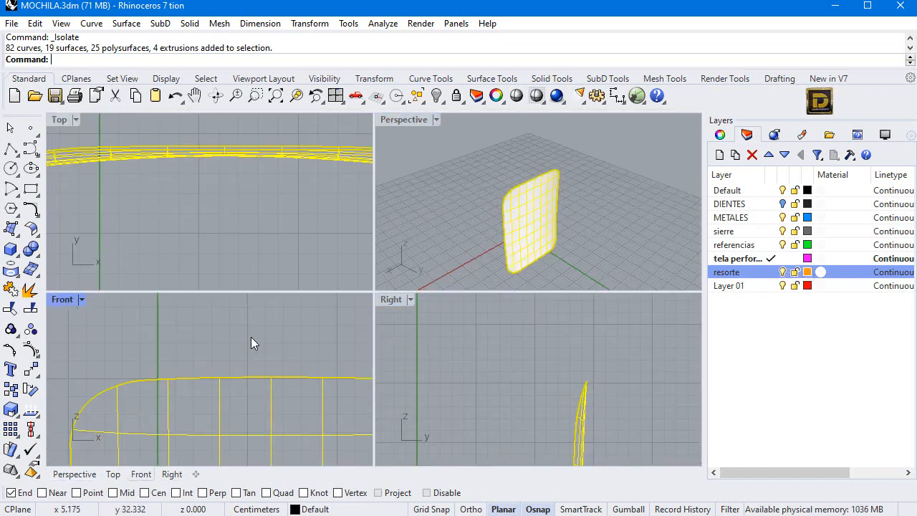
click(30, 147)
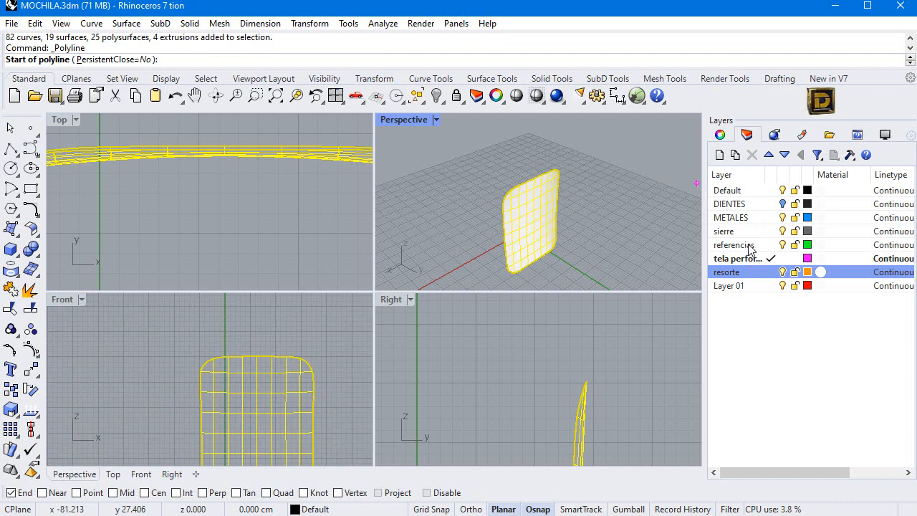
click(770, 272)
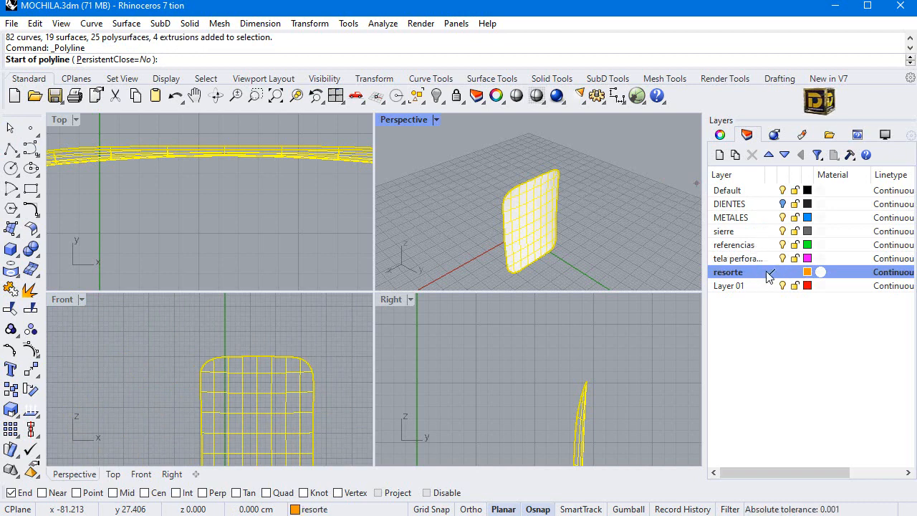
click(166, 371)
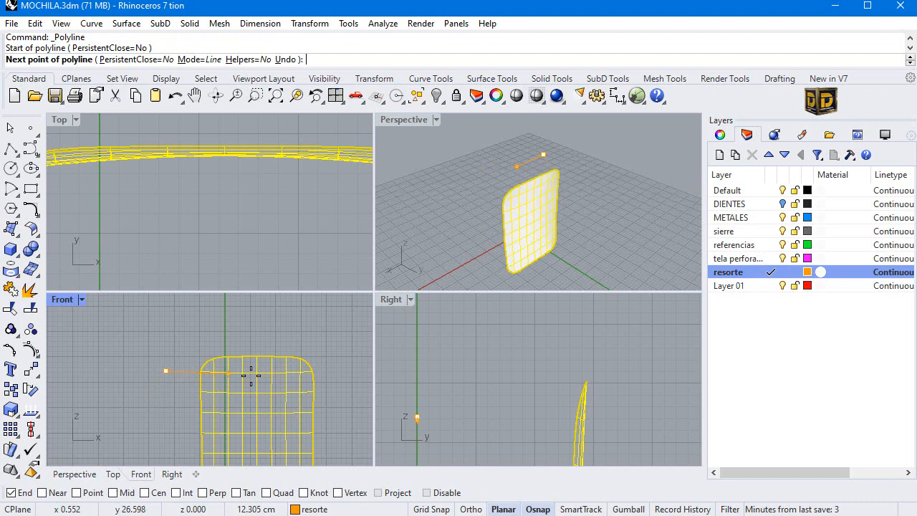
click(343, 372)
key(Return)
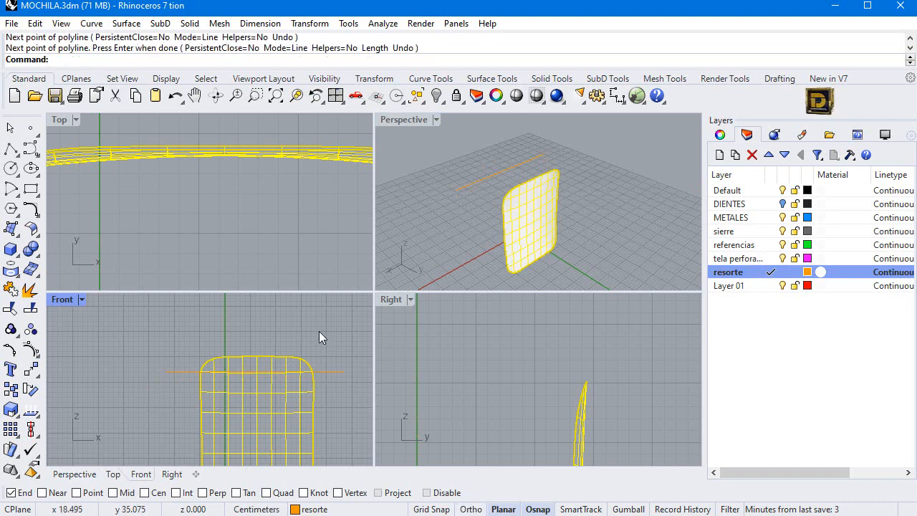
- Split the isolated panel surface with the horizontal line
click(27, 309)
click(178, 370)
key(Return)
key(Escape)
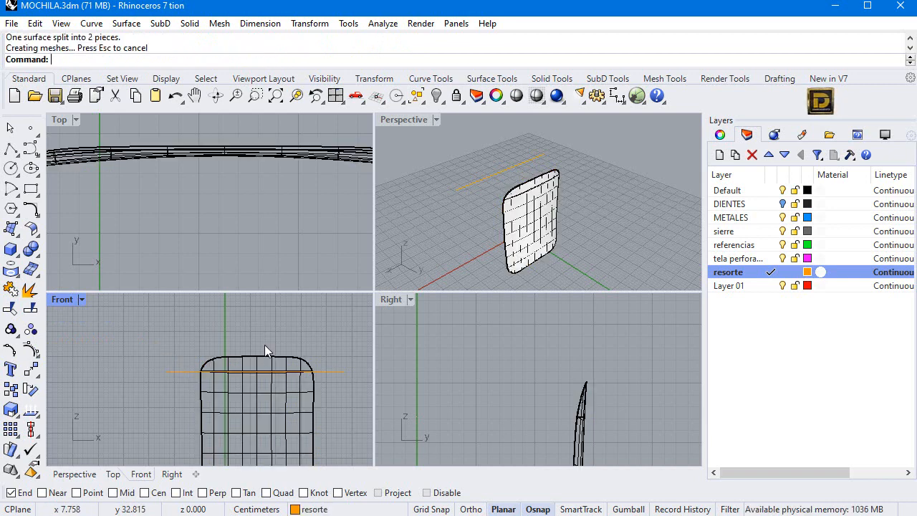
- Assign the panel's upper strip to the resorte layer
click(299, 363)
right_click(744, 324)
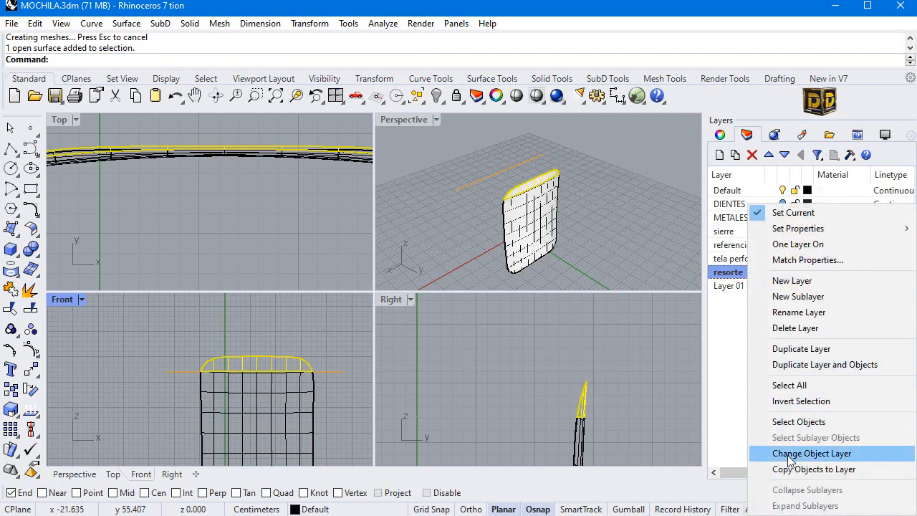
click(811, 453)
click(444, 356)
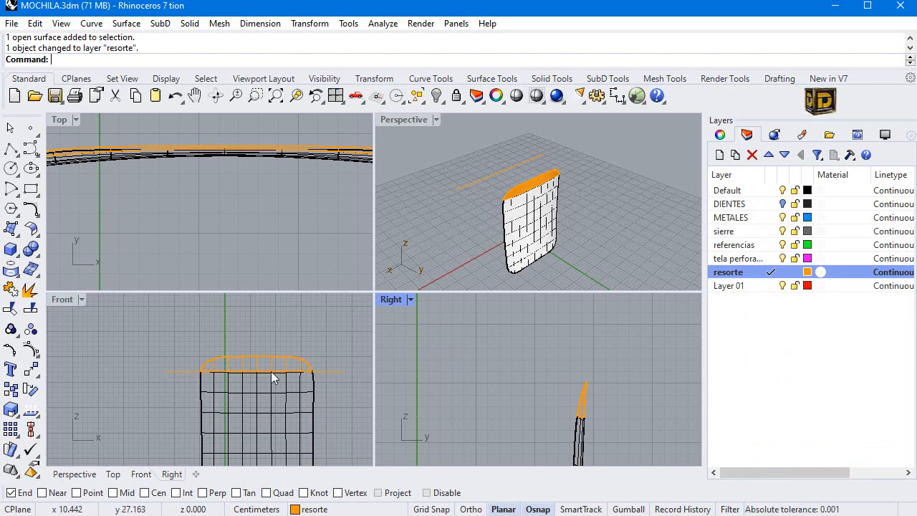
- Draw a circle by diameter between the two ends of the split edge in the Front view
click(16, 179)
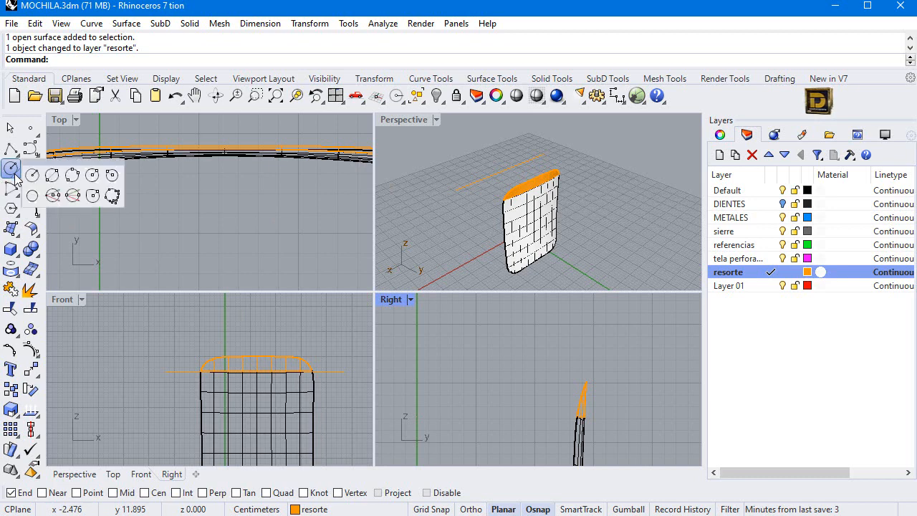
click(52, 175)
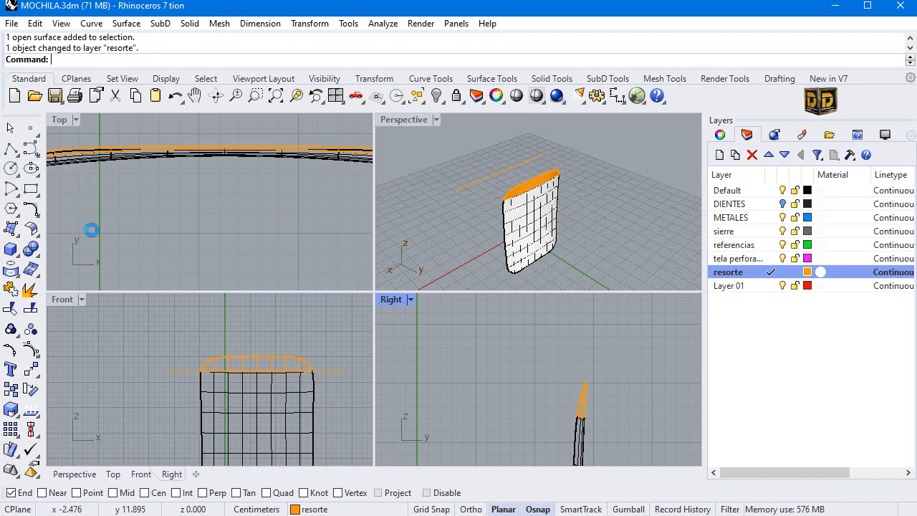
click(206, 370)
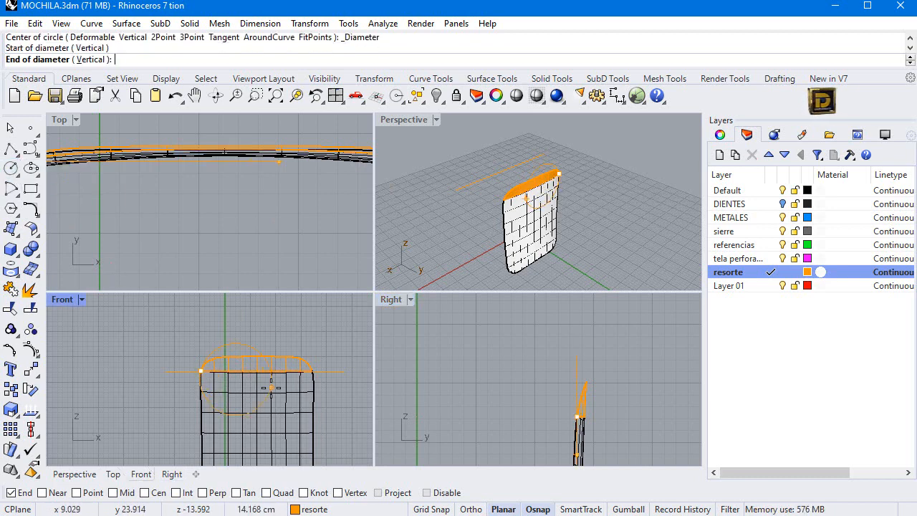
click(313, 371)
- Split the large lower panel surface with the circle
click(219, 448)
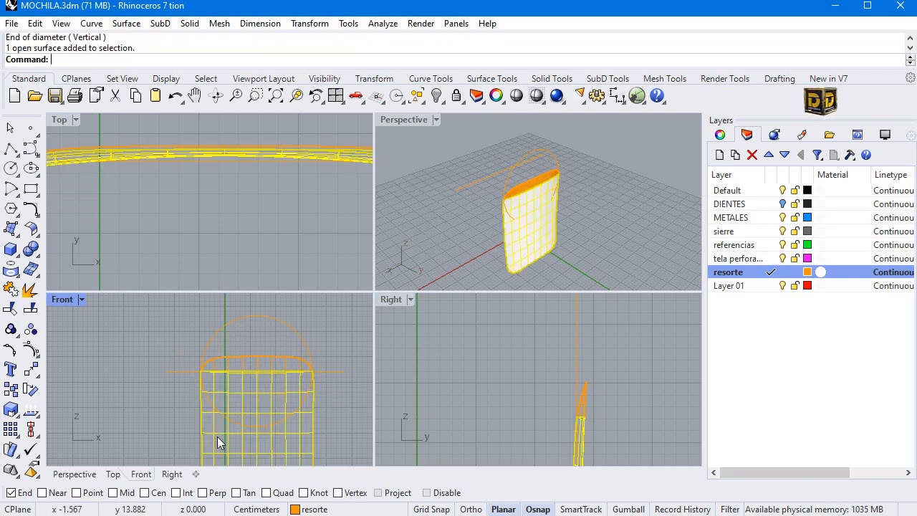
click(31, 309)
click(228, 417)
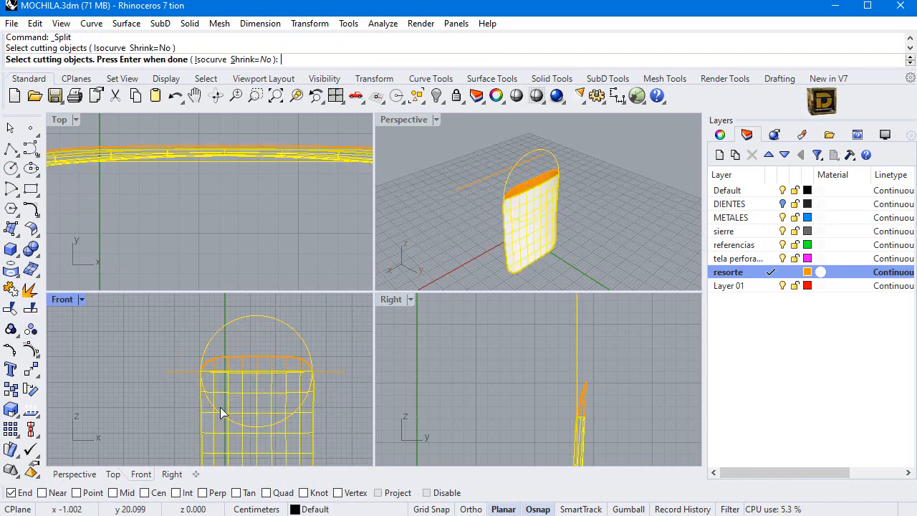
key(Return)
- Assign the semicircular piece below the upper strip to the tela perforaciones layer
click(252, 387)
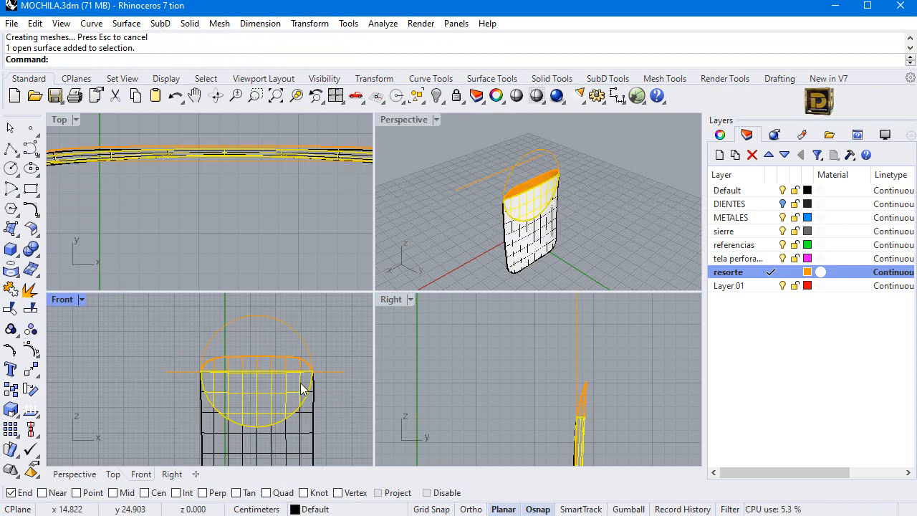
right_click(737, 258)
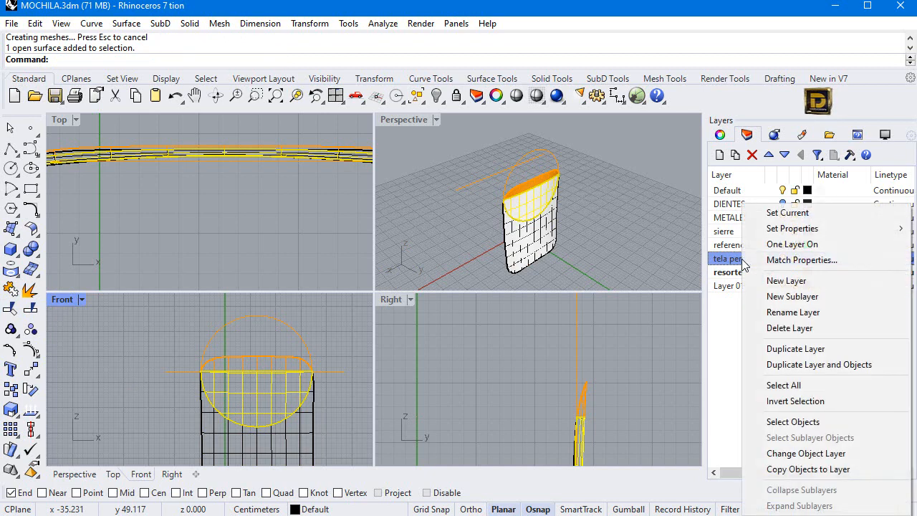
click(779, 453)
click(537, 380)
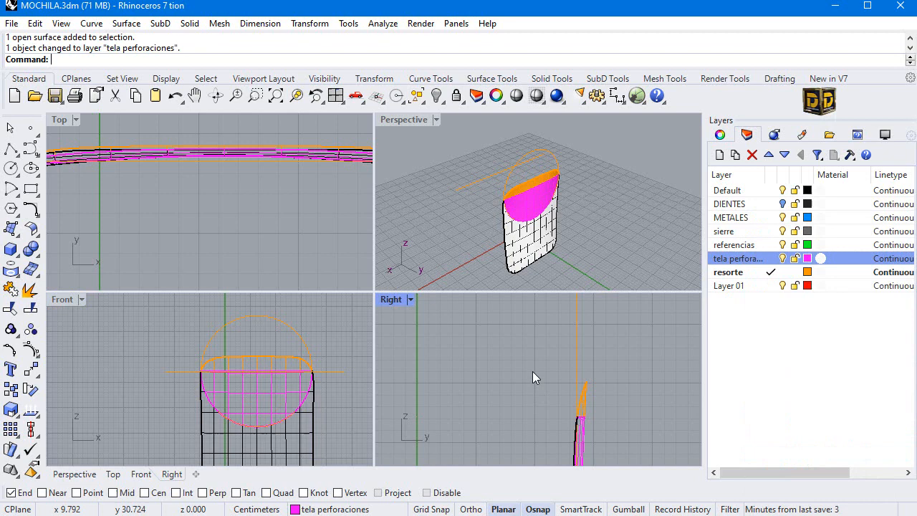
- Offset the semicircular surface outward by 0.3 cm as a solid and check its thickness in the Perspective view
click(530, 201)
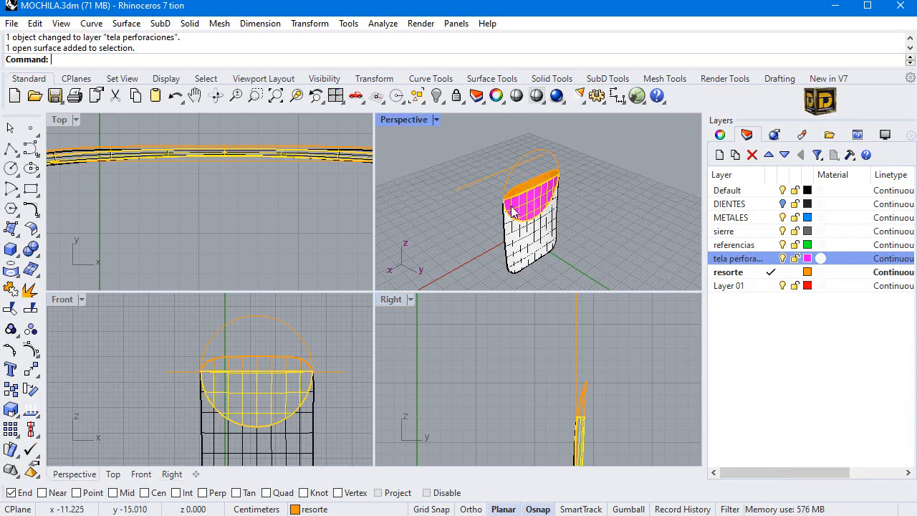
click(34, 239)
click(83, 259)
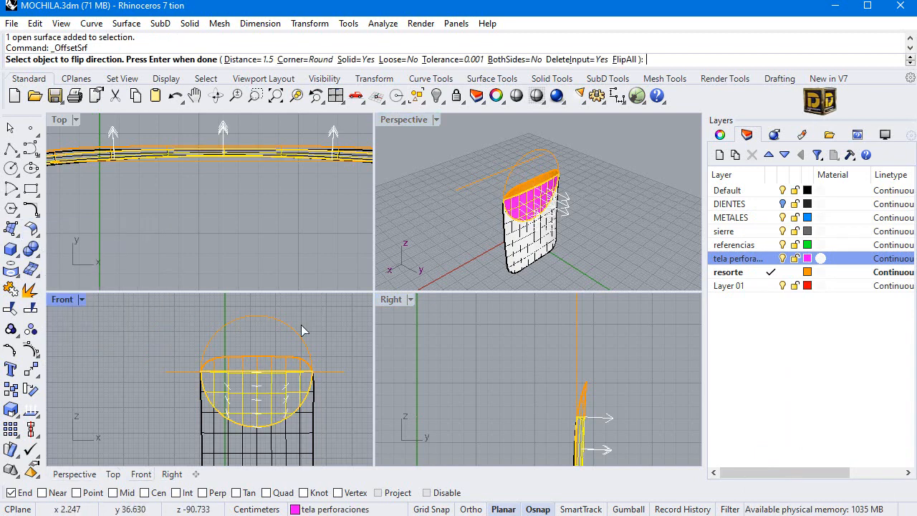
click(242, 60)
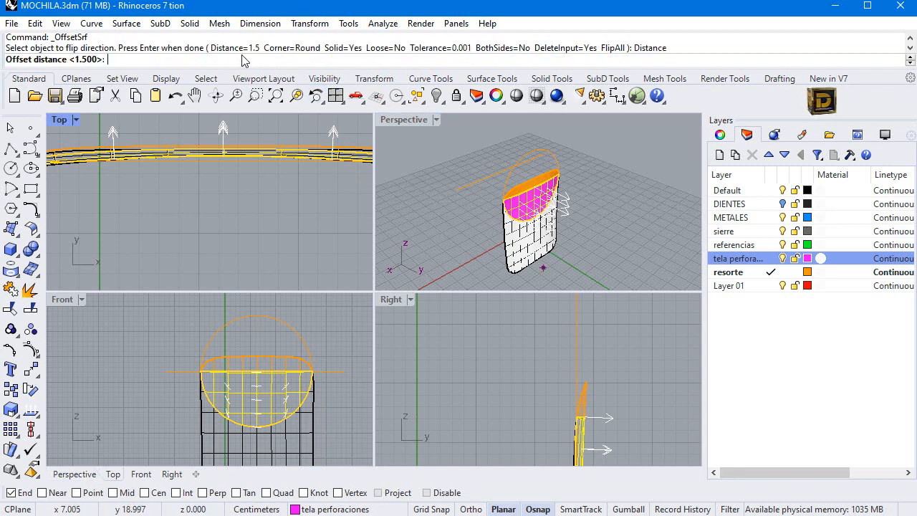
key(Return)
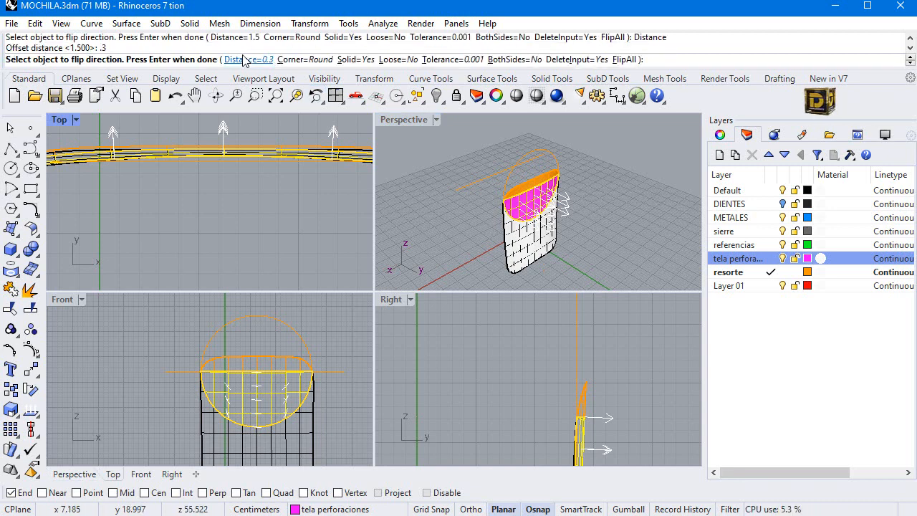
key(Return)
scroll(535, 202, up, 5)
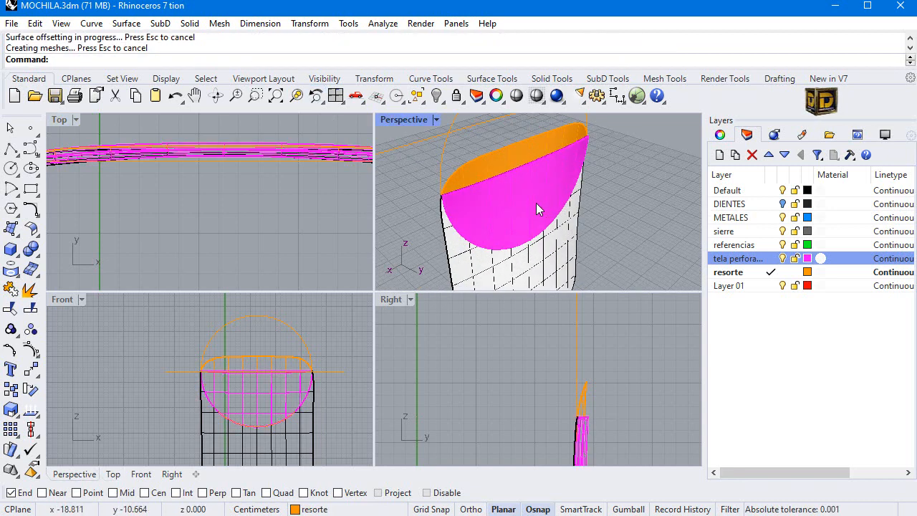
click(536, 203)
click(406, 210)
scroll(464, 170, down, 5)
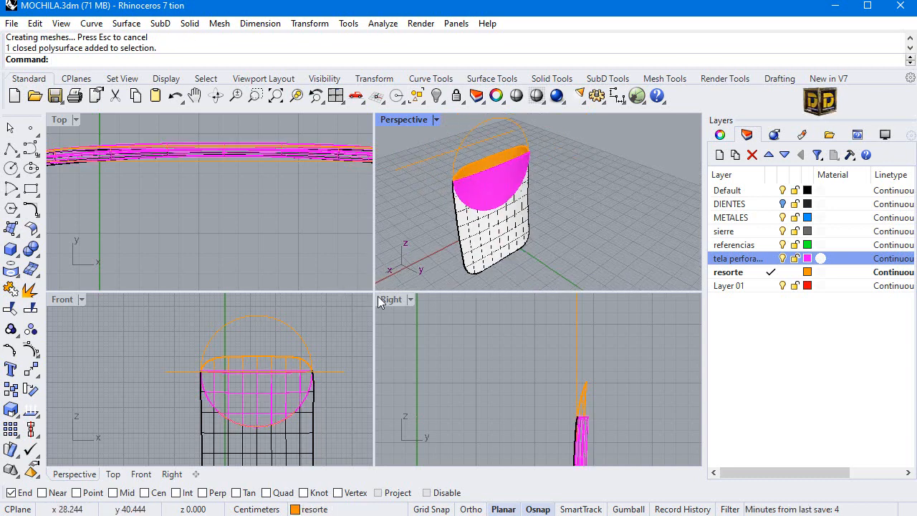
- Draw a nearly horizontal line across the lower part of the panel in the Front view, extending past both sides
scroll(261, 378, down, 6)
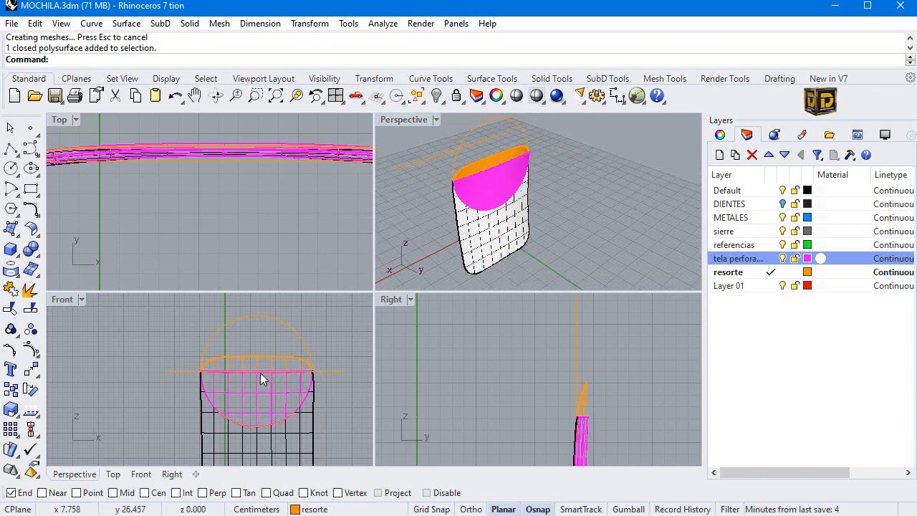
click(10, 149)
scroll(236, 437, up, 3)
click(209, 403)
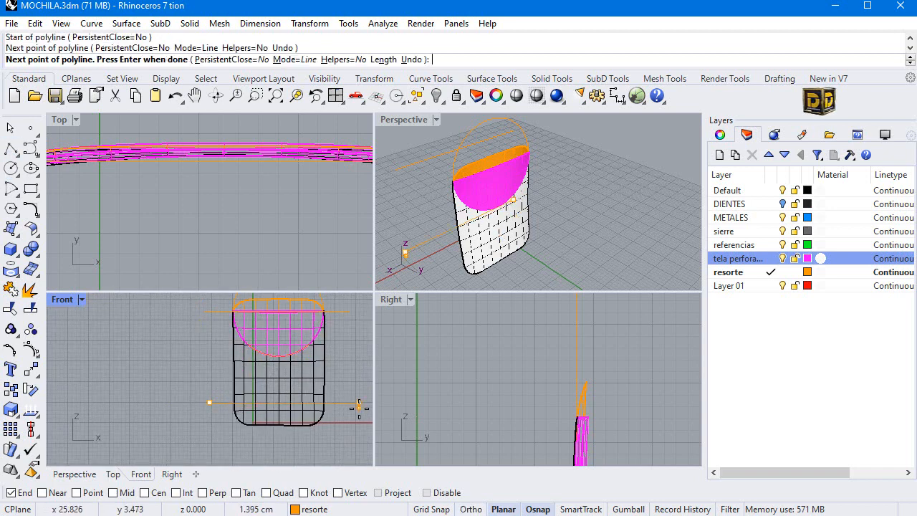
click(358, 407)
key(Return)
key(Return)
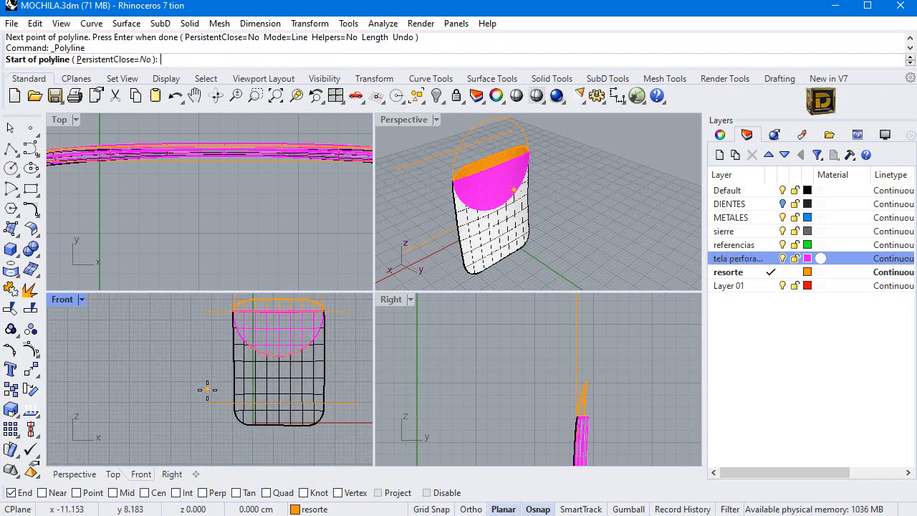
click(190, 393)
key(Escape)
- Move the lower line slightly upward on the panel in the Front view
click(211, 404)
scroll(222, 404, up, 2)
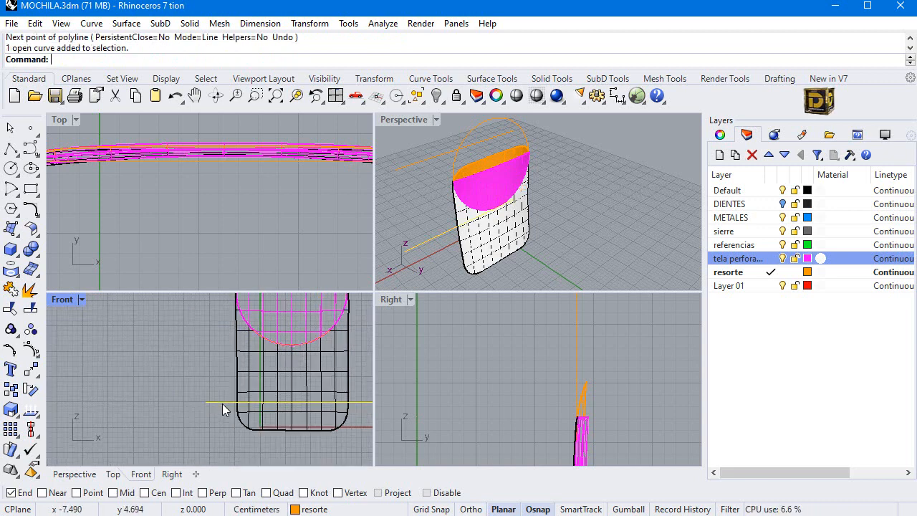
drag(223, 404, 222, 392)
- Copy the lower line straight down by about 1.8 cm with Ortho on in the maximized Front view
double_click(63, 300)
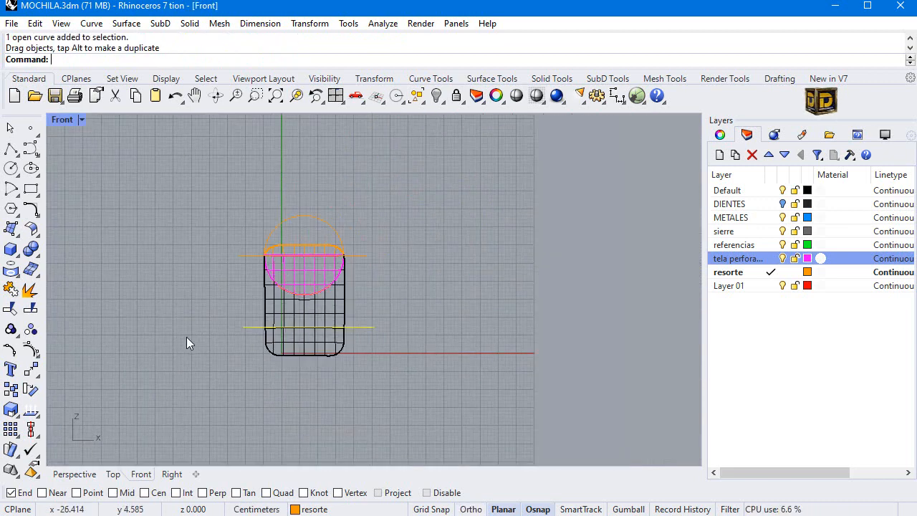
scroll(186, 336, down, 1)
right_drag(337, 269, 311, 277)
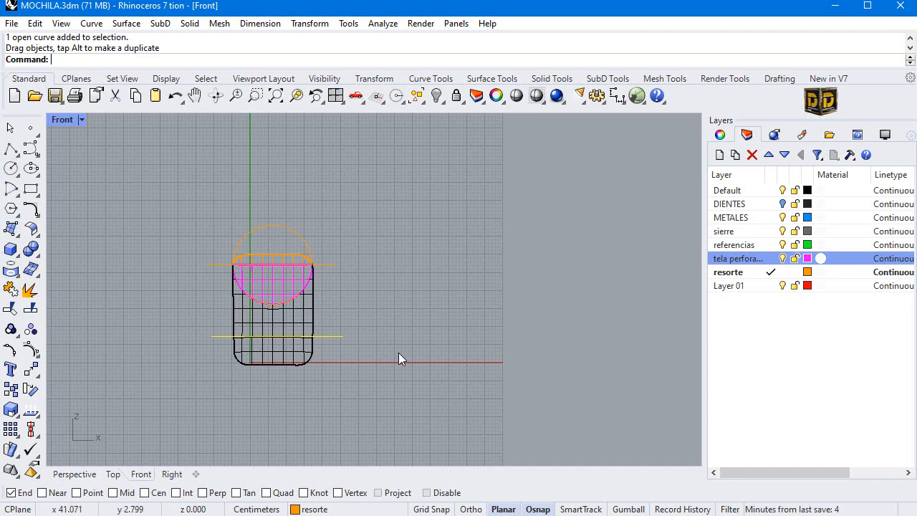
click(13, 391)
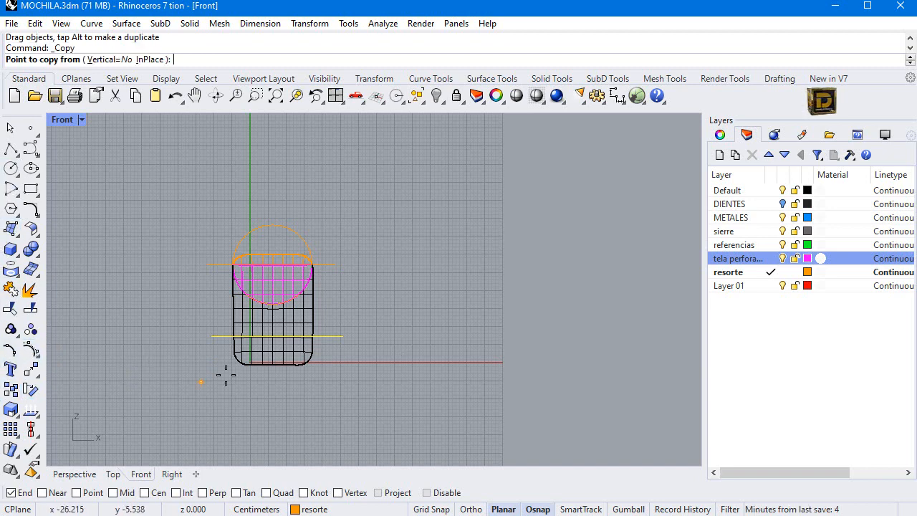
click(323, 344)
scroll(323, 344, up, 3)
key(F8)
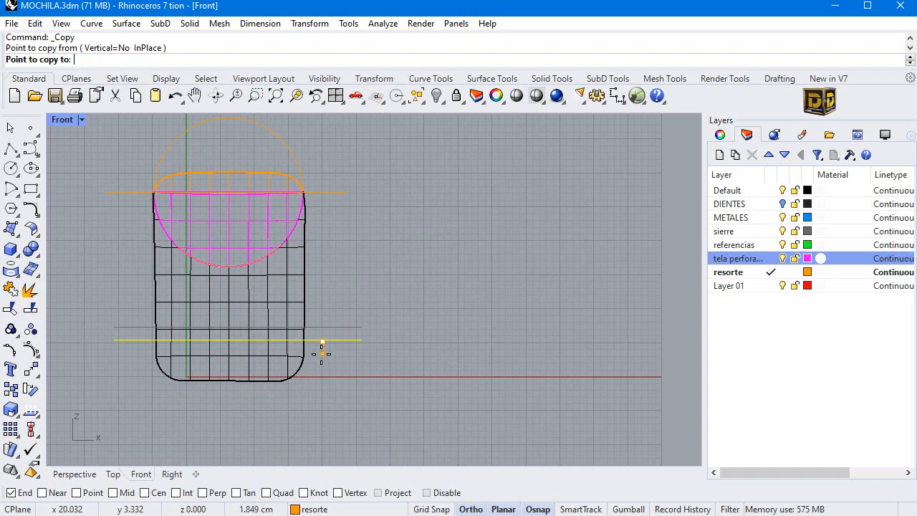
click(321, 351)
key(Return)
- Split the remaining lower panel surface with the two parallel lines
click(301, 309)
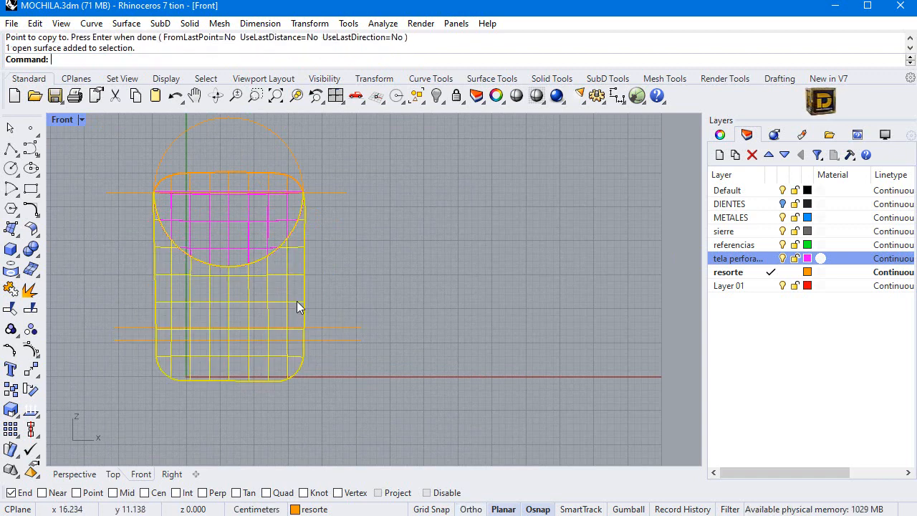
click(31, 328)
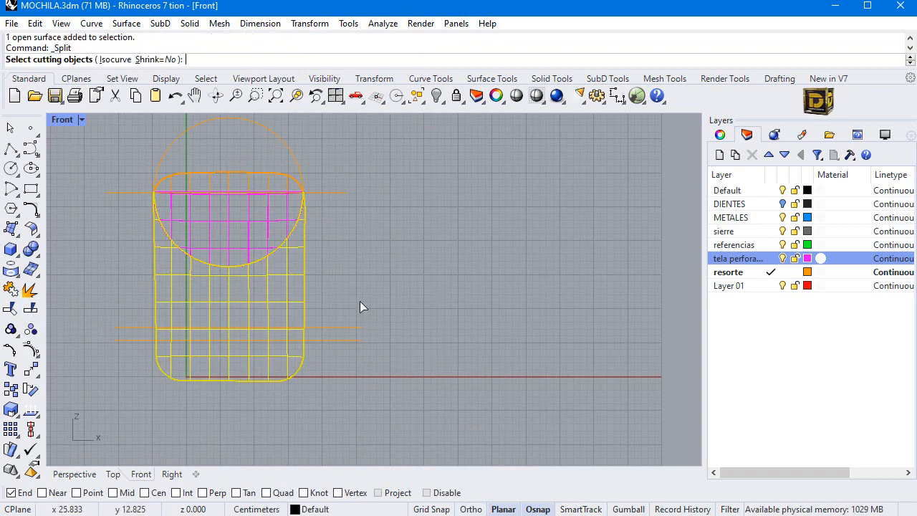
key(Return)
scroll(302, 336, up, 5)
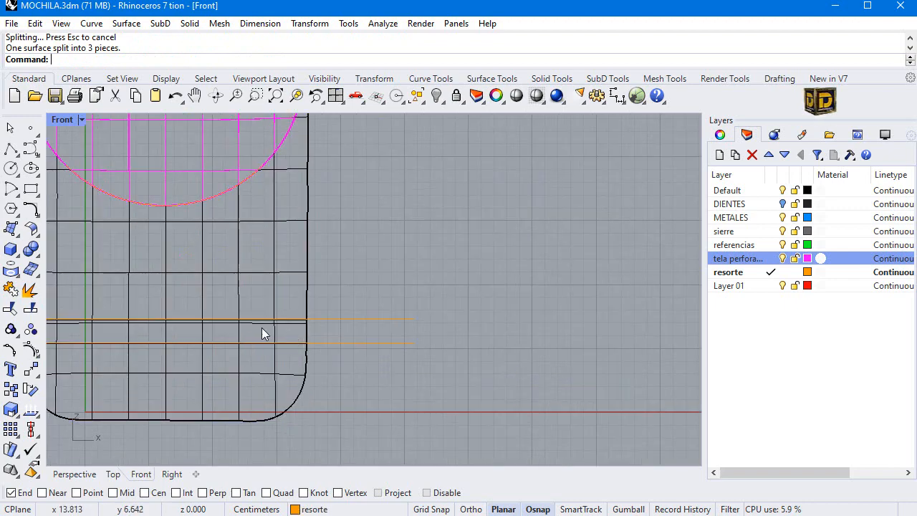
- Move the narrow strip between the two parallel lines to the resorte layer
click(262, 331)
scroll(358, 332, down, 10)
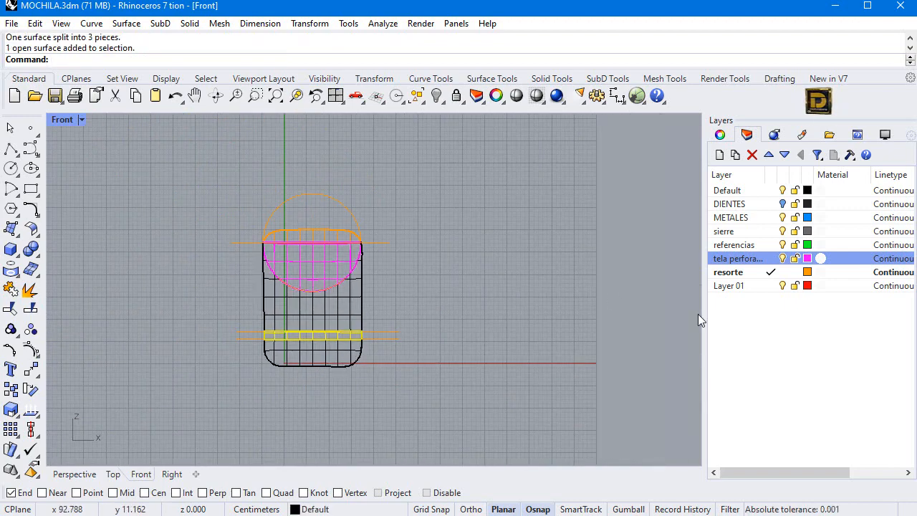
right_click(757, 274)
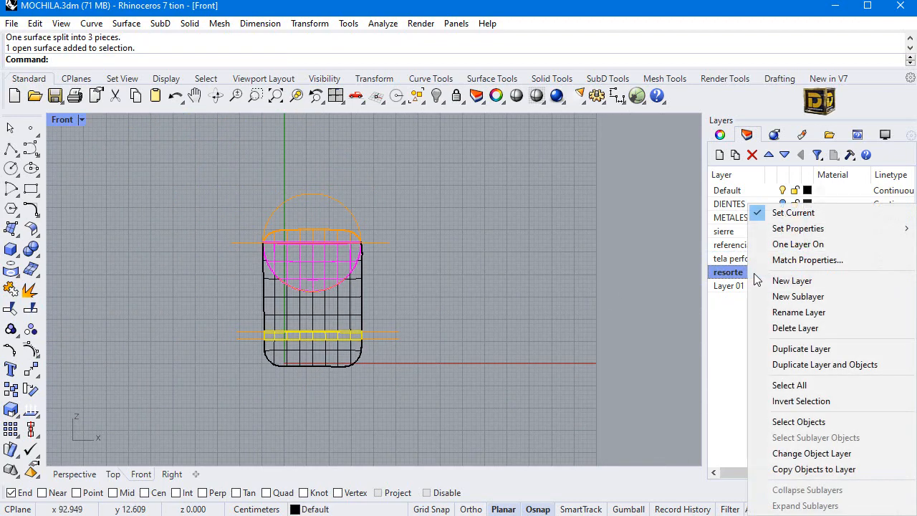
click(802, 454)
- Move the panel's rounded lower piece to the tela perforaciones layer
click(337, 353)
right_click(752, 258)
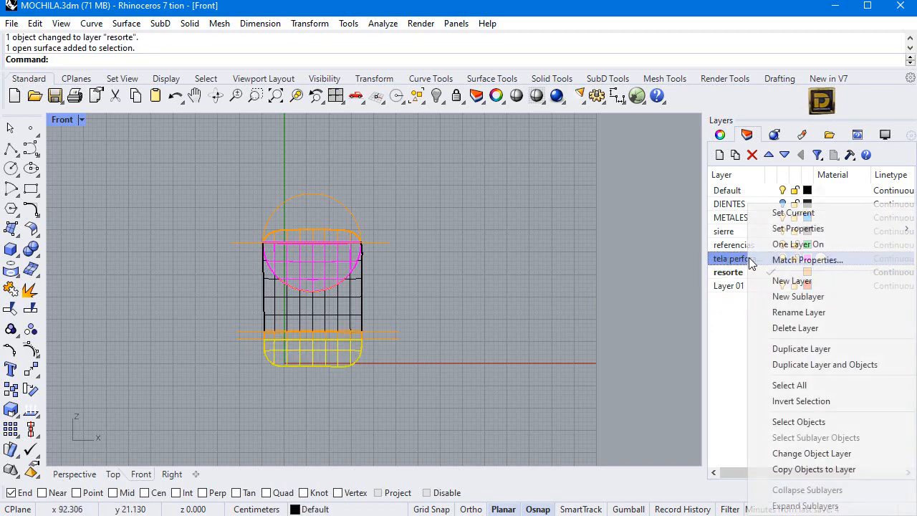
click(777, 454)
click(431, 268)
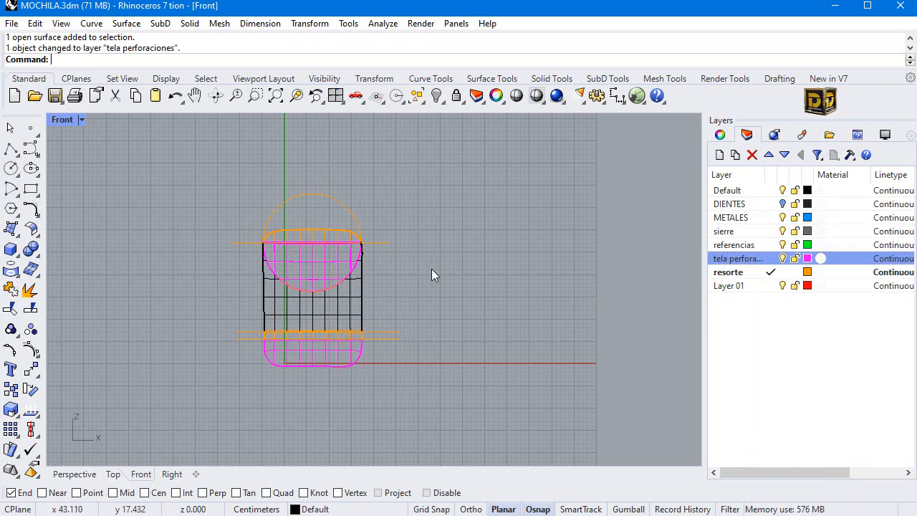
- Offset the lower perforated-fabric surface outward by 0.3 cm as a solid
click(279, 356)
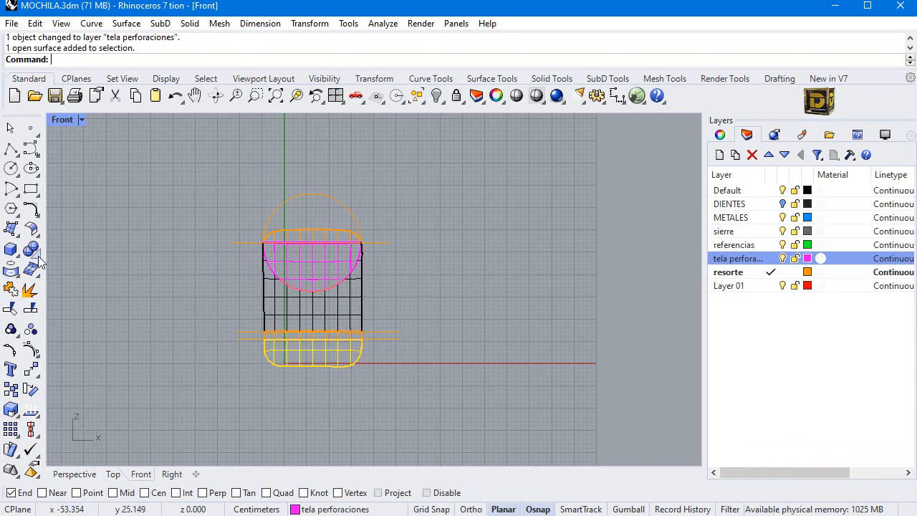
click(36, 232)
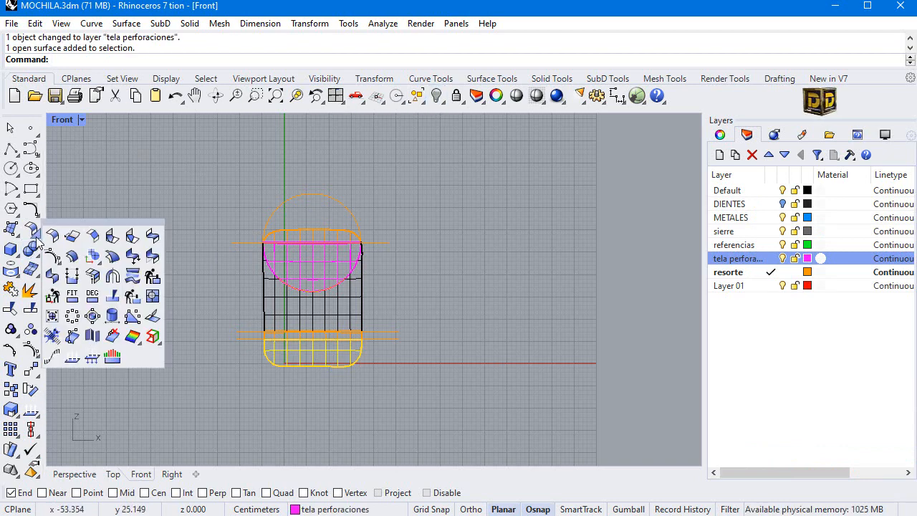
click(71, 256)
double_click(62, 120)
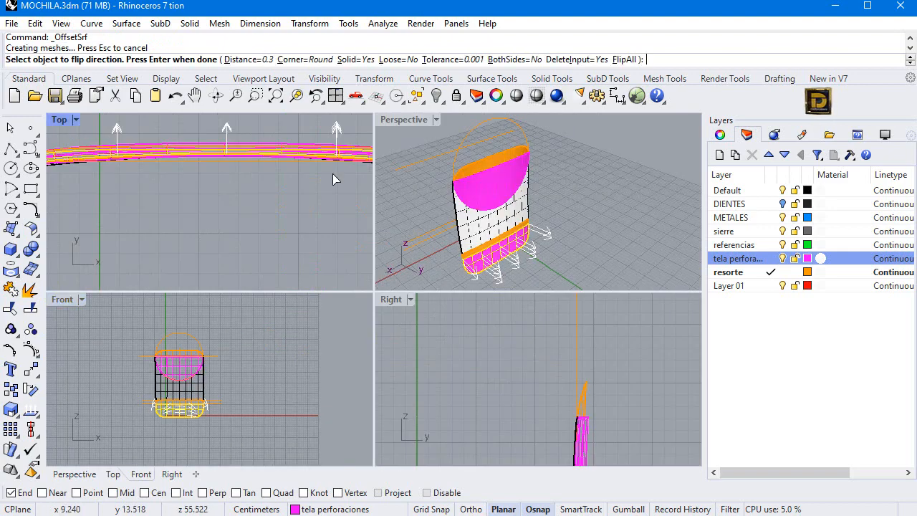
key(Return)
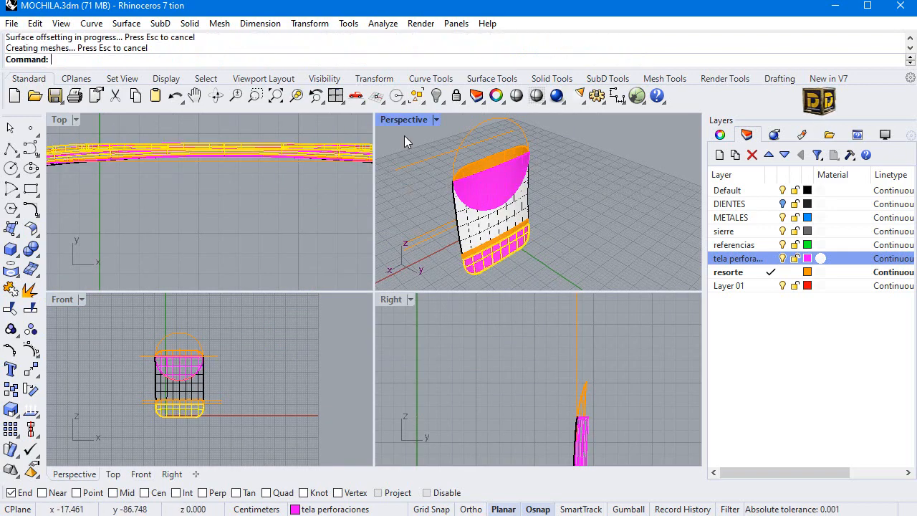
- Show all hidden objects and inspect the whole backpack in the maximized Perspective view with Rendered display
right_click(436, 95)
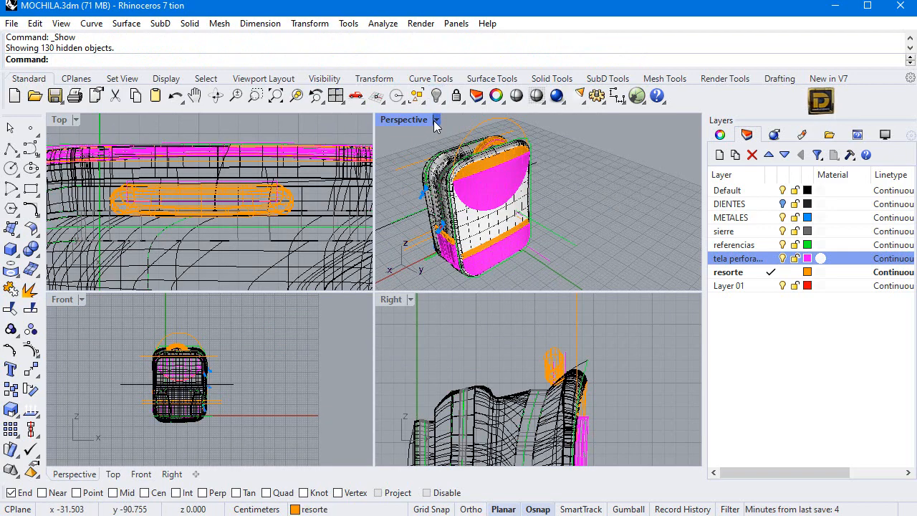
scroll(430, 145, up, 2)
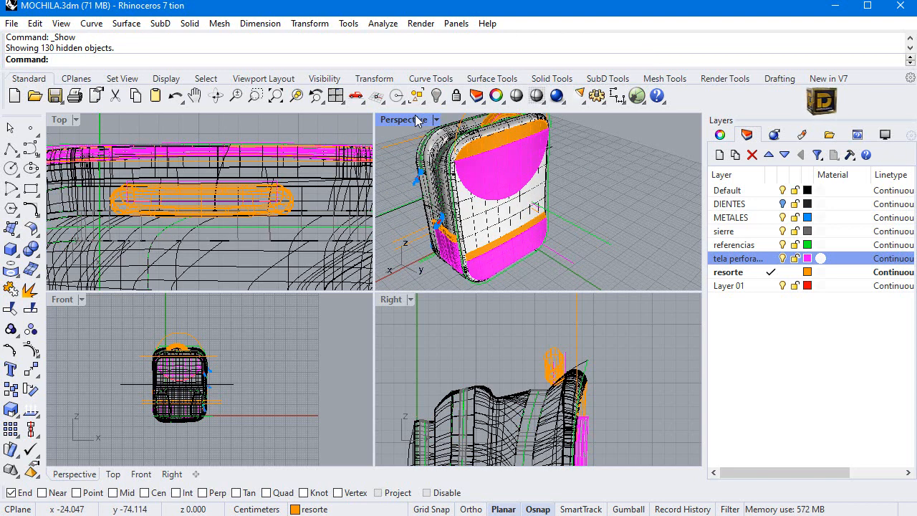
click(434, 119)
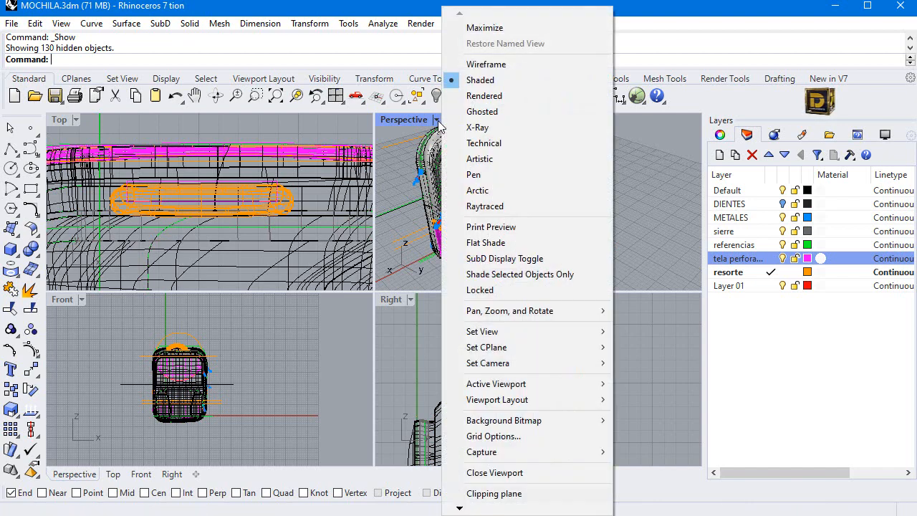
click(494, 95)
double_click(409, 122)
scroll(442, 290, down, 9)
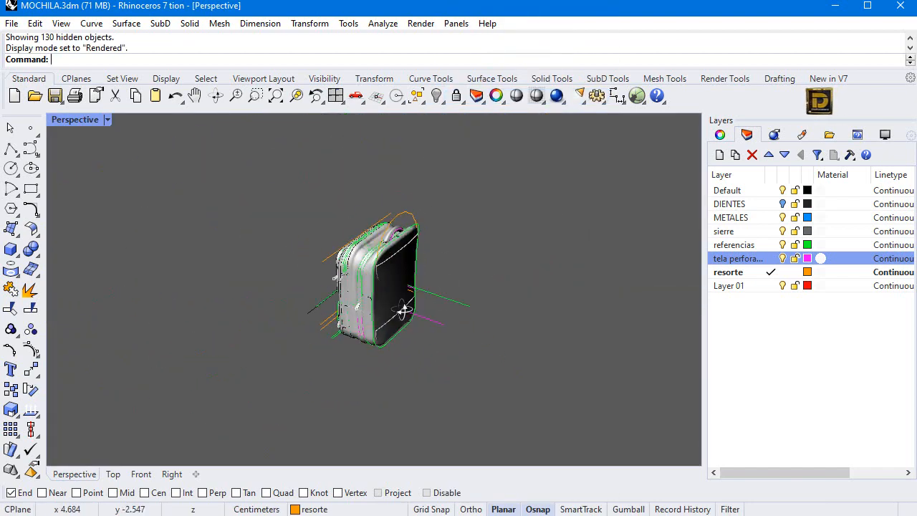
right_drag(403, 311, 591, 206)
right_drag(406, 250, 288, 138)
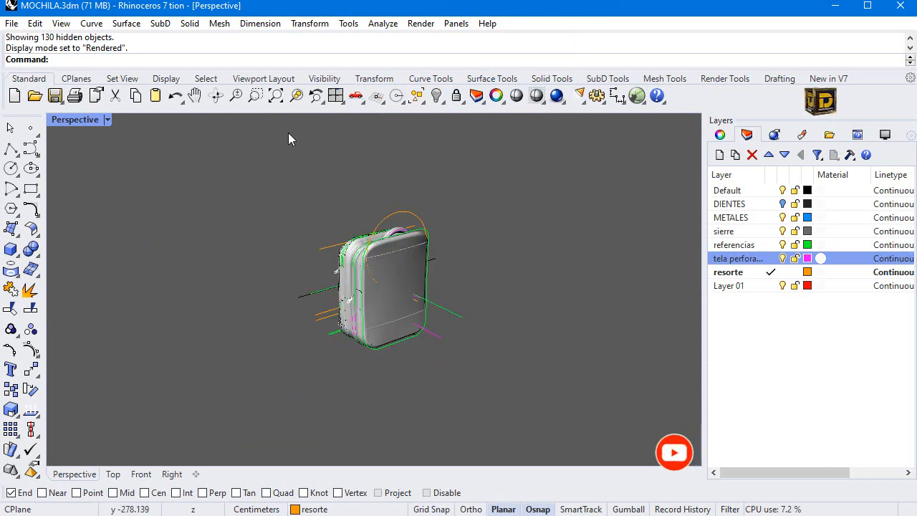
- Examine the backpack from the front and side in Pen display mode
click(107, 120)
click(146, 175)
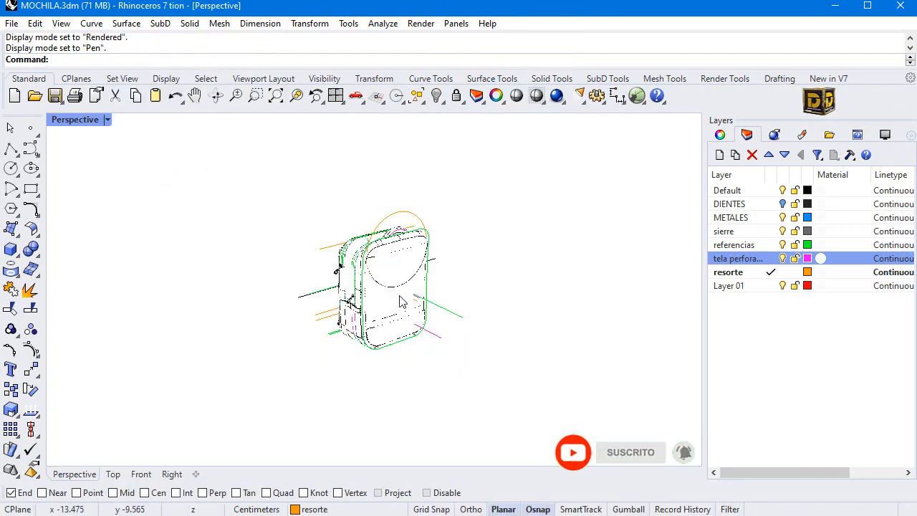
scroll(308, 276, up, 3)
right_drag(308, 276, 377, 265)
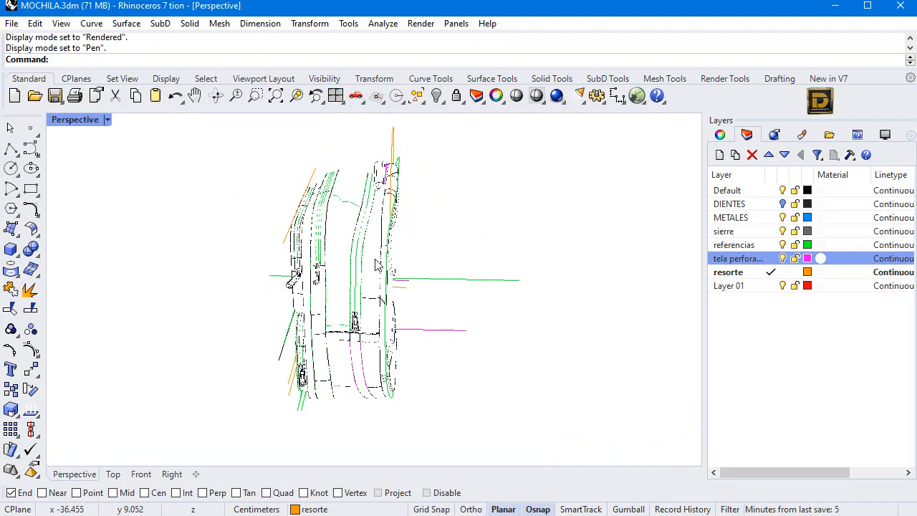
- Turn on the DIENTES layer and set the Perspective view to Shaded display
click(759, 205)
mouse_move(235, 297)
right_down()
mouse_move(387, 263)
mouse_move(491, 253)
mouse_move(249, 260)
mouse_move(404, 249)
right_up()
click(109, 119)
click(174, 79)
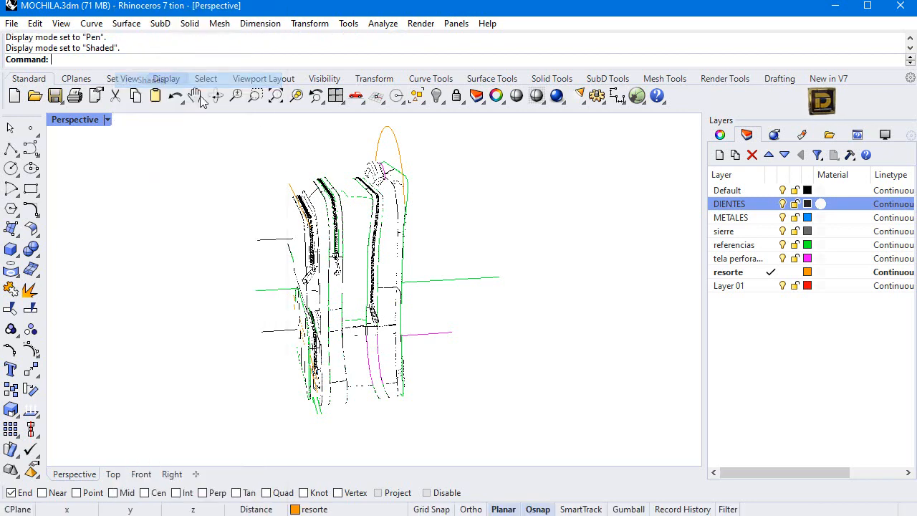
- Save the model and view the backpack's front panel
click(16, 26)
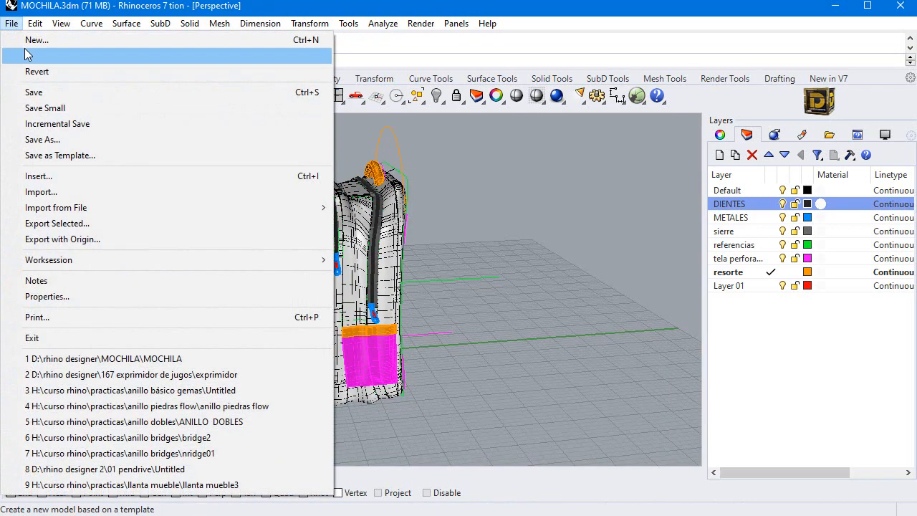
click(31, 90)
right_drag(401, 192, 527, 192)
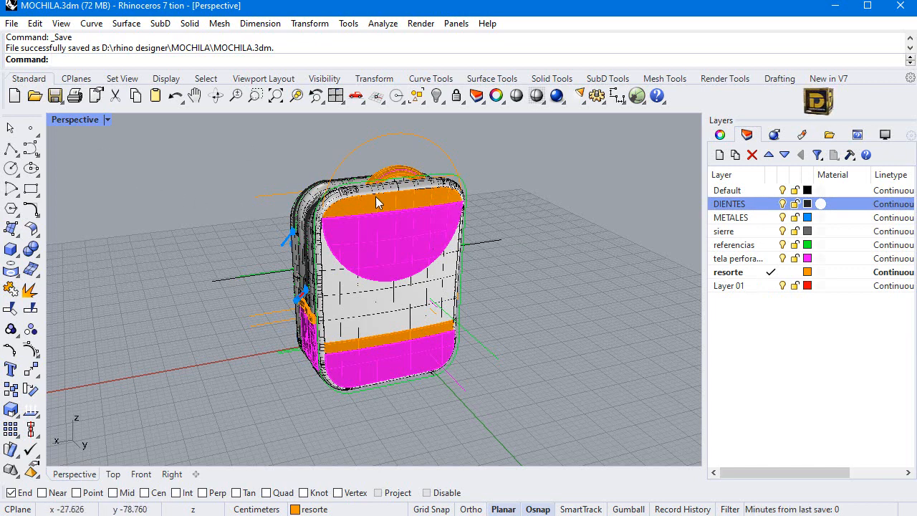
right_drag(620, 278, 539, 265)
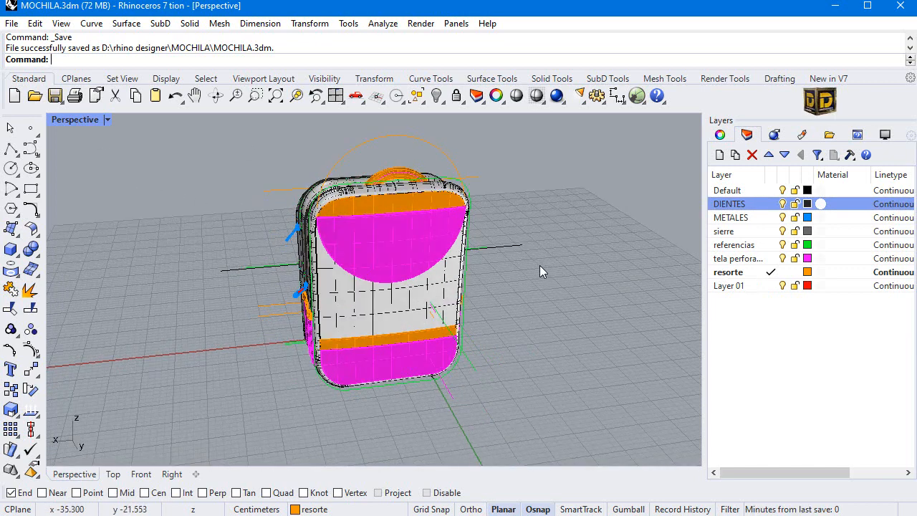
- Shift the top handle slightly sideways toward the middle of the backpack
key(ctrl+alt+s)
double_click(67, 122)
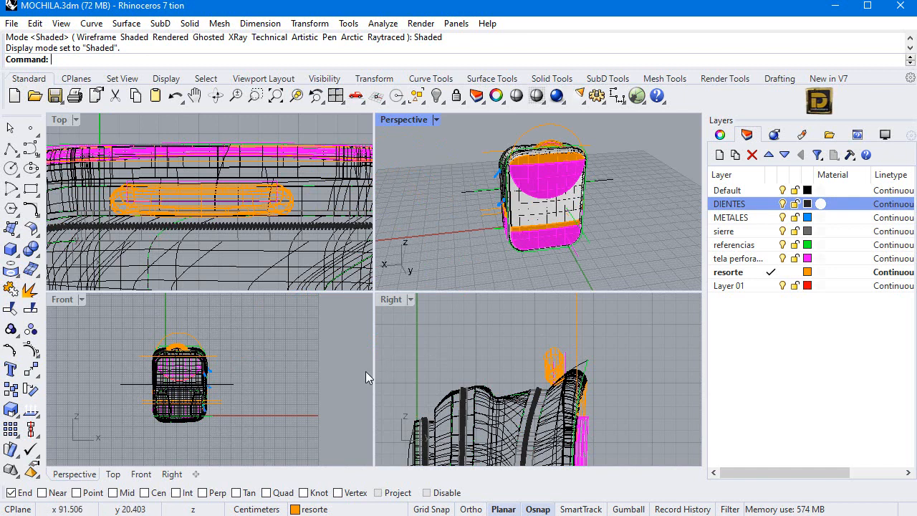
click(181, 363)
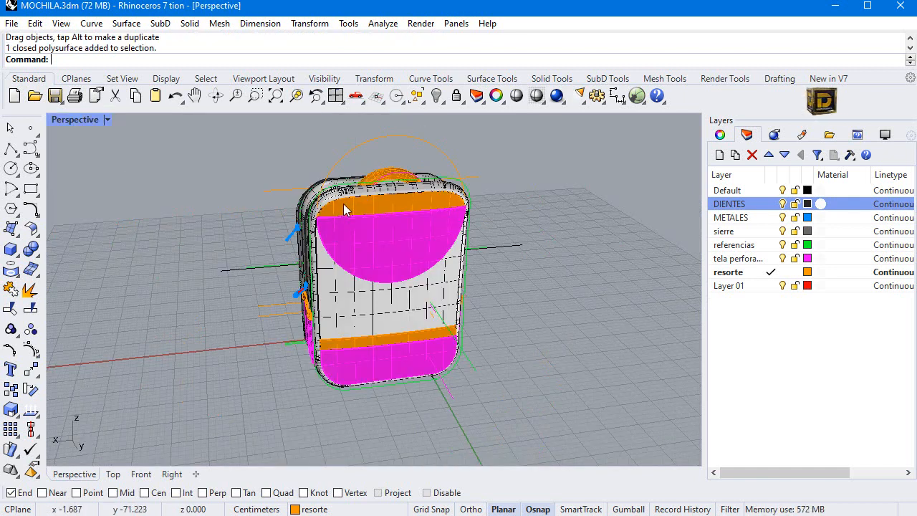
- Draw an arched degree-3 curve projecting forward from the panel, starting and ending on the seam below the upper elastic piece using Near snap
click(31, 148)
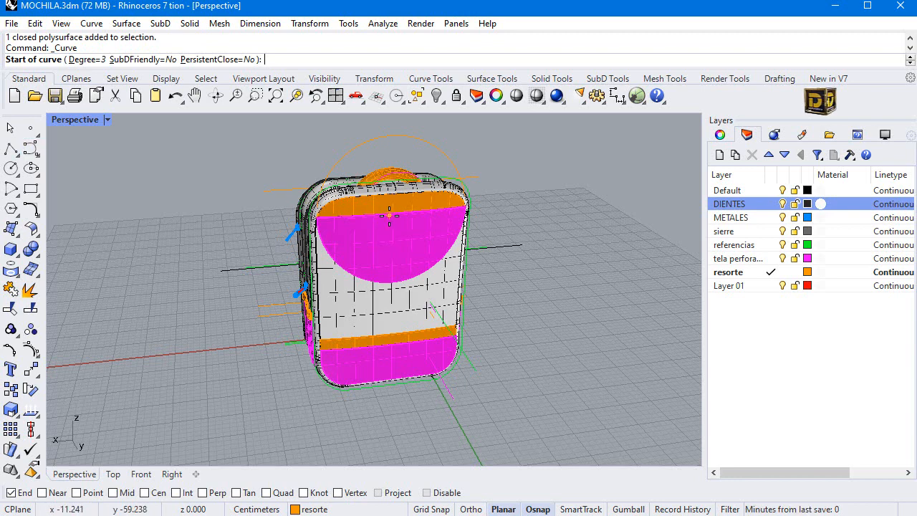
click(56, 494)
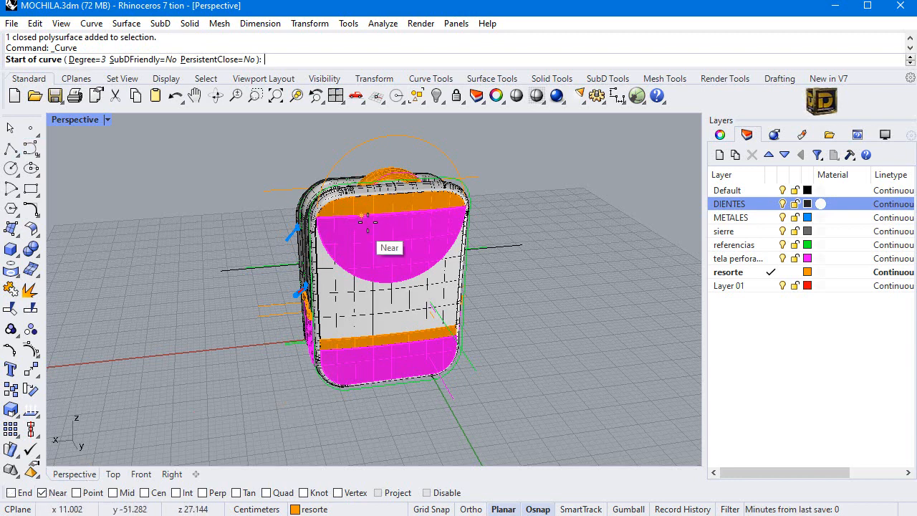
scroll(385, 214, up, 3)
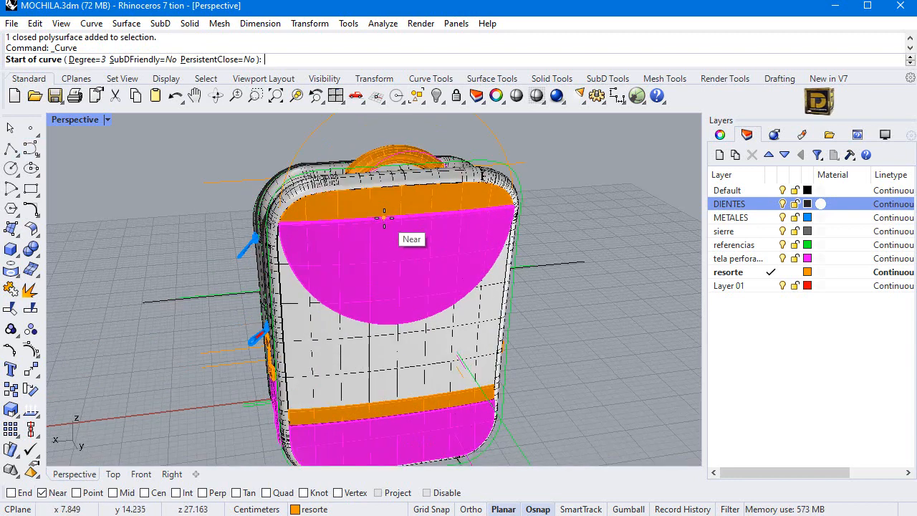
click(384, 215)
double_click(75, 119)
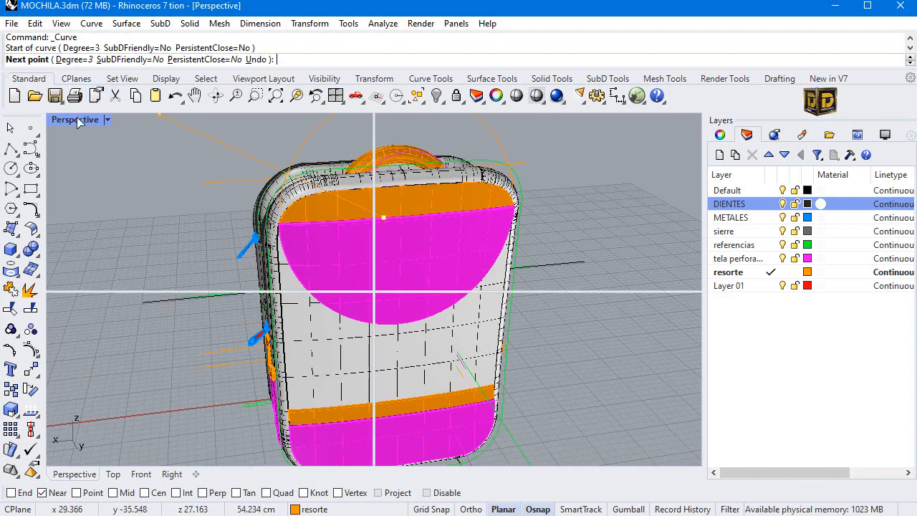
scroll(237, 192, down, 10)
scroll(246, 169, up, 8)
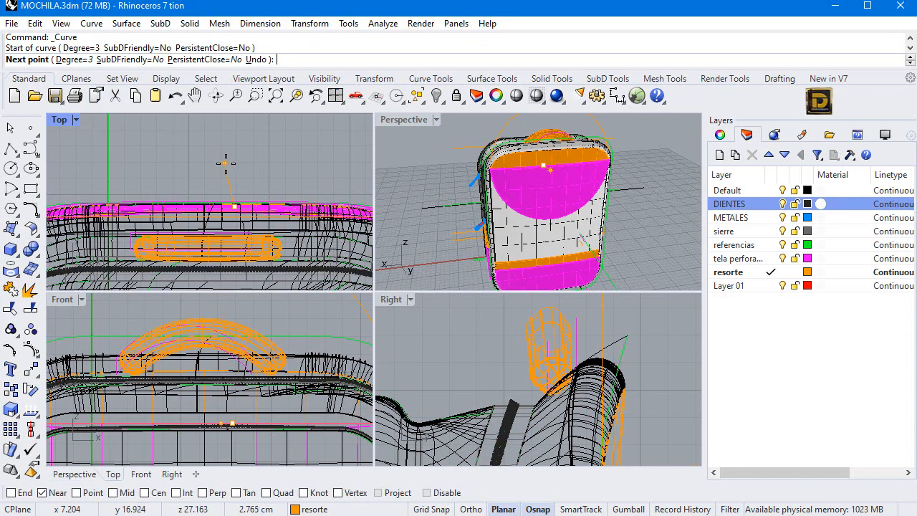
click(243, 164)
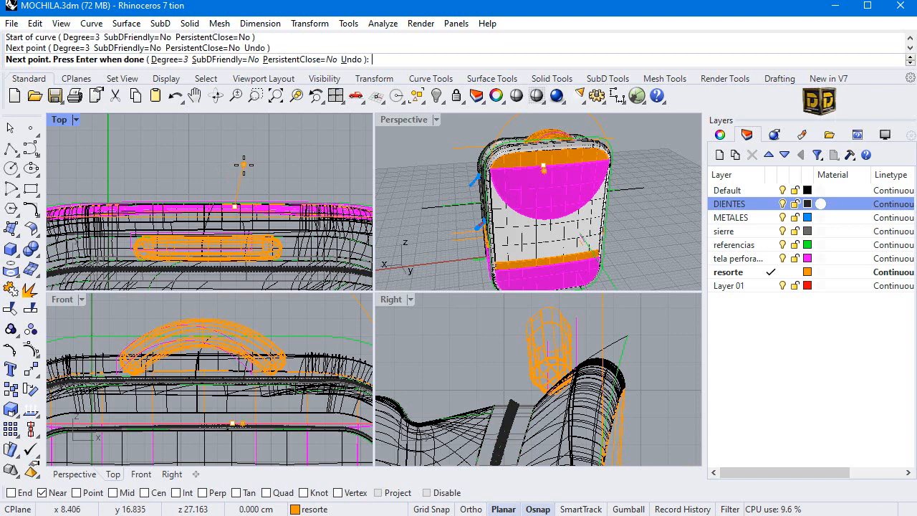
click(228, 143)
click(207, 143)
click(177, 143)
click(150, 149)
click(131, 169)
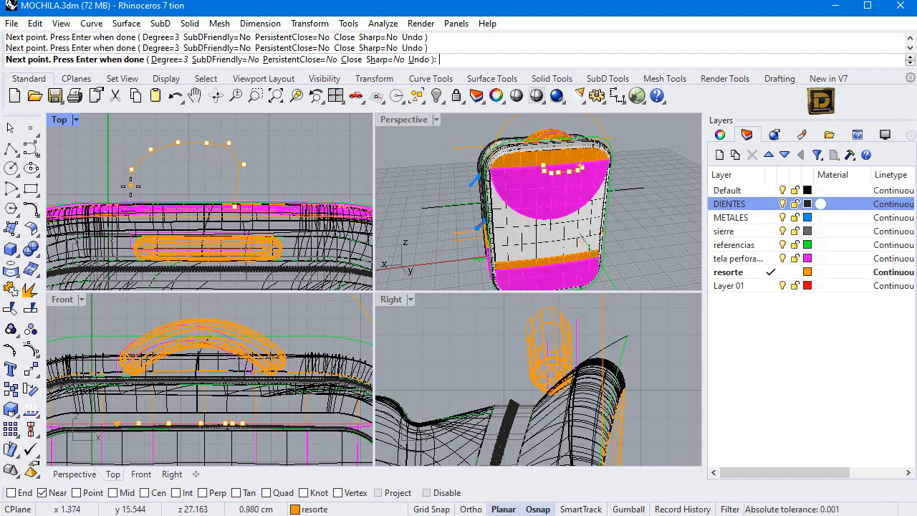
scroll(569, 171, up, 5)
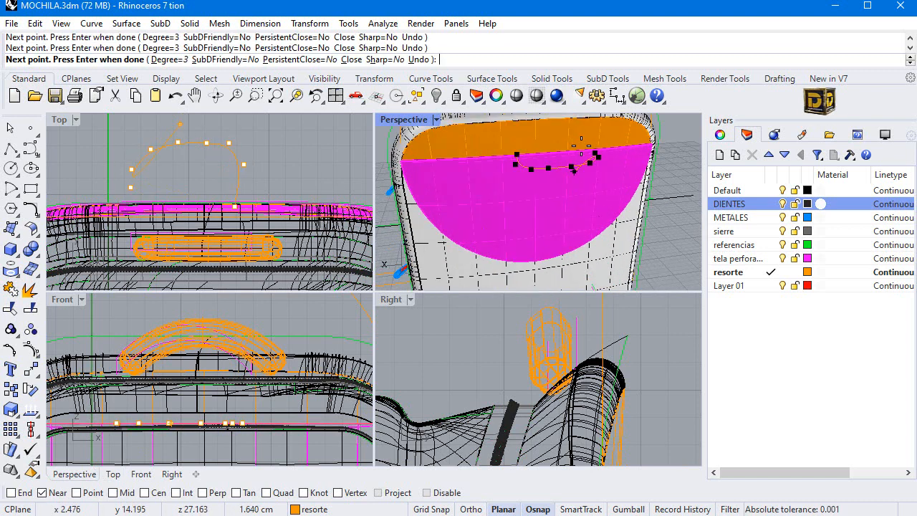
click(591, 144)
right_click(581, 168)
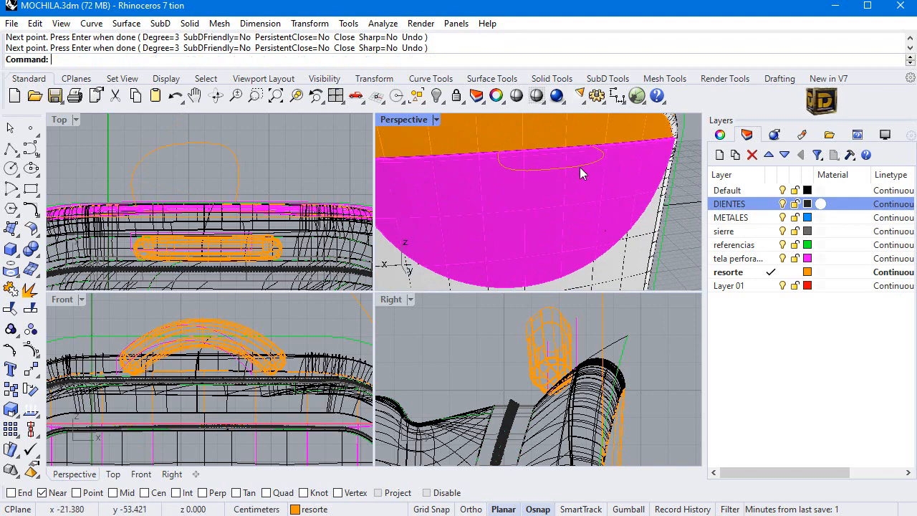
- Rotate the arched curve slightly downward in the Right view about a point at its seam end
scroll(501, 384, down, 5)
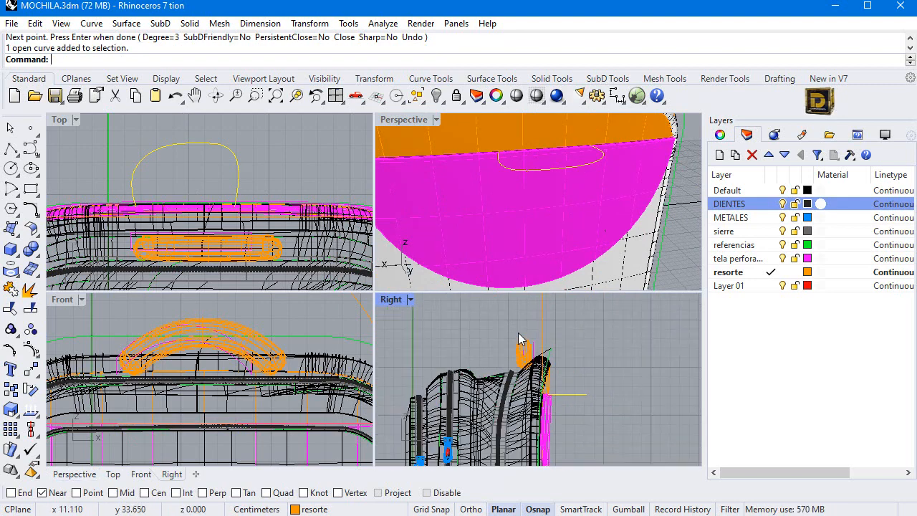
scroll(611, 406, up, 3)
click(311, 24)
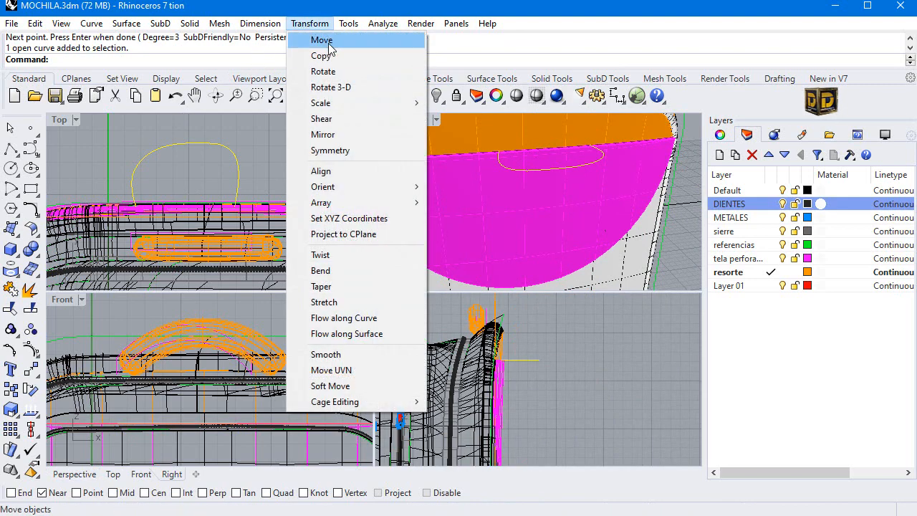
click(333, 73)
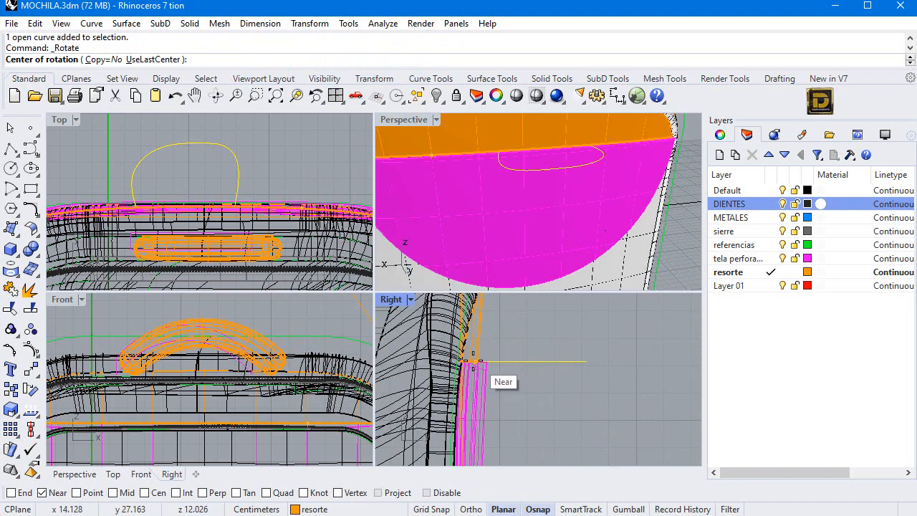
click(473, 362)
click(620, 364)
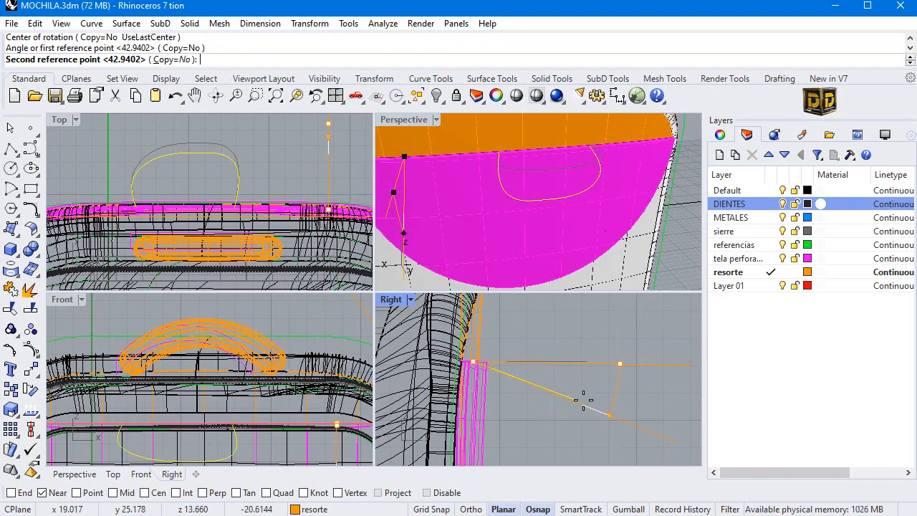
click(550, 375)
scroll(538, 185, down, 3)
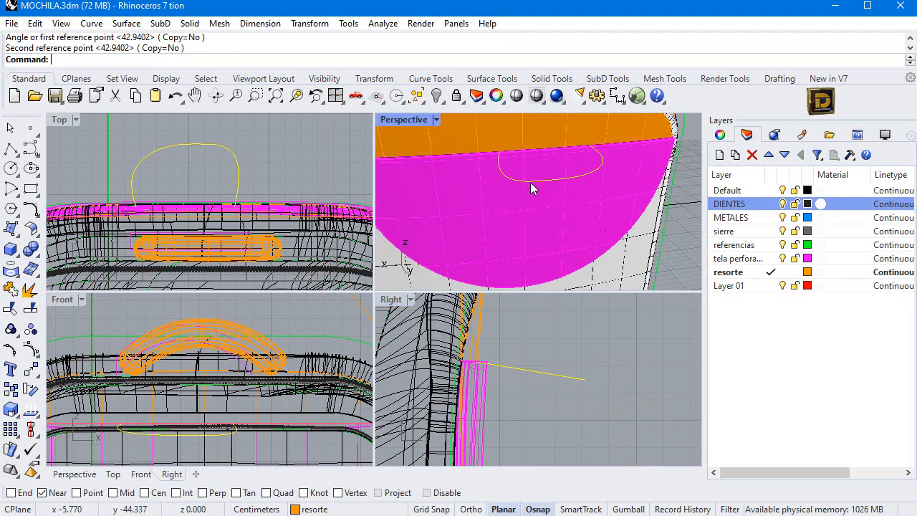
scroll(543, 176, down, 2)
click(201, 182)
scroll(201, 182, up, 2)
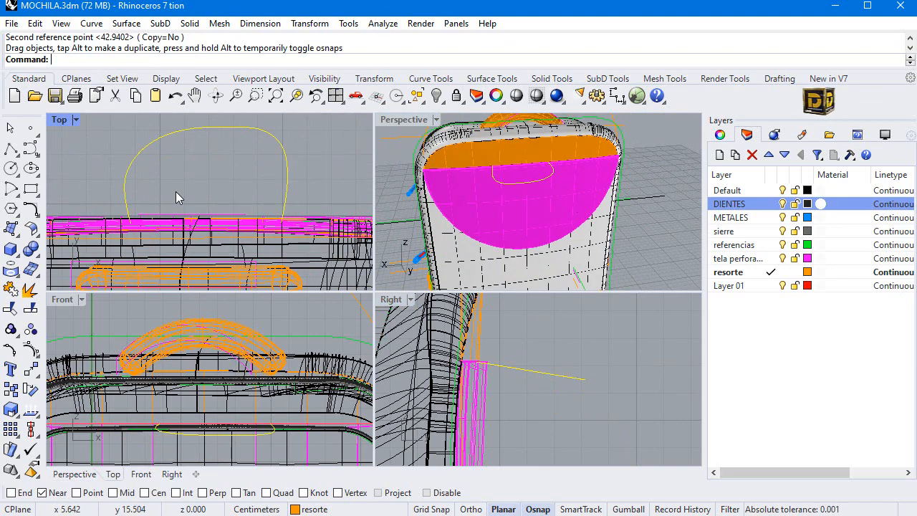
click(29, 151)
click(158, 228)
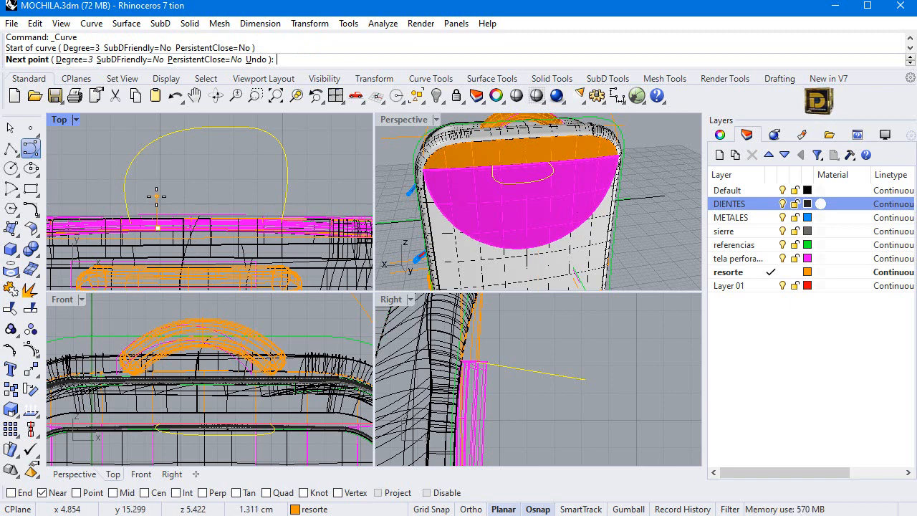
key(Escape)
- Draw a smaller degree-3 arched curve nested inside the first arch in the Top view, with object snaps disabled
key(Return)
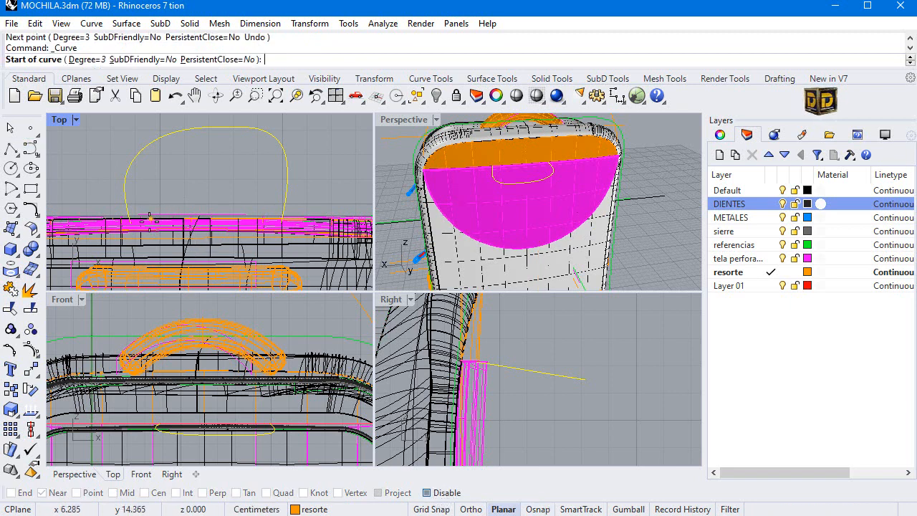
click(149, 227)
click(151, 194)
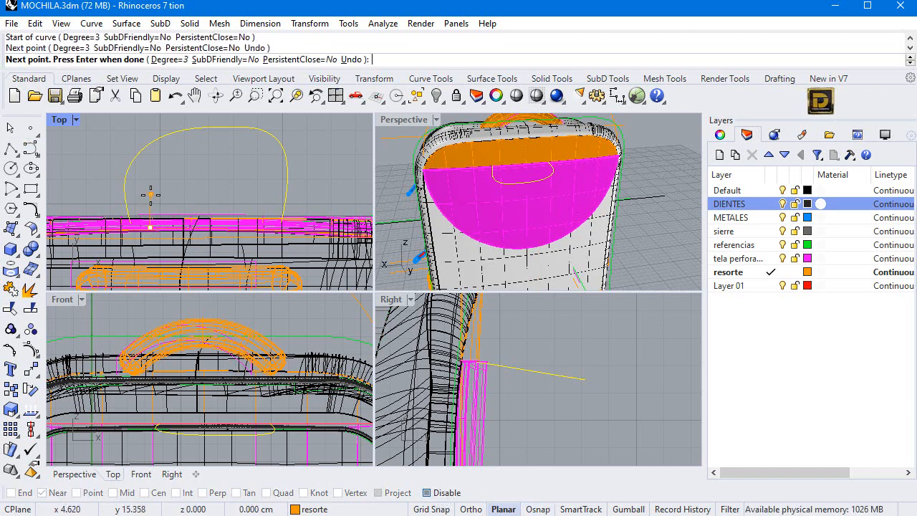
click(154, 174)
click(170, 159)
click(207, 151)
click(238, 154)
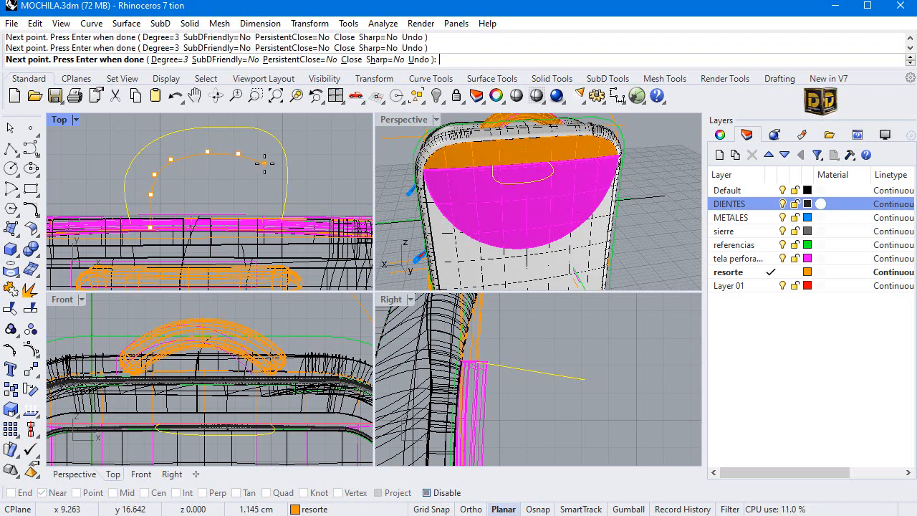
key(Return)
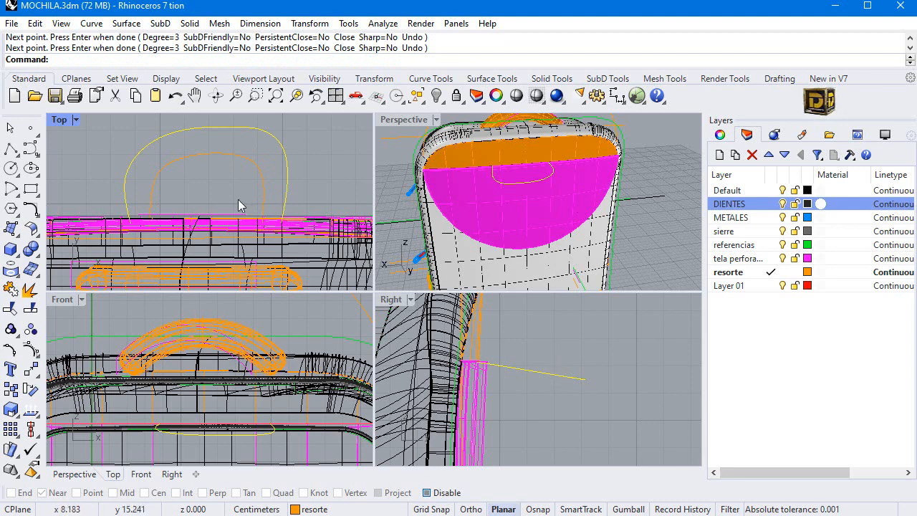
- Raise the inner arched curve in the Right view until it sits just below the outer arched curve
click(265, 179)
scroll(559, 364, down, 6)
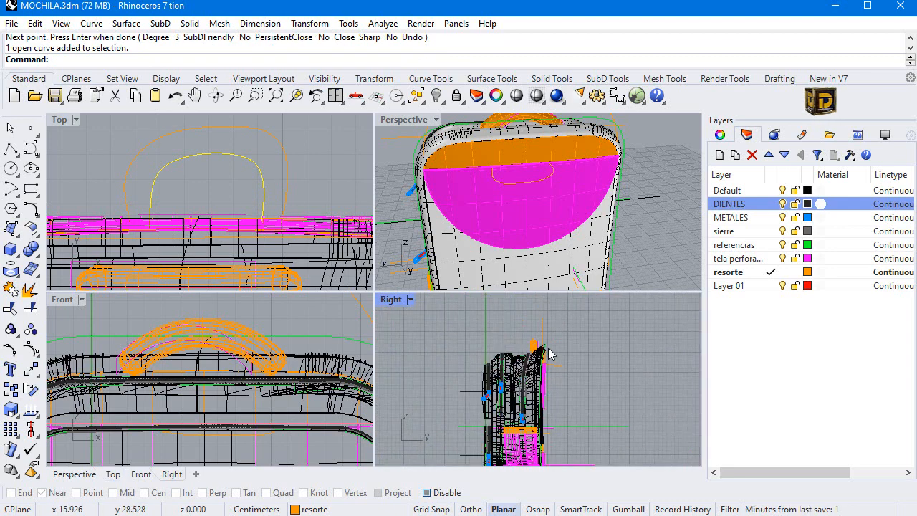
scroll(575, 437, down, 2)
drag(557, 457, 553, 360)
scroll(551, 372, up, 6)
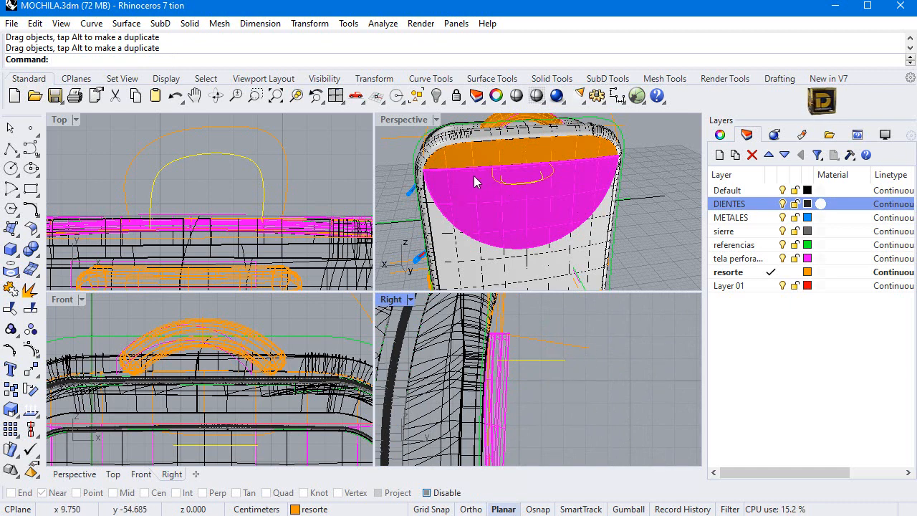
- Isolate the outer and inner arched curves from the rest of the backpack
shift+click(563, 347)
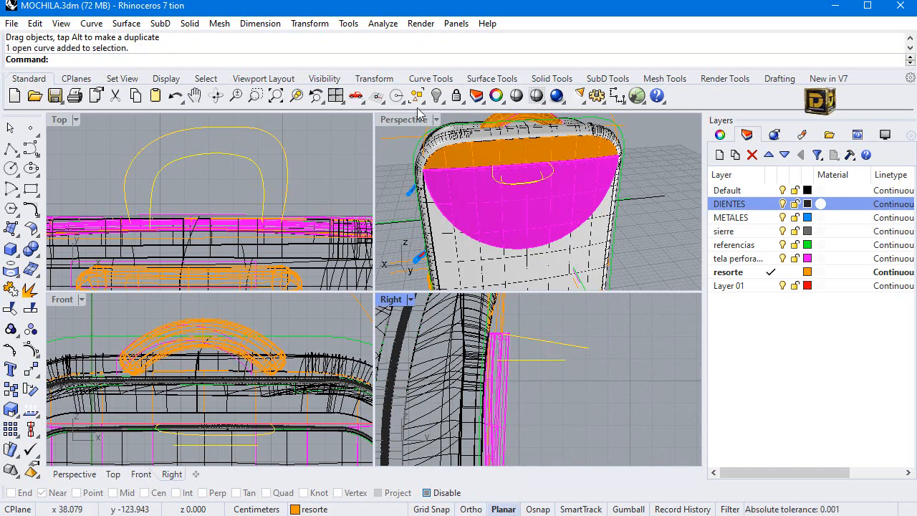
click(442, 101)
click(497, 122)
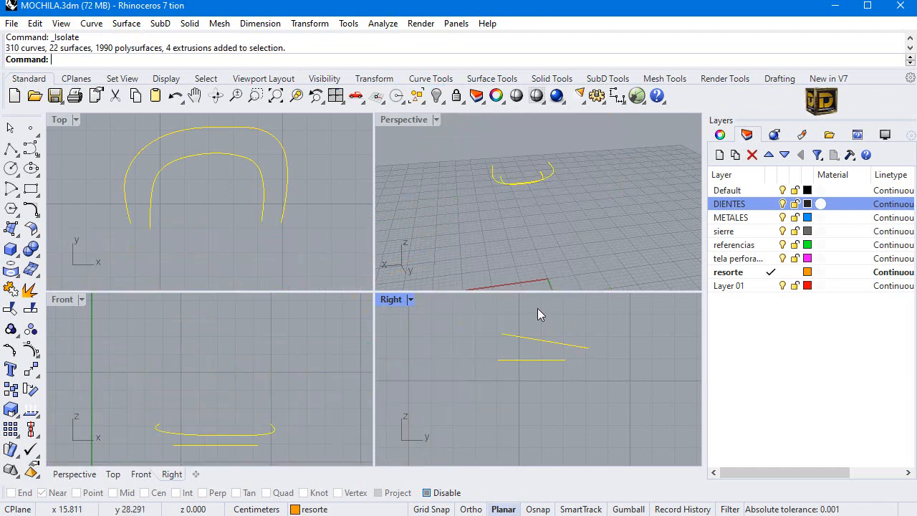
right_drag(468, 191, 566, 199)
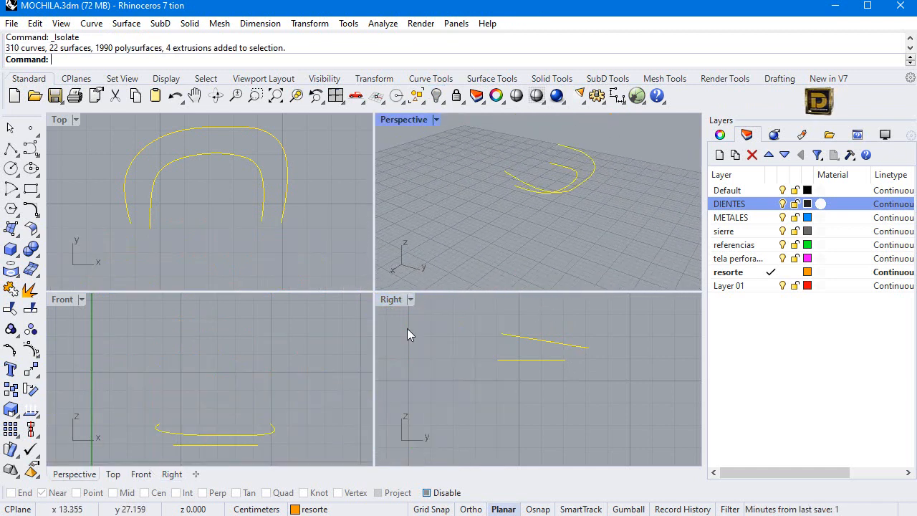
- Reshape both curves by their control points in the Right view, lowering one side of the outer curve, lifting its other side, and bowing the inner curve down
click(31, 349)
scroll(573, 369, up, 2)
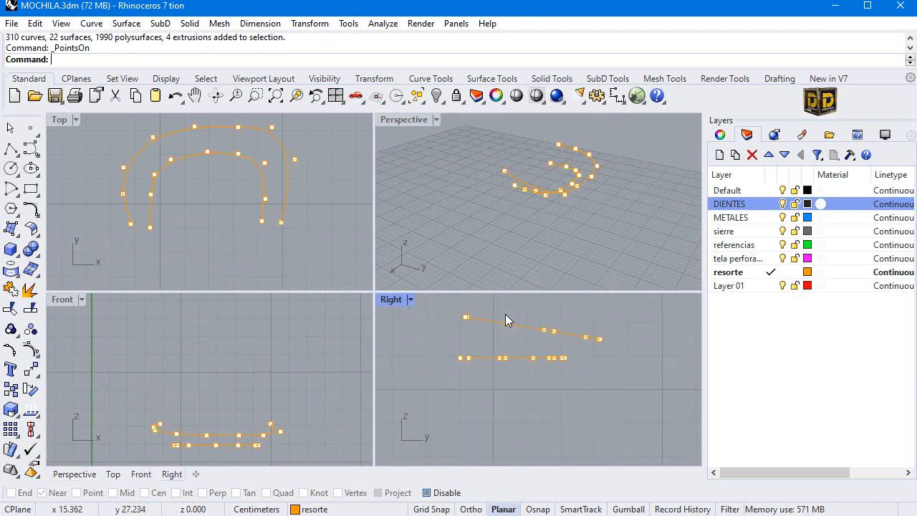
mouse_move(518, 336)
mouse_down()
mouse_move(505, 326)
mouse_move(505, 337)
mouse_up()
click(553, 333)
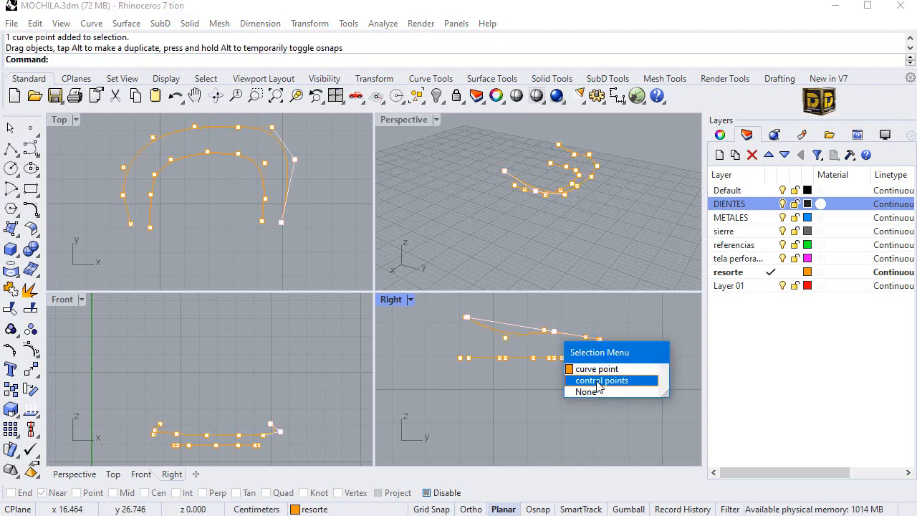
click(595, 381)
mouse_move(560, 333)
mouse_down()
mouse_move(558, 308)
mouse_move(552, 319)
mouse_up()
key(ctrl+z)
click(556, 331)
drag(492, 350, 505, 371)
key(Escape)
key(Escape)
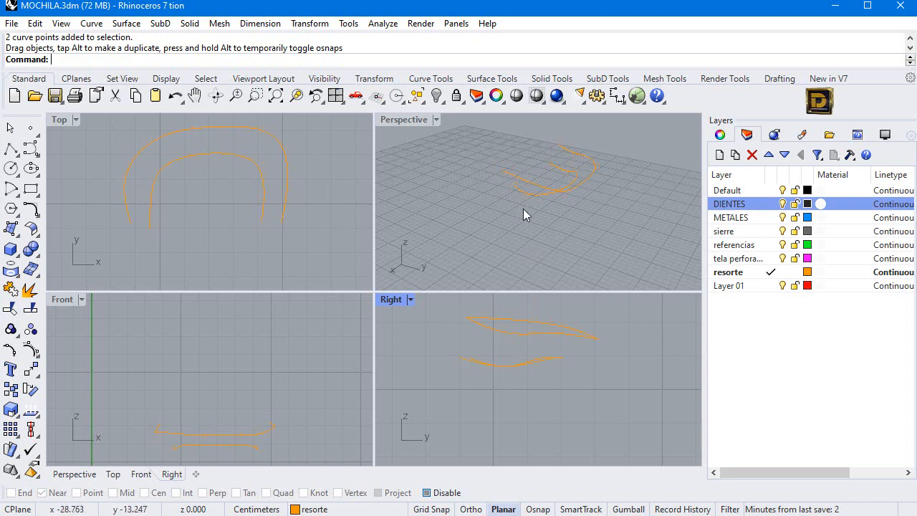
- Try to connect the neighbouring ends of the outer and inner curves with a polyline using only End snap
click(10, 149)
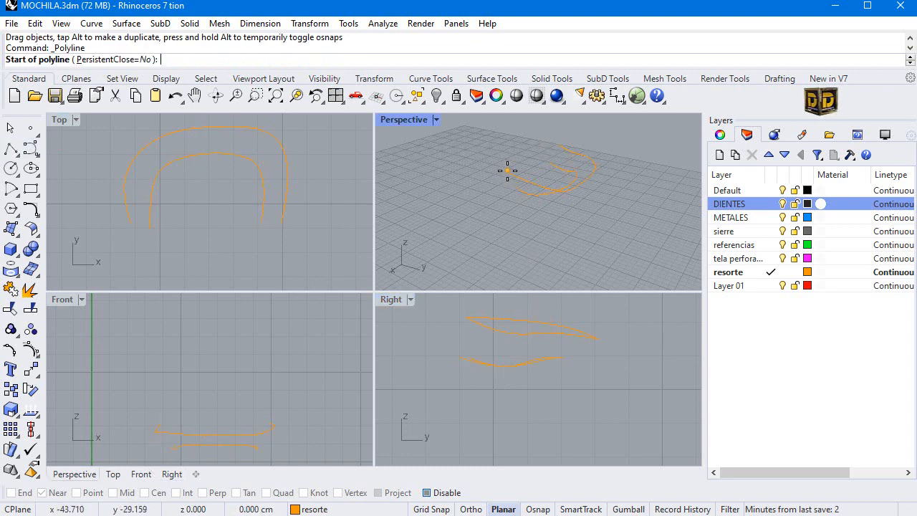
click(426, 493)
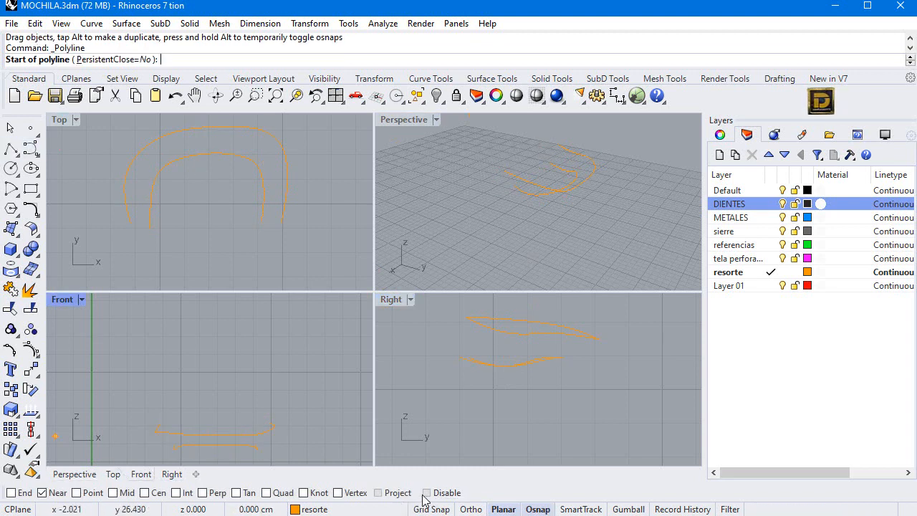
right_click(10, 492)
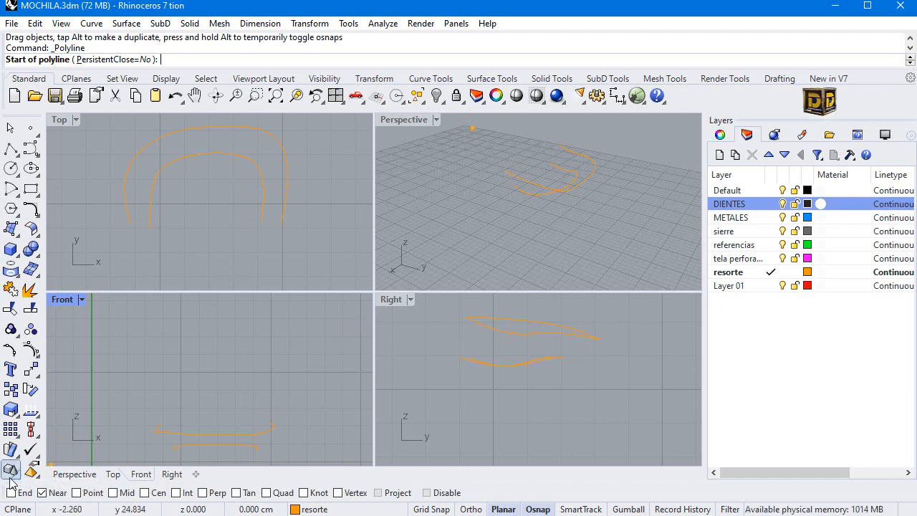
click(505, 171)
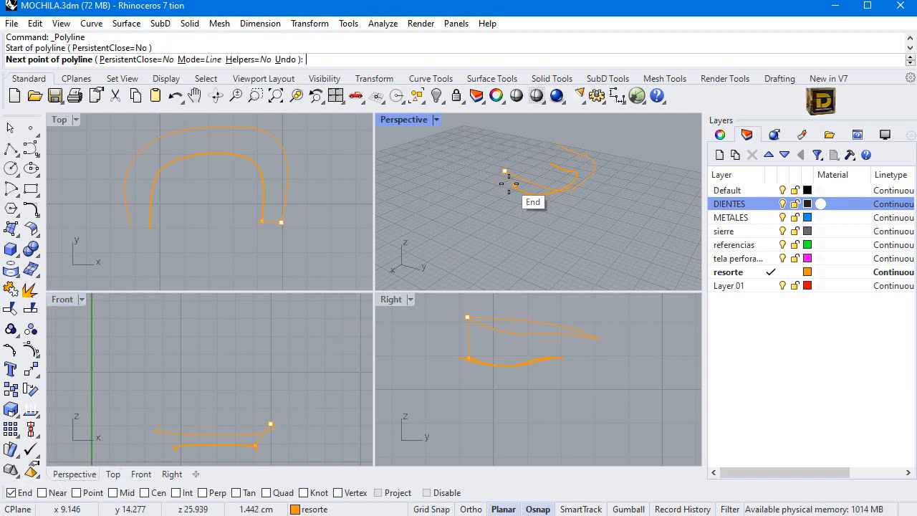
click(508, 184)
right_click(508, 184)
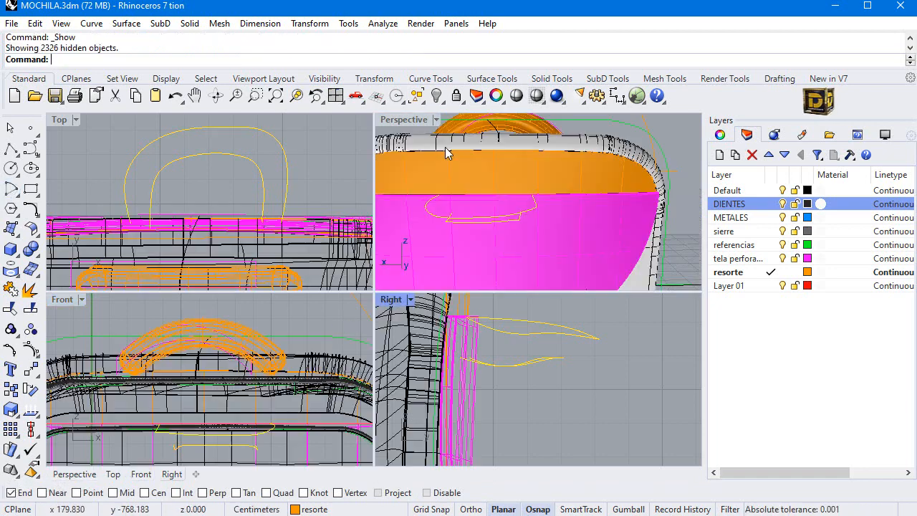
- Move both end control points of the inner curve onto the seam below the upper elastic piece using Near snap in the Perspective view
double_click(396, 120)
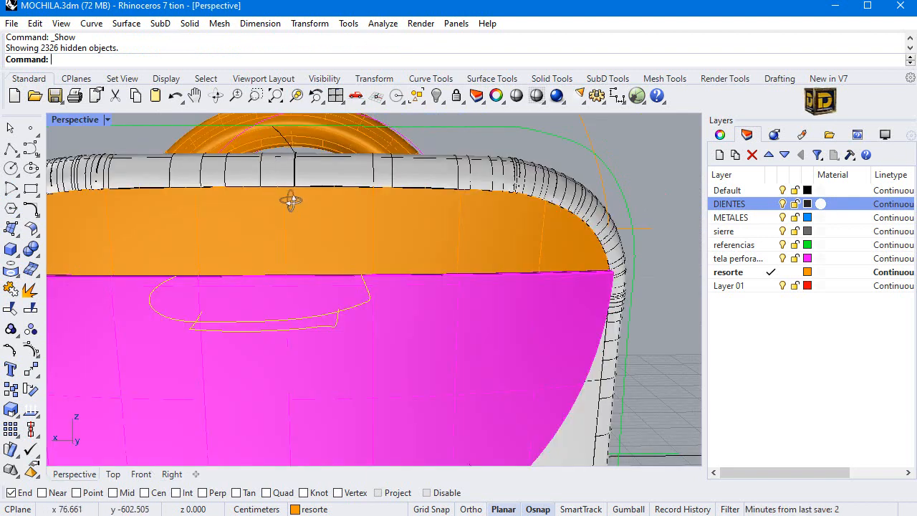
right_drag(288, 198, 292, 338)
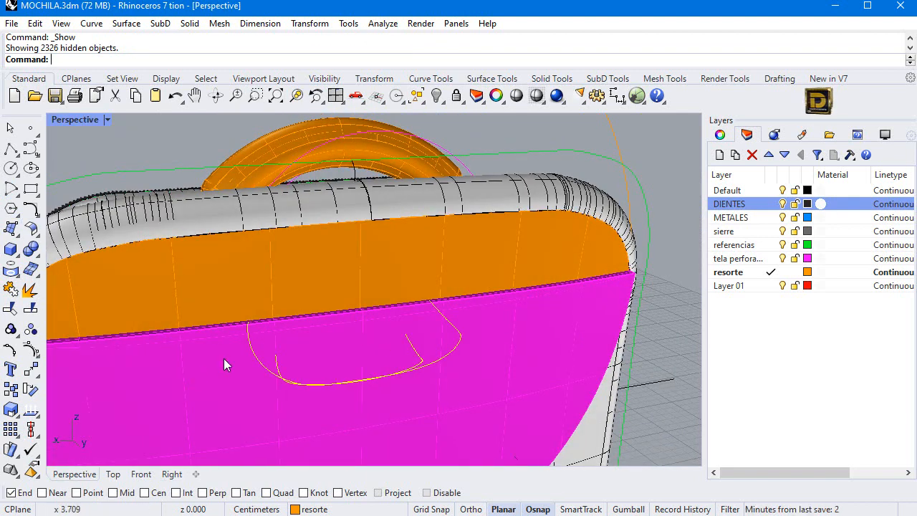
click(32, 349)
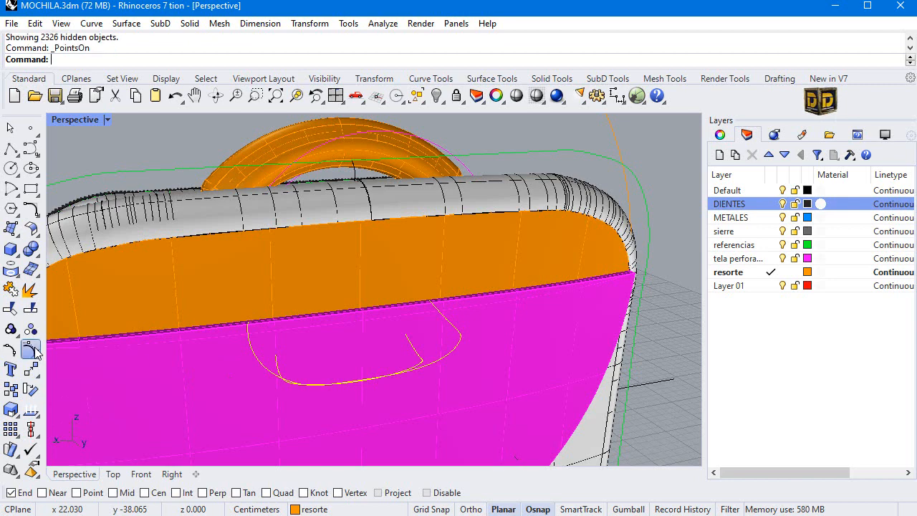
click(276, 355)
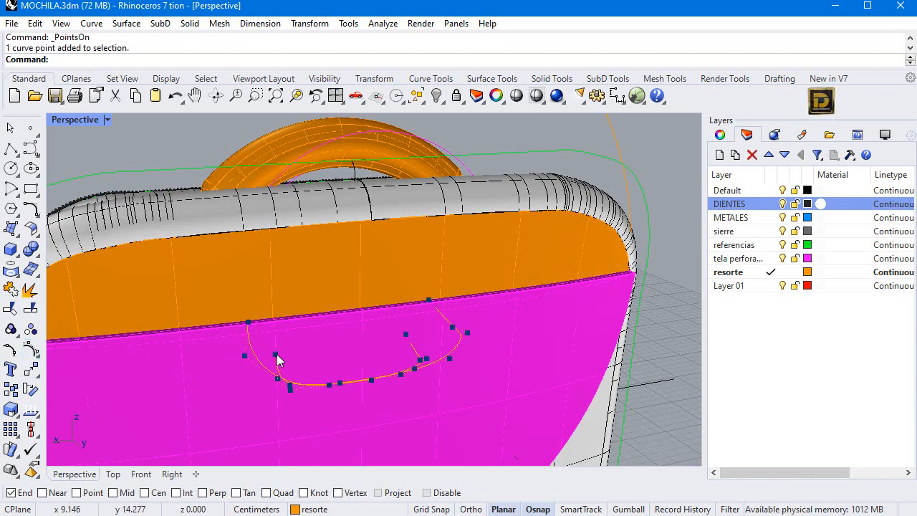
click(58, 493)
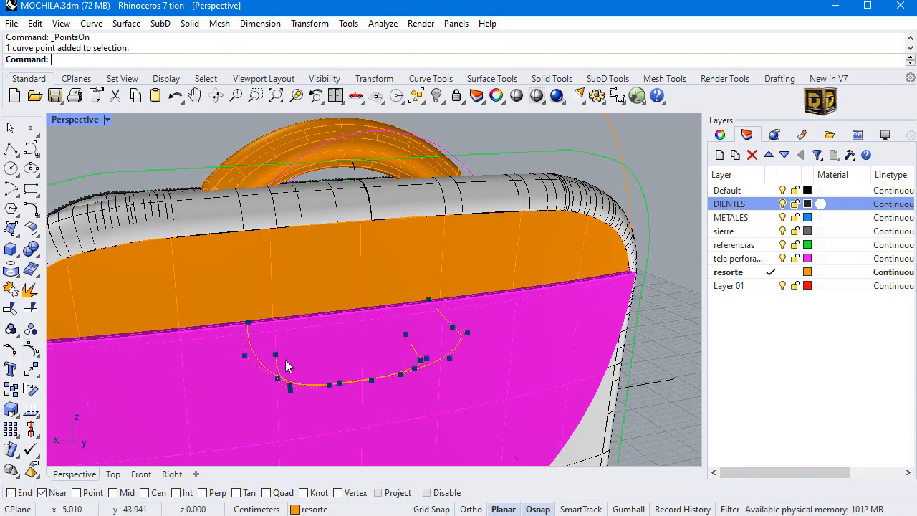
drag(278, 358, 275, 318)
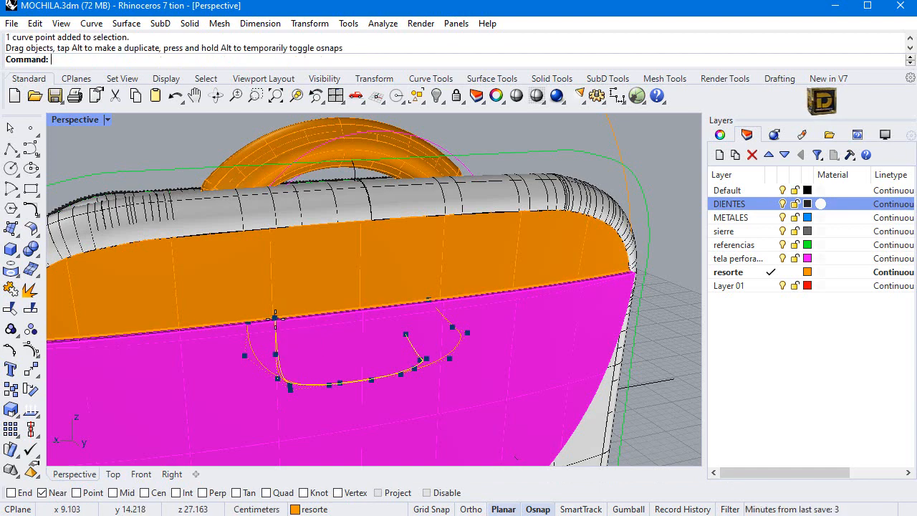
click(406, 333)
drag(406, 334, 399, 303)
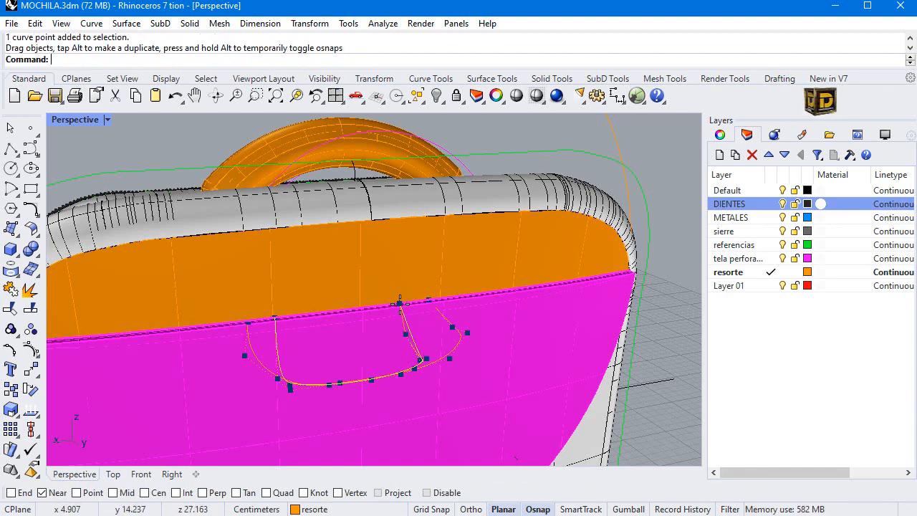
key(Escape)
- Isolate the two arched curves again so that only they remain visible
click(412, 349)
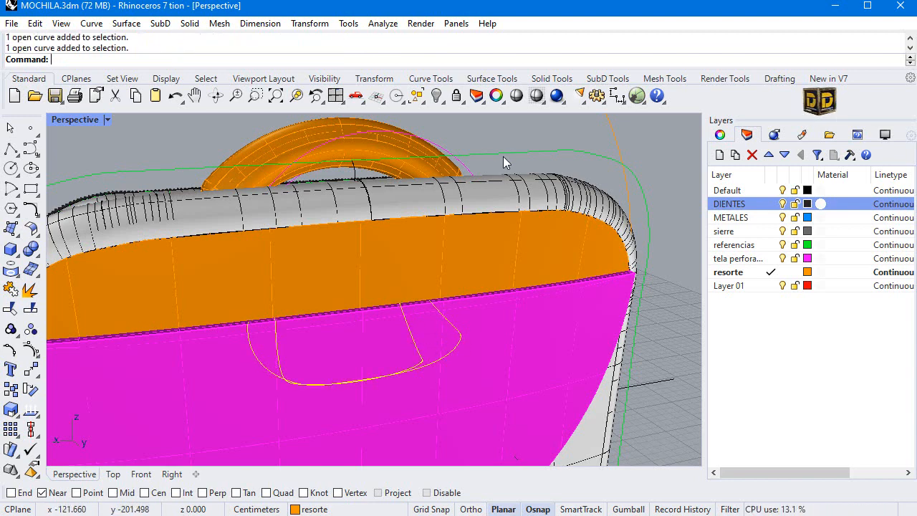
click(436, 96)
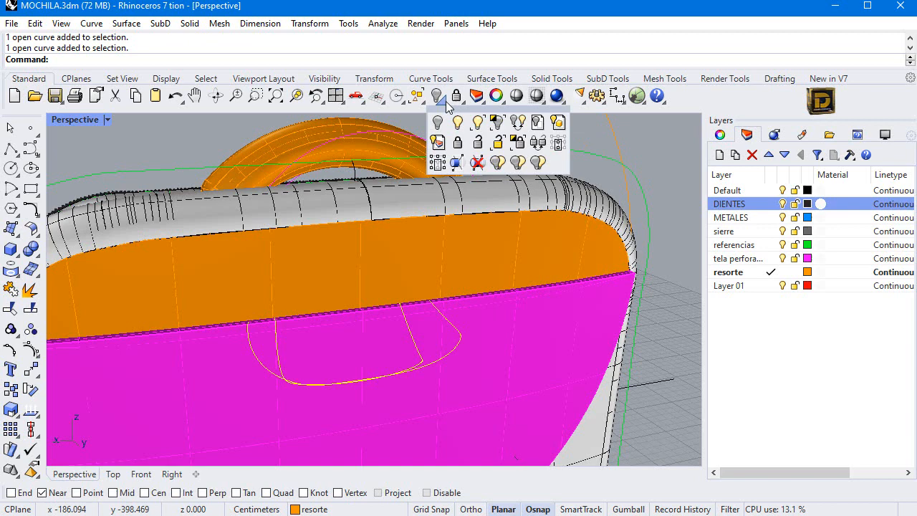
click(495, 121)
key(Escape)
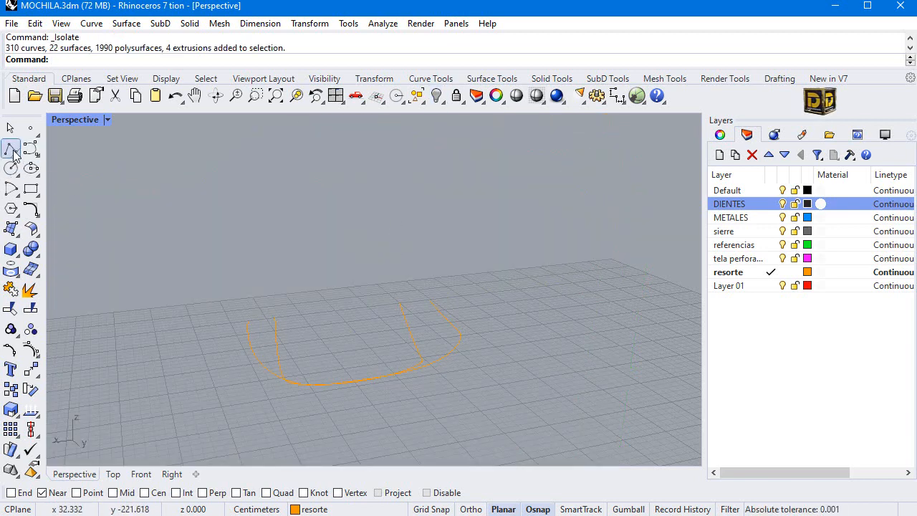
click(11, 148)
click(249, 318)
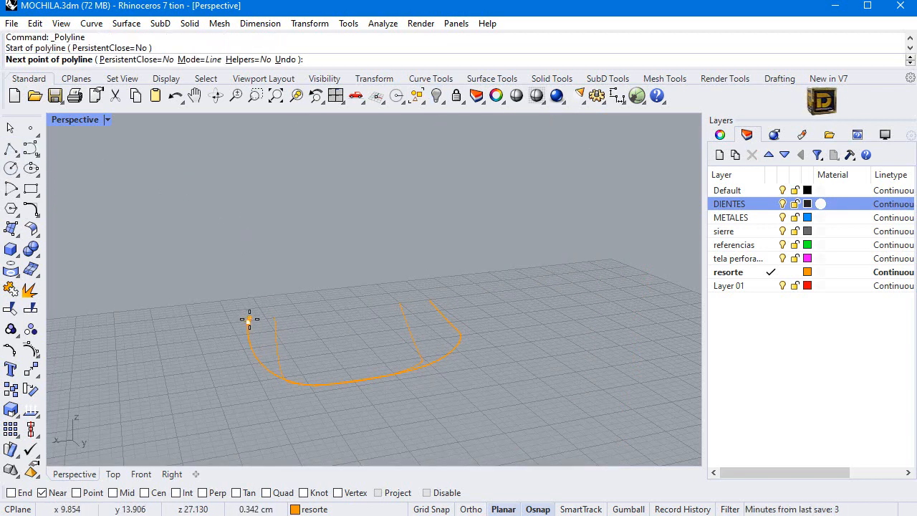
key(Escape)
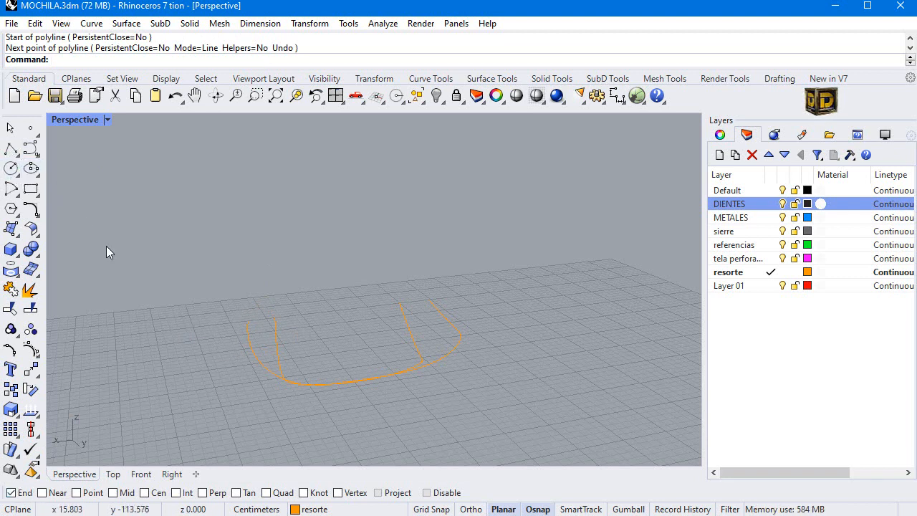
- Draw a straight polyline between the outer and inner curves' neighbouring ends on one side using End snap
click(11, 147)
click(250, 322)
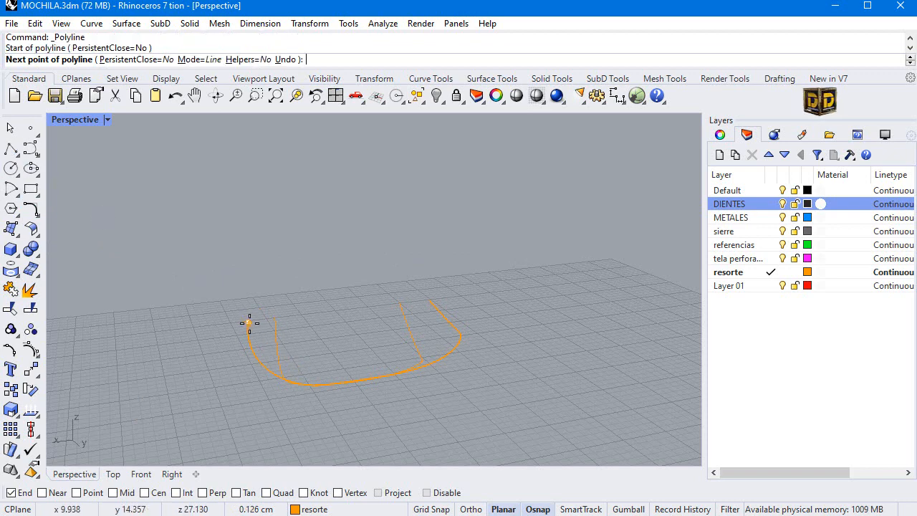
click(274, 317)
key(Return)
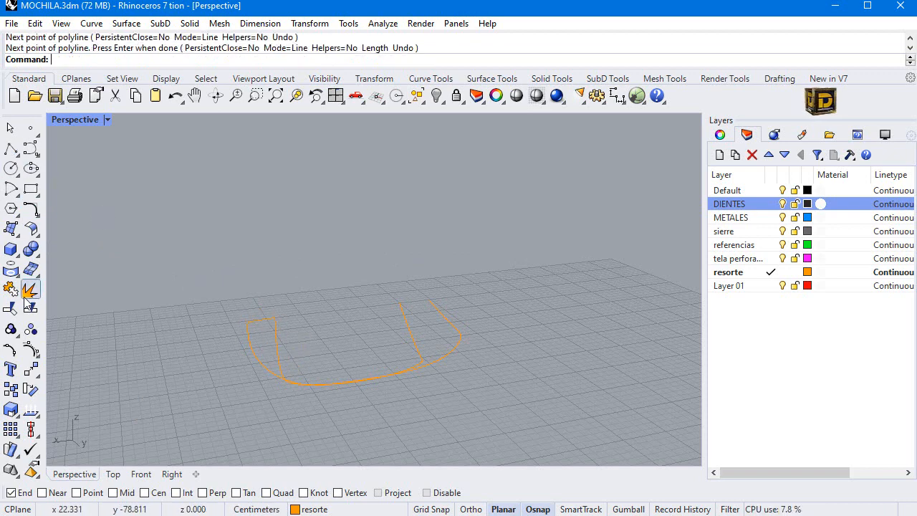
- Create a two-rail sweep with the inner and outer curves as rails and the short connecting line as the cross section
click(11, 227)
click(93, 300)
click(279, 356)
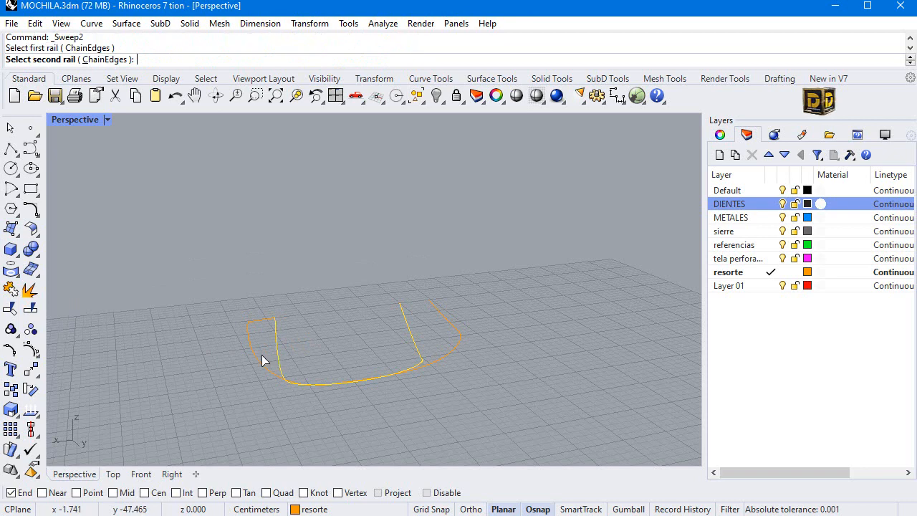
click(261, 354)
click(262, 319)
key(Return)
key(Return)
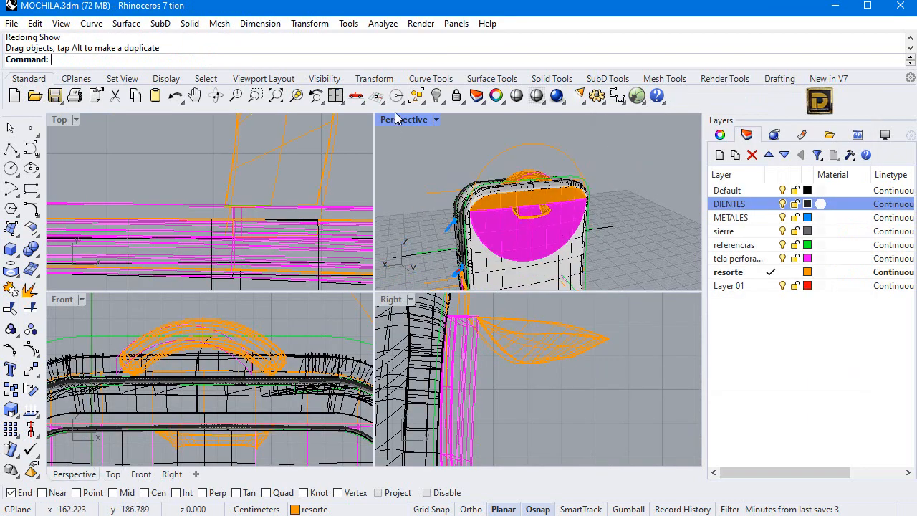
- Offset the curved loop surface below the upper elastic piece outward as a solid with a distance of 0.1
double_click(397, 119)
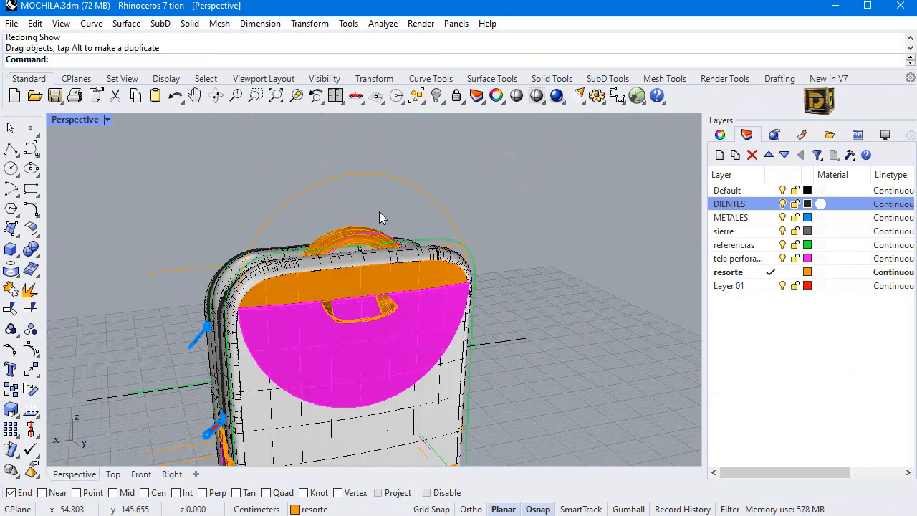
key(ctrl+y)
scroll(393, 297, up, 5)
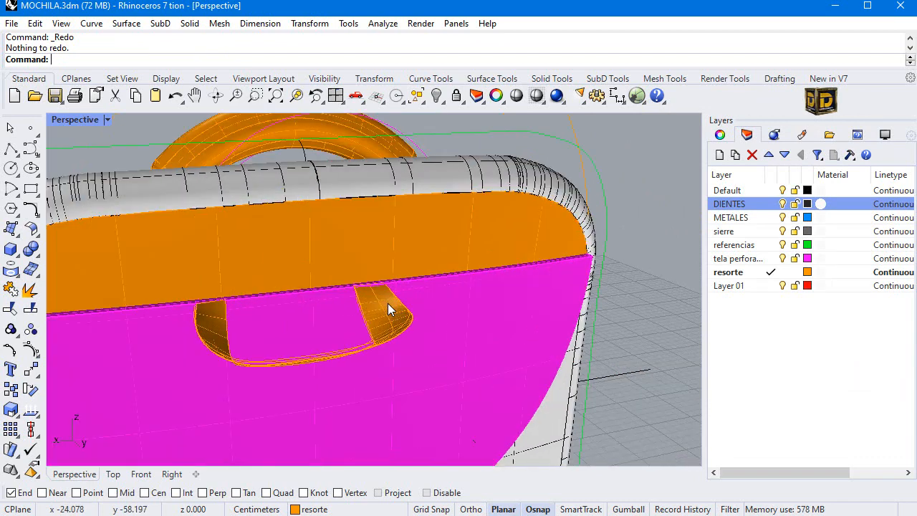
click(373, 303)
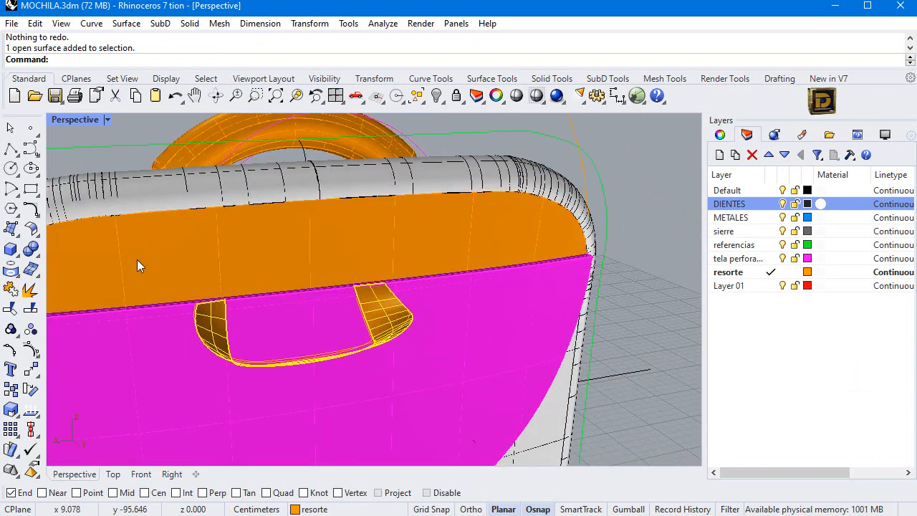
click(32, 229)
click(66, 258)
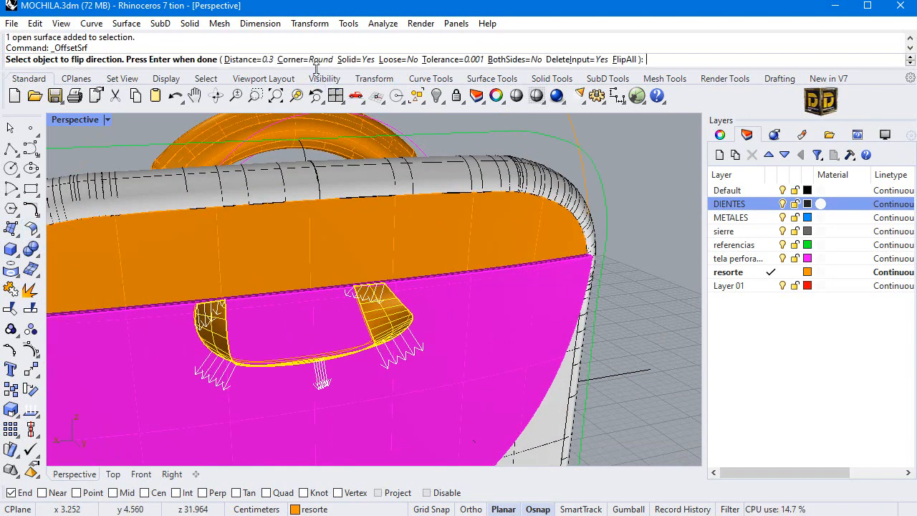
click(244, 48)
text(.1)
key(Return)
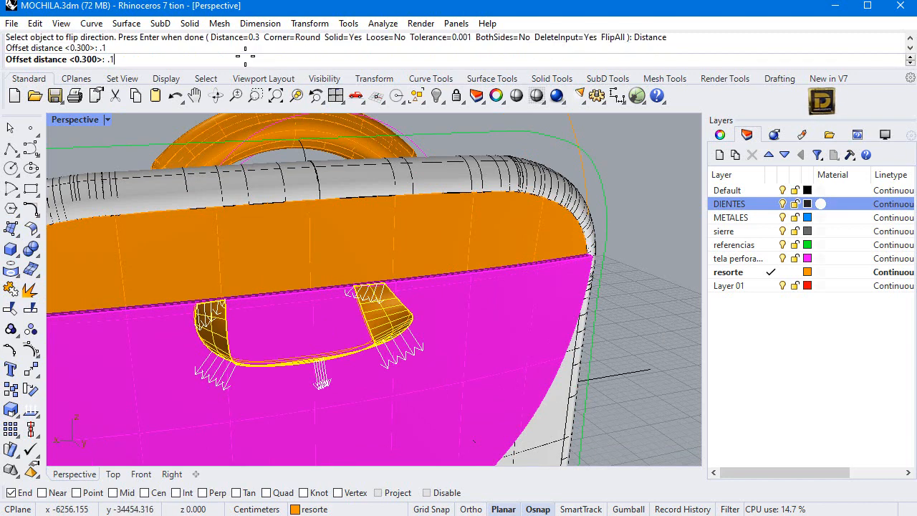
key(Return)
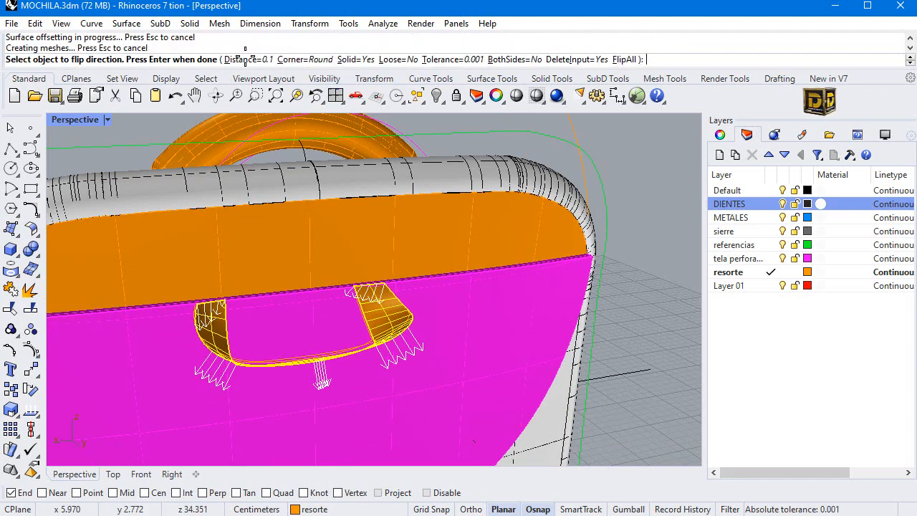
- Check the thickened loop from the side and save the backpack model
scroll(389, 243, down, 8)
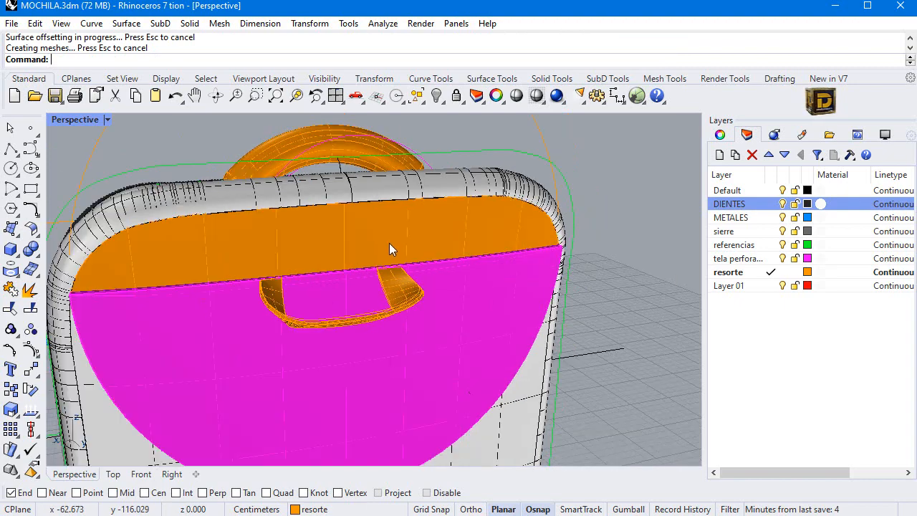
scroll(389, 242, down, 2)
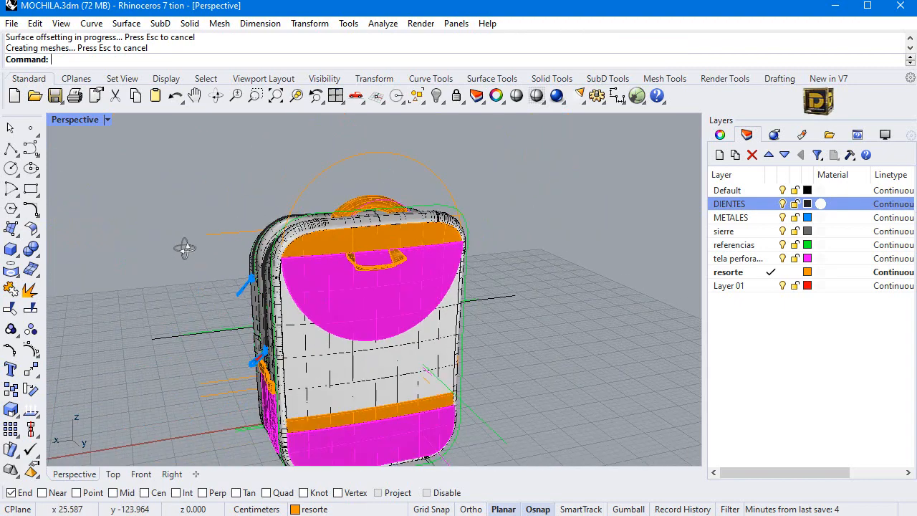
right_drag(184, 248, 296, 259)
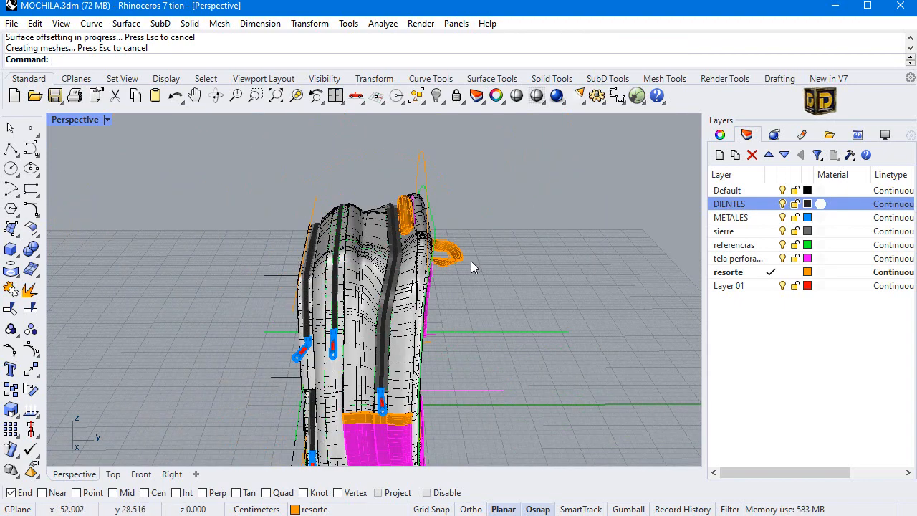
click(11, 25)
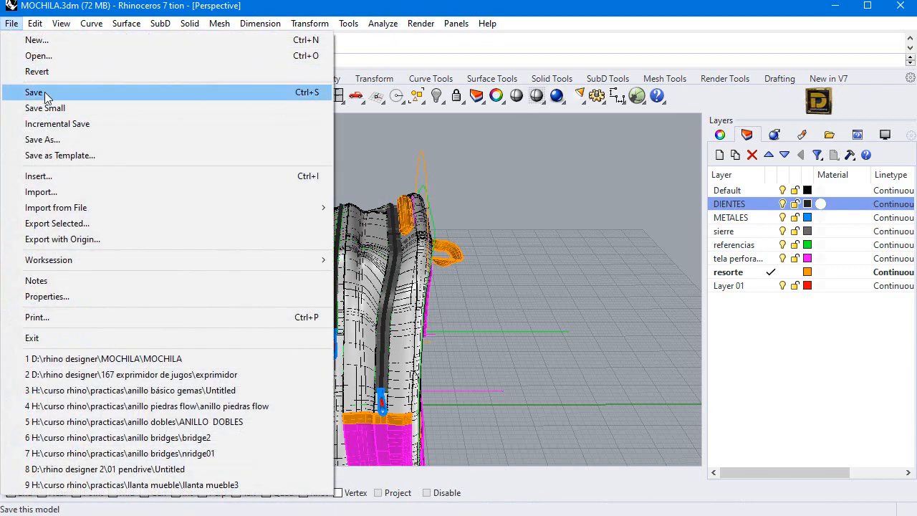
click(29, 91)
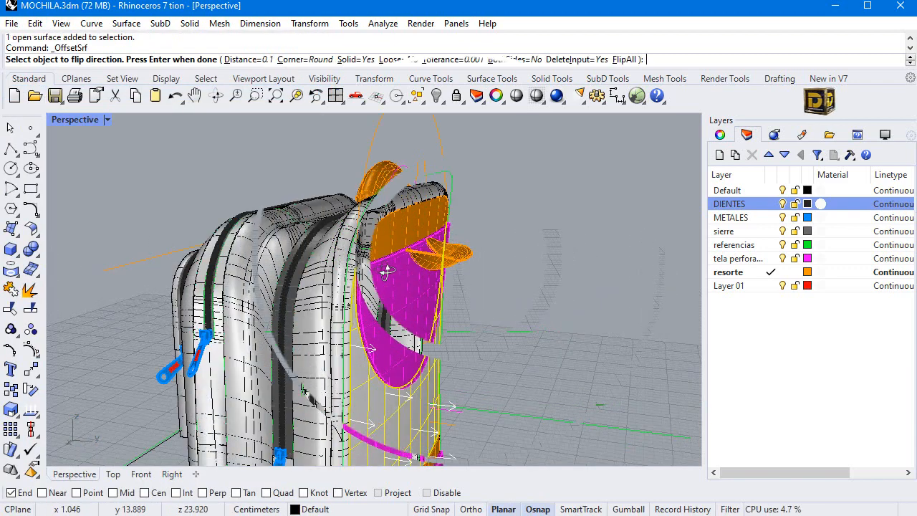
mouse_move(386, 271)
right_down()
mouse_move(351, 260)
mouse_move(386, 256)
right_up()
key(Return)
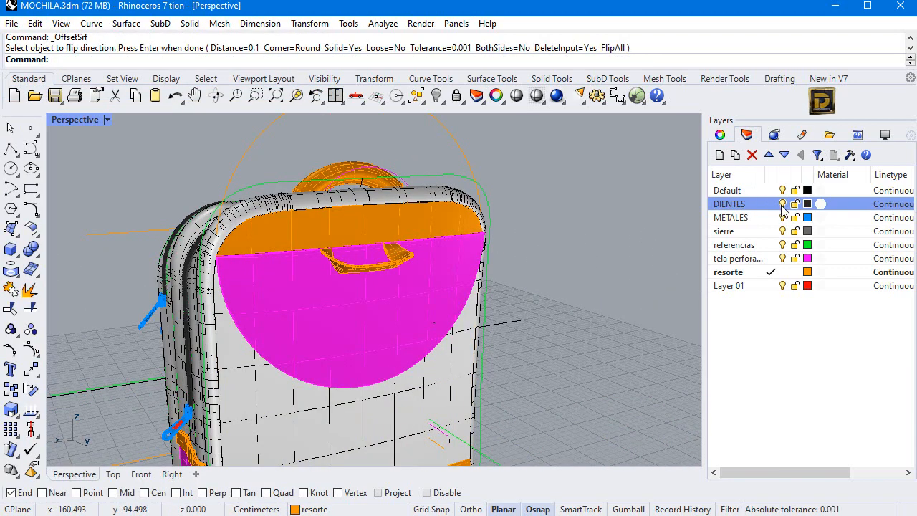
right_click(488, 206)
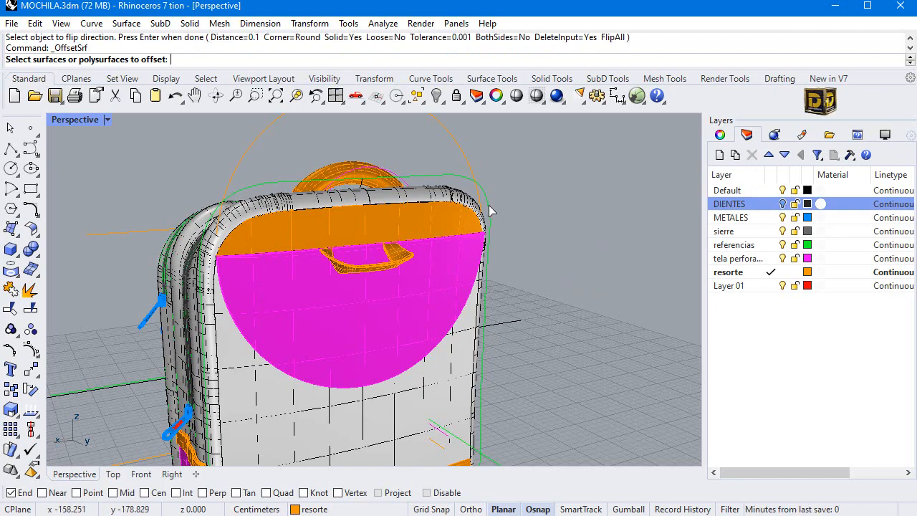
scroll(365, 183, down, 8)
right_drag(266, 247, 352, 257)
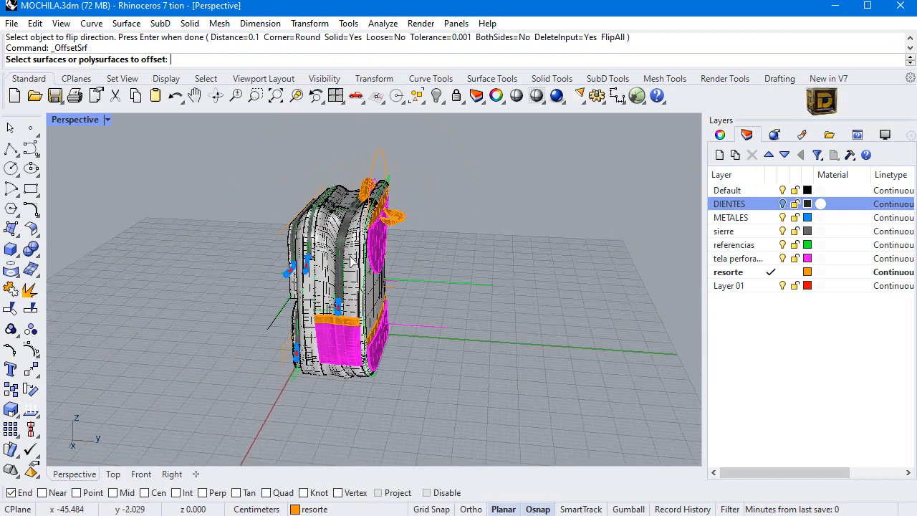
scroll(396, 265, up, 6)
right_drag(443, 271, 369, 295)
click(330, 338)
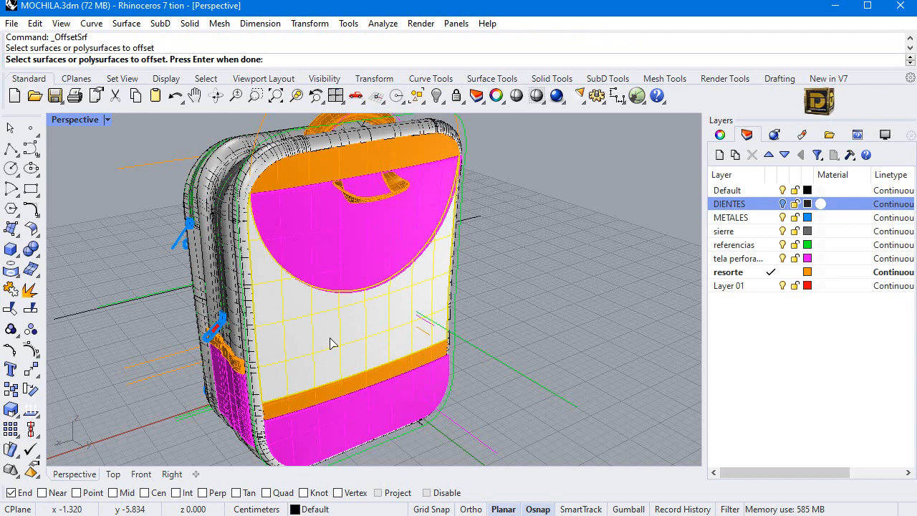
click(276, 207)
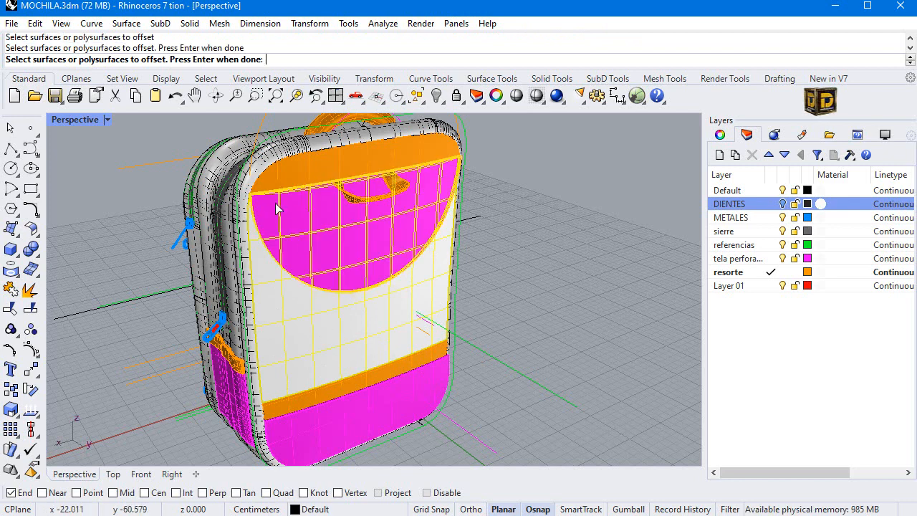
click(443, 102)
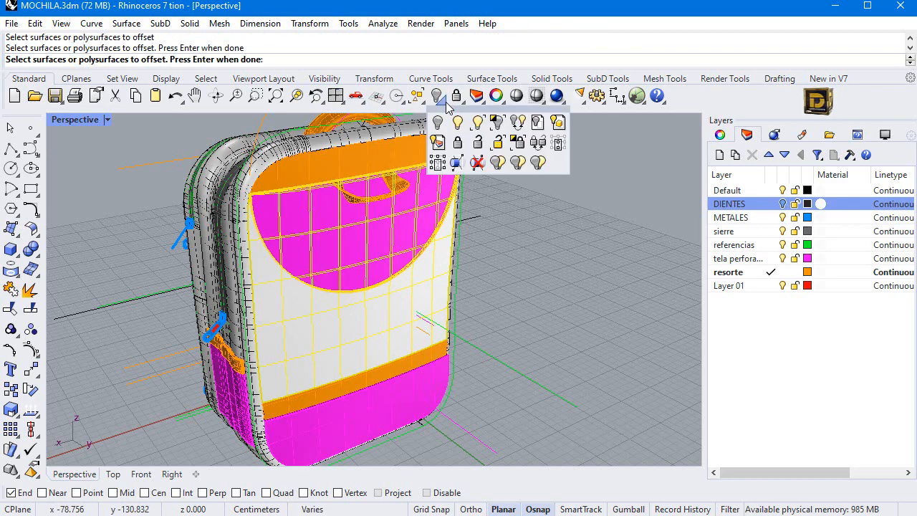
click(262, 385)
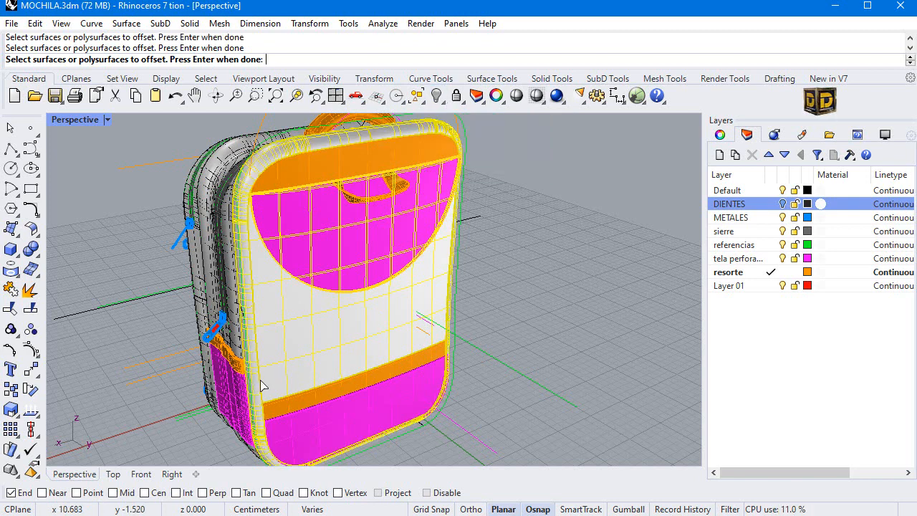
- Isolate the large panel, the semicircular perforated-fabric piece and the rounded tubular frame around them
click(436, 95)
click(496, 123)
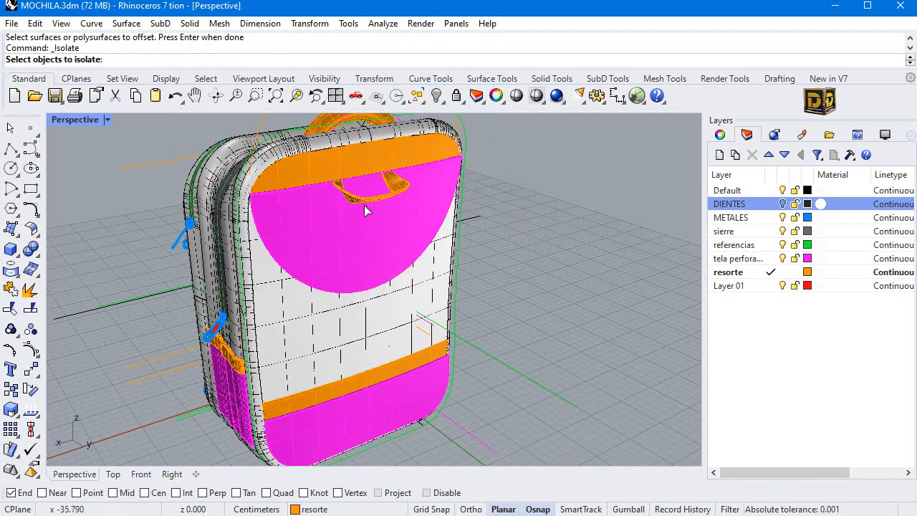
click(320, 329)
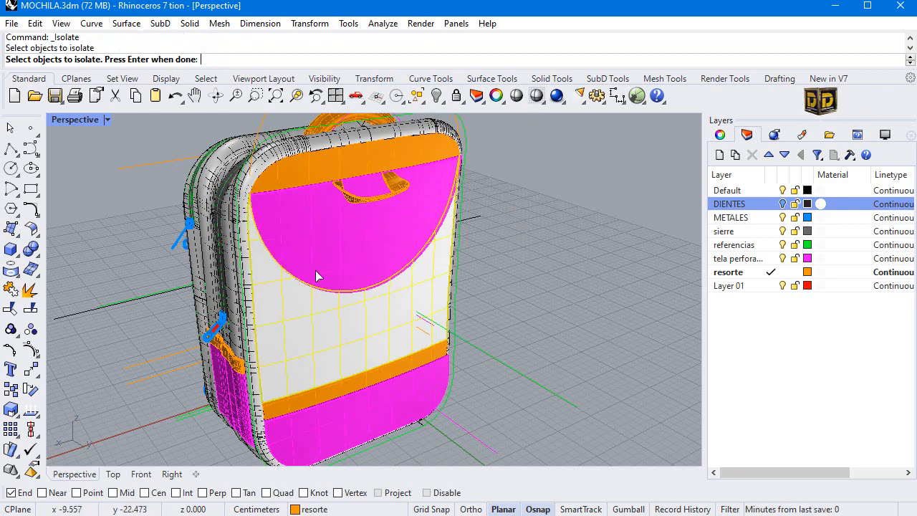
click(292, 224)
click(258, 408)
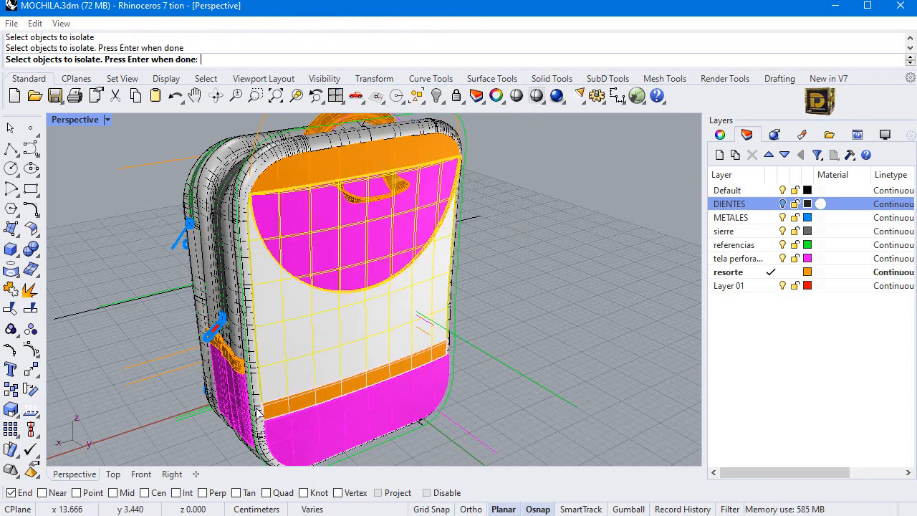
click(258, 416)
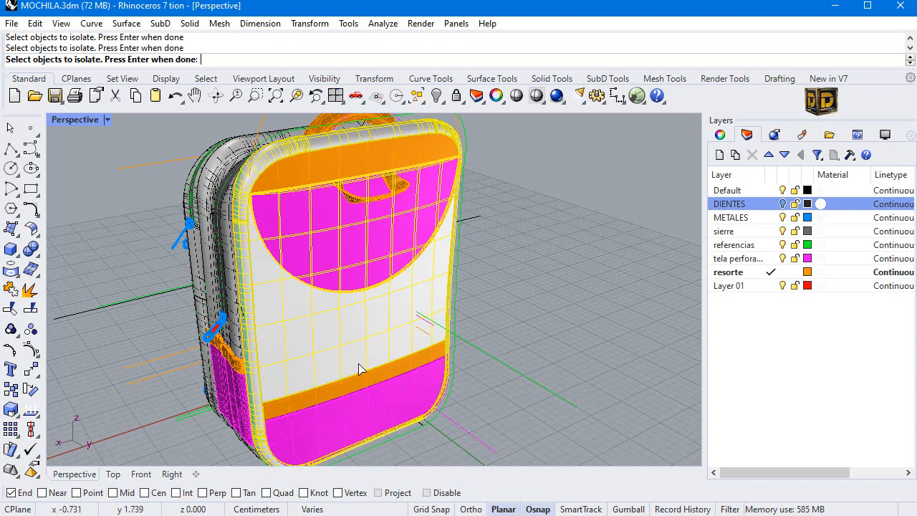
key(Return)
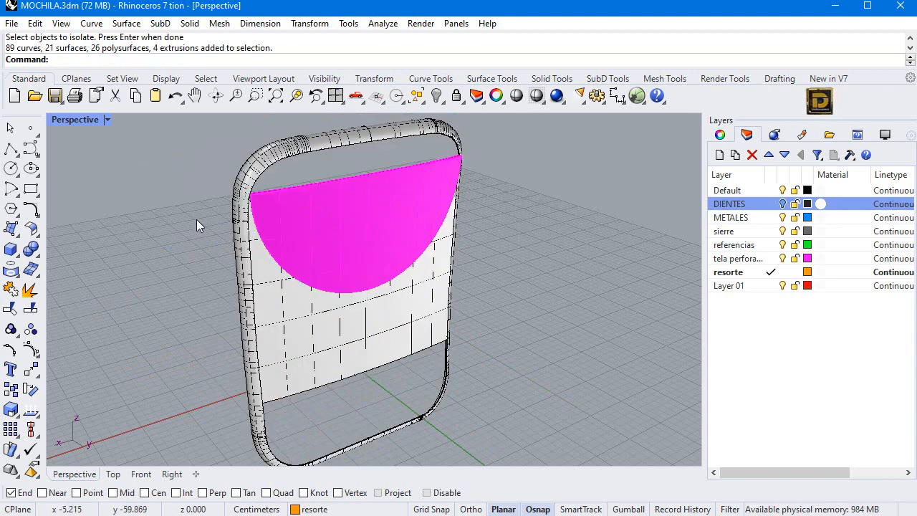
- Duplicate the long upper edge of the semicircular perforated-fabric piece as a curve on the current layer
scroll(288, 215, down, 3)
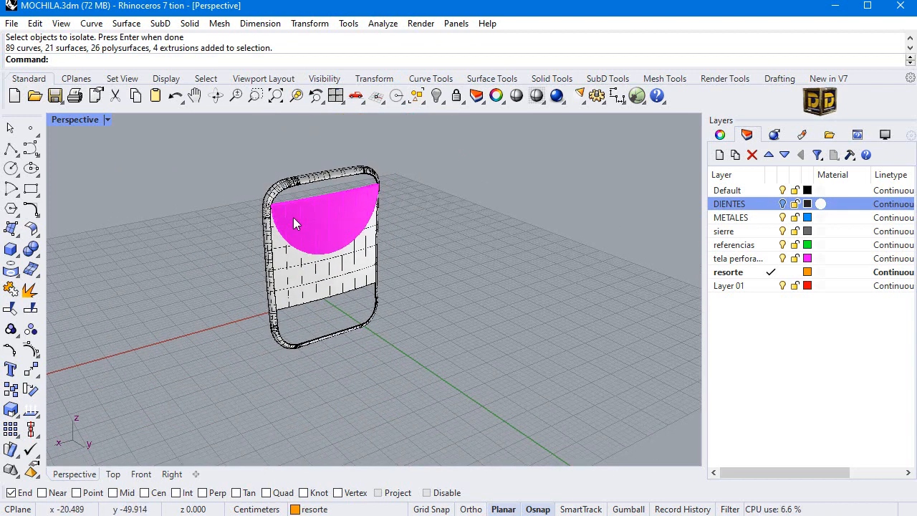
scroll(332, 190, up, 4)
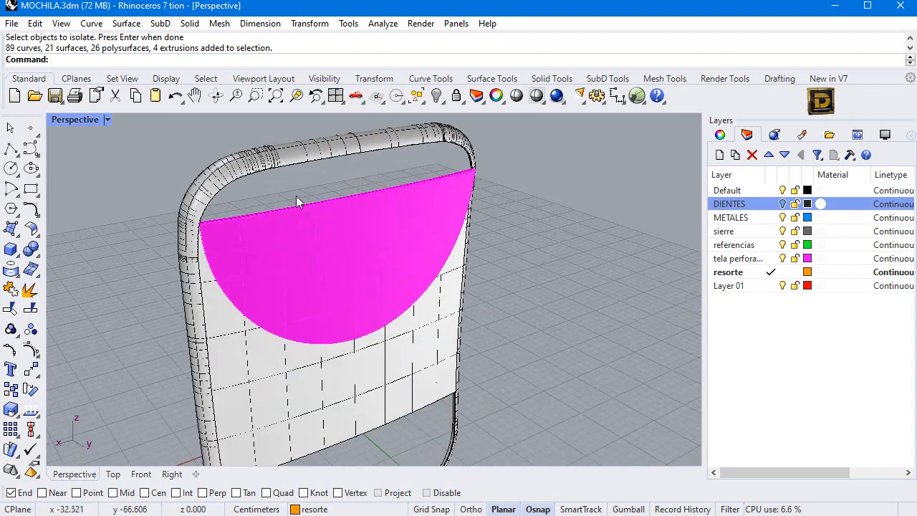
right_drag(297, 198, 362, 293)
click(333, 297)
click(254, 280)
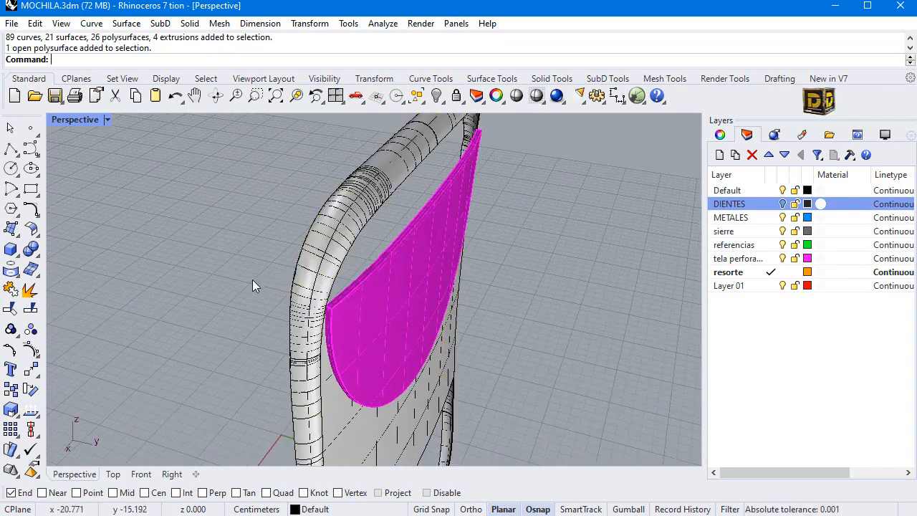
click(357, 278)
click(184, 280)
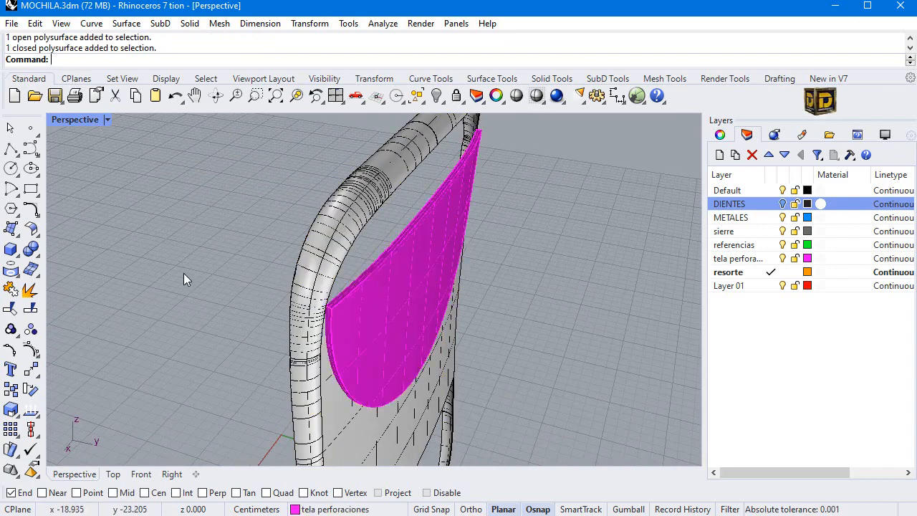
click(12, 270)
click(91, 281)
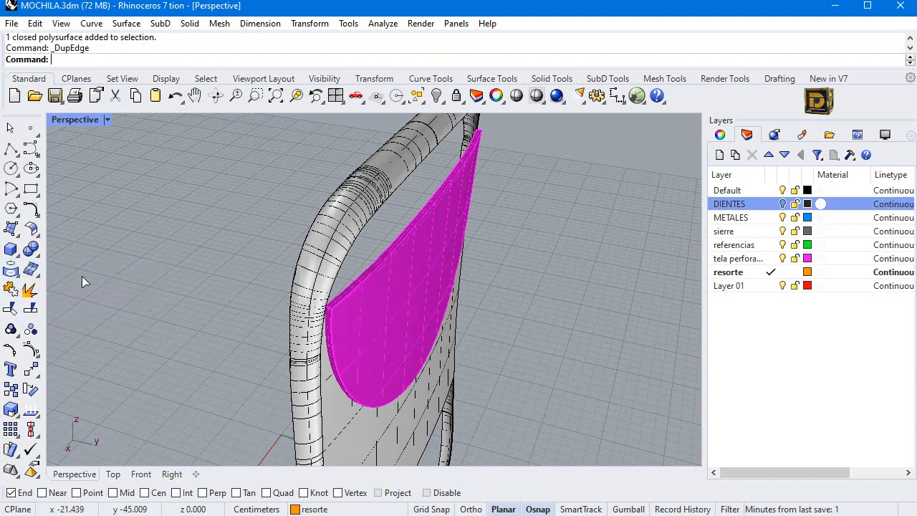
click(344, 294)
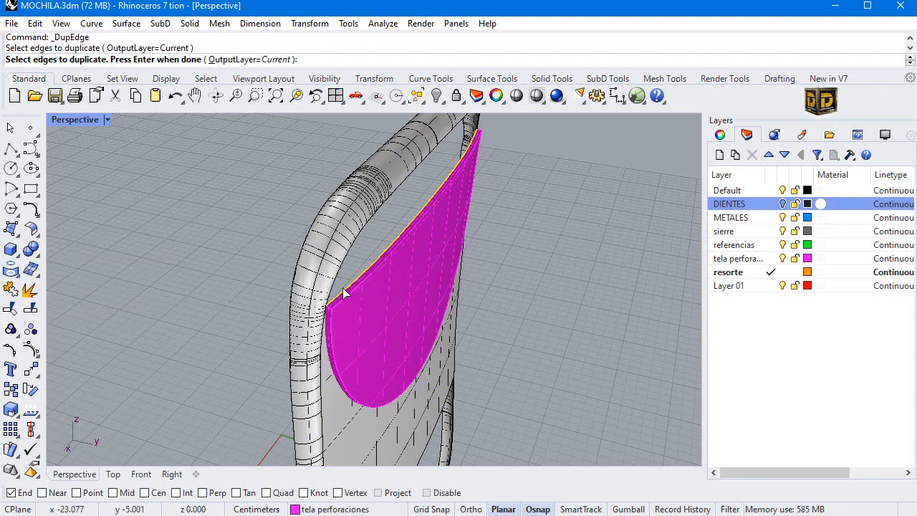
key(Return)
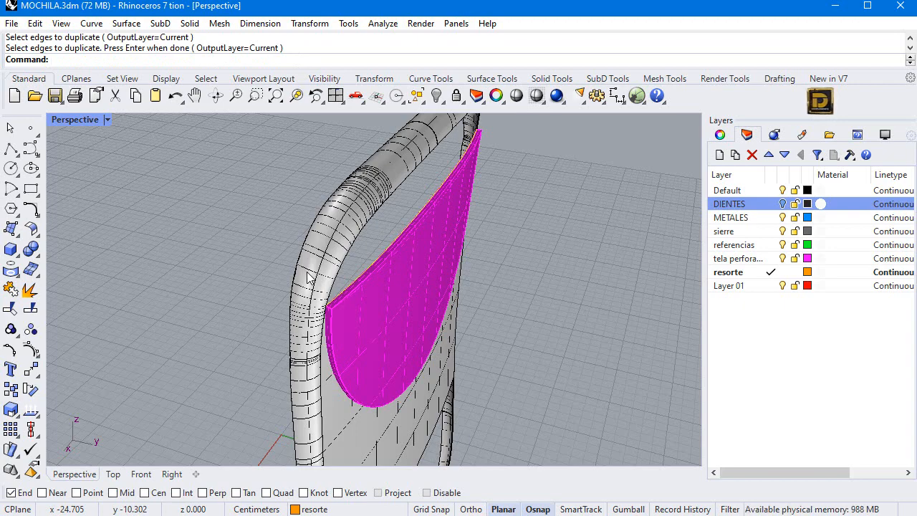
- Set Default as the current layer and start a degree-3 control point curve on the fabric's upper edge, near one end
right_drag(378, 267, 430, 292)
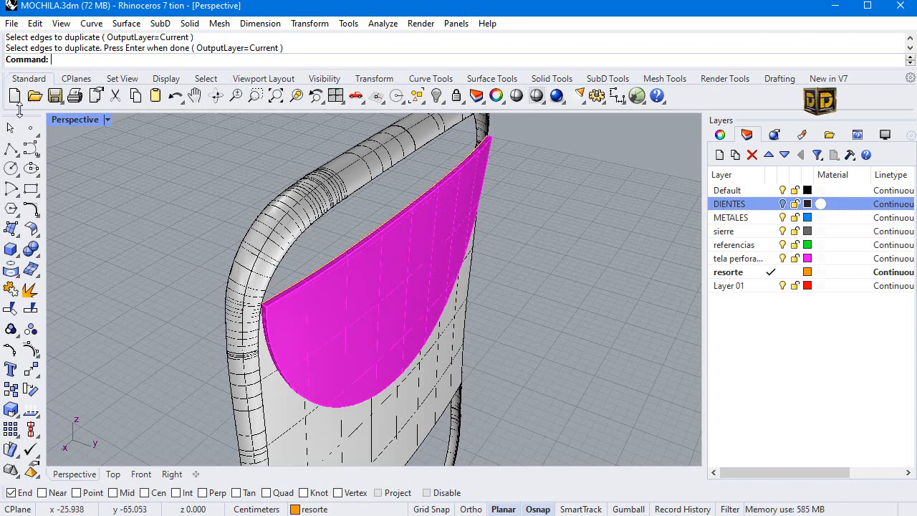
double_click(58, 119)
scroll(418, 330, down, 4)
scroll(213, 344, down, 18)
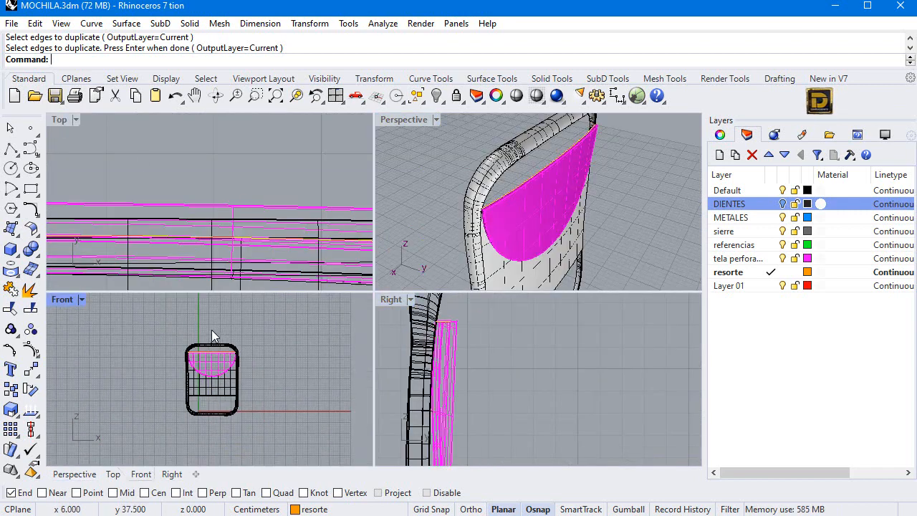
scroll(193, 350, up, 6)
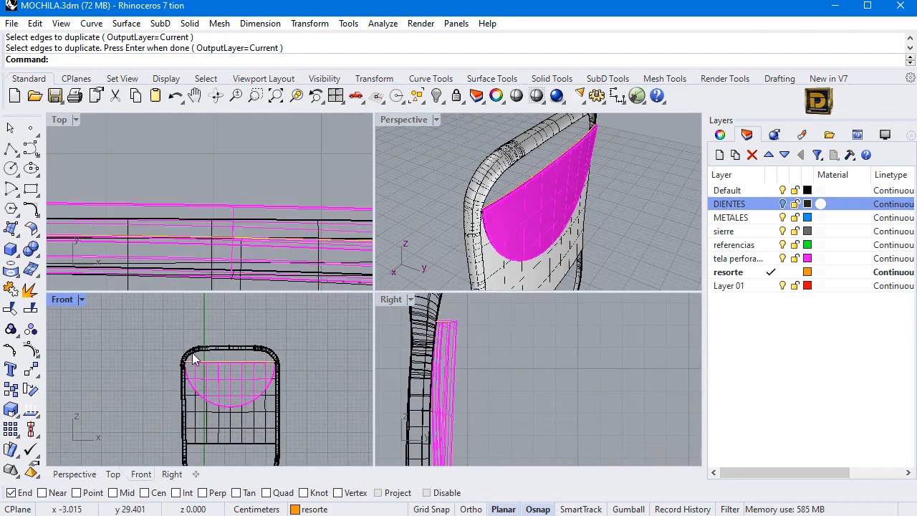
click(31, 150)
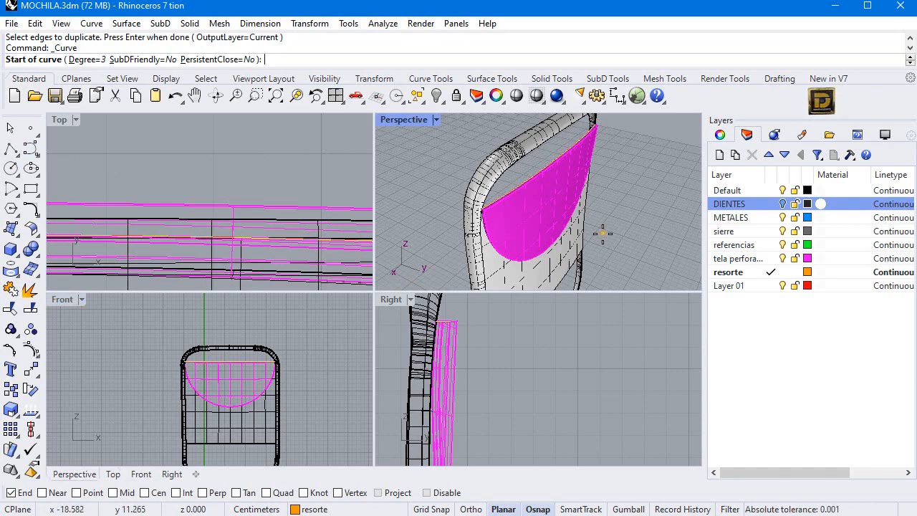
click(770, 189)
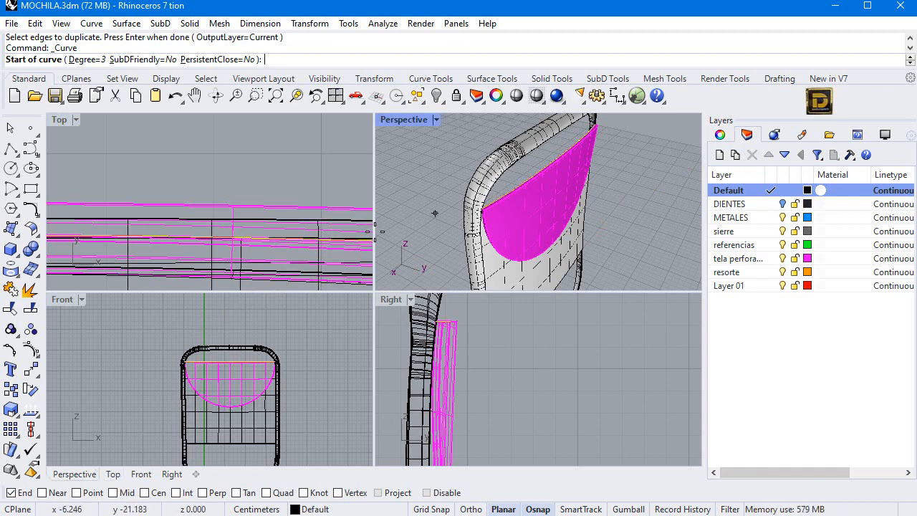
click(489, 204)
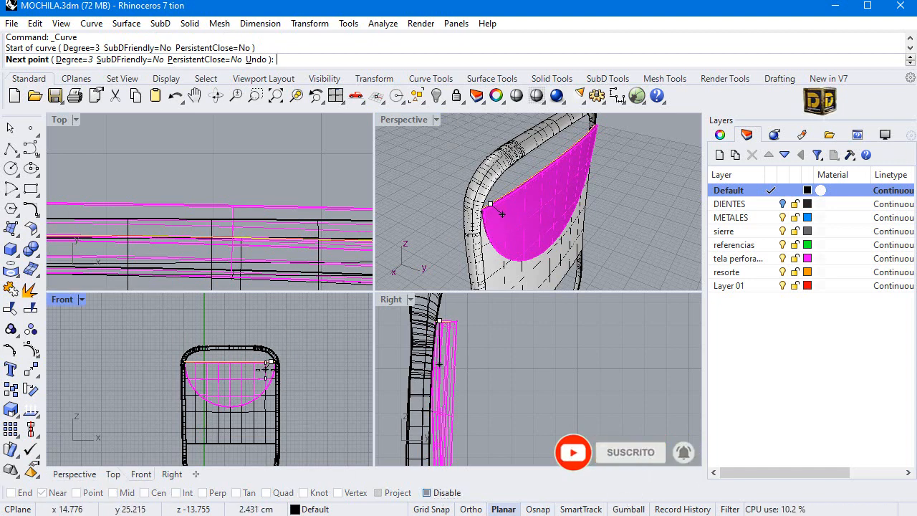
- Continue the curve in the front view through two long lower lobes and a rounded central arch, ending near the upper edge's opposite end
scroll(267, 414, down, 2)
click(270, 413)
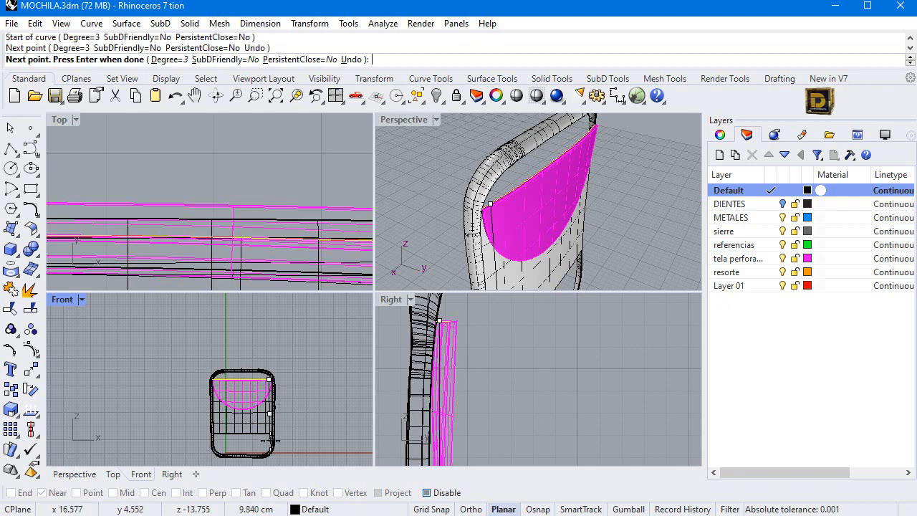
click(273, 442)
click(256, 447)
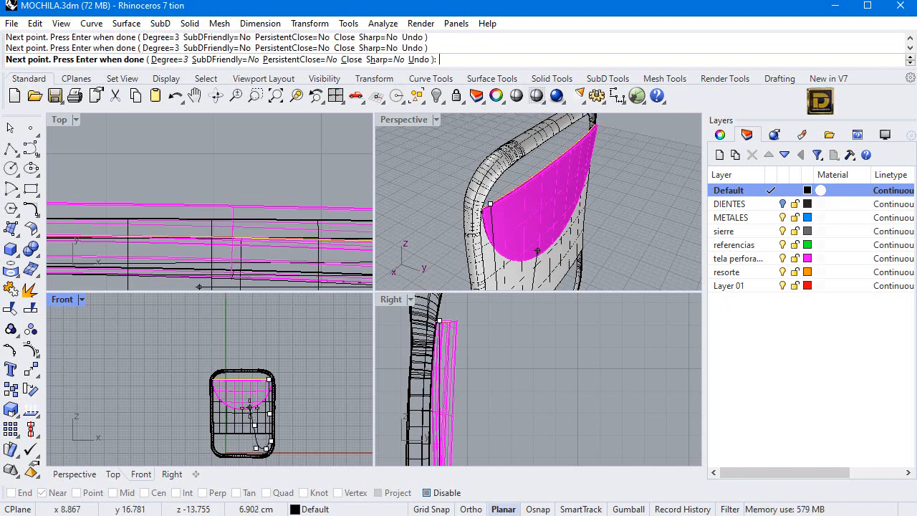
click(255, 396)
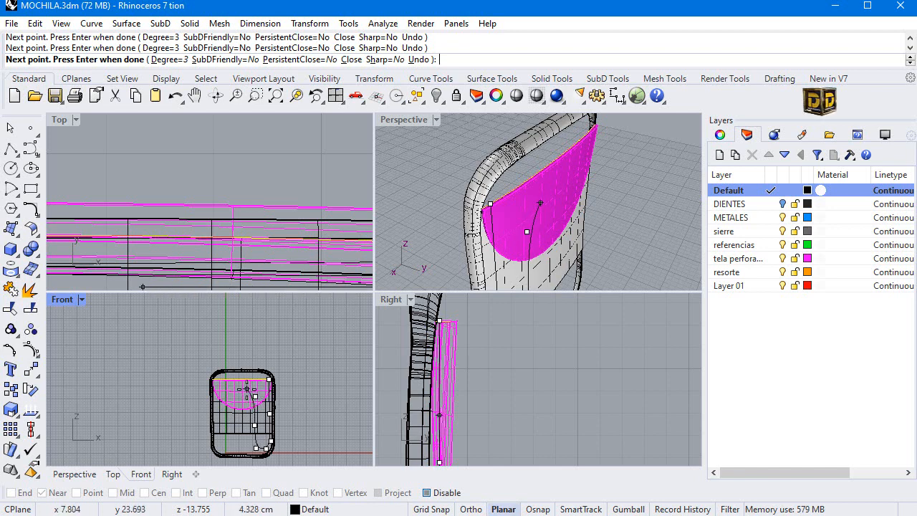
click(247, 388)
click(238, 393)
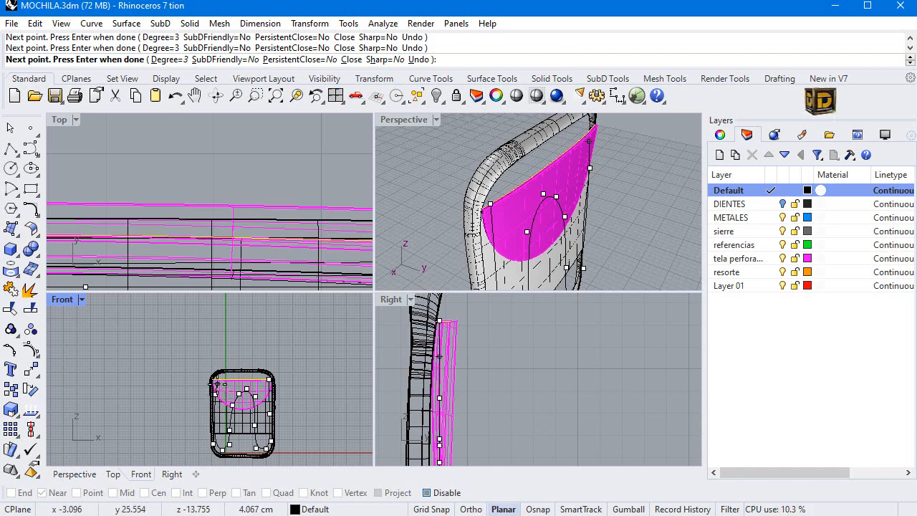
scroll(581, 136, up, 5)
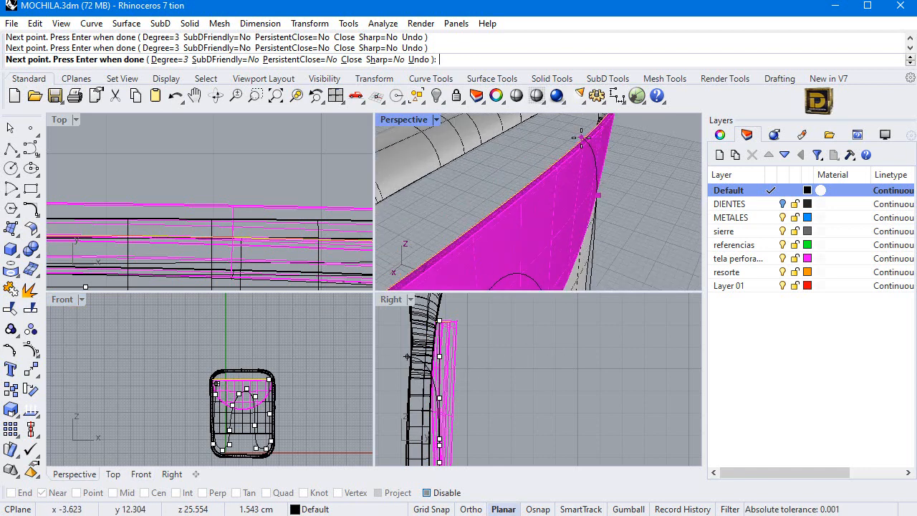
scroll(566, 147, down, 6)
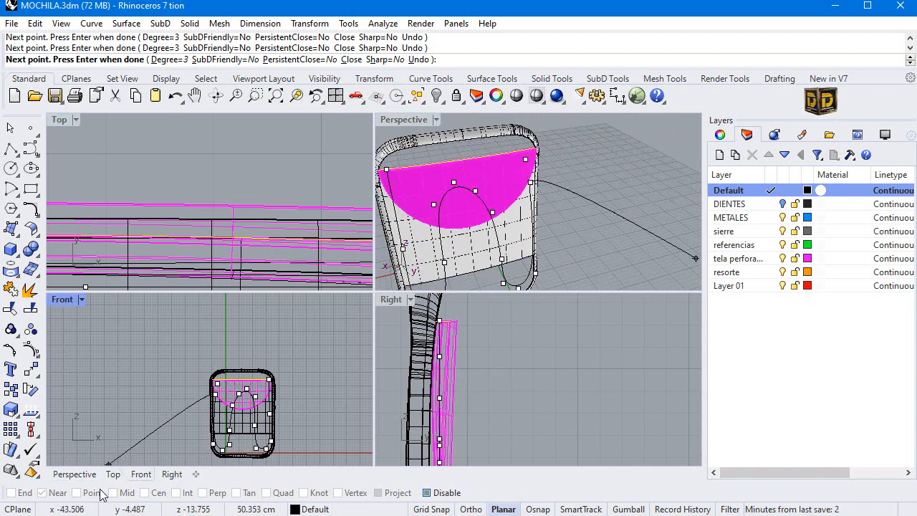
click(426, 492)
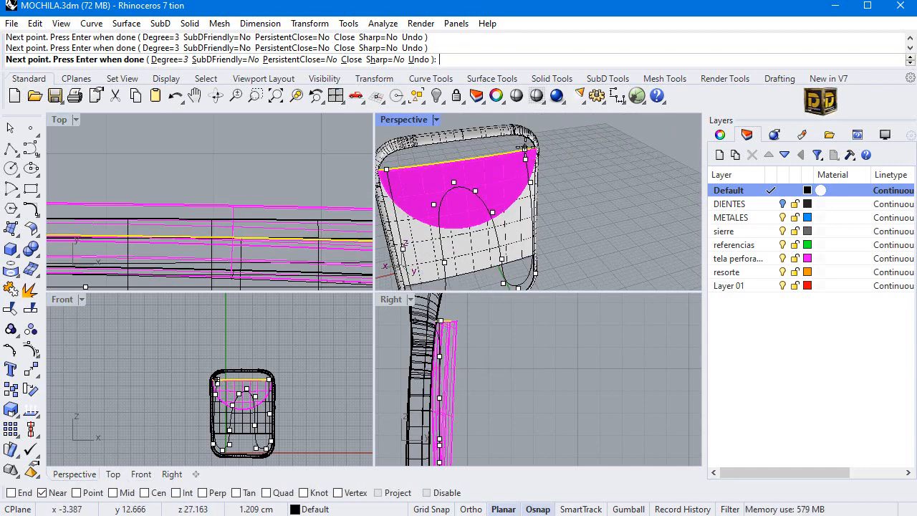
key(Return)
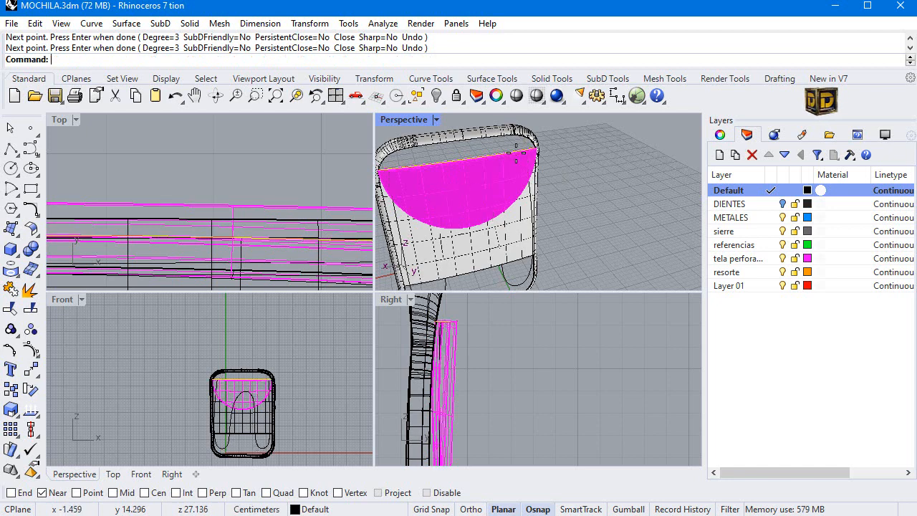
- Rotate the looped curve outward from the panel in the side view, using the end of the fabric's upper edge as the center
click(536, 204)
click(568, 240)
scroll(480, 180, down, 5)
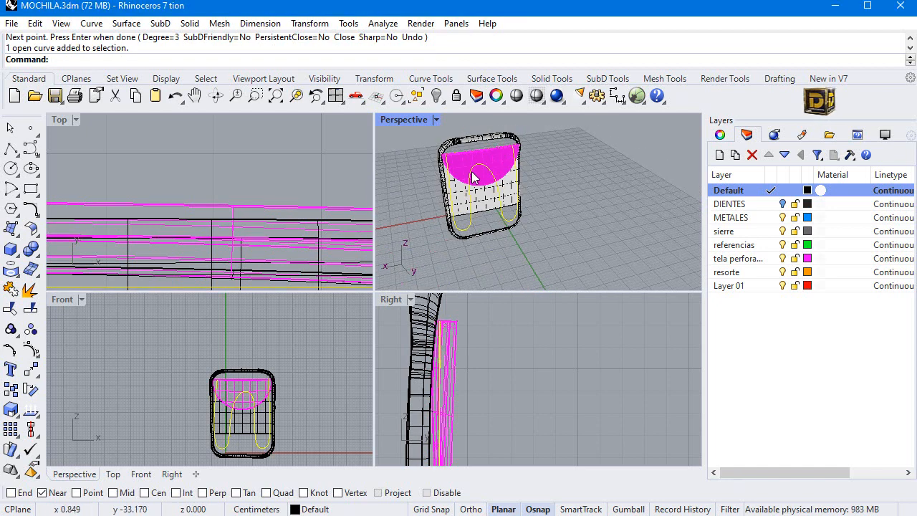
right_drag(475, 178, 557, 172)
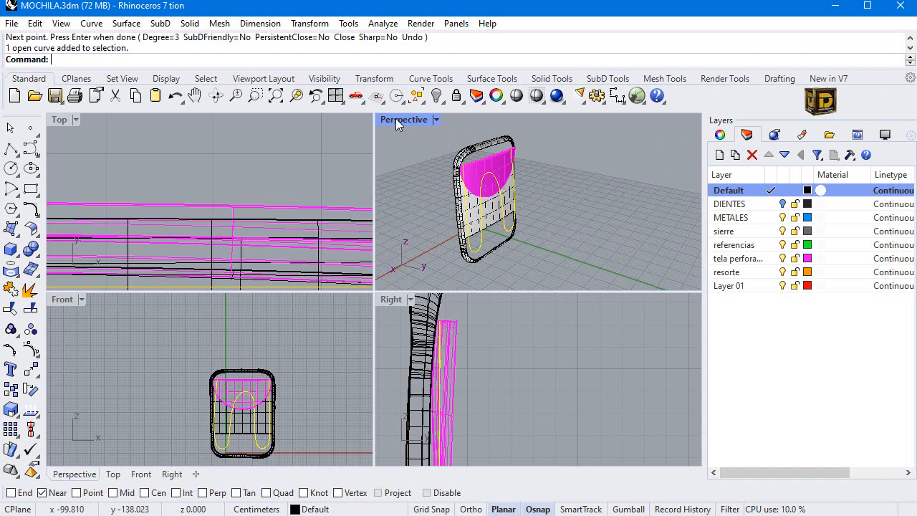
click(310, 23)
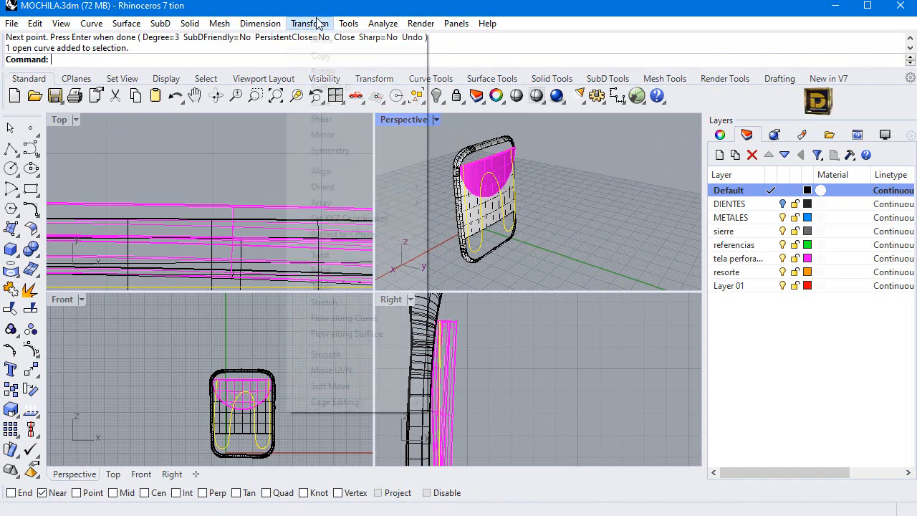
click(321, 69)
scroll(444, 365, down, 1)
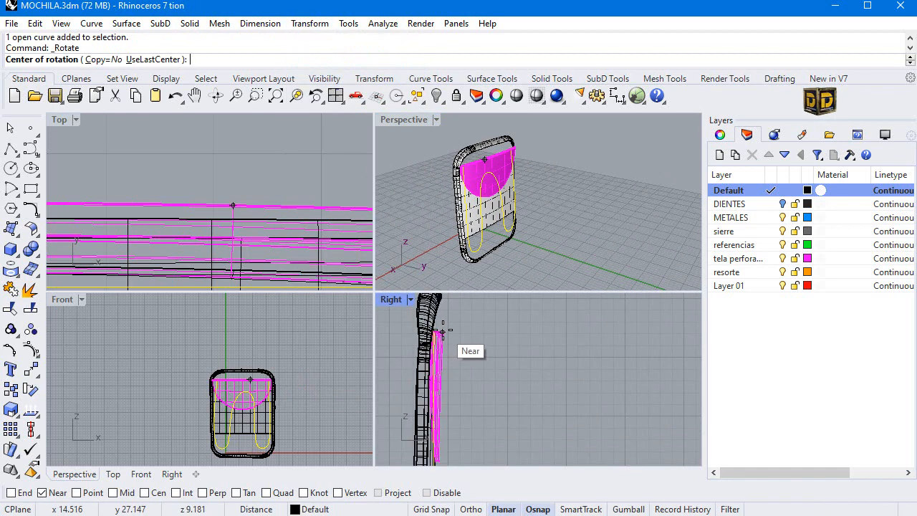
right_click(11, 492)
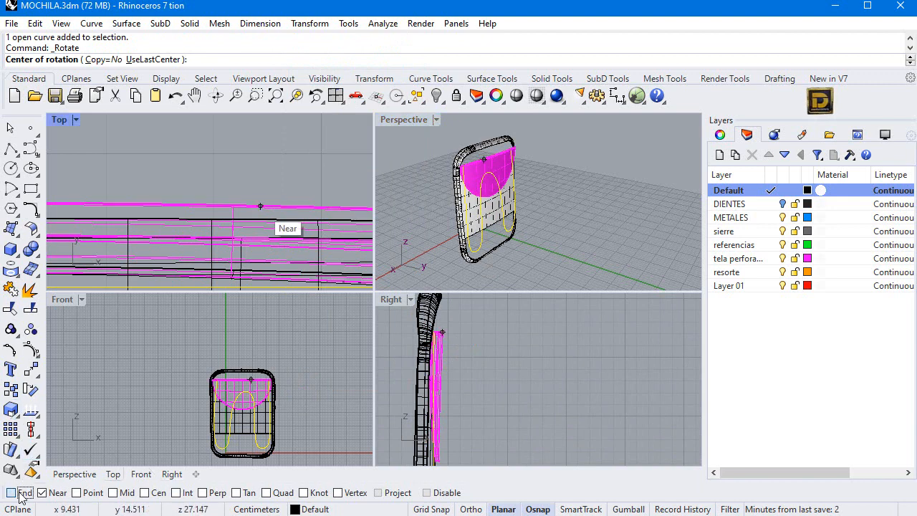
click(474, 168)
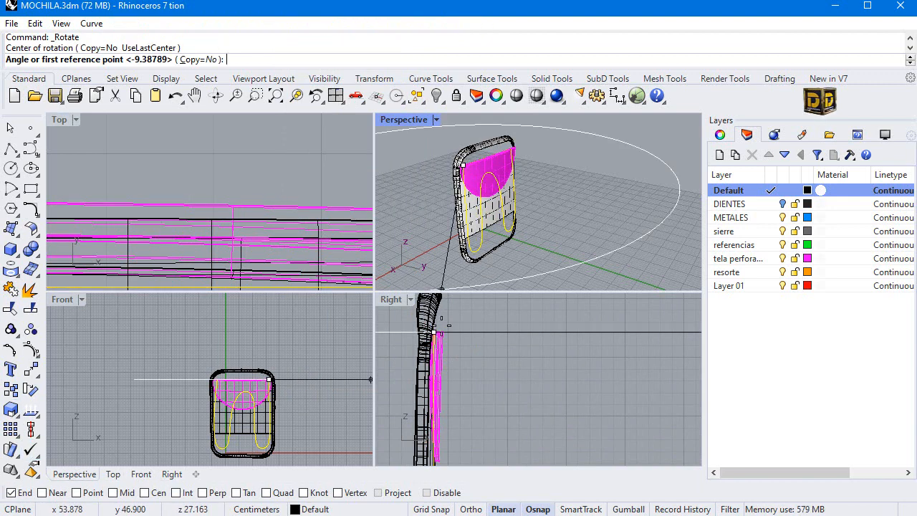
click(481, 408)
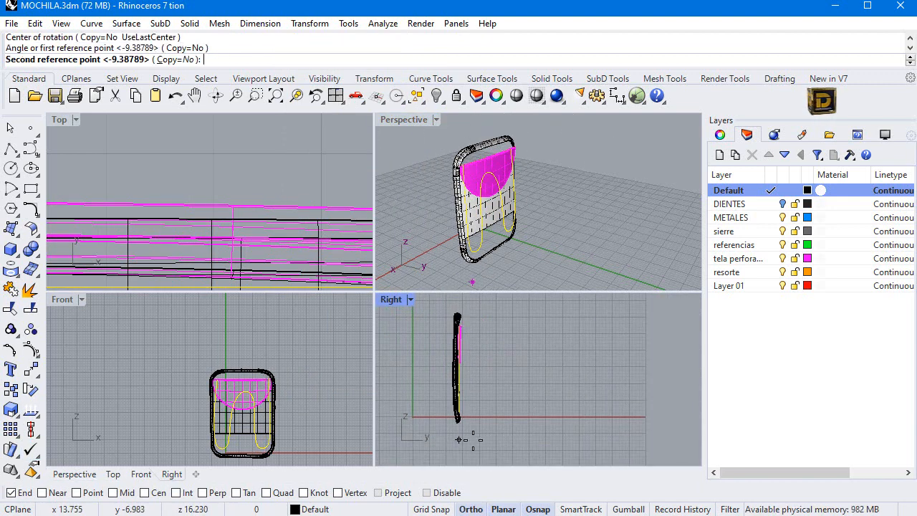
click(500, 413)
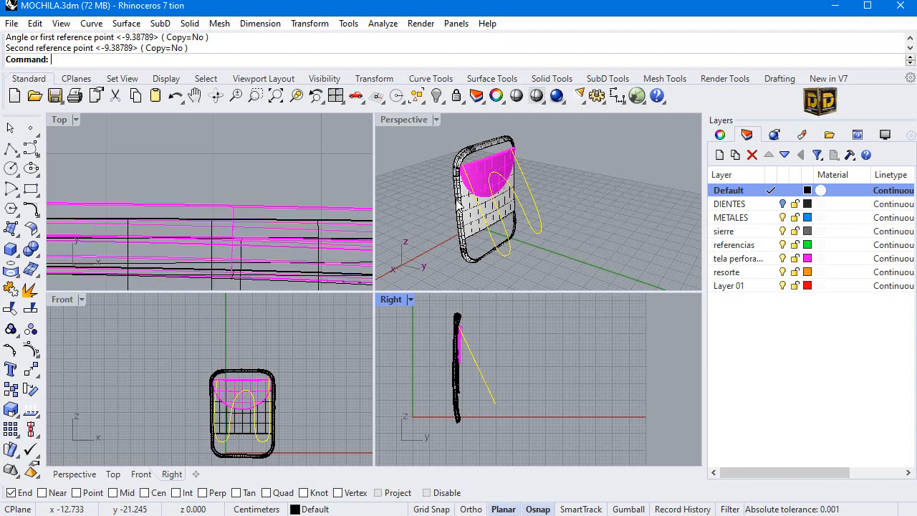
- Isolate the rotated looped curve and the duplicated upper-edge curve, hiding the panel, fabric and frame
double_click(402, 120)
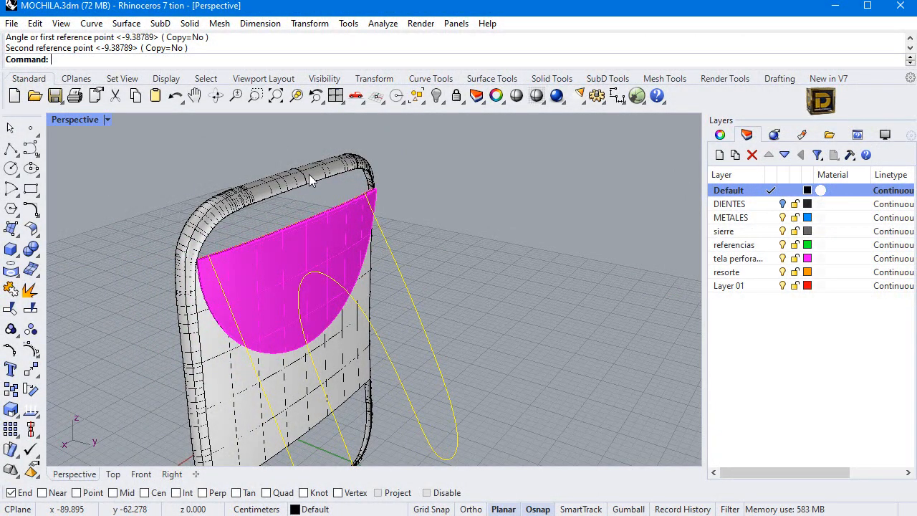
scroll(263, 234, down, 3)
scroll(263, 233, up, 5)
click(256, 235)
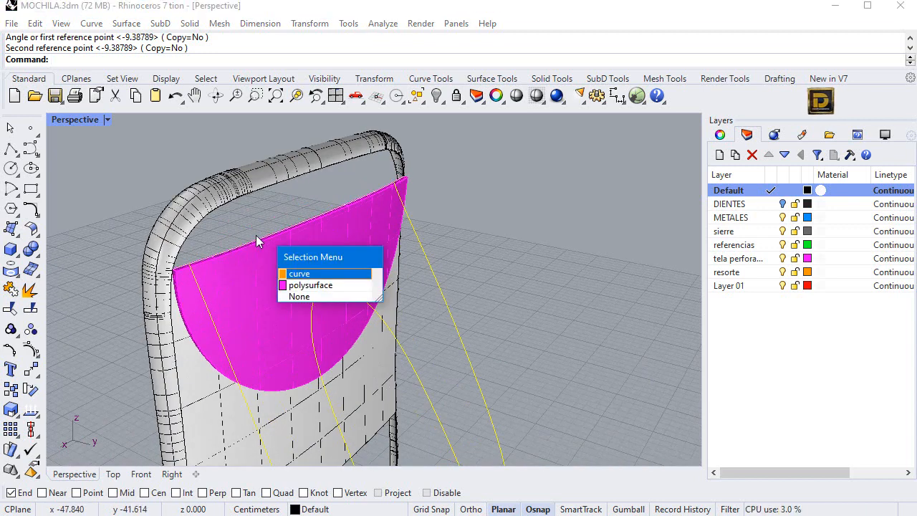
click(299, 273)
click(445, 103)
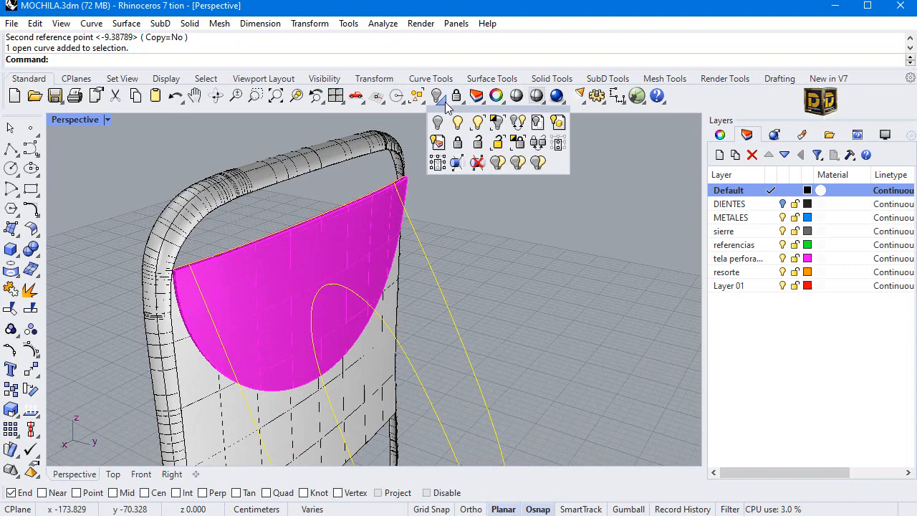
click(492, 123)
- Trim both overhanging ends of the upper-edge curve, using the looped curve as the cutting object
click(214, 255)
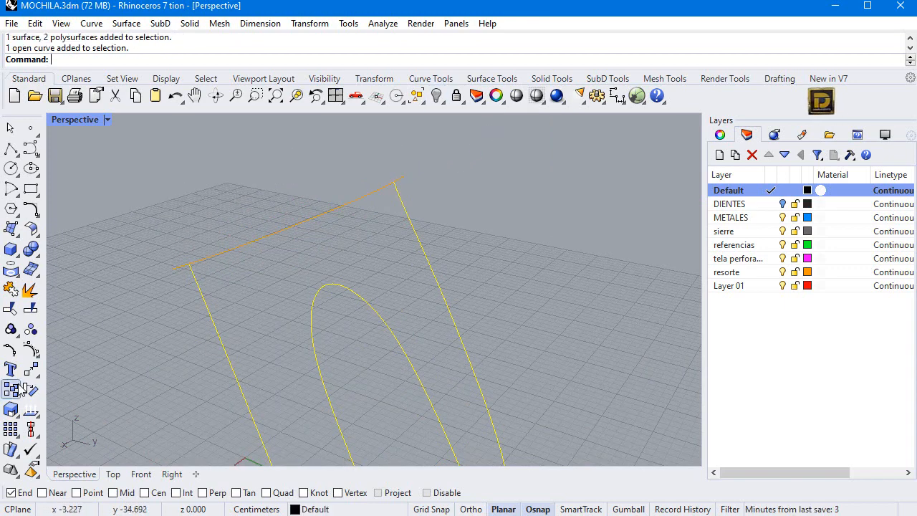
click(9, 310)
click(178, 269)
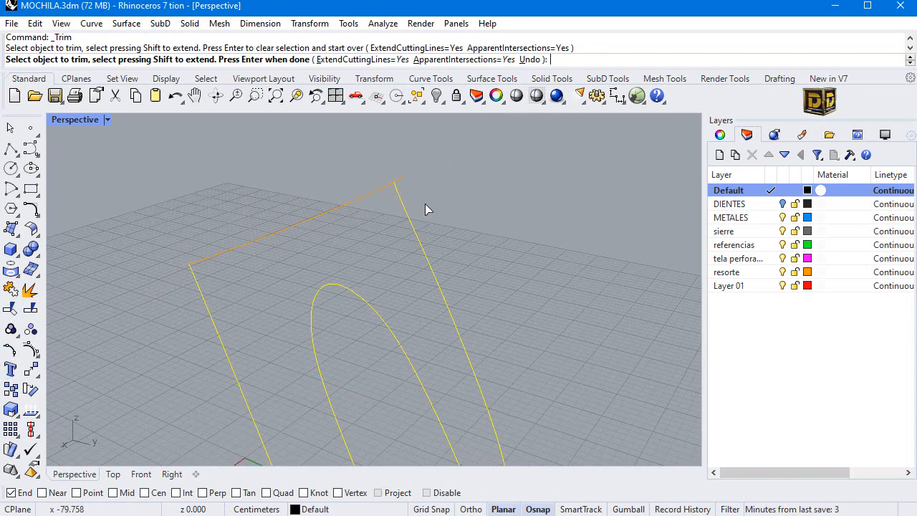
click(401, 183)
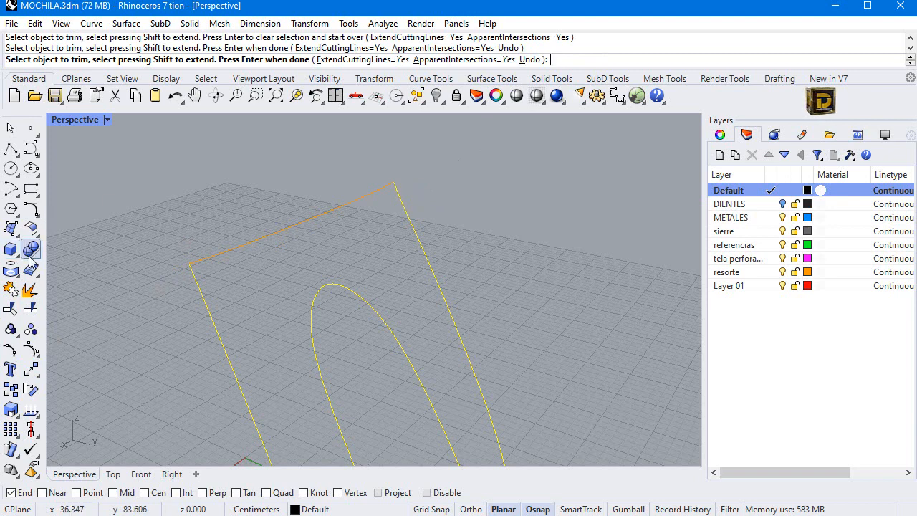
- Join the trimmed upper-edge curve with the looped curve
click(10, 289)
click(204, 266)
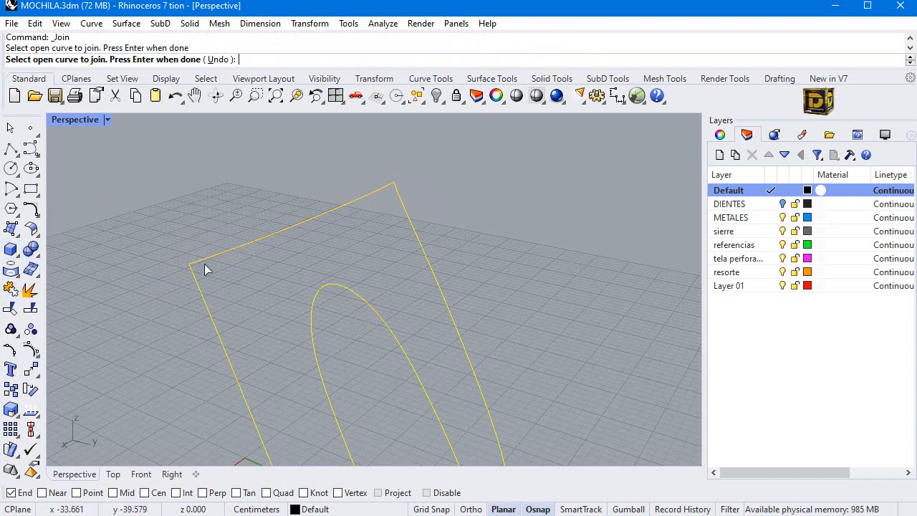
key(Return)
key(Escape)
scroll(250, 299, down, 5)
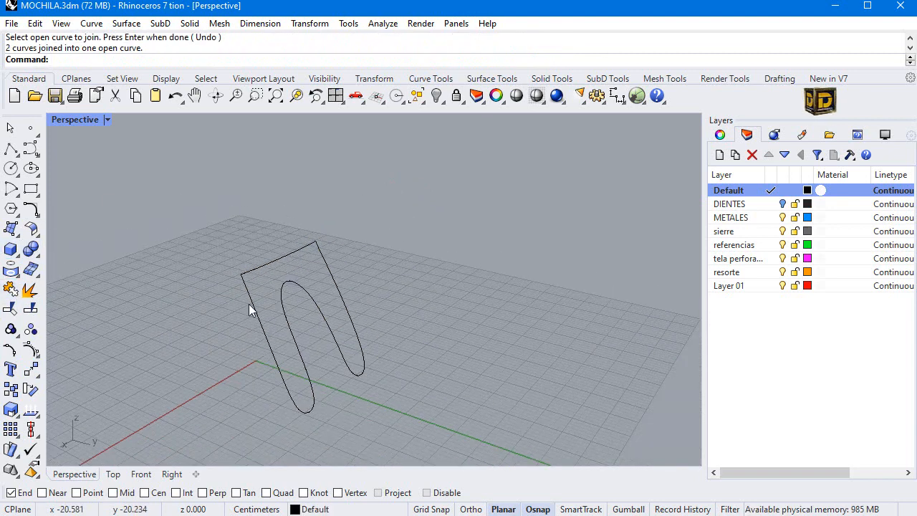
- Try to create a planar surface from the joined outline, and inspect the outline from the side
click(258, 309)
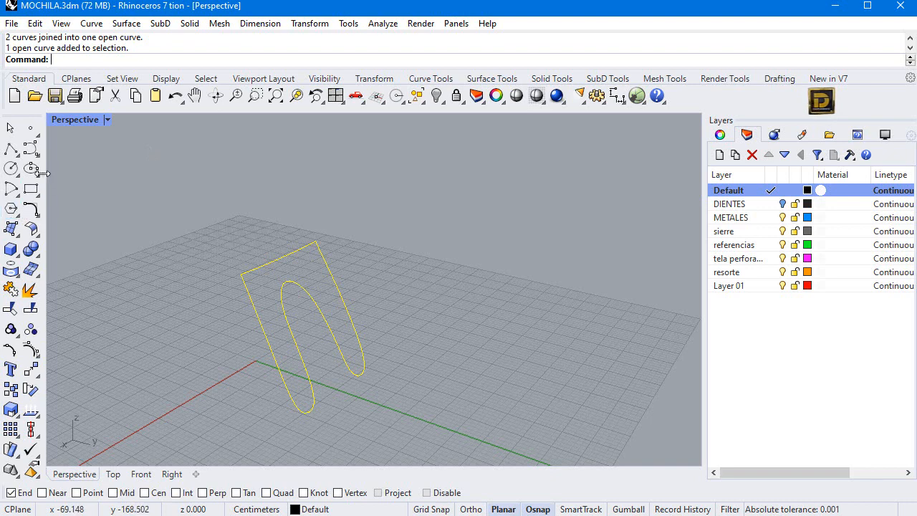
click(18, 235)
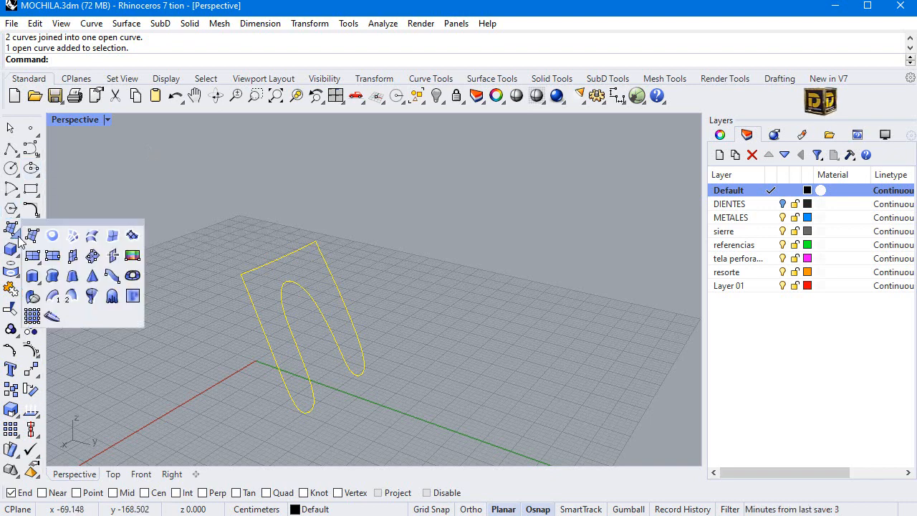
click(32, 235)
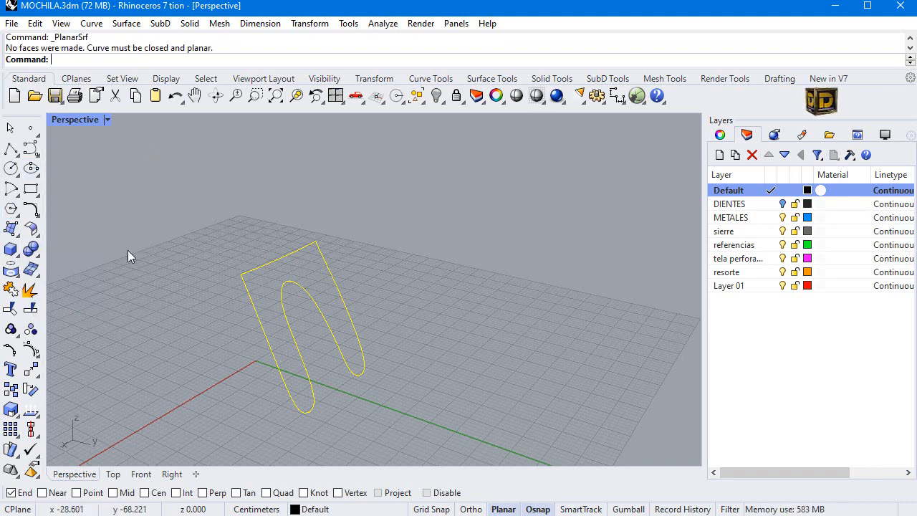
click(275, 282)
scroll(275, 313, up, 6)
right_click(231, 305)
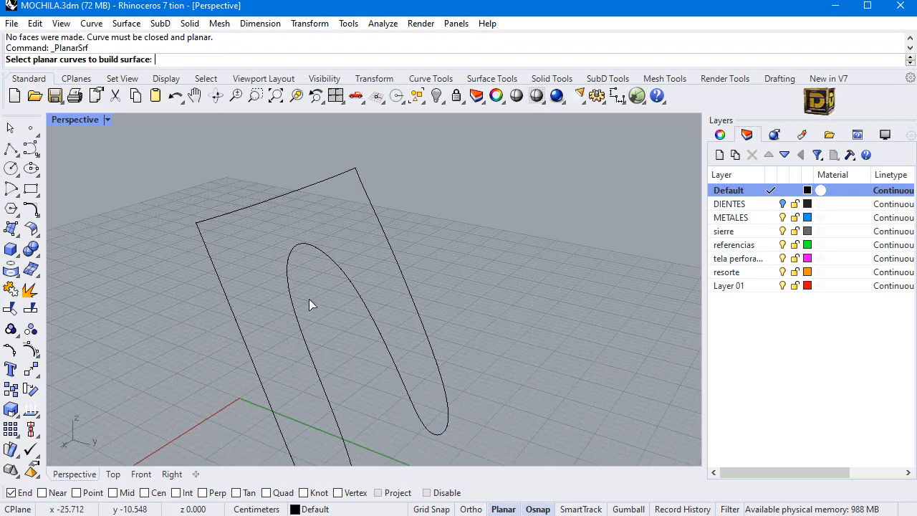
right_drag(308, 299, 289, 232)
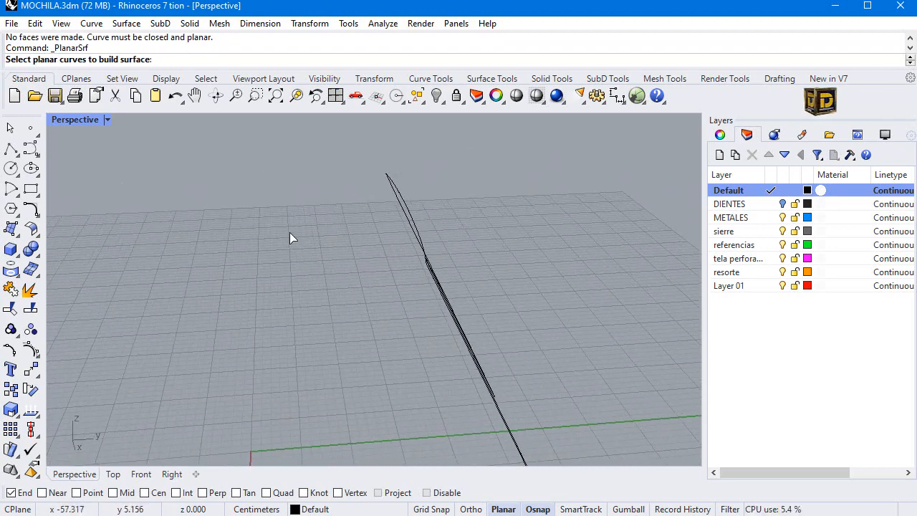
- Create a patch surface from the joined two-lobed outline, with 10 U spans, 10 V spans and automatic trim
click(10, 229)
click(129, 234)
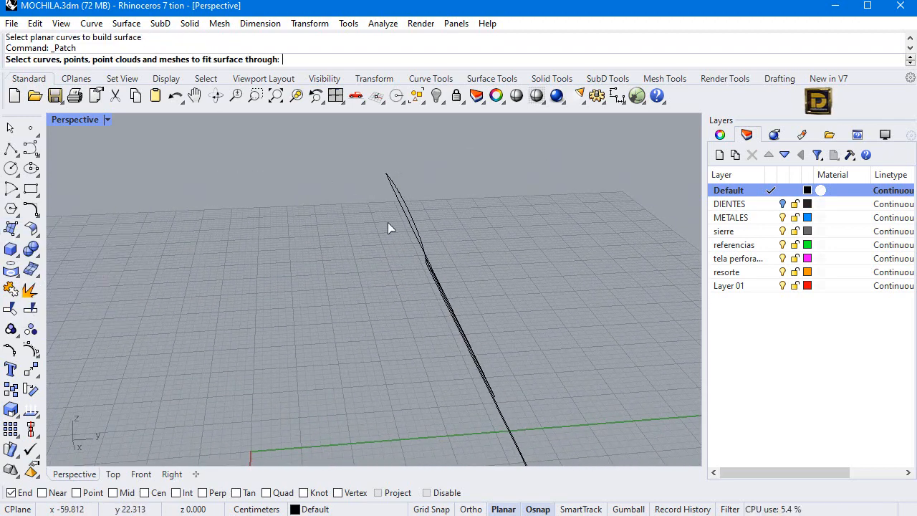
click(410, 206)
right_click(369, 229)
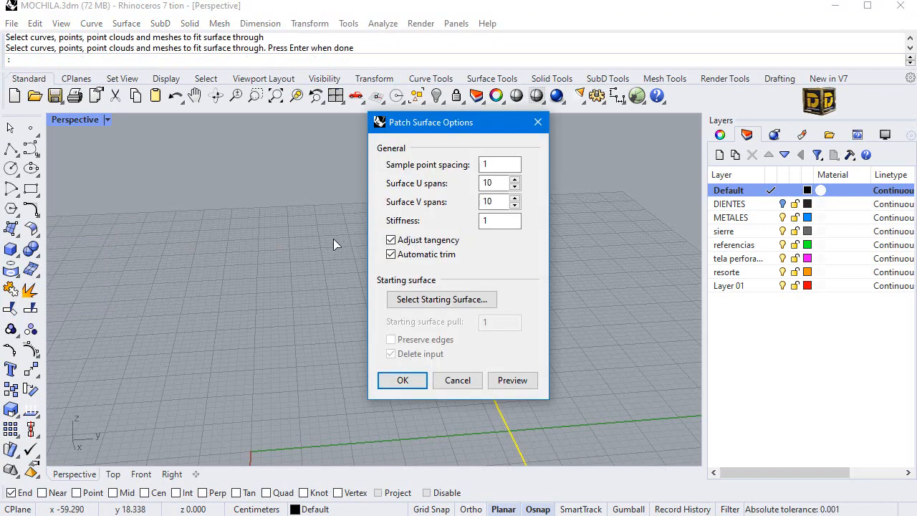
click(403, 383)
scroll(343, 260, down, 4)
right_drag(343, 260, 280, 265)
- Show the patch surface's control points and select the ones running down the middle of both lobes
click(280, 265)
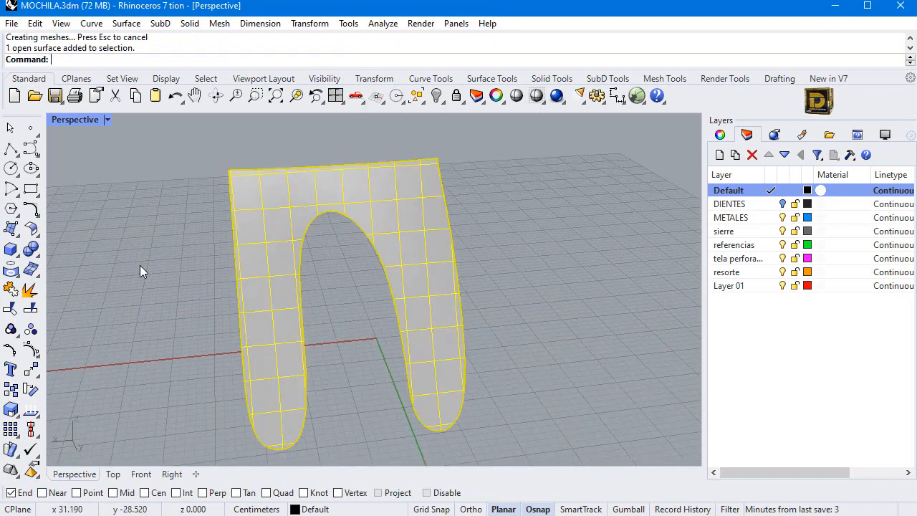
click(30, 349)
click(269, 244)
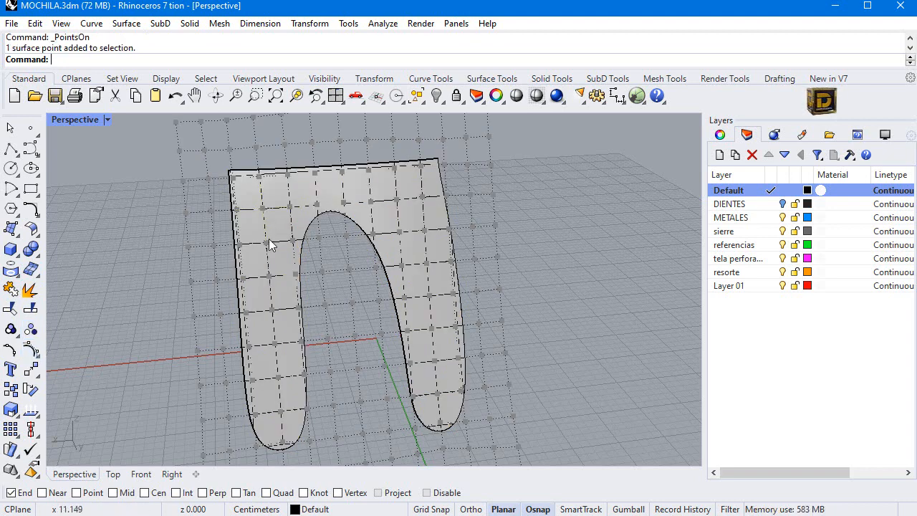
click(270, 289)
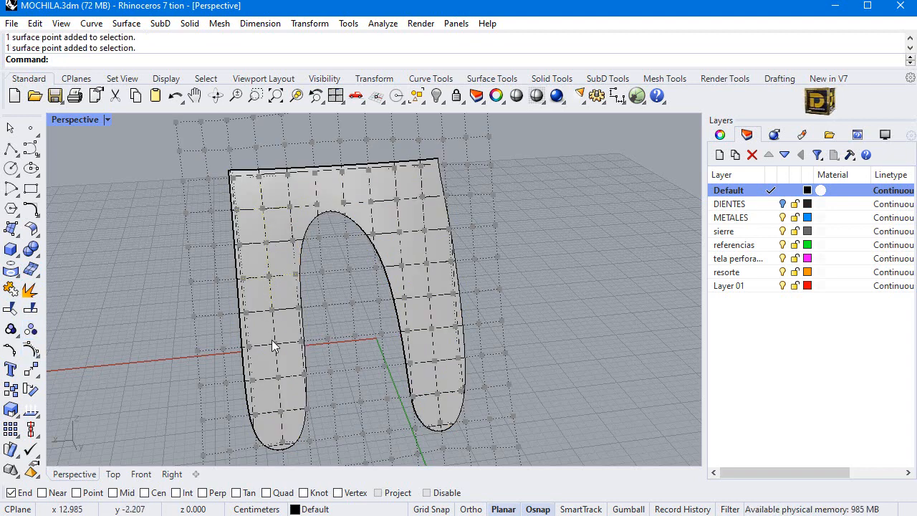
click(280, 410)
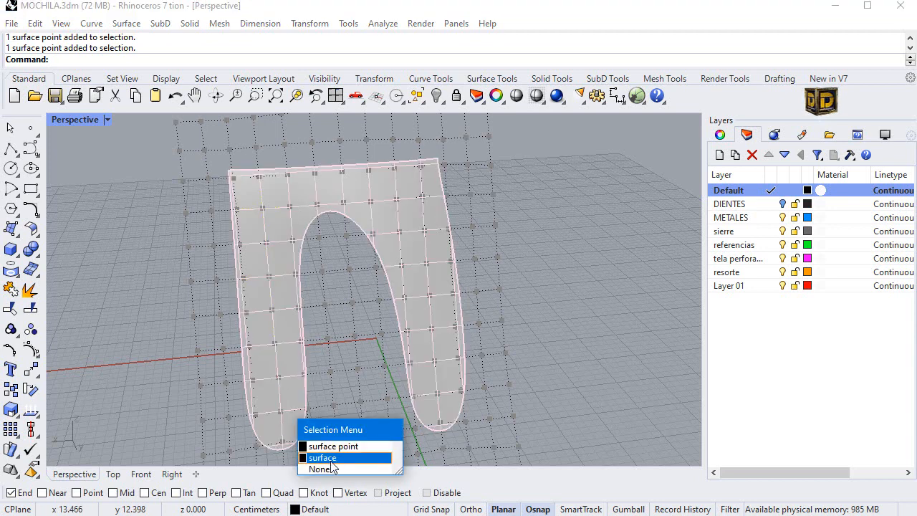
click(333, 447)
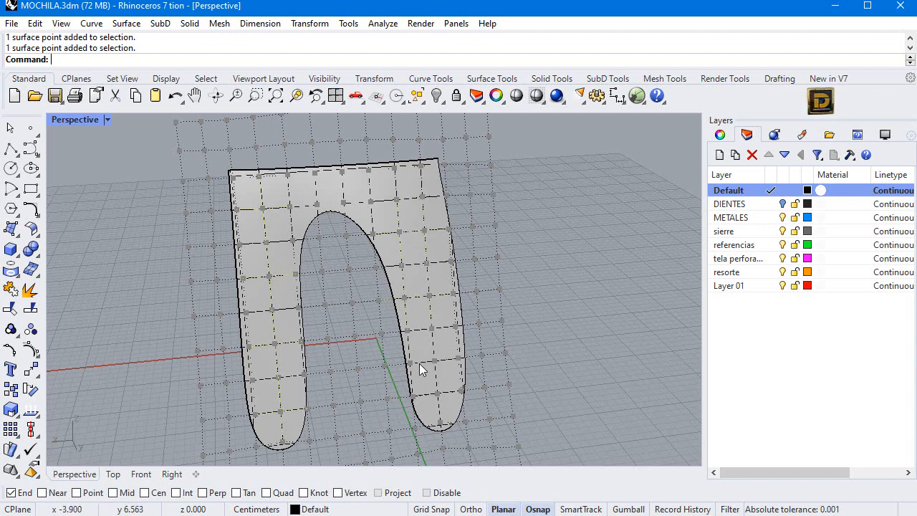
- Move the selected control points outward from the surface in the Right view so both lobes bulge
double_click(66, 119)
scroll(466, 360, up, 5)
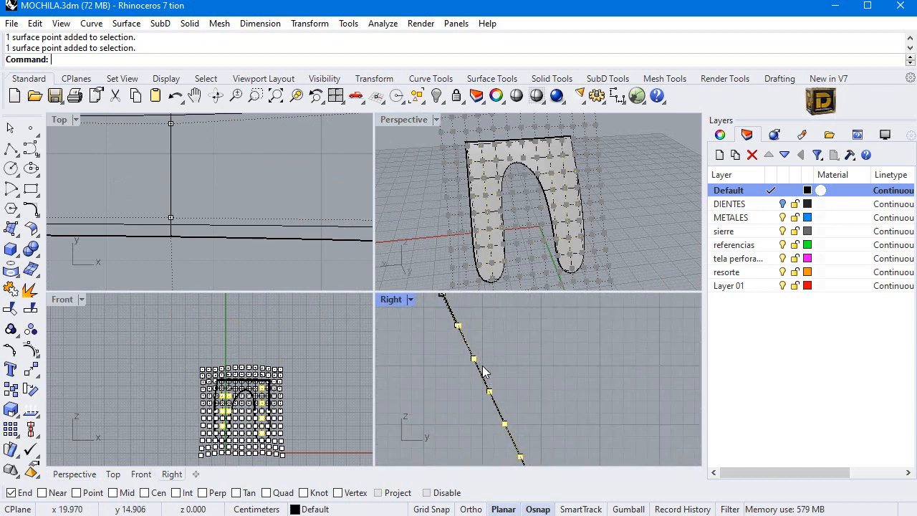
drag(475, 363, 509, 344)
double_click(394, 120)
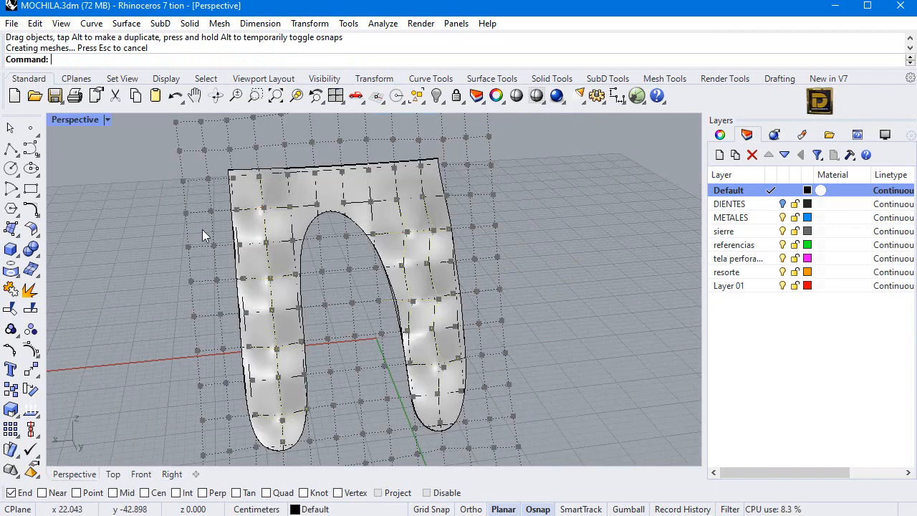
right_drag(299, 255, 128, 163)
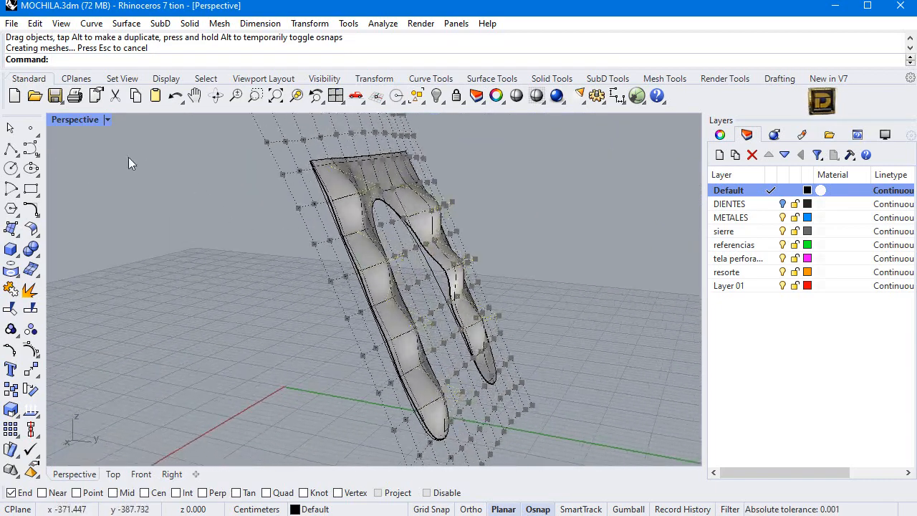
- Soften the lobes' bulge by moving the selected control points back toward the surface in the Right view
double_click(72, 121)
scroll(531, 372, up, 6)
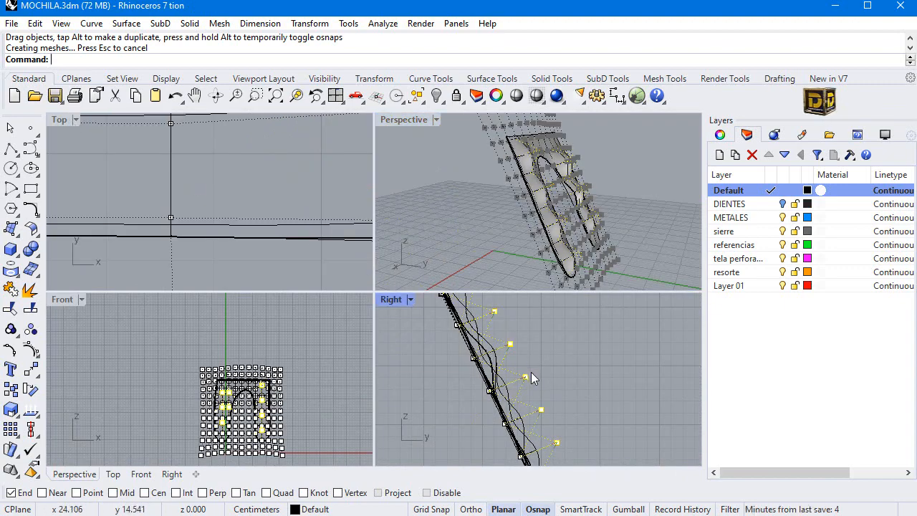
drag(519, 380, 493, 387)
scroll(563, 176, up, 5)
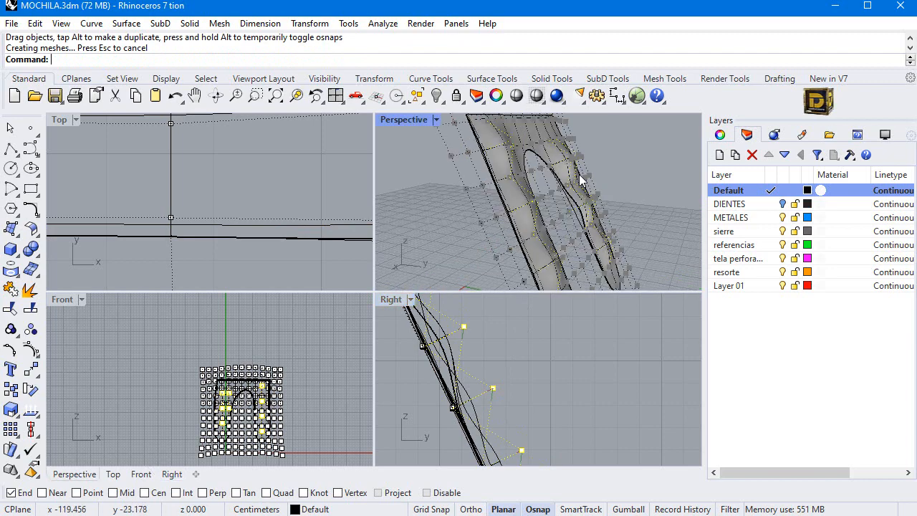
right_drag(581, 180, 434, 190)
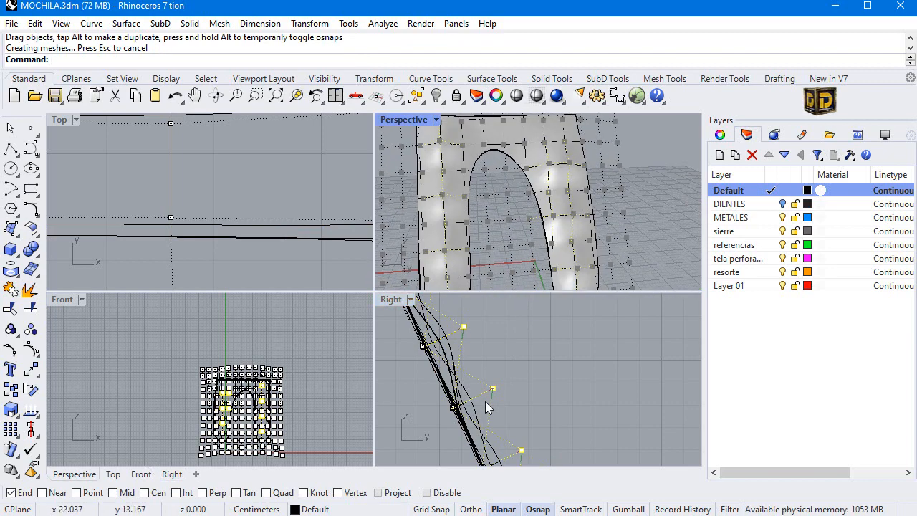
drag(491, 386, 472, 394)
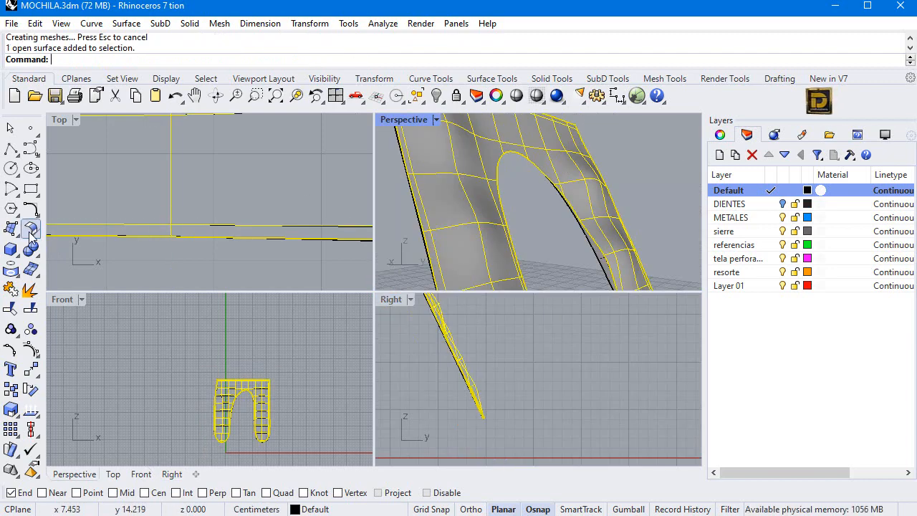
- Offset the bulged surface 0.2 cm to one side only as a solid, and hide the resulting solid
click(31, 230)
click(64, 258)
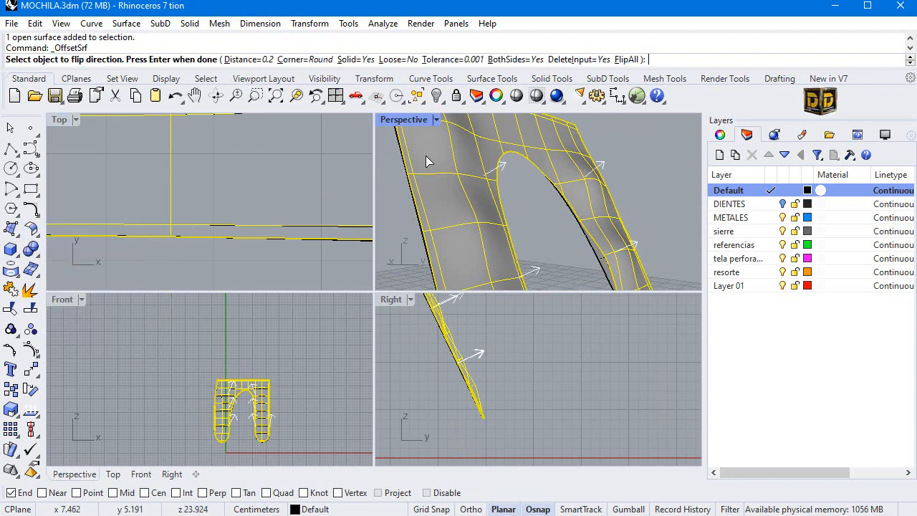
click(515, 60)
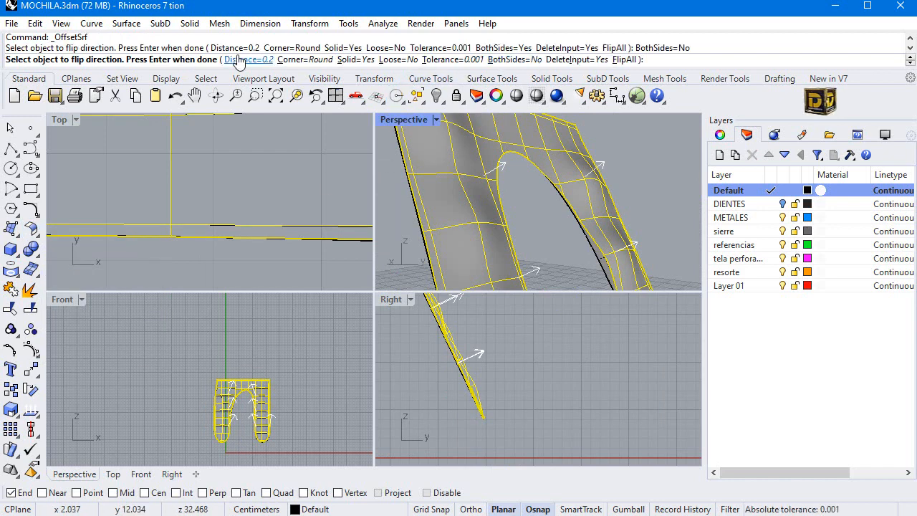
key(Return)
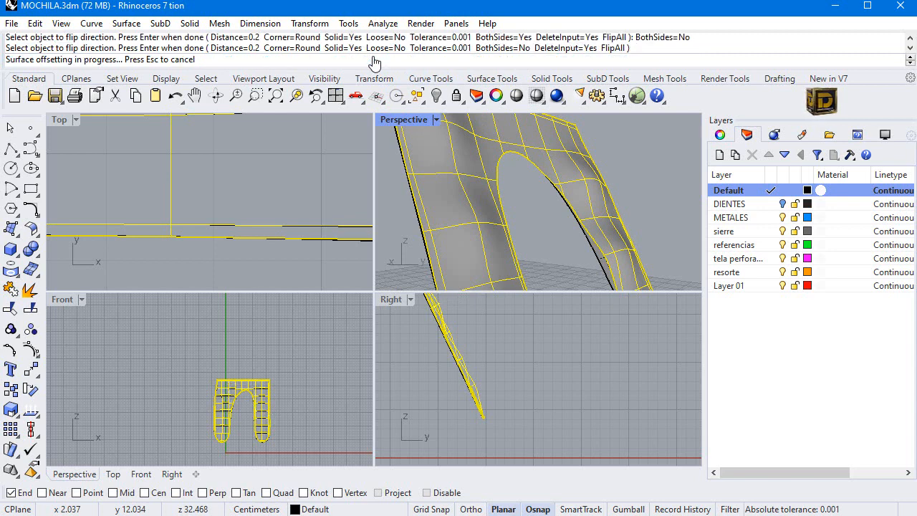
click(582, 176)
click(437, 96)
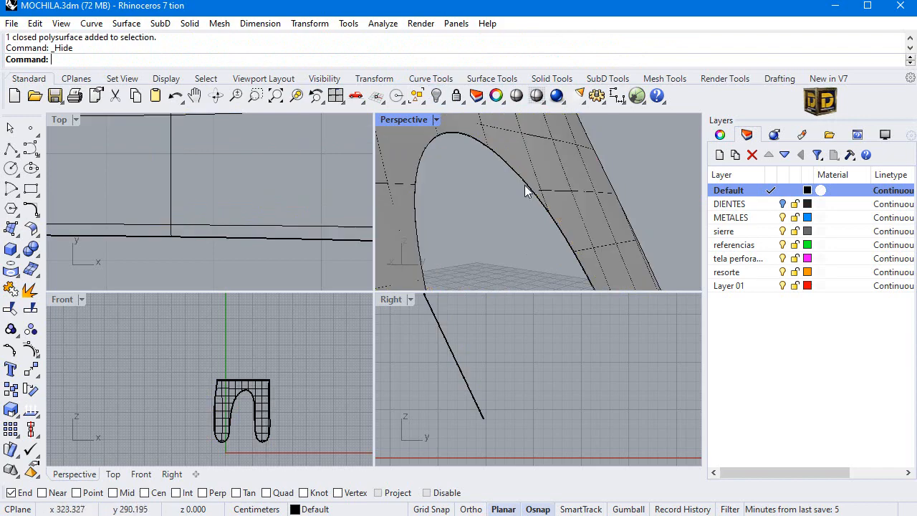
- Duplicate the border of the bulged two-lobed surface as a curve
click(530, 188)
click(549, 223)
key(ctrl+m)
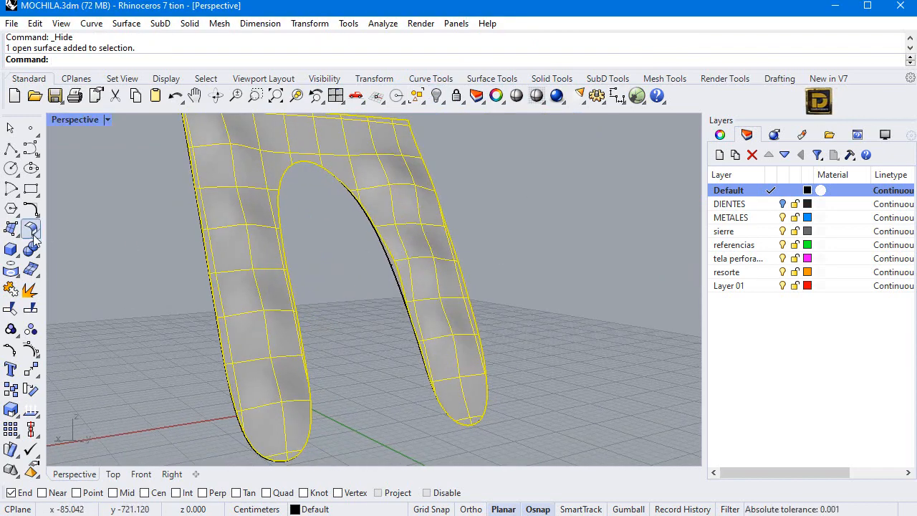
click(11, 268)
click(77, 278)
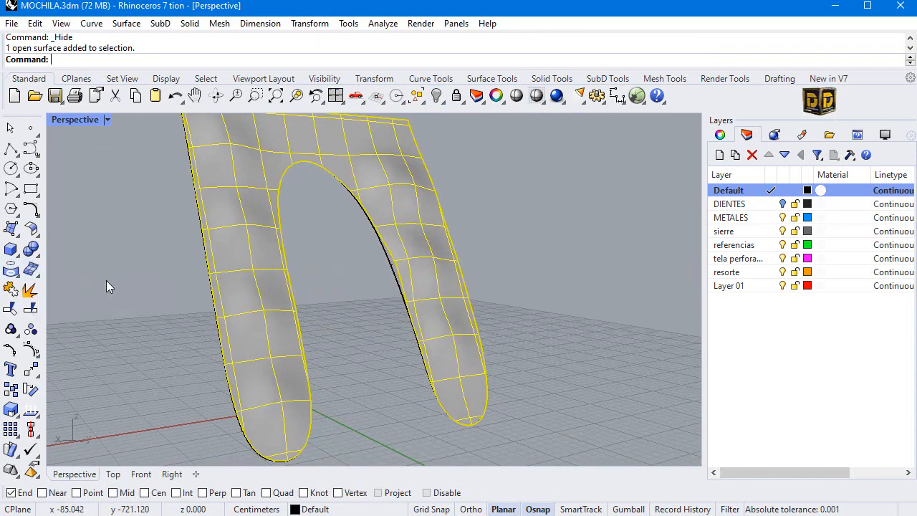
- Offset the duplicated border in the Front view through a point just outside the surface's upper corner, with object snaps disabled
double_click(77, 120)
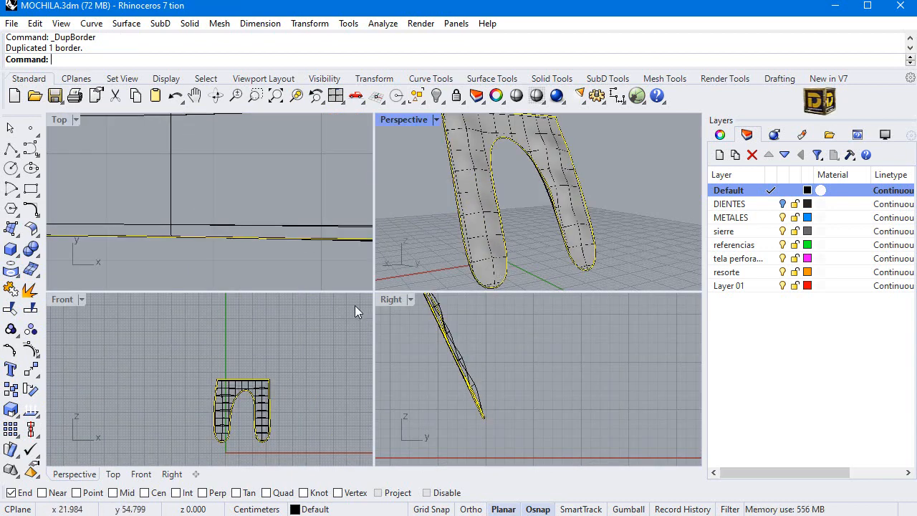
scroll(241, 403, up, 4)
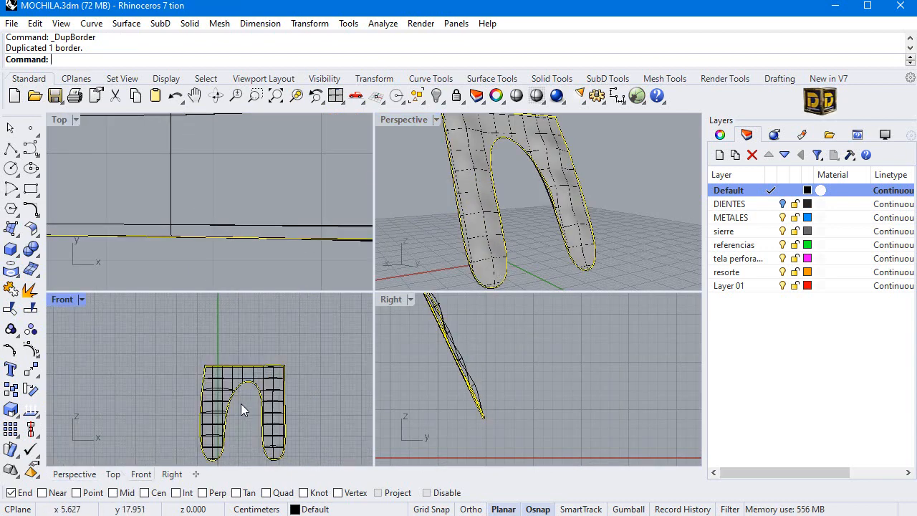
click(31, 207)
click(231, 217)
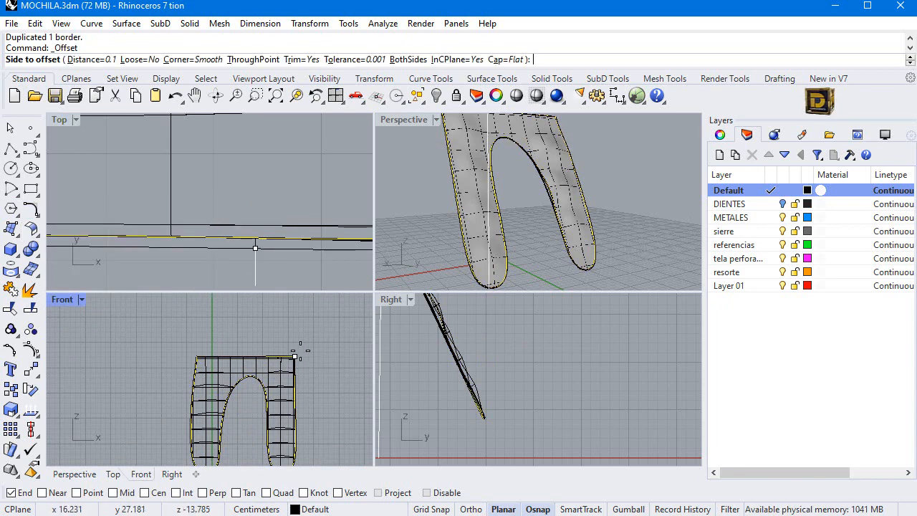
click(244, 60)
scroll(297, 355, down, 2)
scroll(301, 353, up, 4)
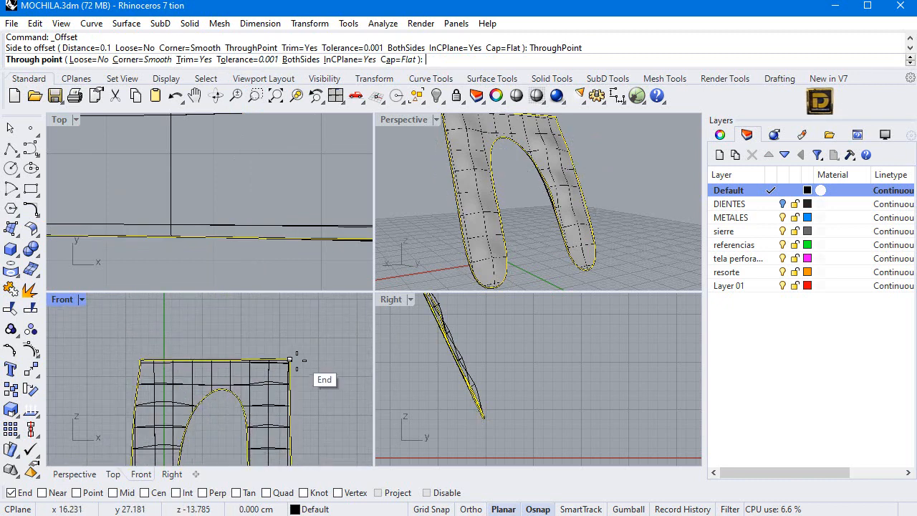
click(426, 493)
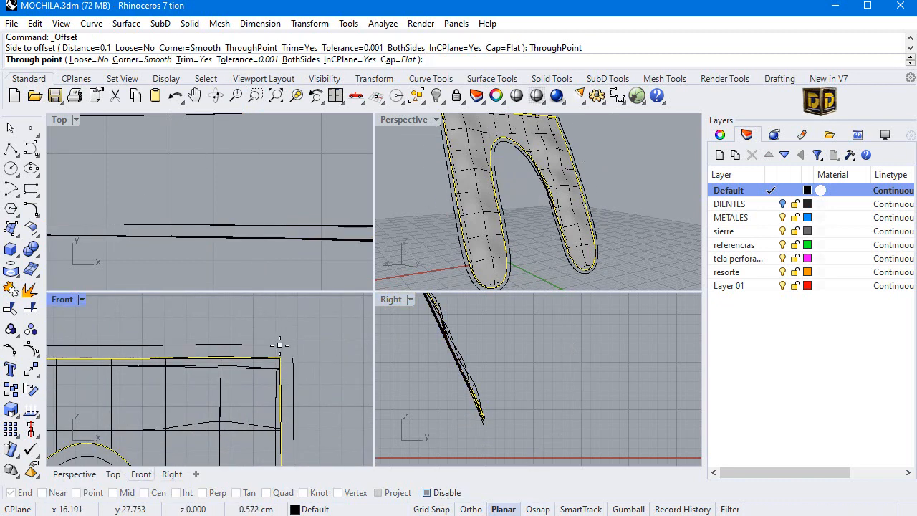
click(289, 369)
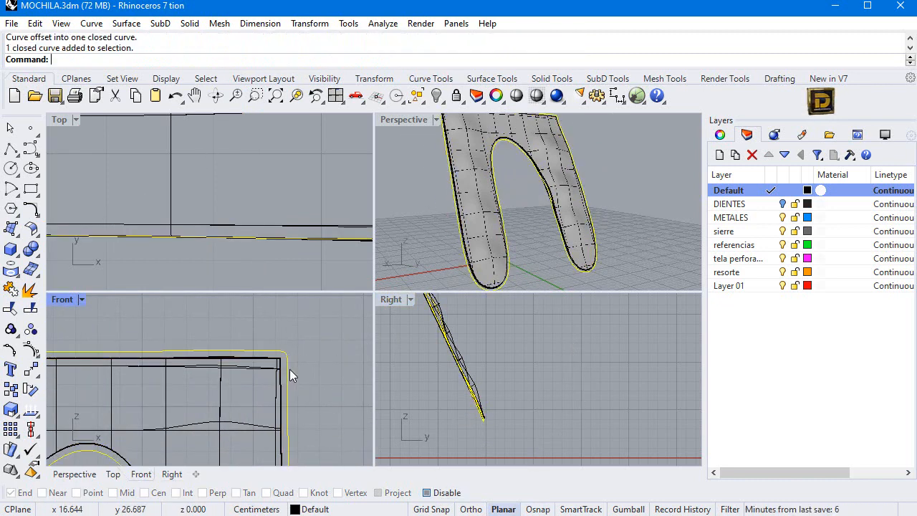
- Hide the bulged surface and the flat surface behind it, leaving only the outline curves
right_drag(482, 222, 481, 227)
click(469, 181)
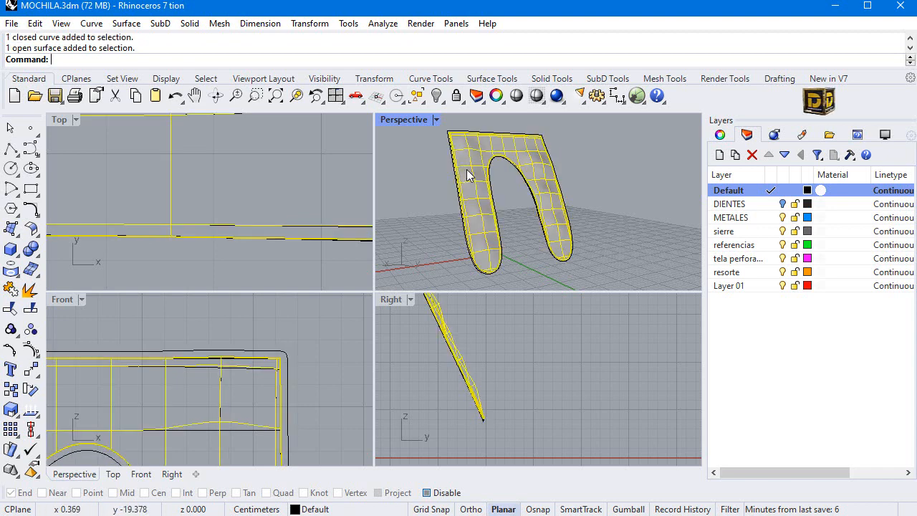
click(436, 95)
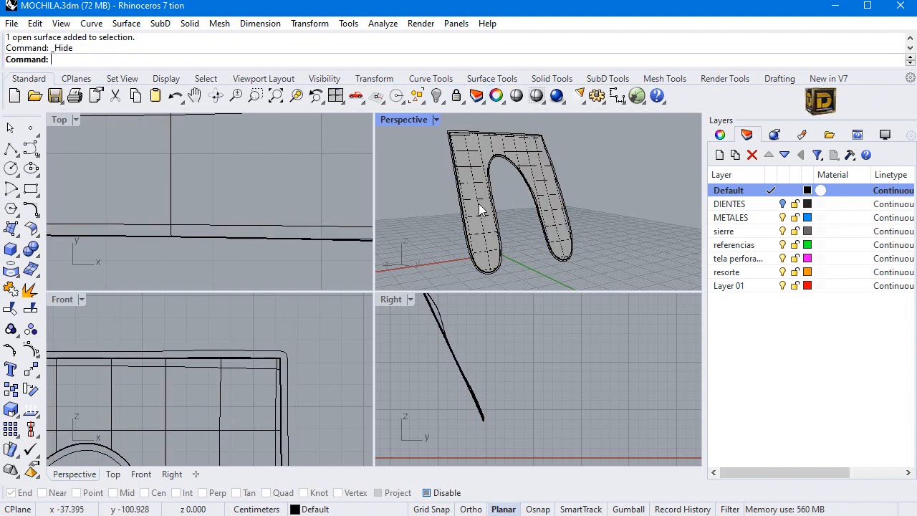
scroll(459, 195, up, 5)
click(515, 182)
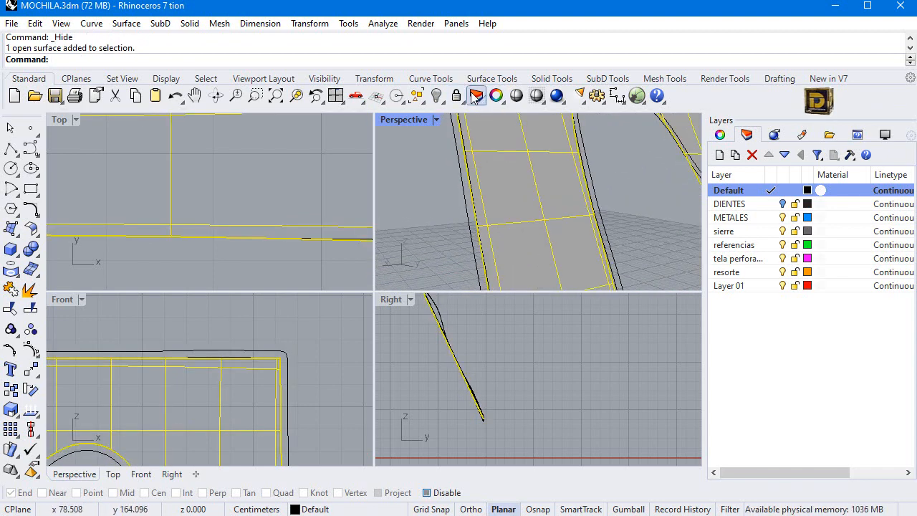
click(436, 95)
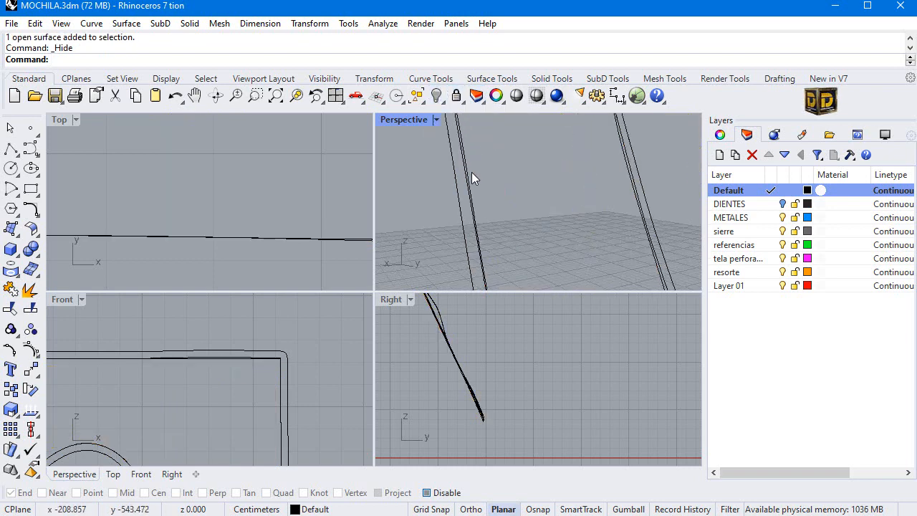
- Delete the redundant open curve lying between the closed border curves
scroll(462, 192, down, 2)
scroll(532, 168, up, 3)
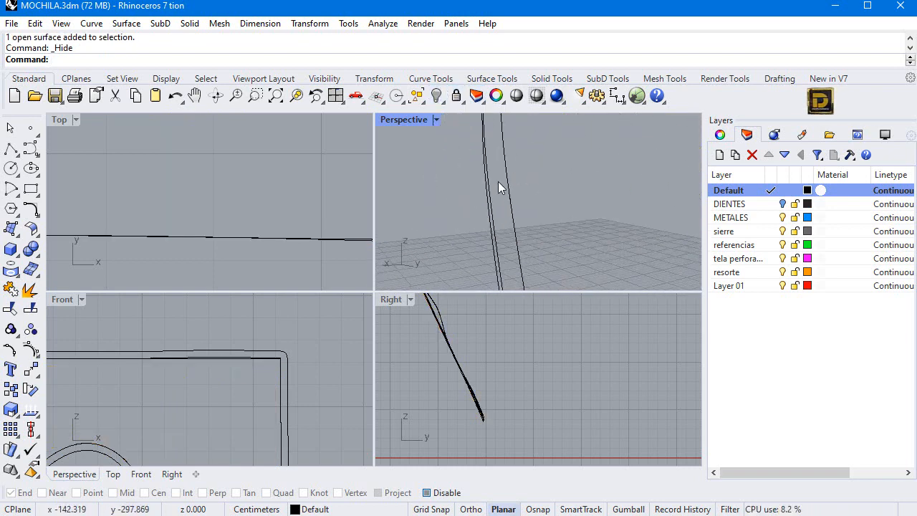
scroll(505, 192, down, 2)
scroll(546, 201, up, 5)
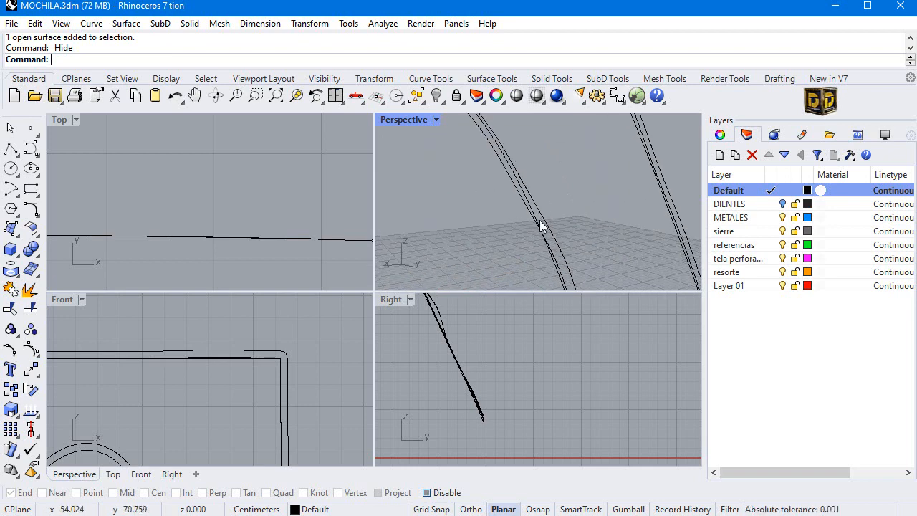
click(540, 219)
scroll(541, 219, down, 3)
key(Delete)
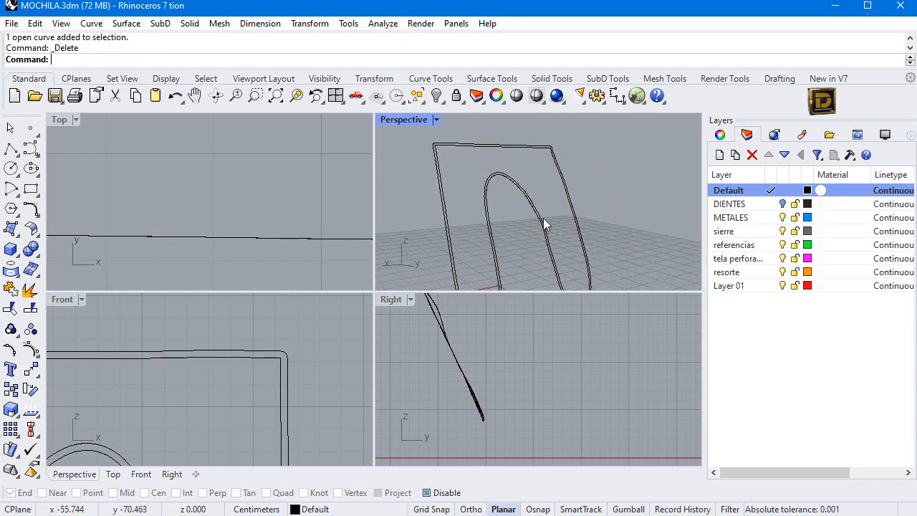
- Select both closed border curves and show all hidden objects again
scroll(546, 224, up, 3)
click(540, 224)
click(534, 233)
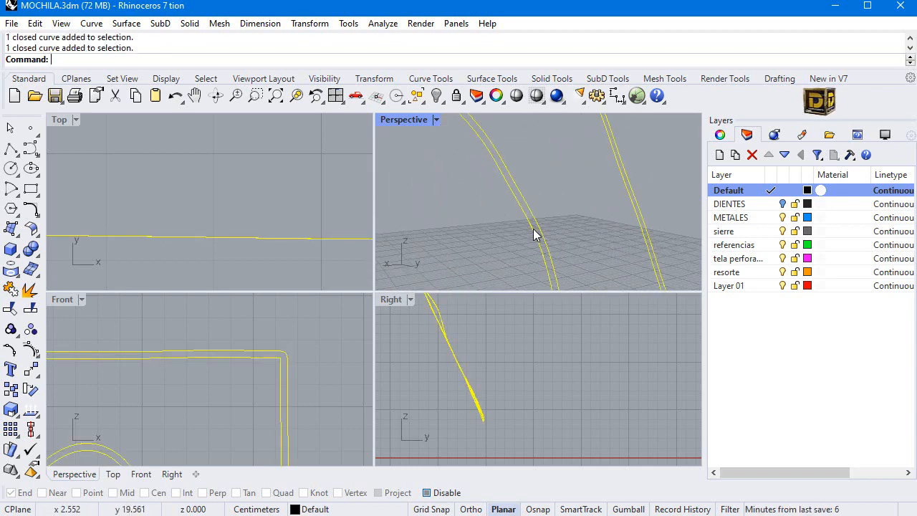
click(436, 96)
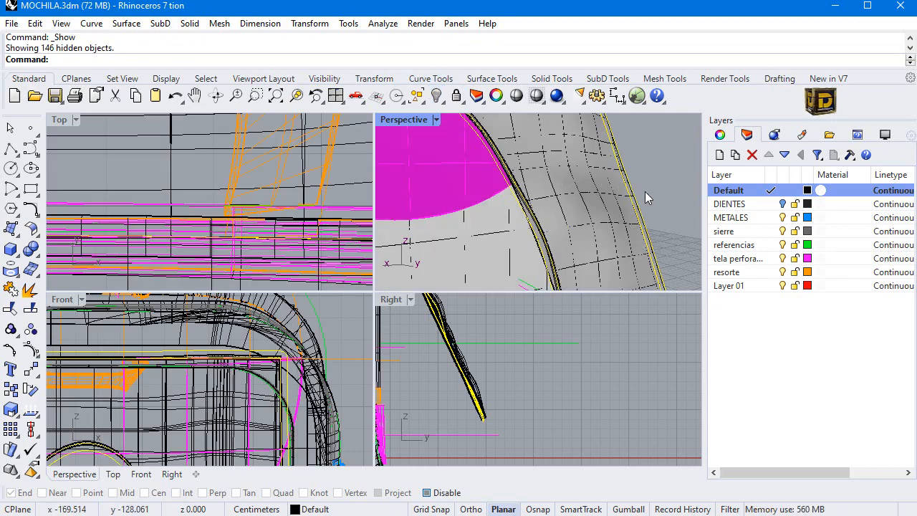
- Undo the last Show so only the two border curves stay displayed, and deselect them
right_drag(644, 191, 480, 191)
key(ctrl+z)
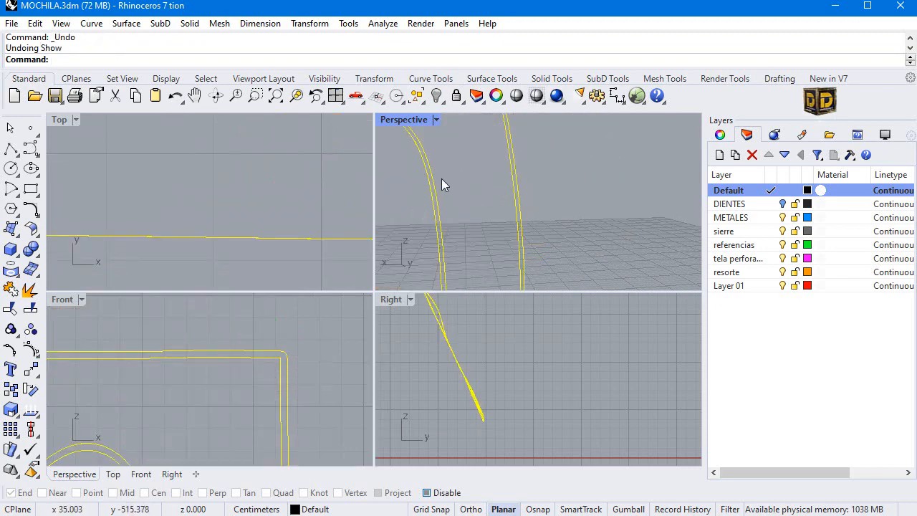
scroll(489, 237, down, 4)
scroll(422, 204, up, 4)
key(Escape)
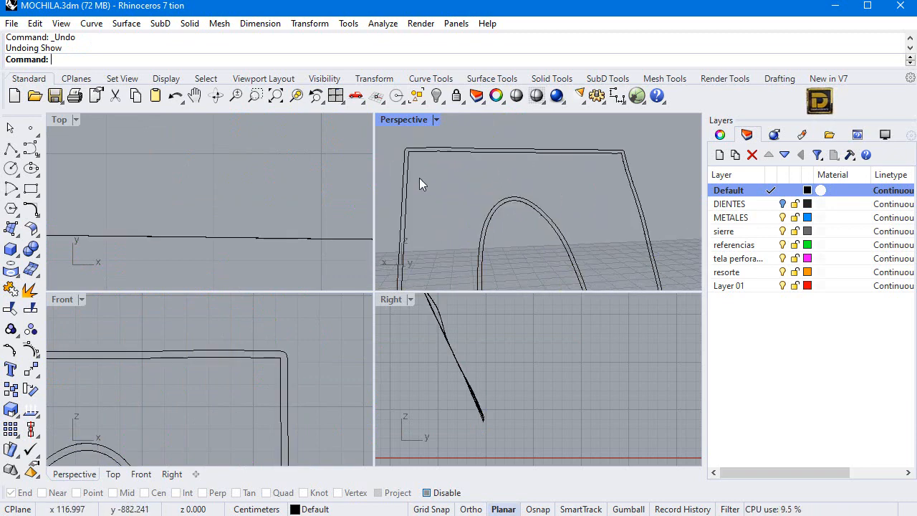
- Draw a short straight polyline joining the two closed border curves along their upper edge, using the Near object snap
click(16, 148)
scroll(430, 152, up, 3)
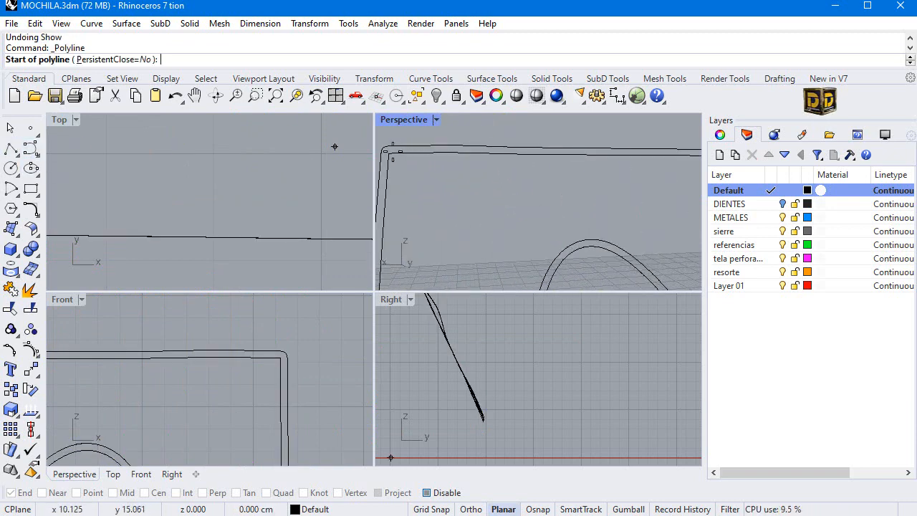
click(426, 493)
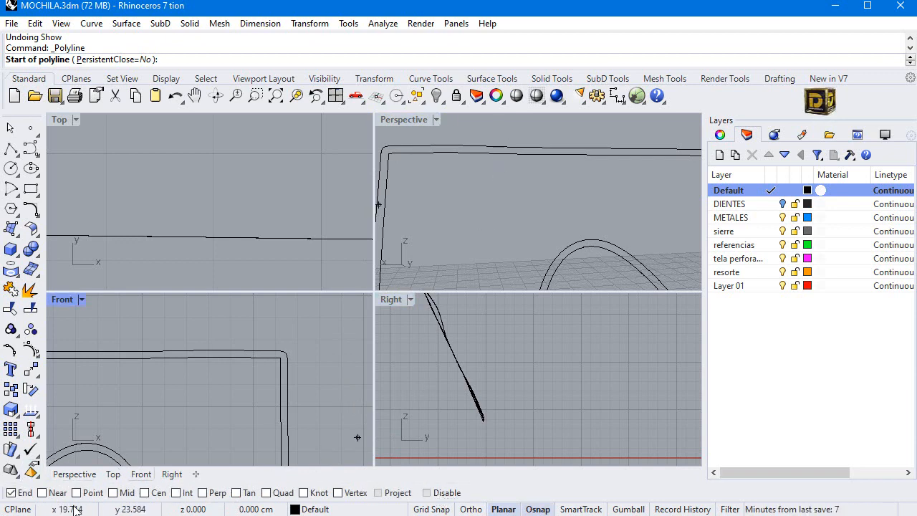
click(576, 150)
click(576, 150)
key(Return)
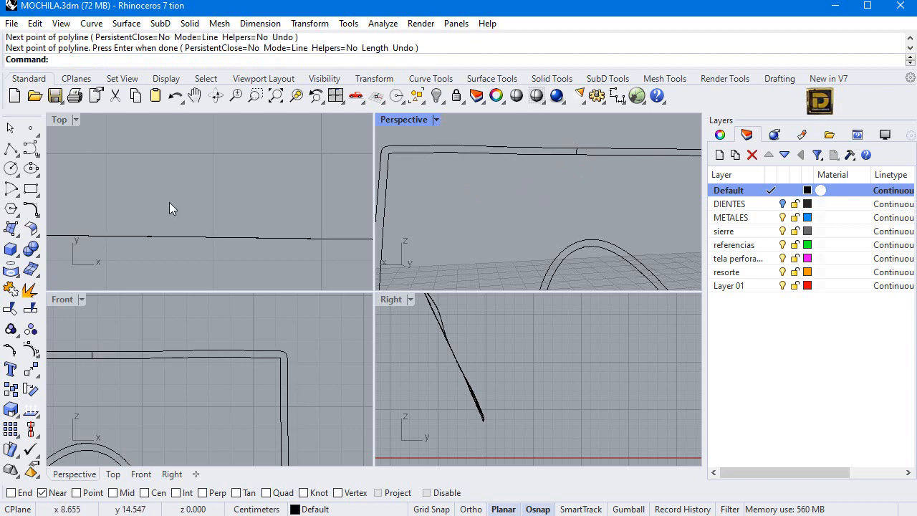
- Sweep the short connecting line along both closed border curves as two rails to form the border strip
click(11, 227)
click(72, 297)
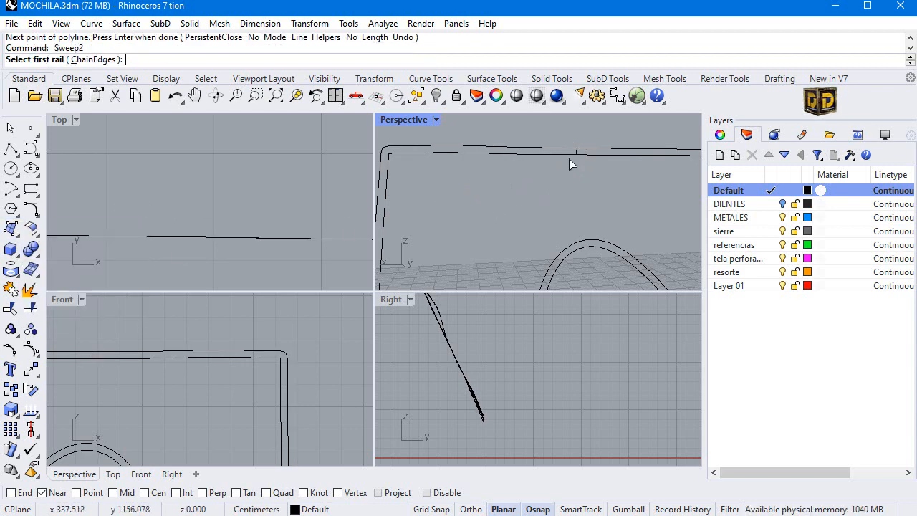
scroll(569, 158, up, 3)
click(591, 151)
click(582, 154)
key(Return)
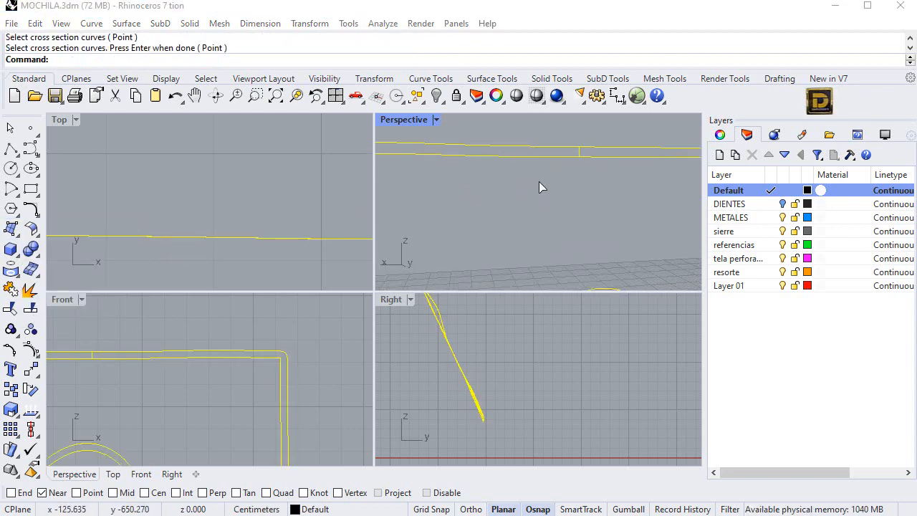
key(Return)
- Select the swept border polysurface and move it to the resorte layer
click(578, 155)
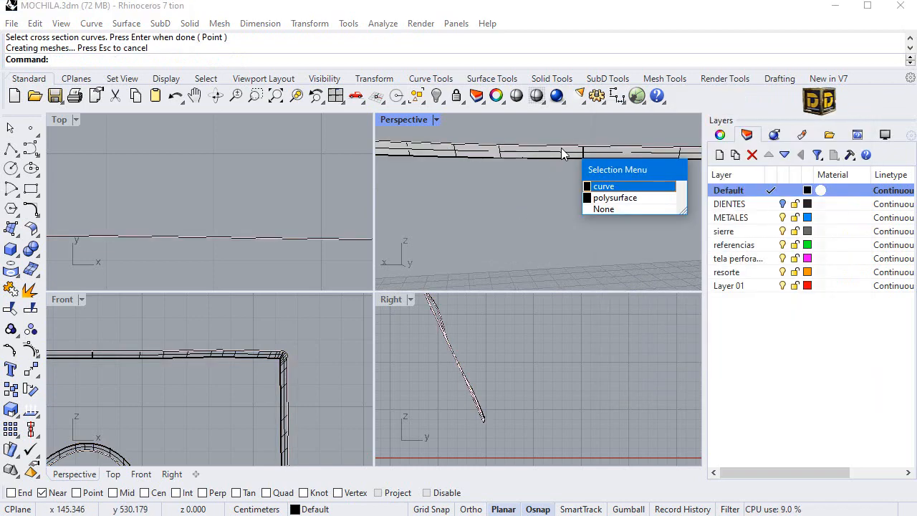
click(602, 194)
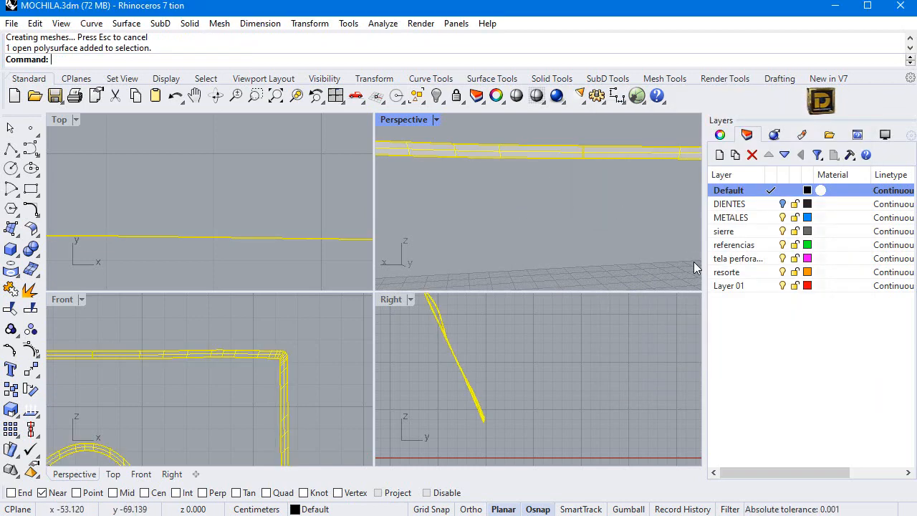
right_click(732, 277)
click(798, 453)
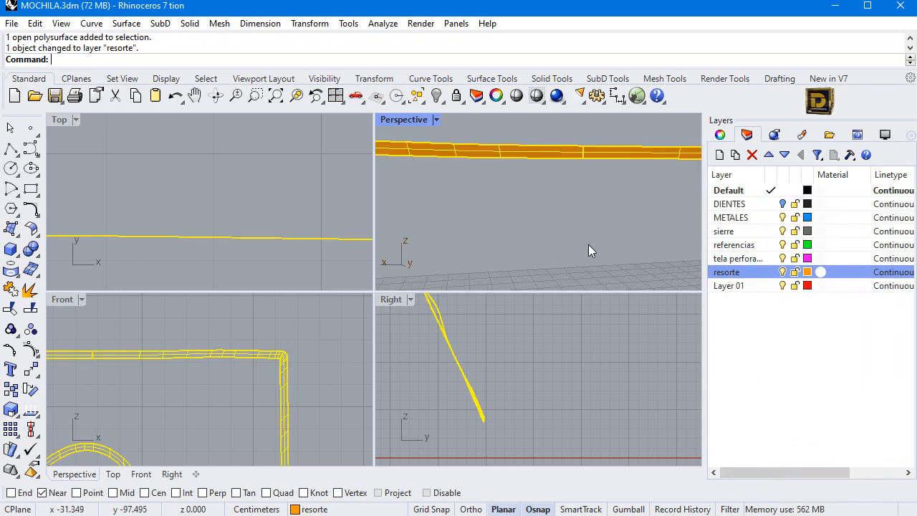
- Offset the border strip by 0.08 cm as a solid with round corners, deleting the input surface
click(32, 230)
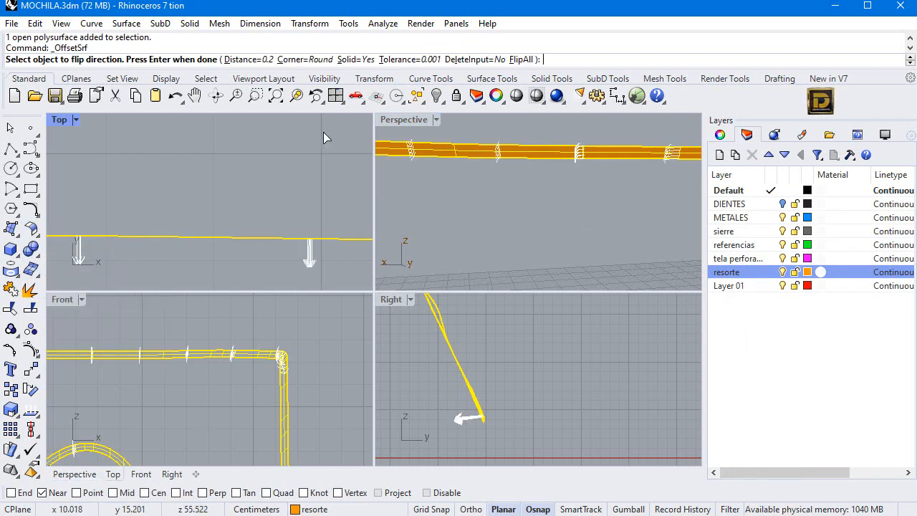
click(250, 60)
text(.)
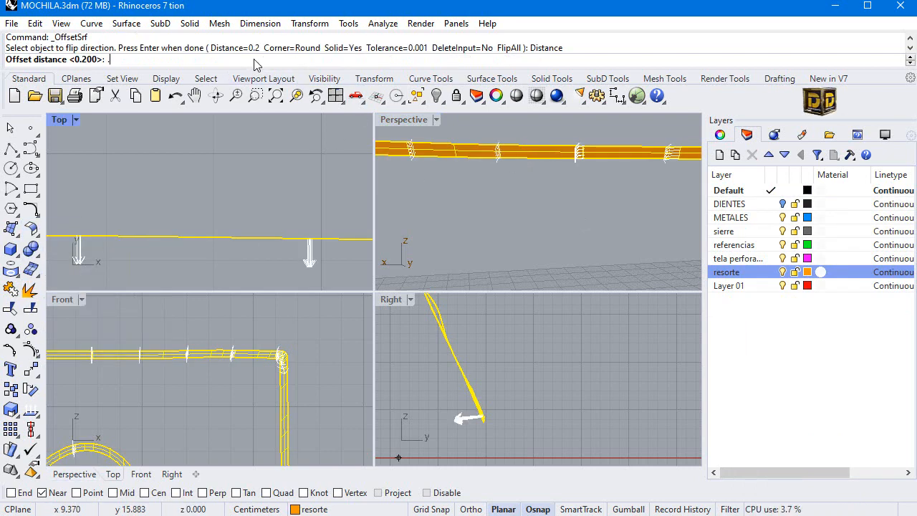
text(08)
key(Return)
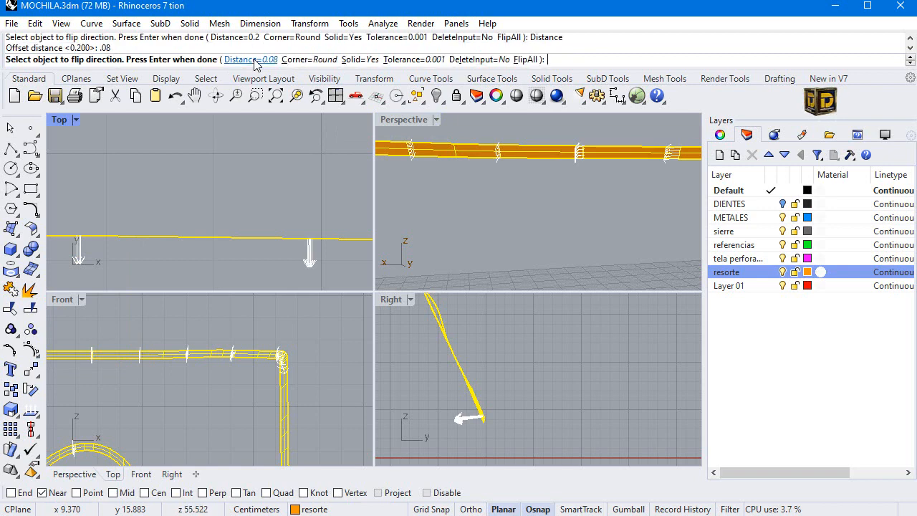
click(468, 60)
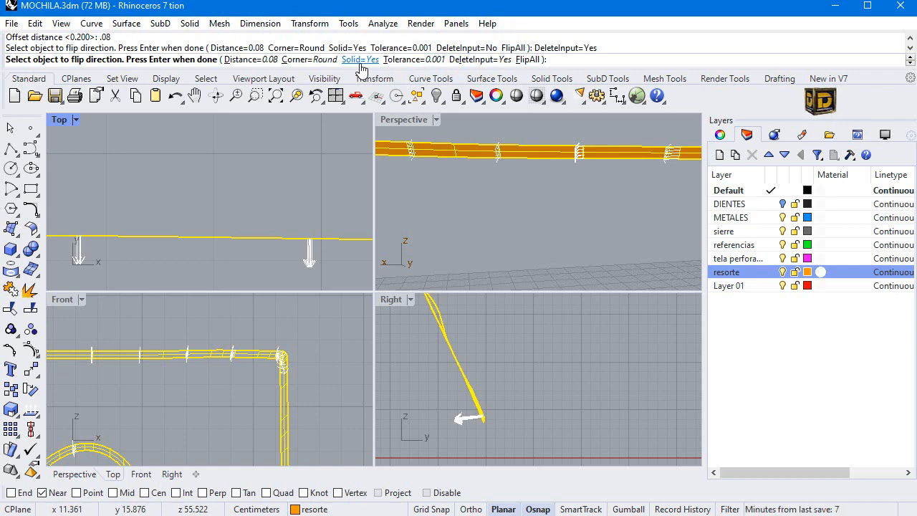
key(Return)
- Show all hidden objects, enlarge the Perspective view to check the whole backpack, and save the file
click(437, 96)
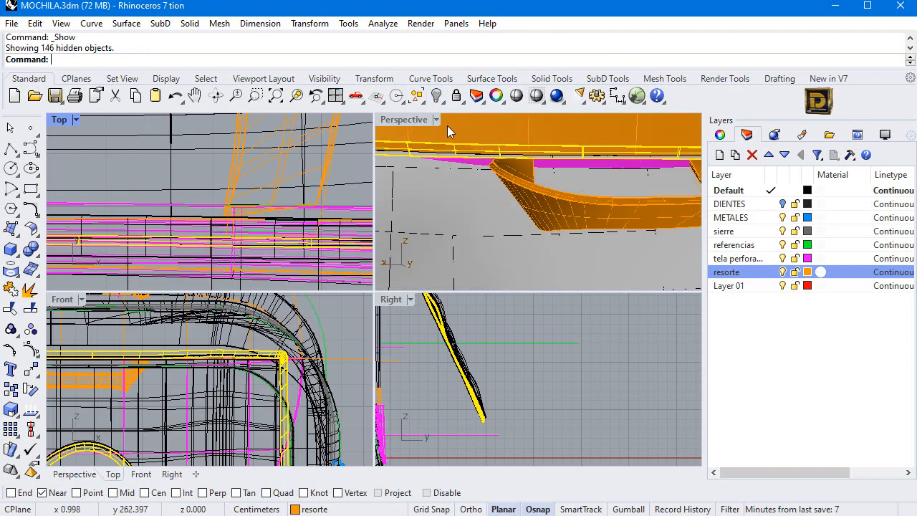
scroll(447, 125, down, 5)
double_click(388, 123)
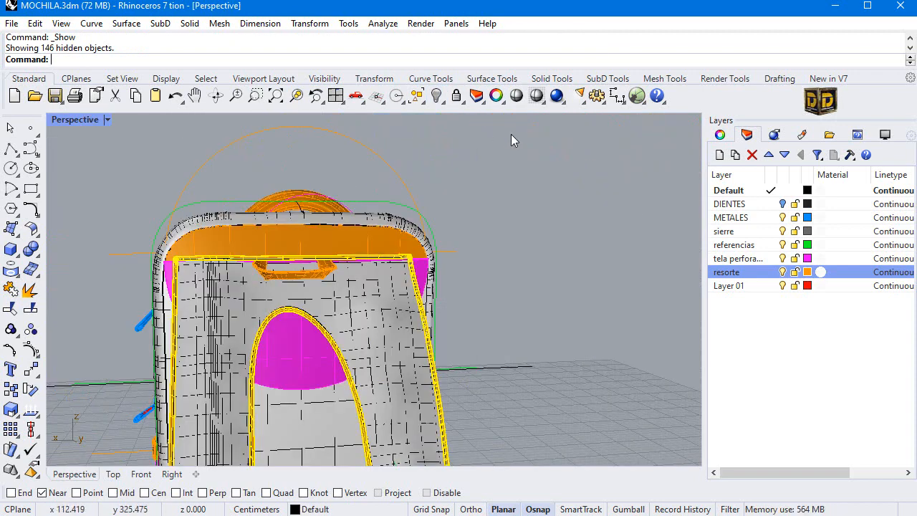
click(511, 136)
right_click(398, 276)
scroll(484, 214, down, 7)
right_drag(343, 273, 367, 256)
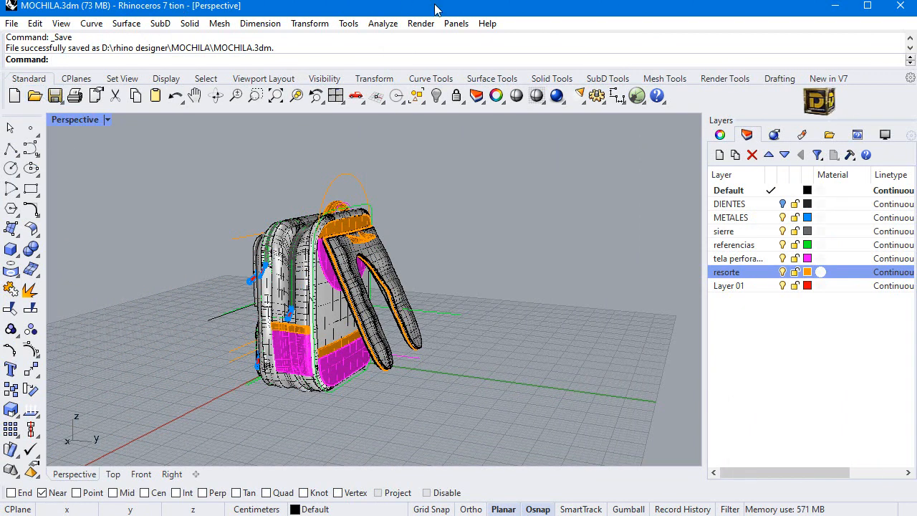
- Create a new layer named "plàstico negro" beneath the resorte layer
click(719, 154)
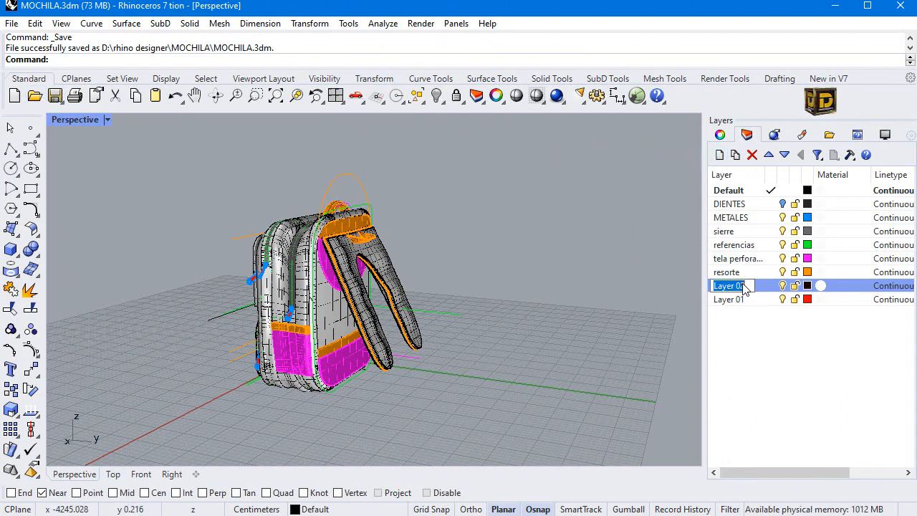
text(p)
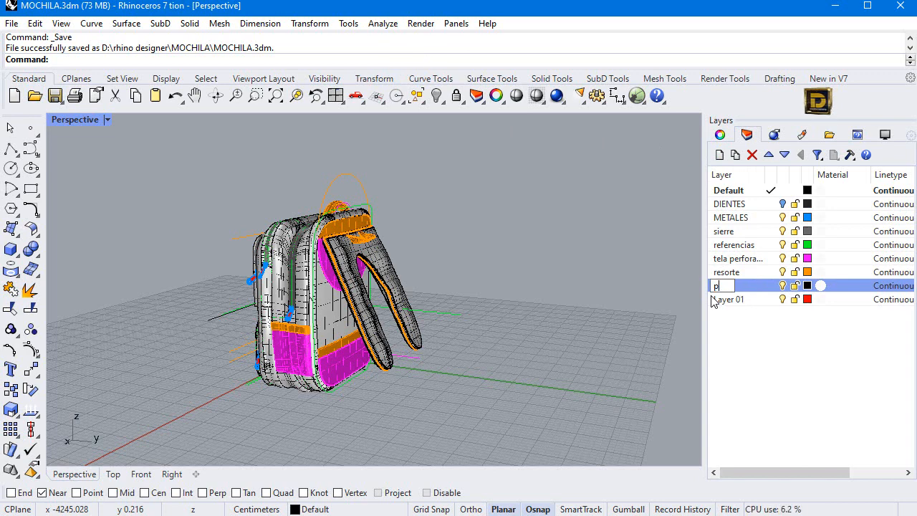
text(làstico negro)
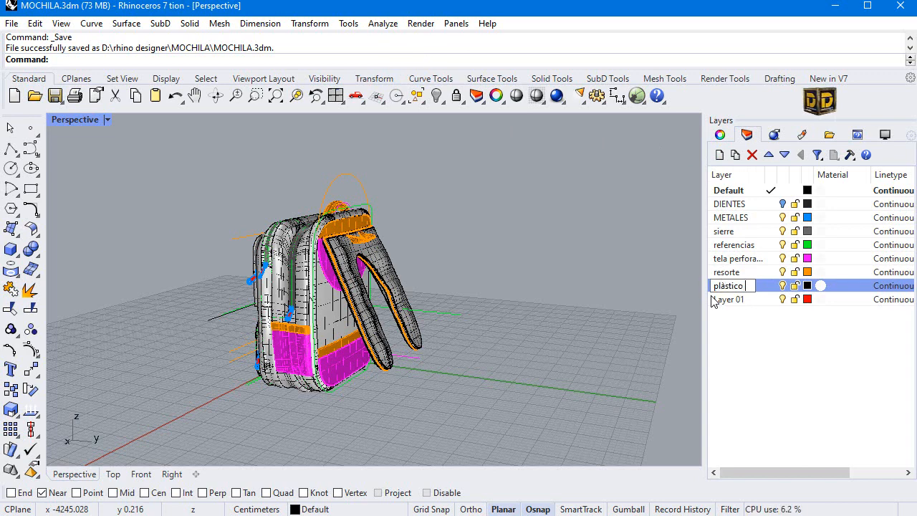
key(Return)
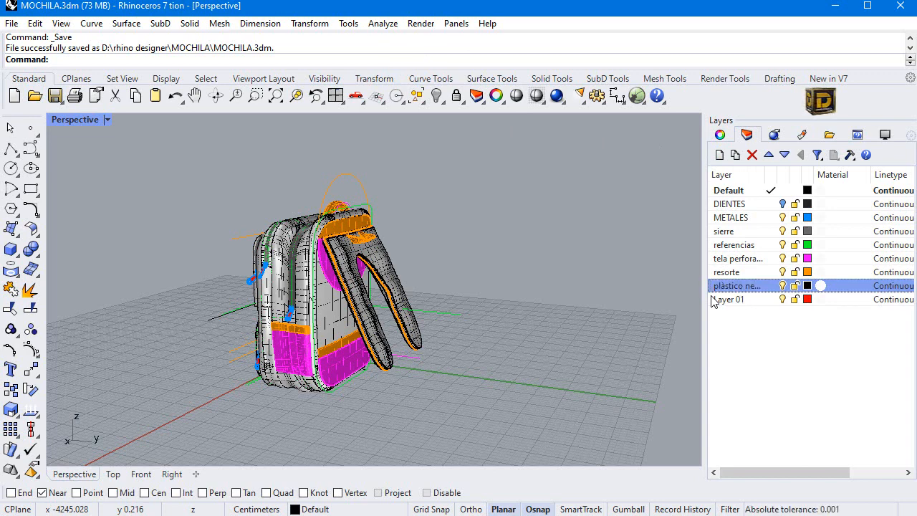
- Set the plàstico negro layer's colour to violet and make it the current layer
click(810, 285)
click(795, 310)
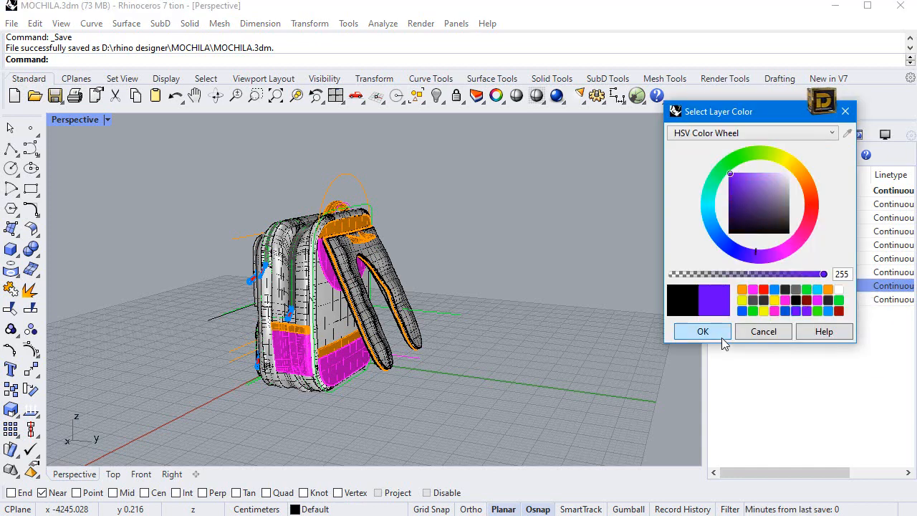
click(716, 333)
click(770, 285)
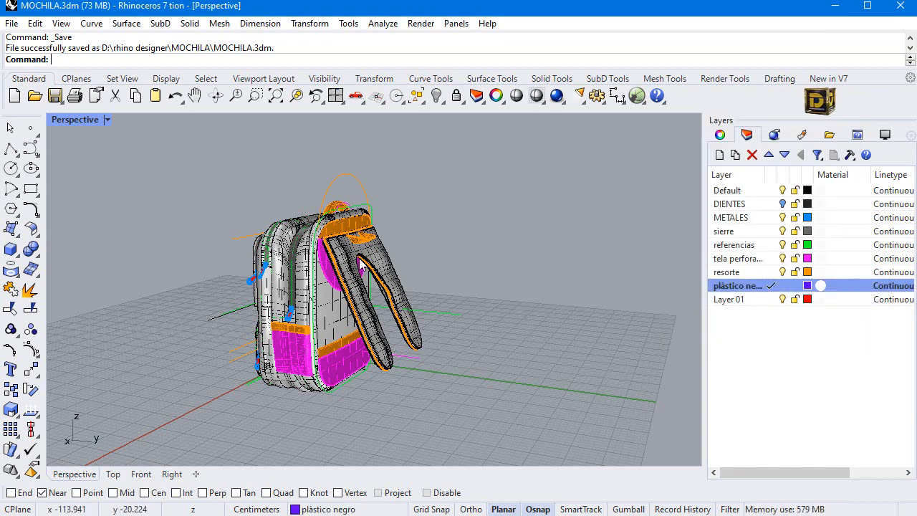
- Restore the four-view layout, select the whole backpack with its guide curves, and hide the selection
double_click(93, 120)
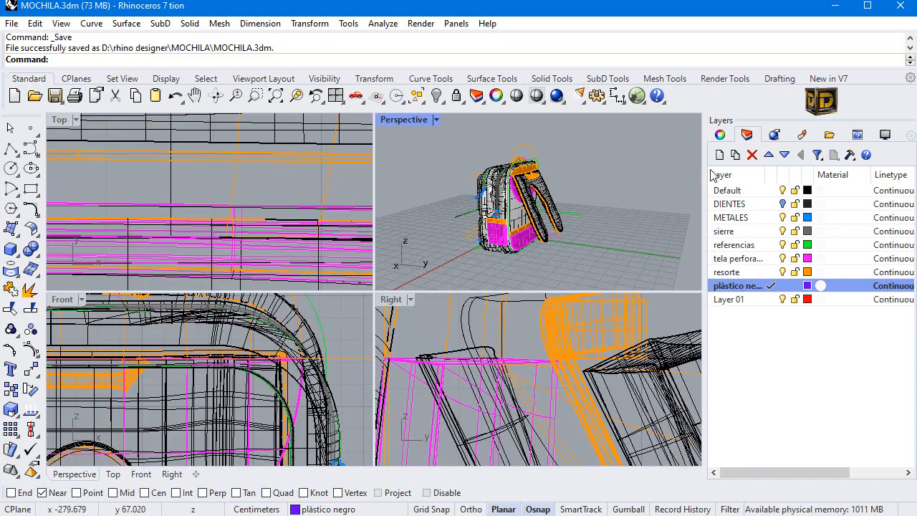
drag(430, 143, 647, 346)
shift+right_drag(543, 235, 543, 220)
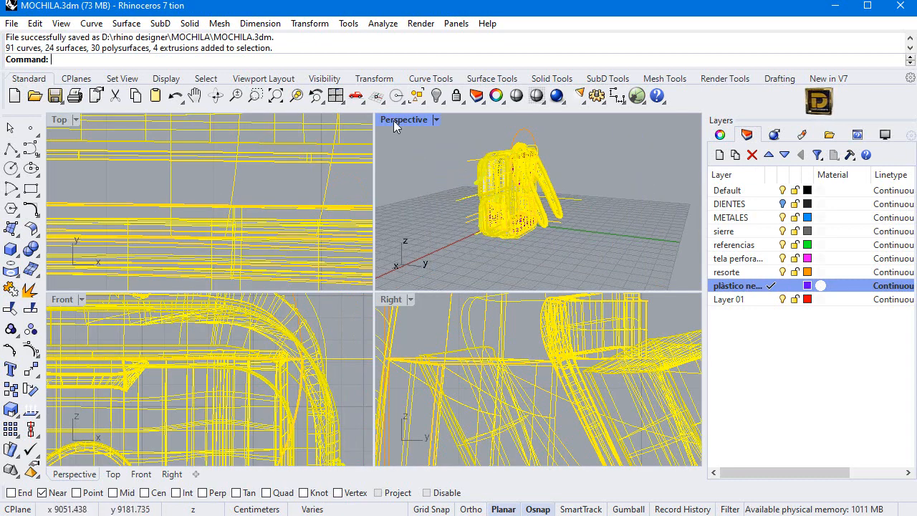
click(435, 97)
click(219, 379)
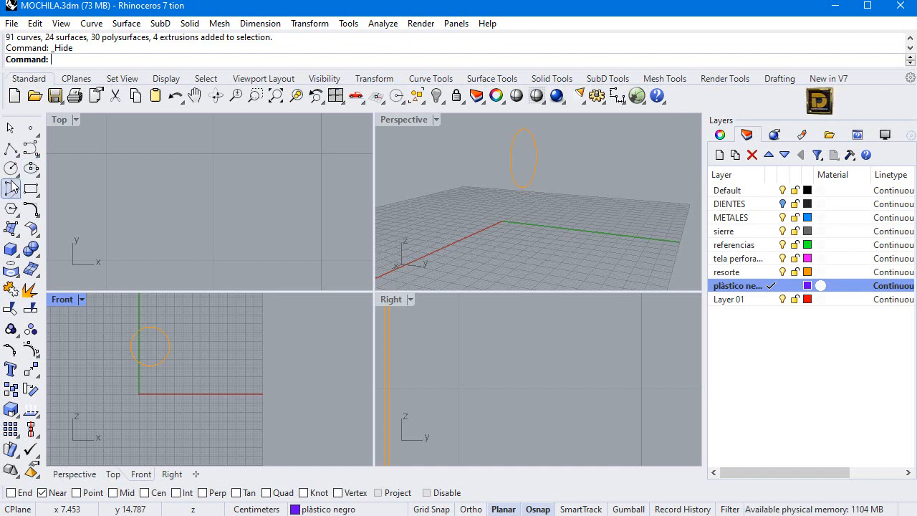
- Start a polyline in the empty area of the Front view with a 2.5 cm vertical segment, constrained by Ortho
click(11, 148)
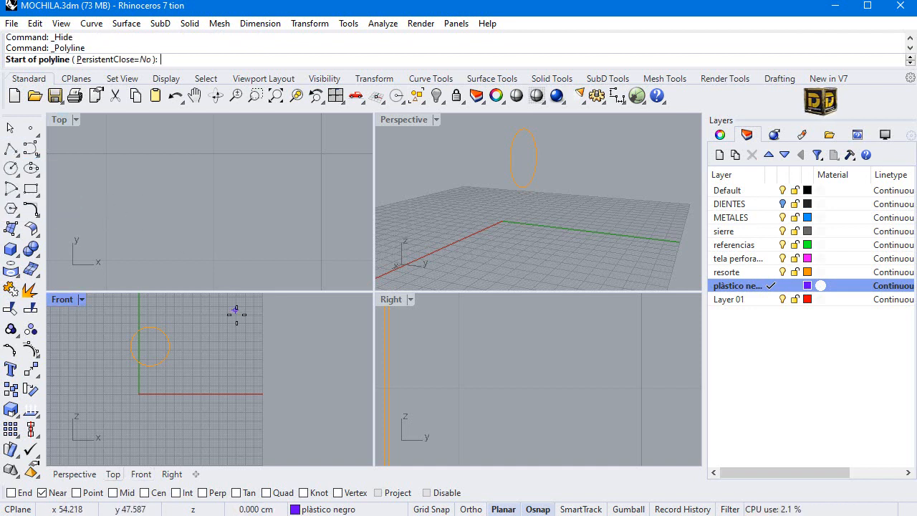
click(281, 354)
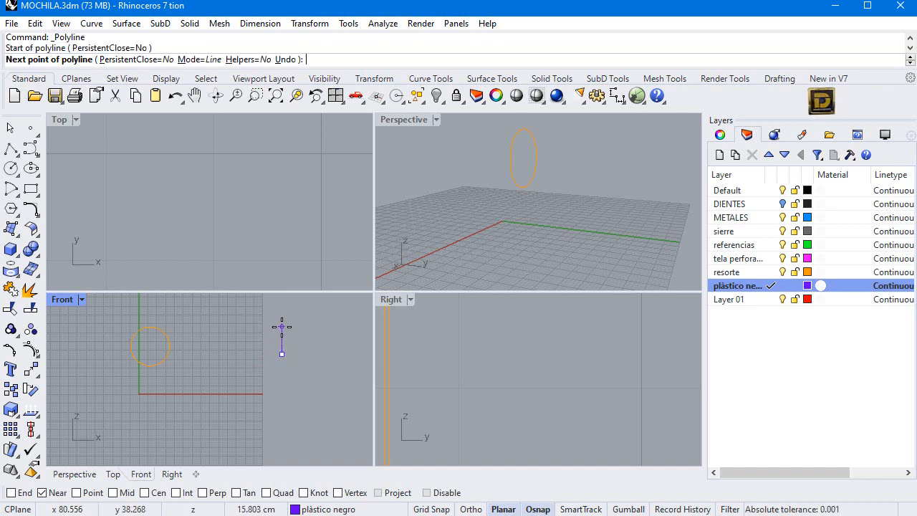
text(2.5)
key(Return)
key(F8)
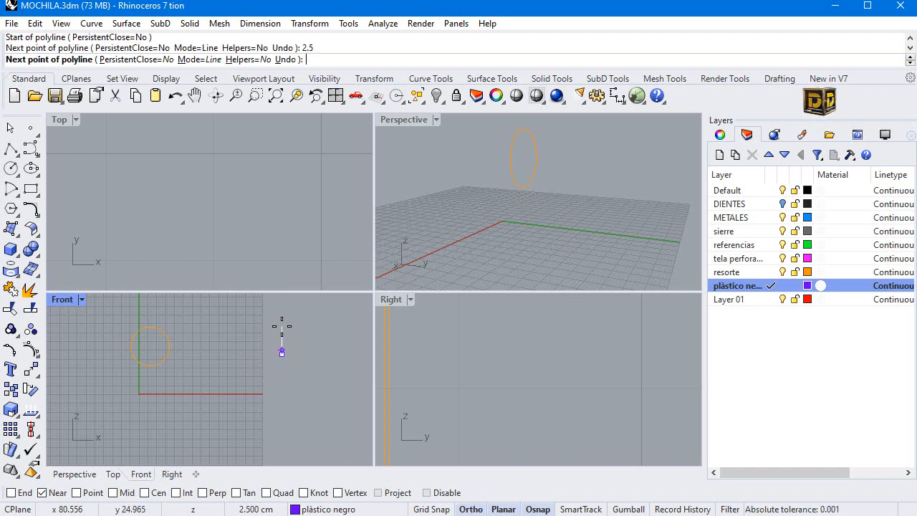
scroll(281, 321, up, 3)
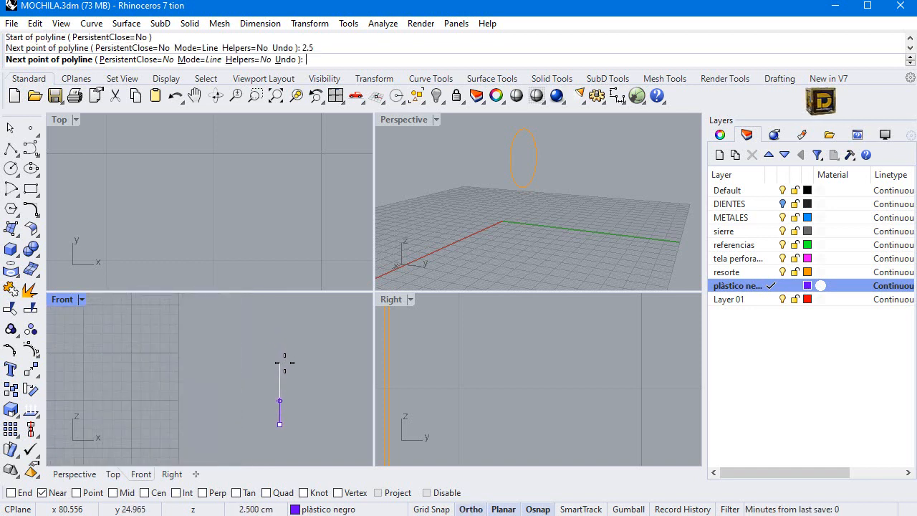
click(284, 362)
- Complete the polyline as a closed rectangle with a 3.5 cm horizontal side and a second 2.5 cm vertical side
key(F8)
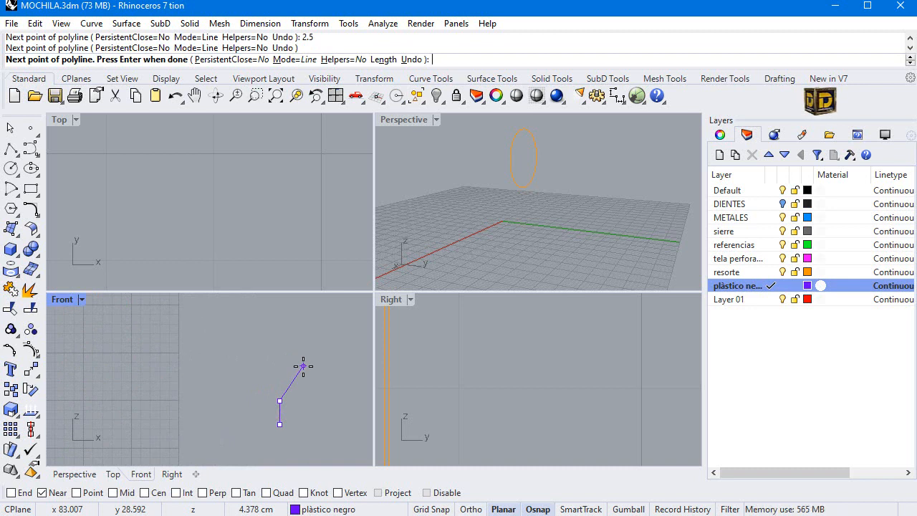
text(3.5)
key(Return)
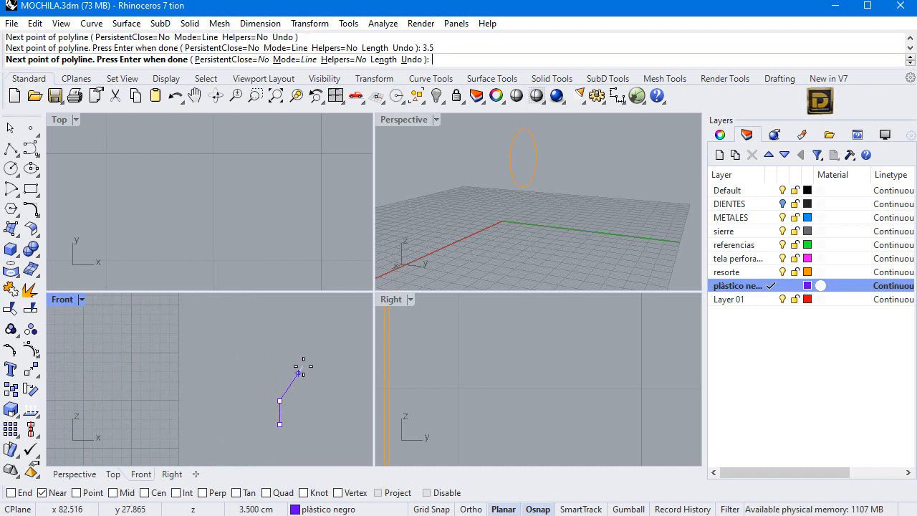
click(345, 403)
text(2.5)
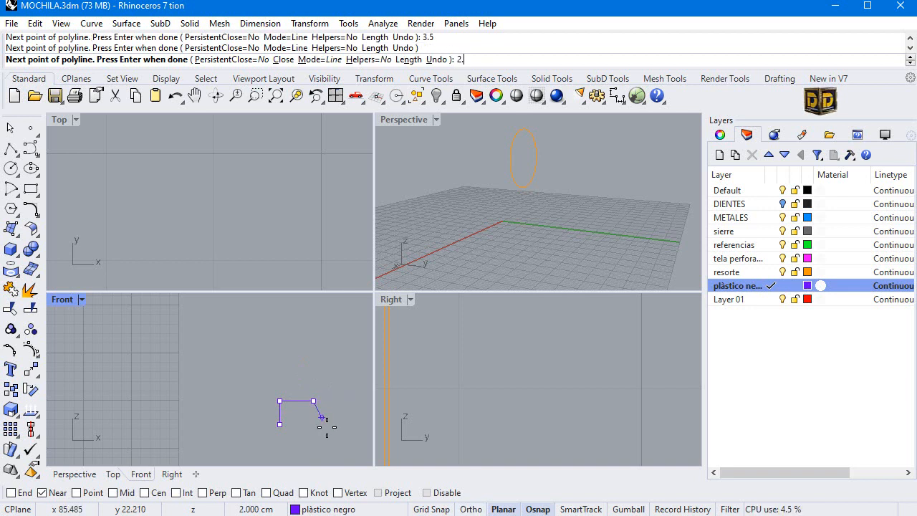
key(Return)
shift+click(325, 429)
click(280, 424)
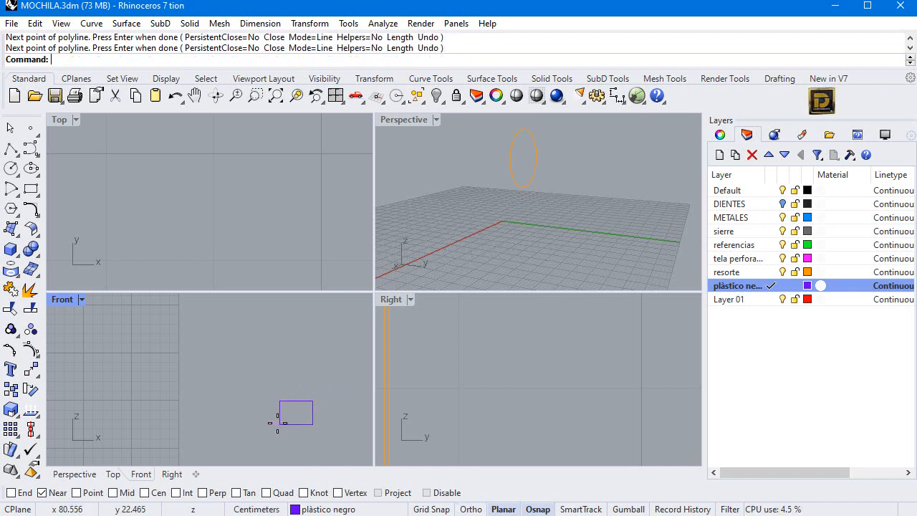
click(36, 216)
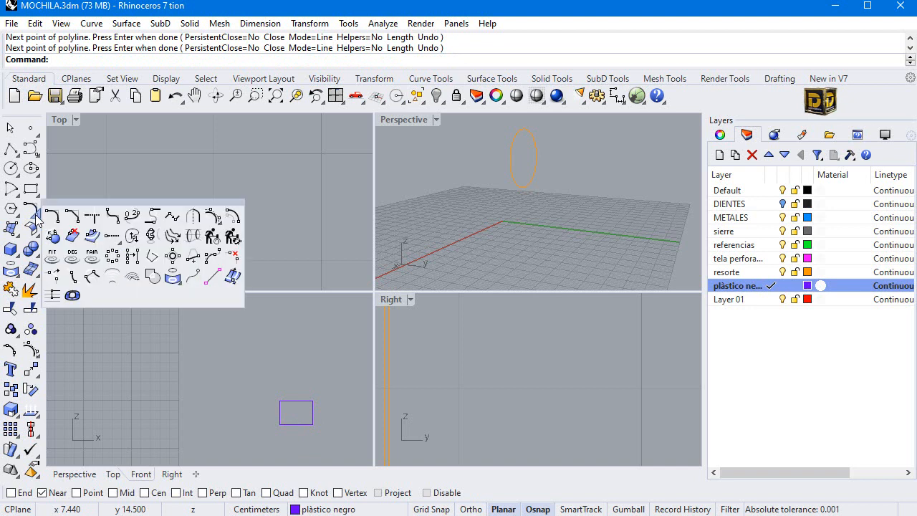
click(150, 213)
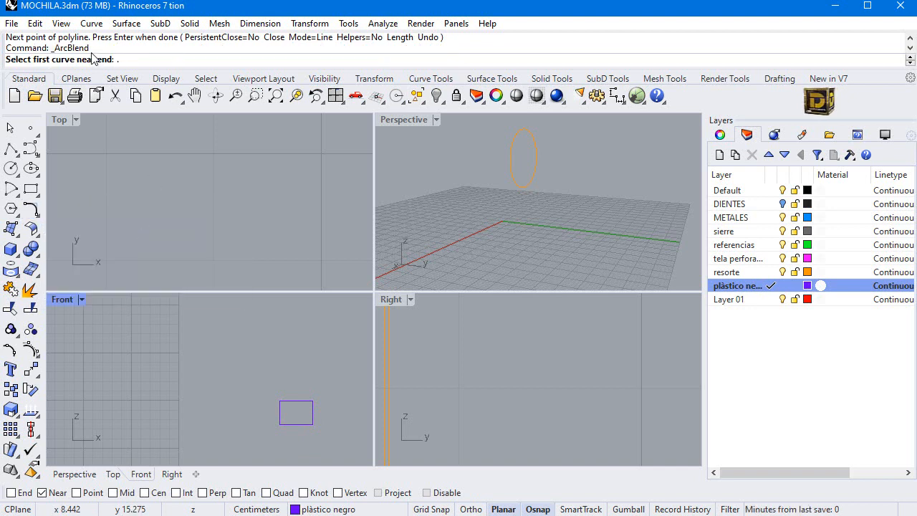
click(293, 403)
click(296, 401)
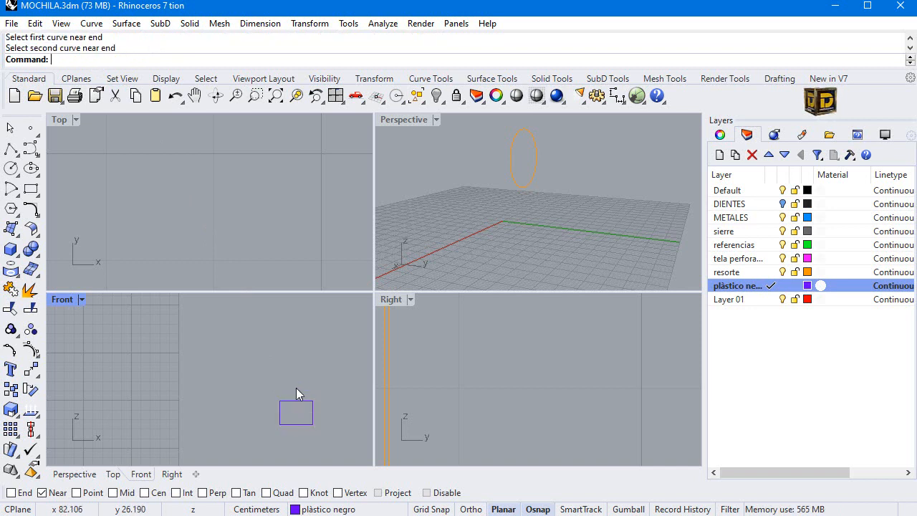
text(.5)
key(Return)
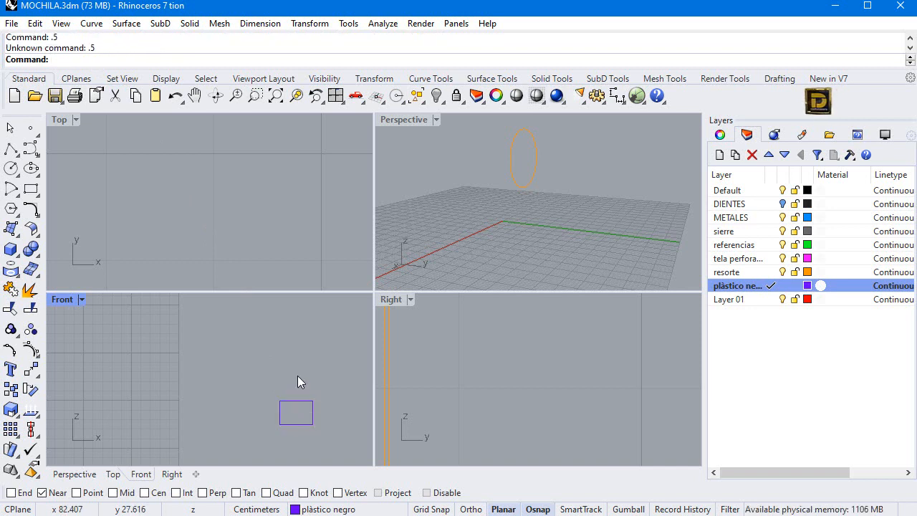
right_click(107, 173)
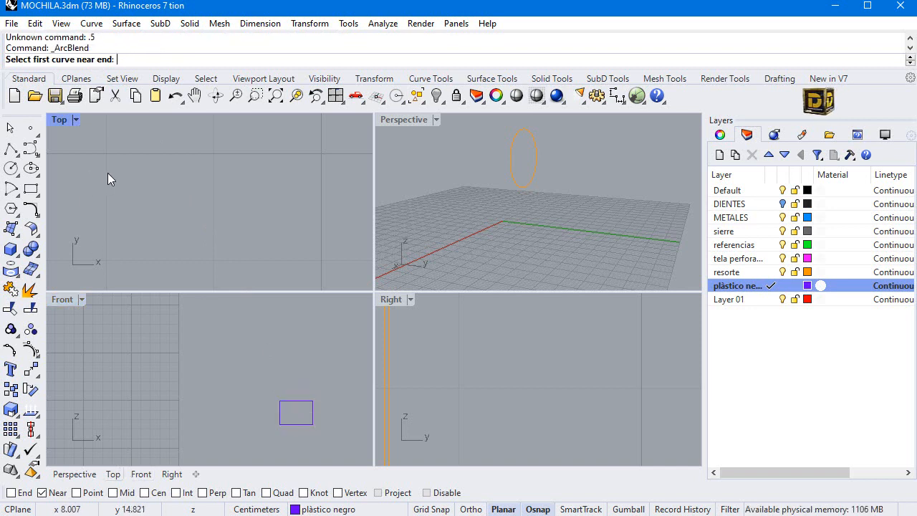
- Round all corners of the closed rectangle in the Front view with Fillet Corners at a 0.5 cm radius
click(37, 217)
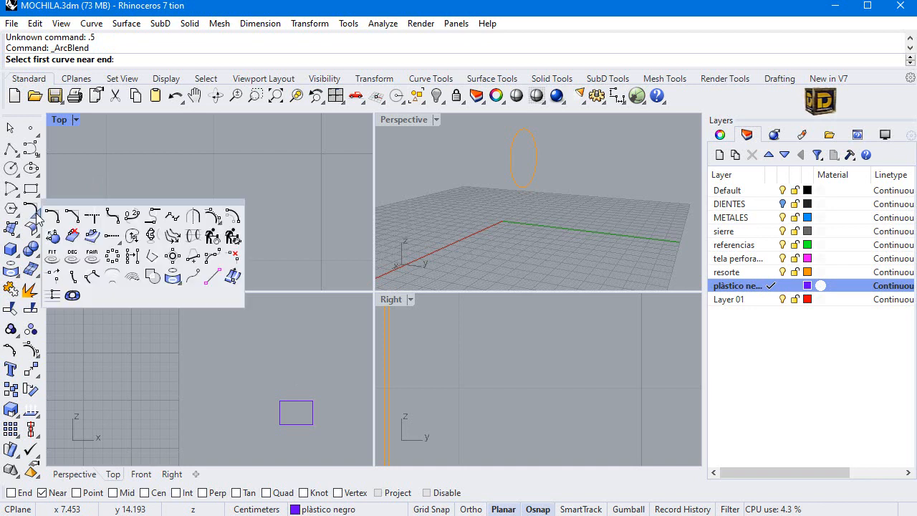
click(117, 215)
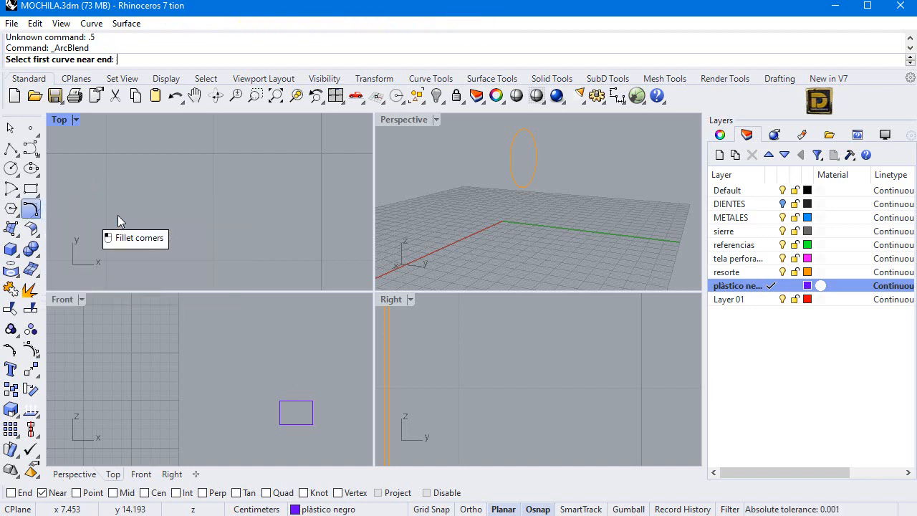
click(299, 402)
key(Return)
text(.5)
key(Return)
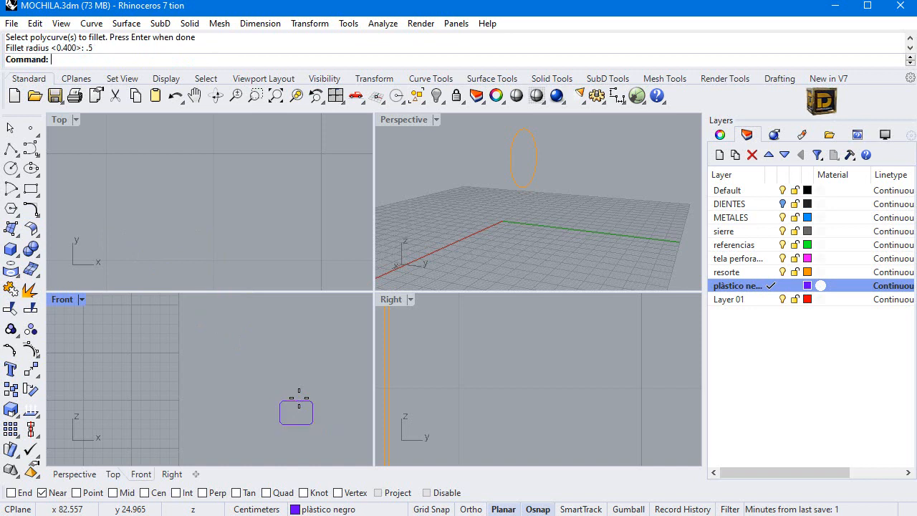
- Draw a narrow horizontal slot rectangle inside the rounded outline near its upper edge in the enlarged Front view
scroll(313, 421, up, 1)
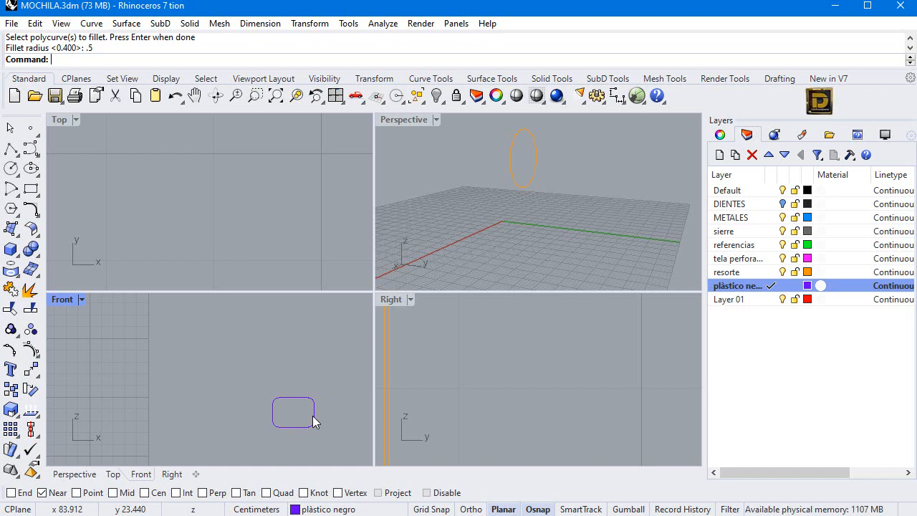
click(33, 195)
double_click(63, 302)
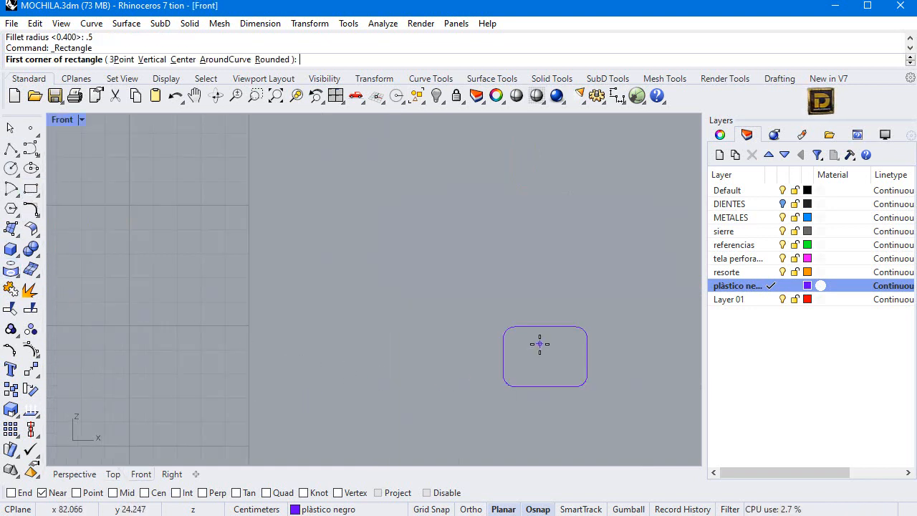
click(491, 329)
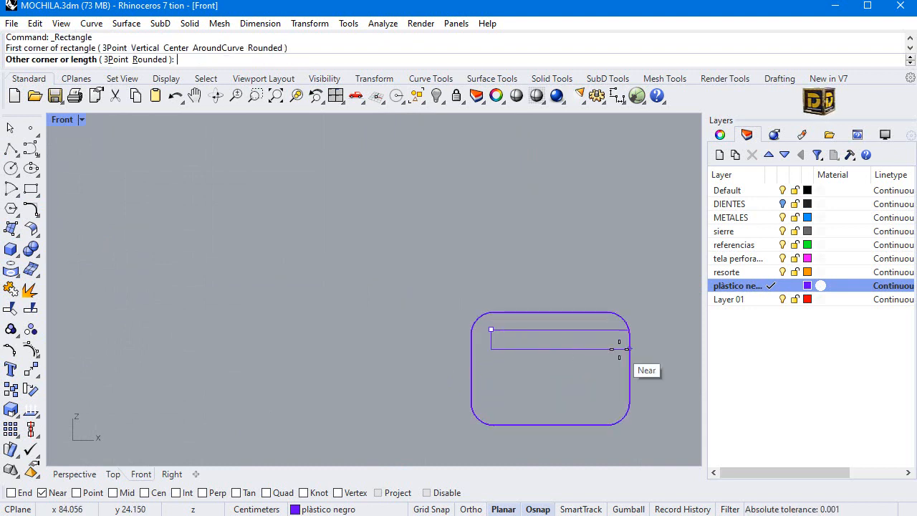
click(610, 351)
click(578, 352)
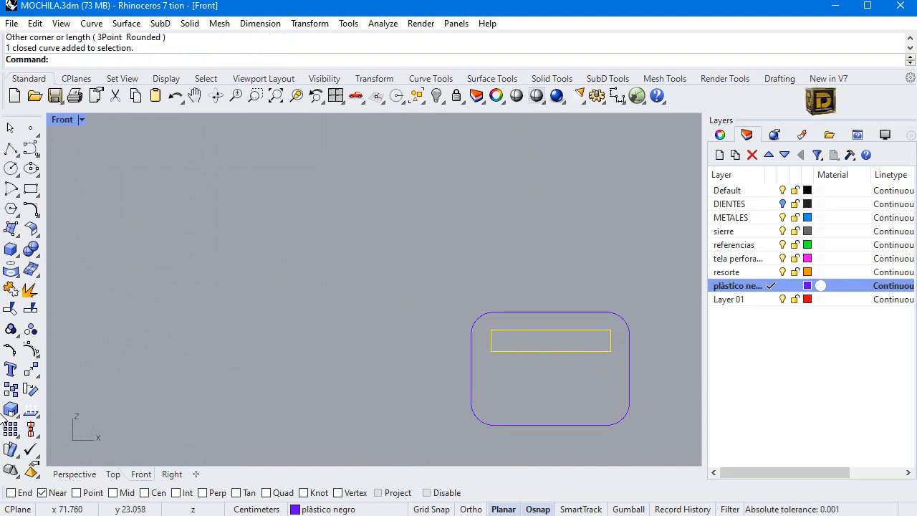
key(Escape)
- Round all corners of the slot rectangle with Fillet Corners at a 0.1 cm radius
click(36, 213)
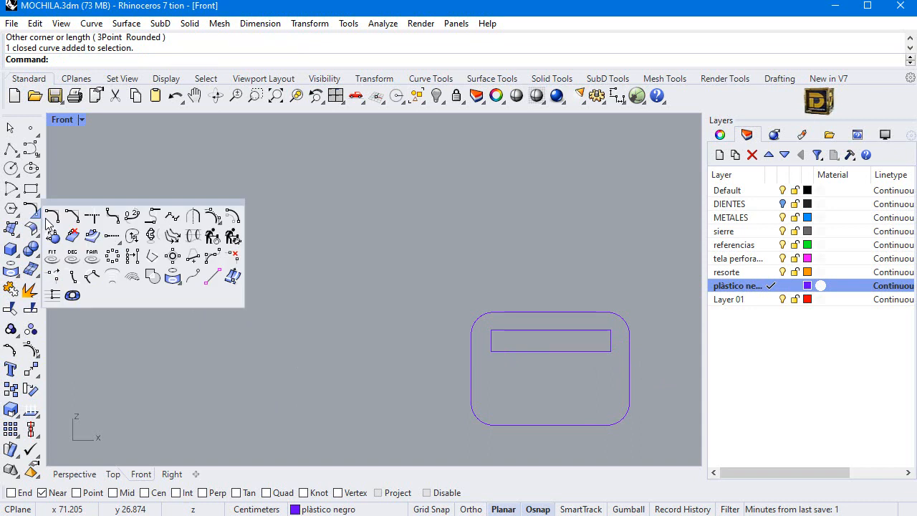
click(113, 214)
click(550, 350)
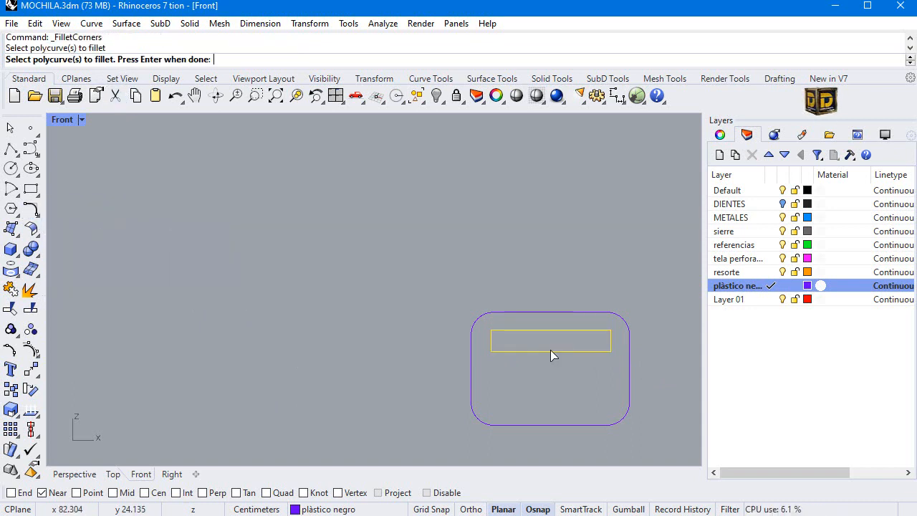
key(Return)
text(.1)
key(Return)
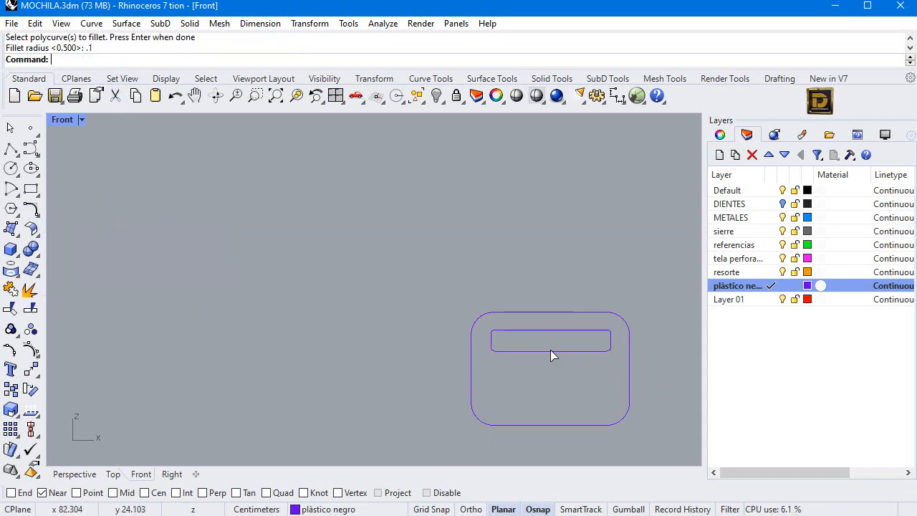
- Copy the rounded slot about 1.1 cm straight down, near the lower edge of the outline
click(8, 391)
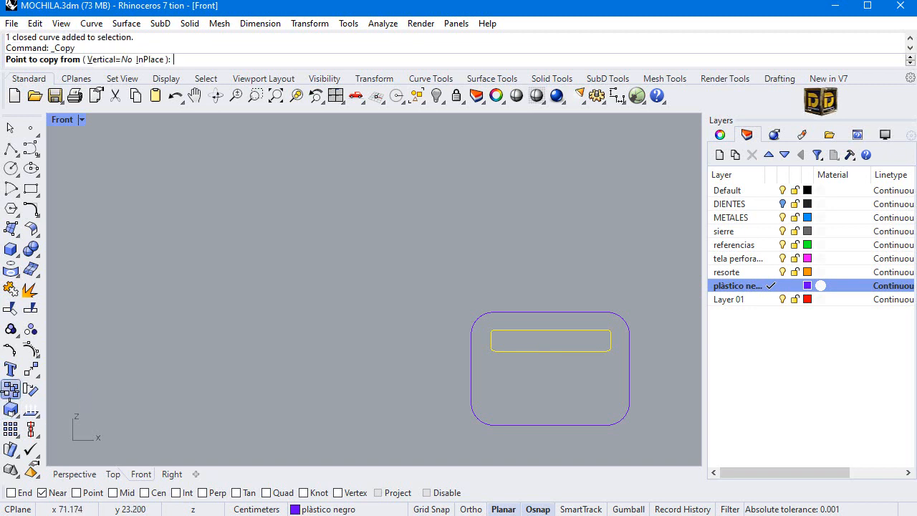
click(535, 350)
shift+click(526, 402)
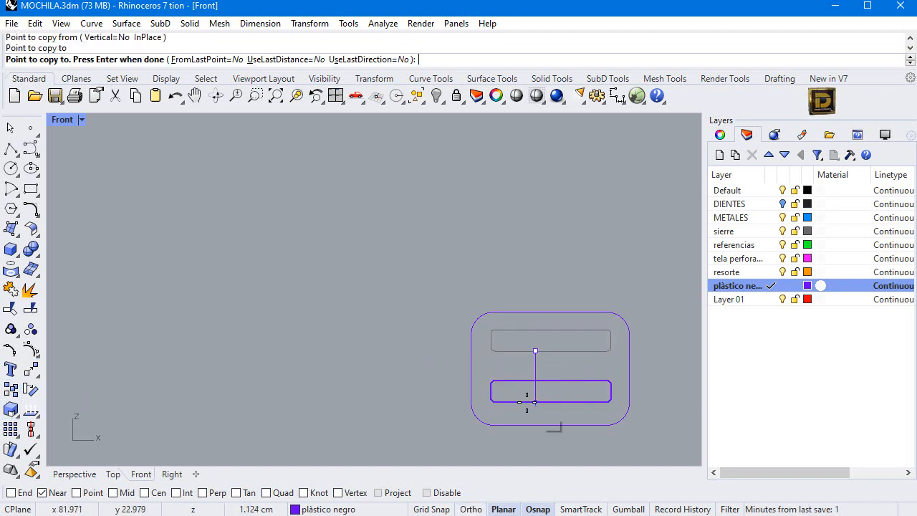
key(Return)
- Create a planar surface from the rounded outline and both slot curves, leaving the slots as openings
drag(587, 264, 387, 463)
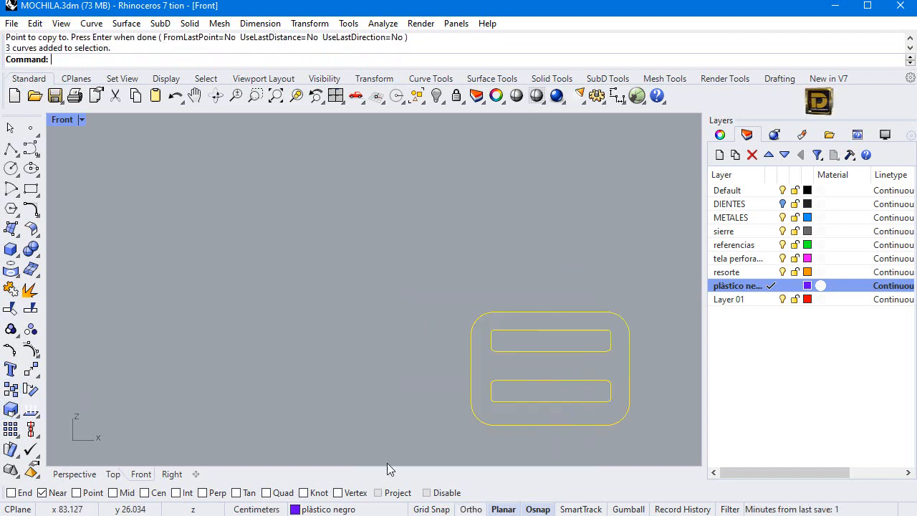
click(15, 235)
click(52, 236)
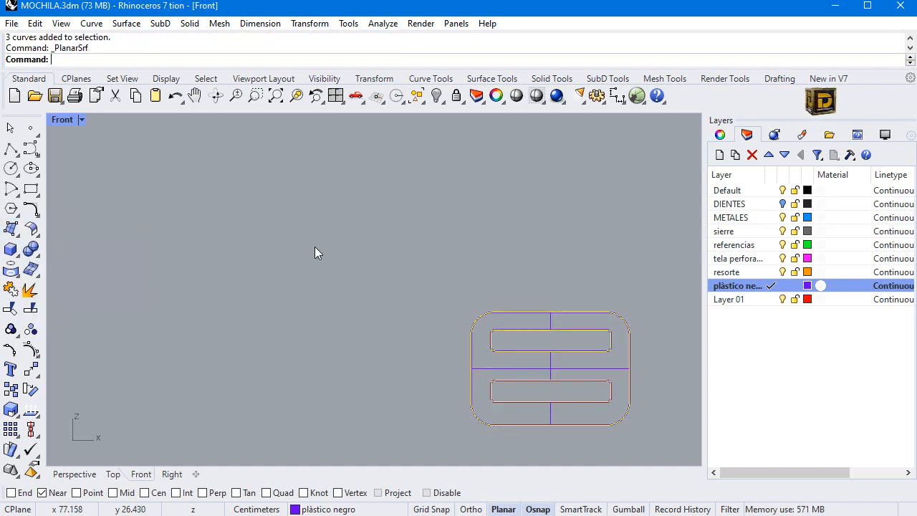
key(Escape)
- Restore the four-view layout and extrude the slotted planar surface 0.3 cm as a solid, guided by the Right view
click(512, 370)
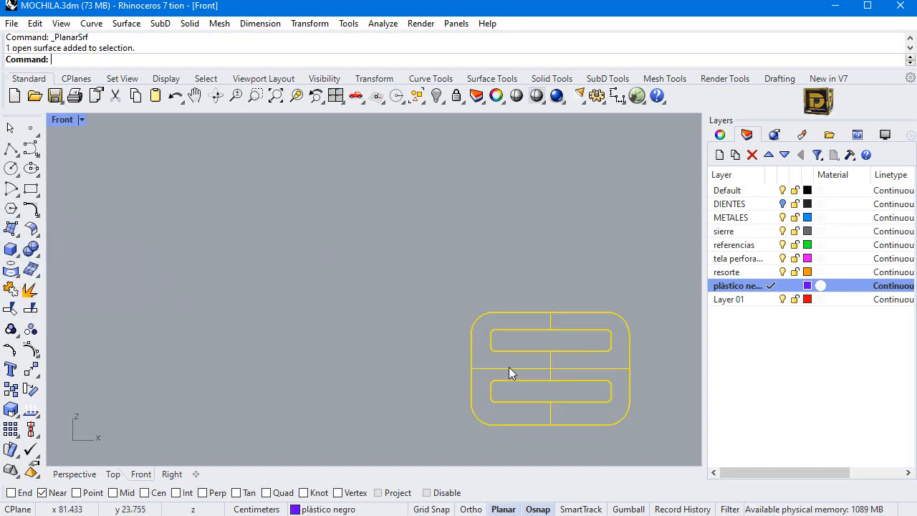
double_click(60, 120)
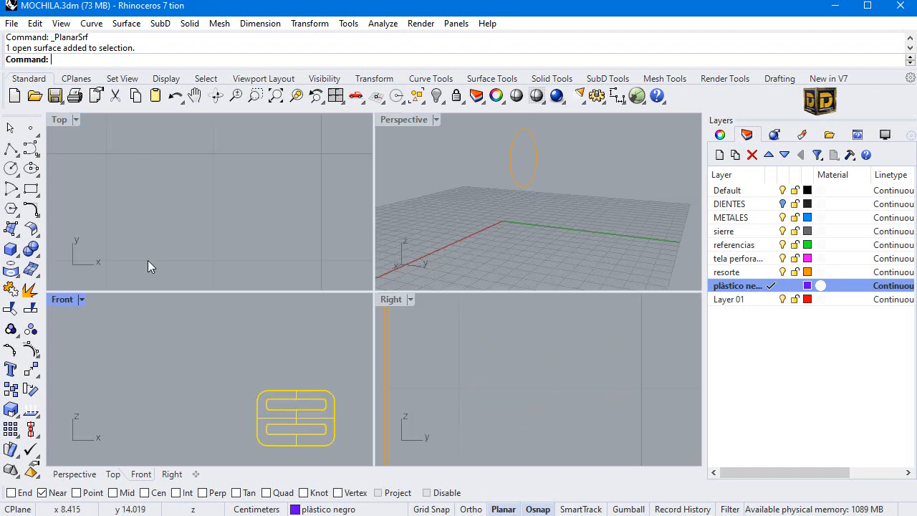
scroll(487, 372, down, 5)
scroll(466, 362, up, 10)
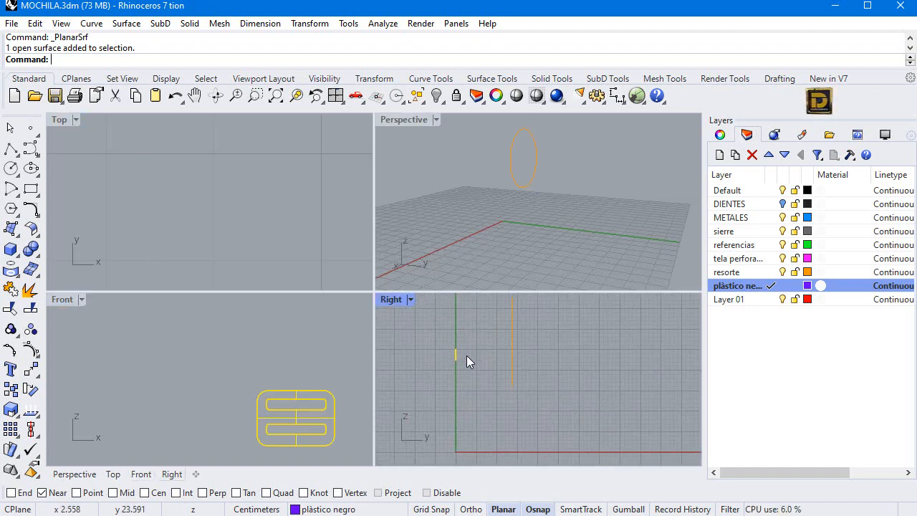
click(17, 256)
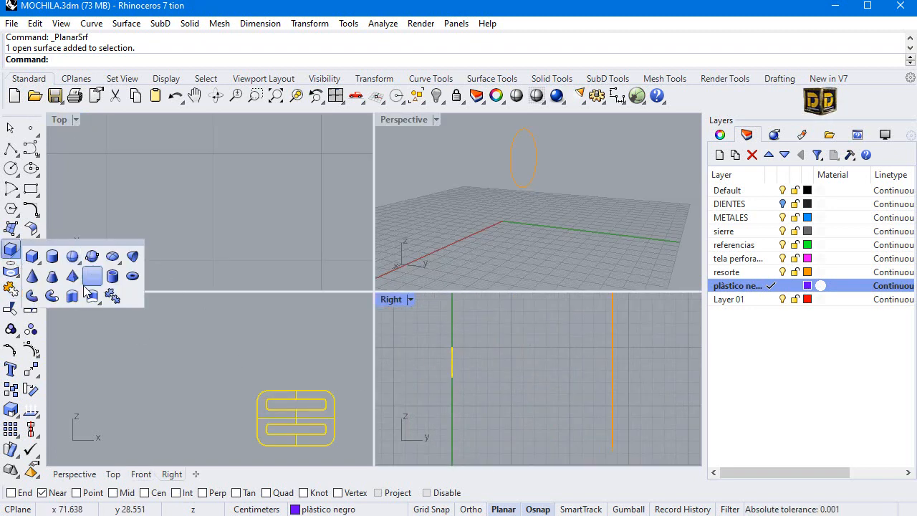
click(93, 294)
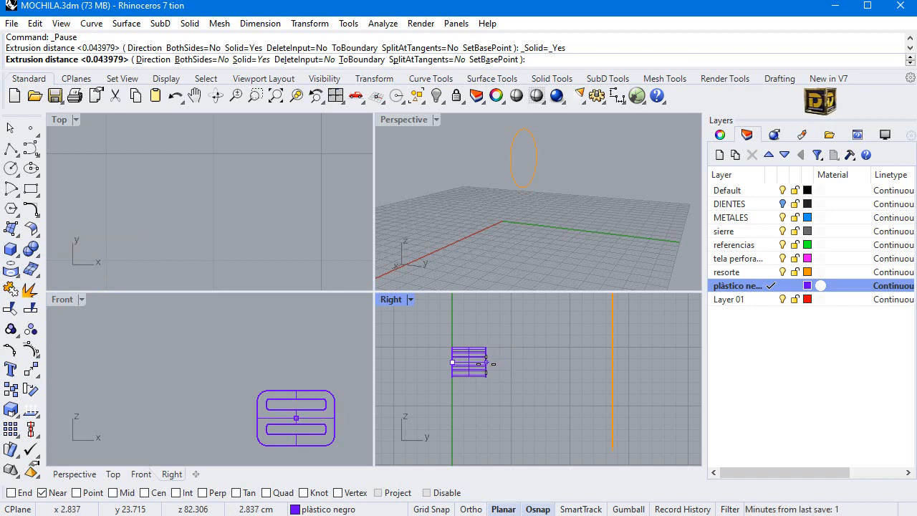
text(.3)
key(Return)
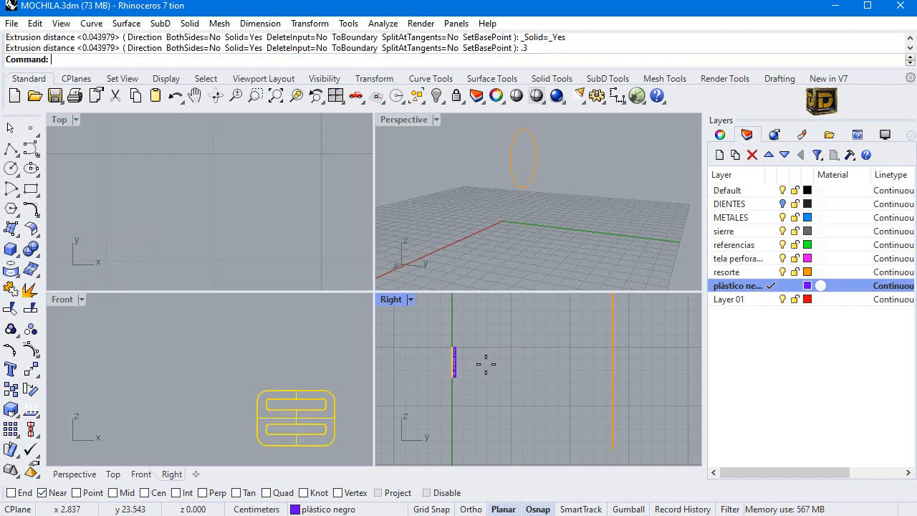
key(Escape)
- Select the extruded buckle together with its source surface and profile curves in the Front view
scroll(254, 377, down, 8)
drag(206, 373, 344, 462)
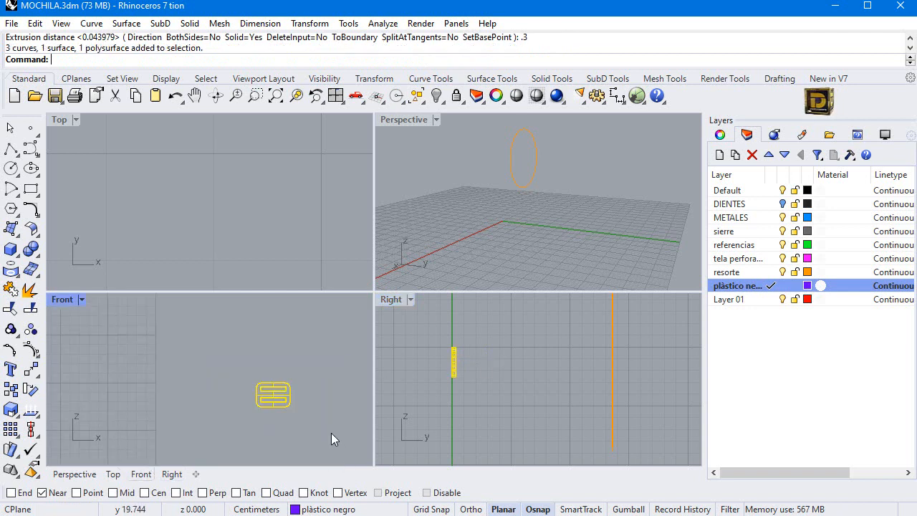
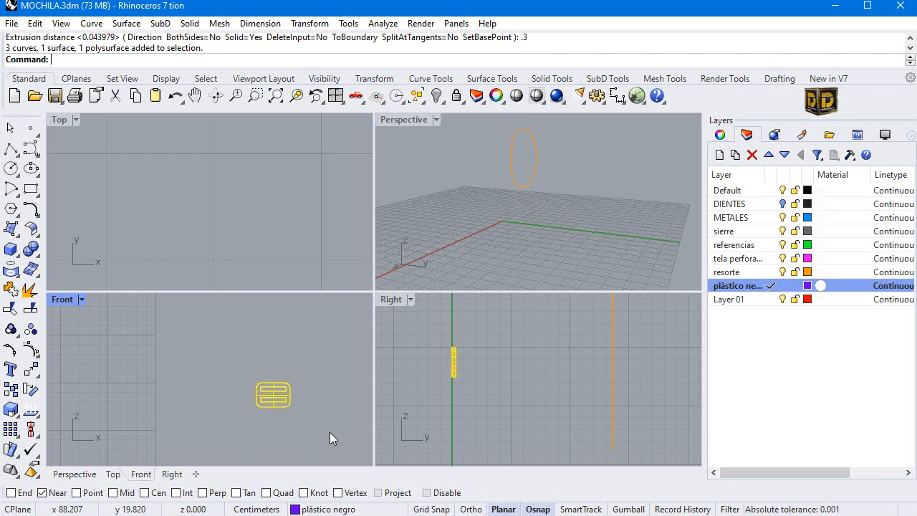
- In the maximized Front view, draw an upward-bulging arc from start, end and point to the right of the buckle
right_drag(259, 406, 190, 392)
double_click(62, 299)
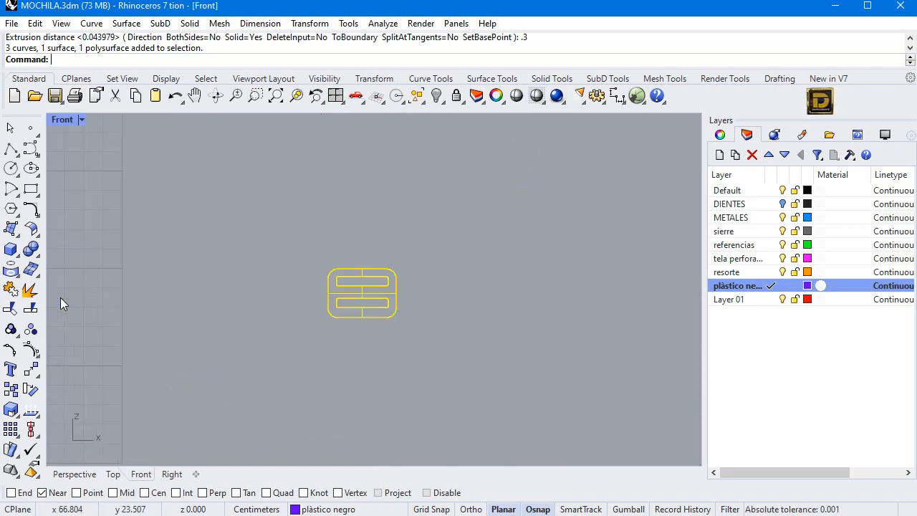
right_drag(575, 270, 466, 282)
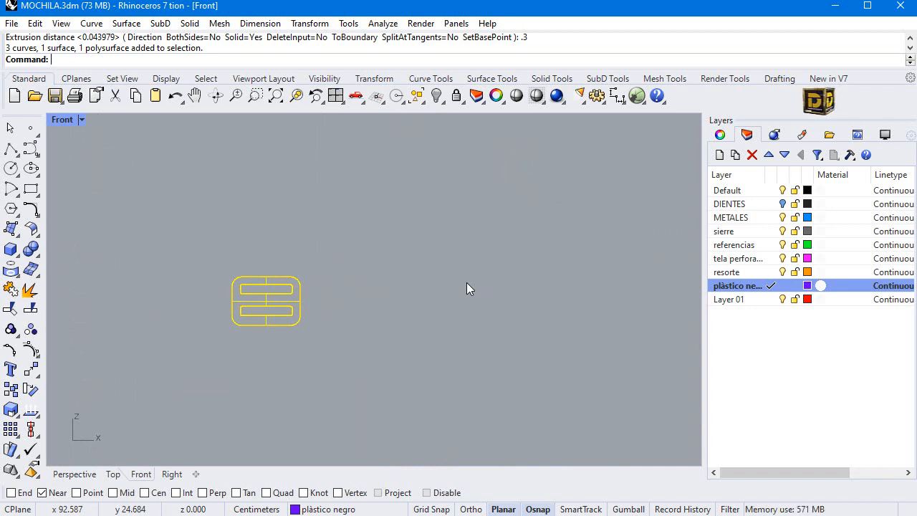
click(12, 188)
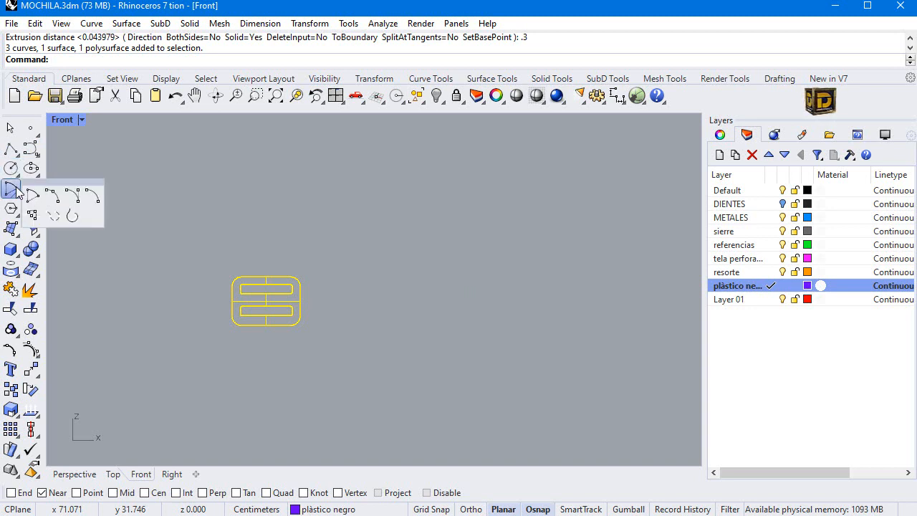
click(53, 195)
click(378, 262)
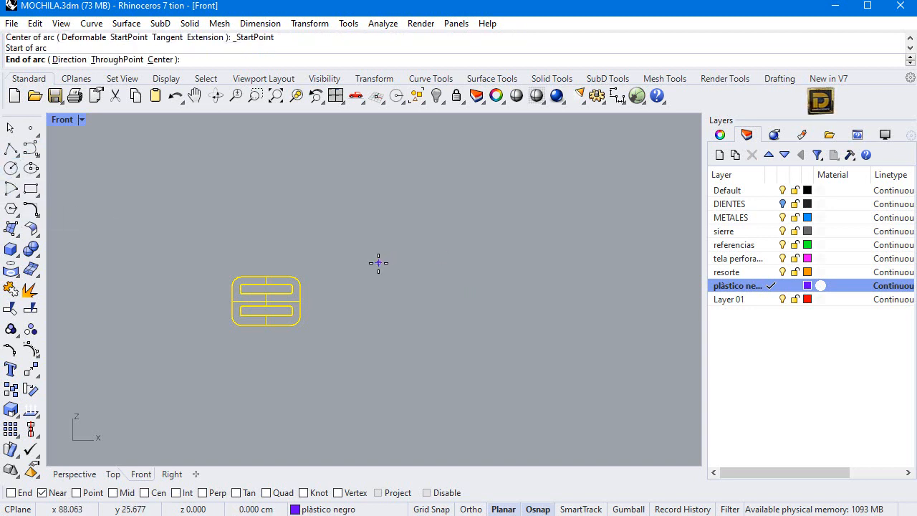
click(471, 263)
click(419, 241)
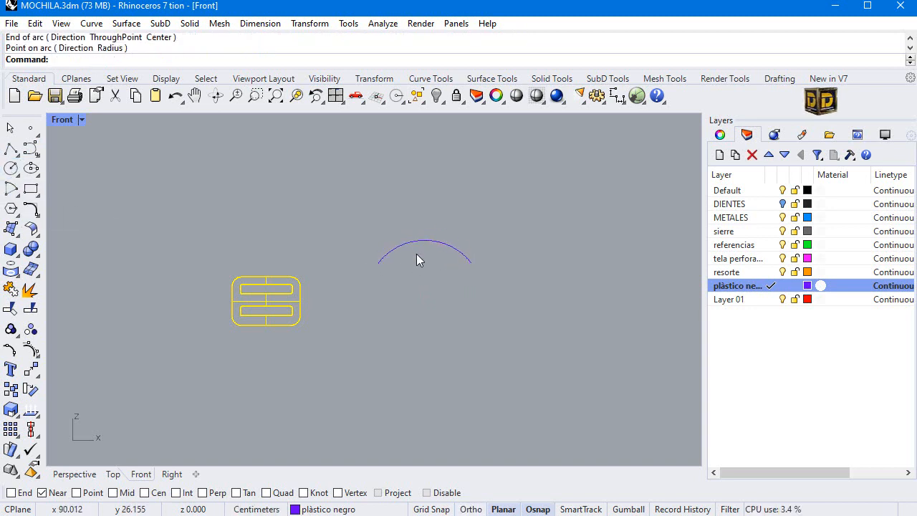
- Draw a shorter, downward-bulging arc below the first arc using start, end and point on arc
right_click(416, 328)
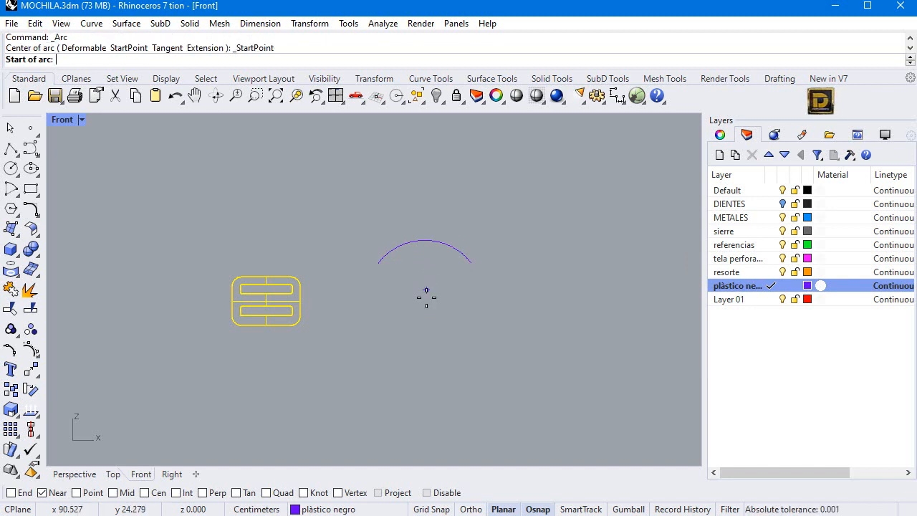
click(401, 349)
click(464, 352)
click(436, 364)
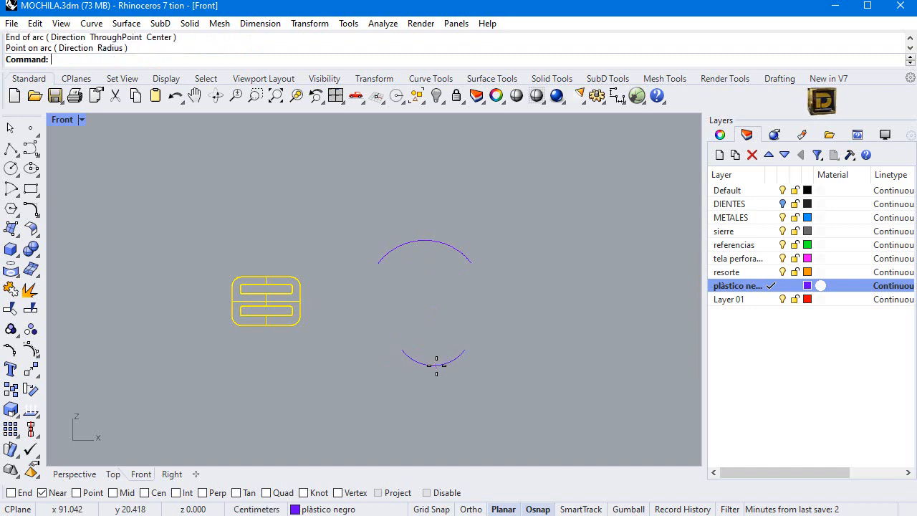
- Centre the lower arc under the upper one by moving its quadrant onto the upper arc's quadrant and straight back down
click(419, 364)
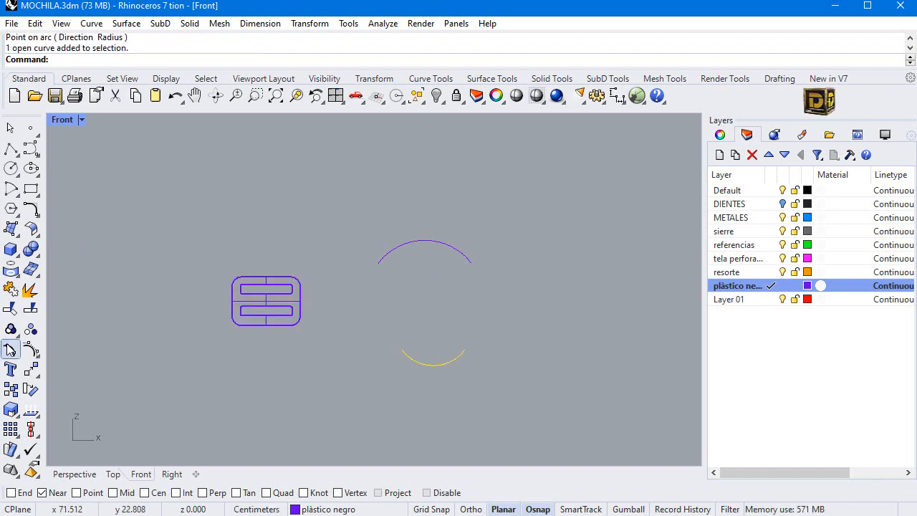
click(31, 368)
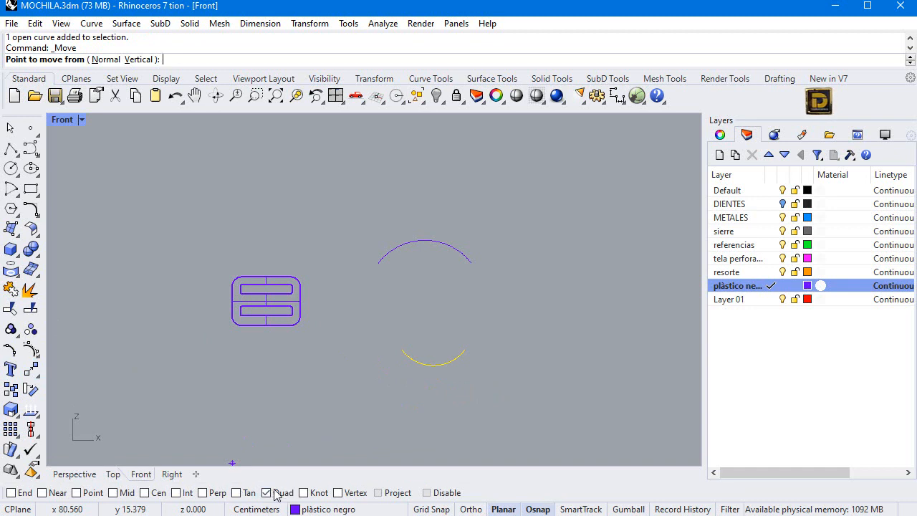
click(450, 377)
click(424, 240)
key(Return)
click(424, 240)
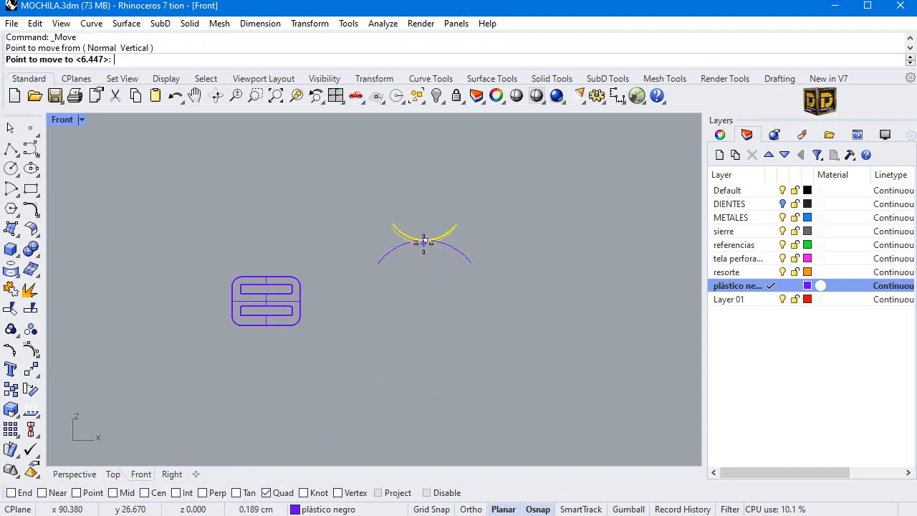
click(431, 371)
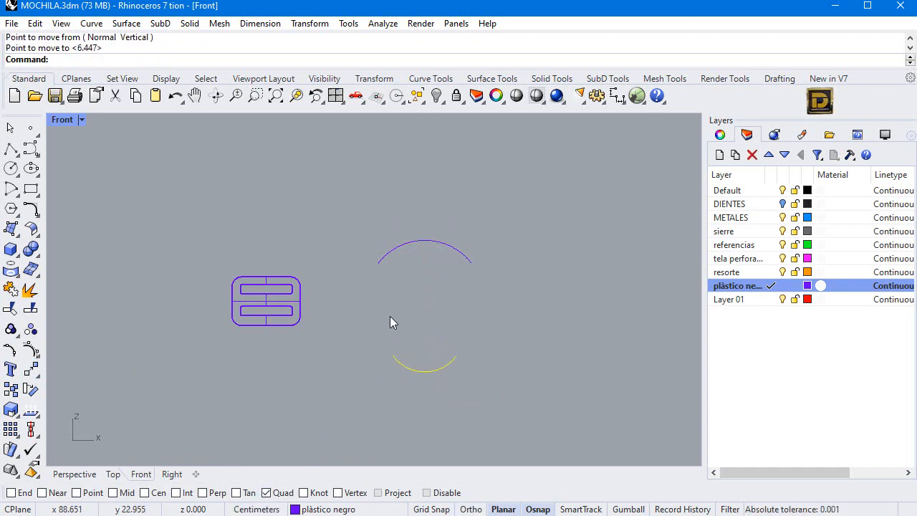
- Connect the left endpoints of the upper and lower arcs with a slightly outward-curved arc, using the End snap
click(17, 194)
click(55, 194)
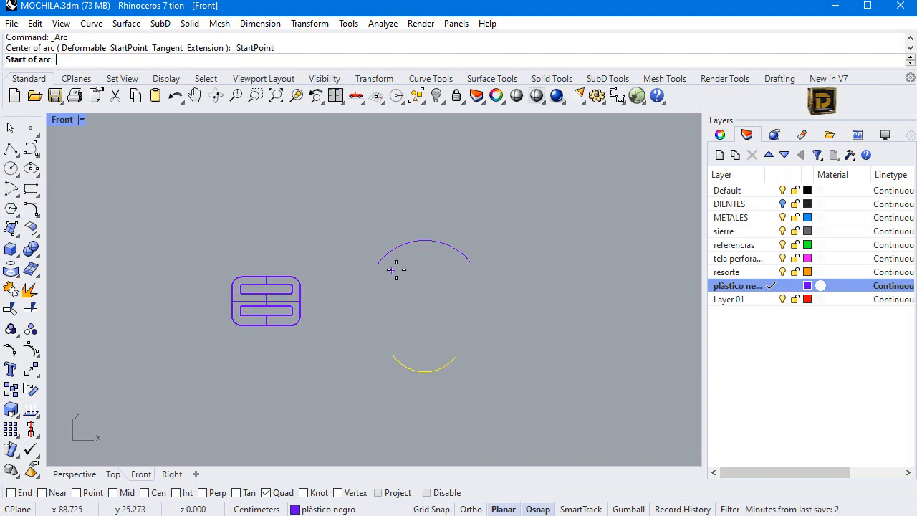
right_click(15, 493)
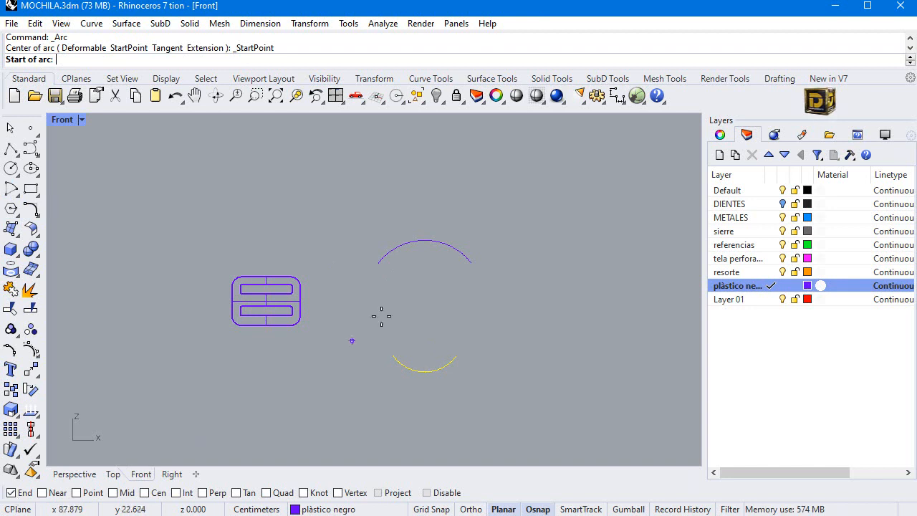
click(378, 262)
click(392, 358)
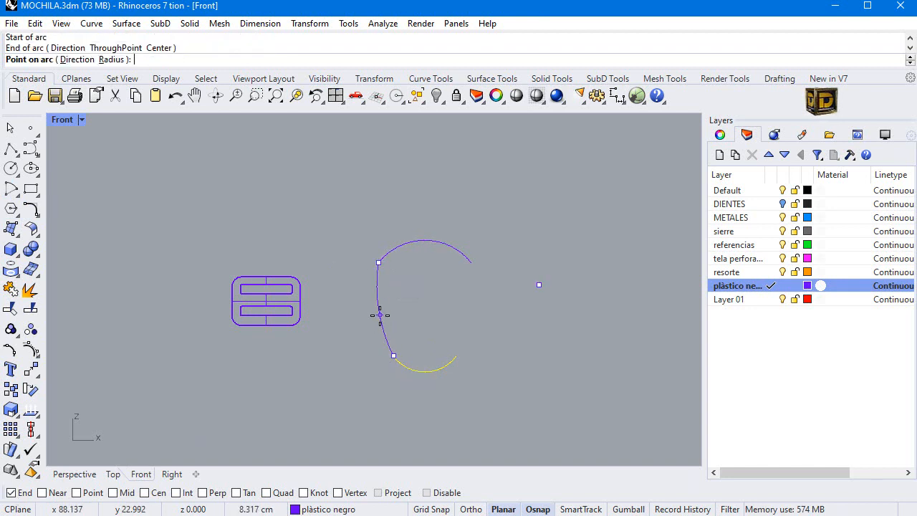
click(378, 312)
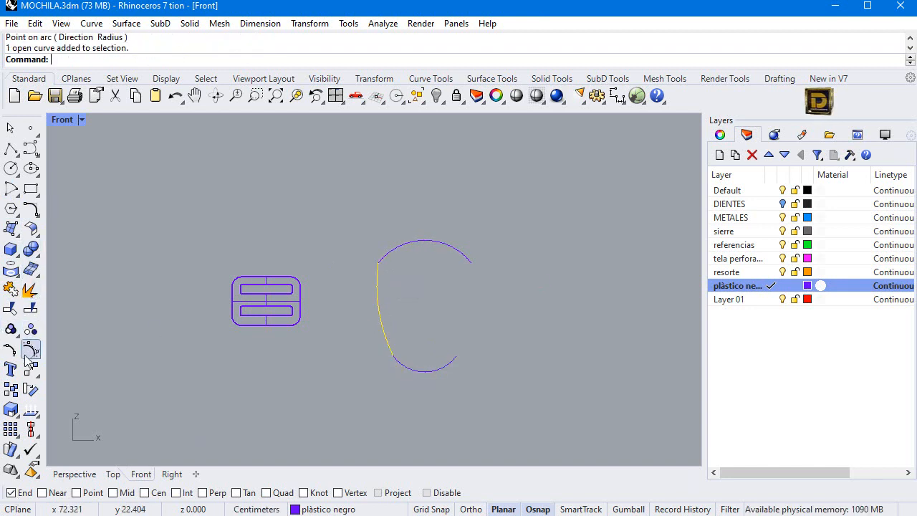
- Mirror a copy of the left side arc across the vertical axis through the lower arc's quadrant
click(36, 374)
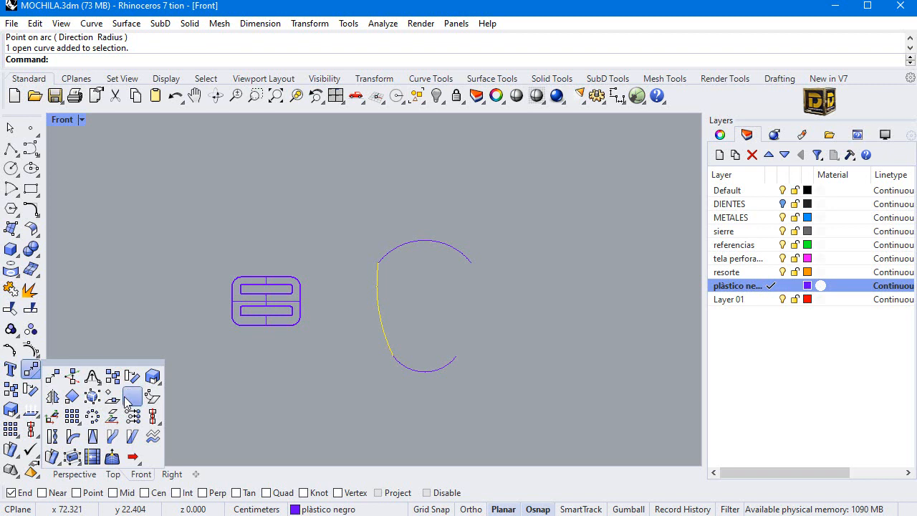
click(72, 396)
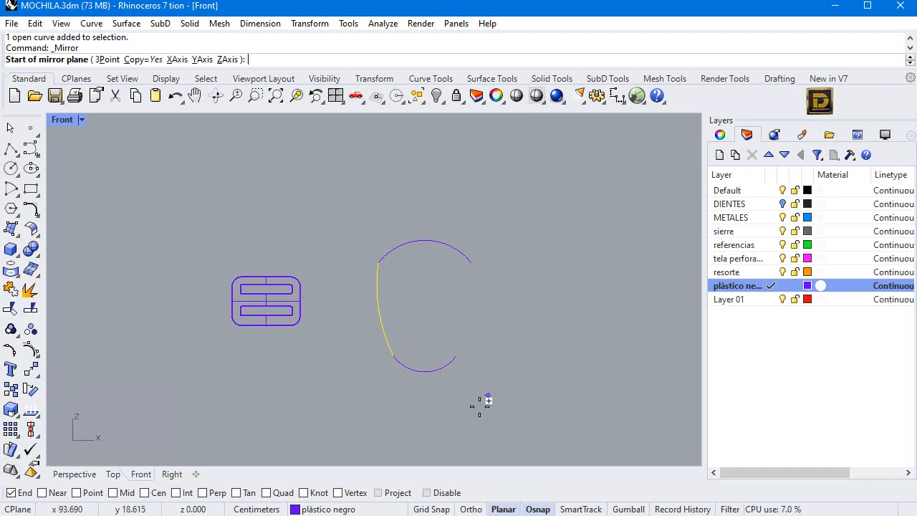
right_click(280, 492)
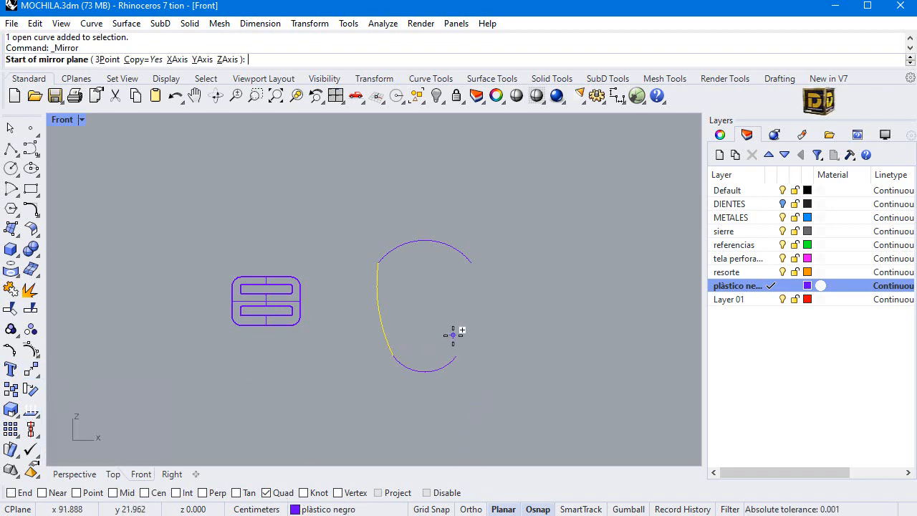
click(424, 371)
click(442, 202)
- Join the four arcs into one closed curve and move it clear of the buckle in the Right view
drag(476, 246, 344, 389)
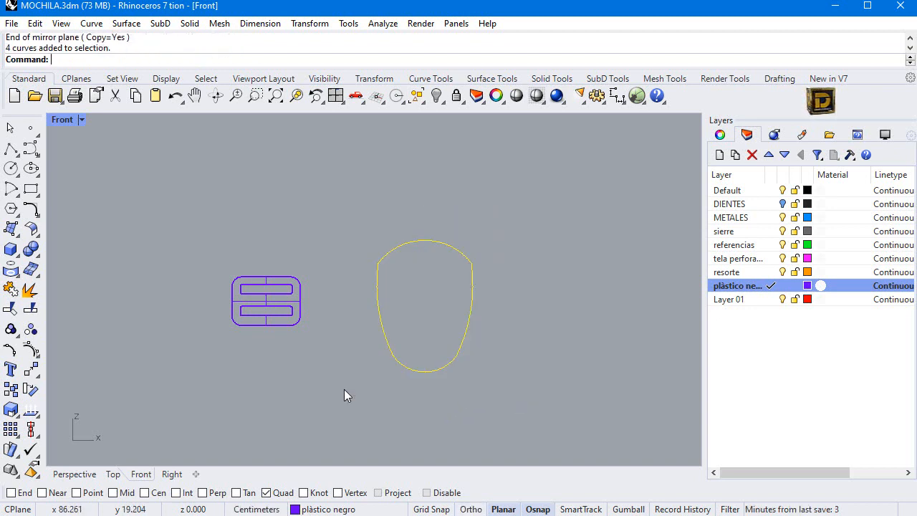
click(11, 288)
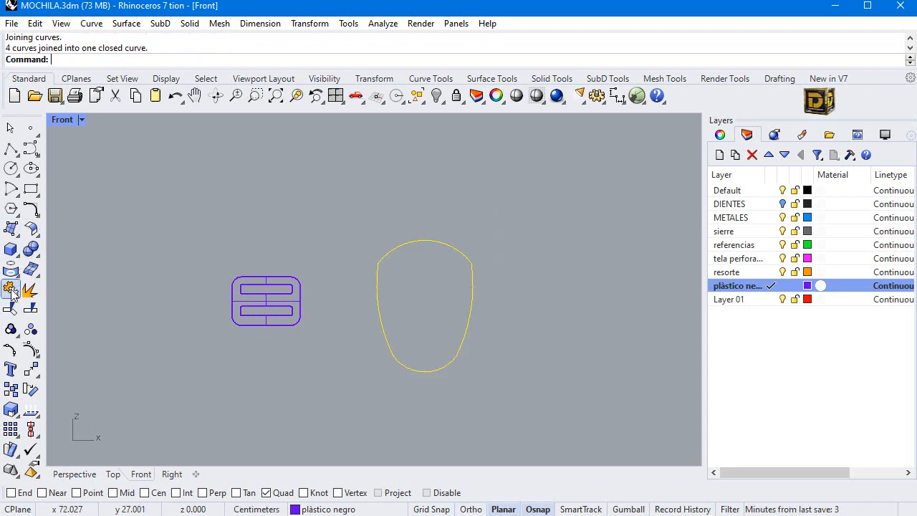
double_click(63, 123)
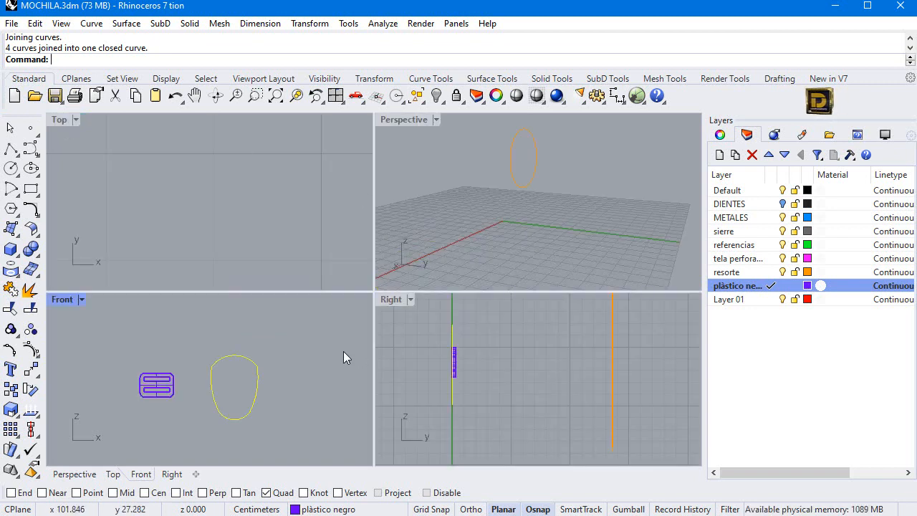
scroll(454, 350, down, 1)
drag(454, 344, 425, 343)
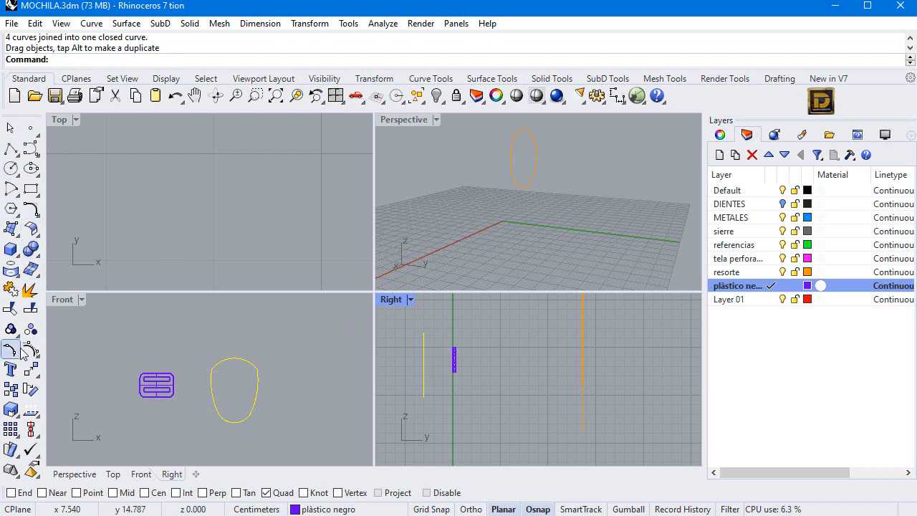
- Bend the closed outline slightly toward the buckle in the Right view with a vertical spine from its mid-height and Symmetric=Yes
click(32, 369)
click(75, 439)
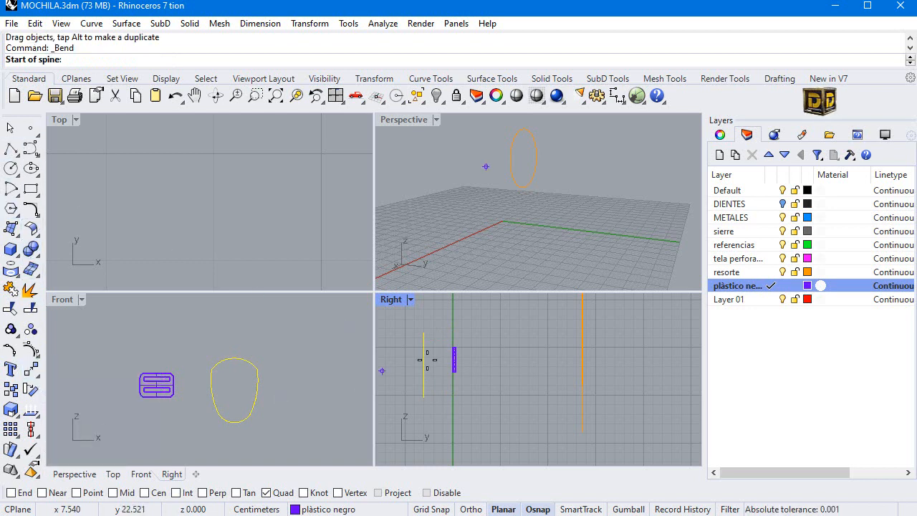
click(427, 492)
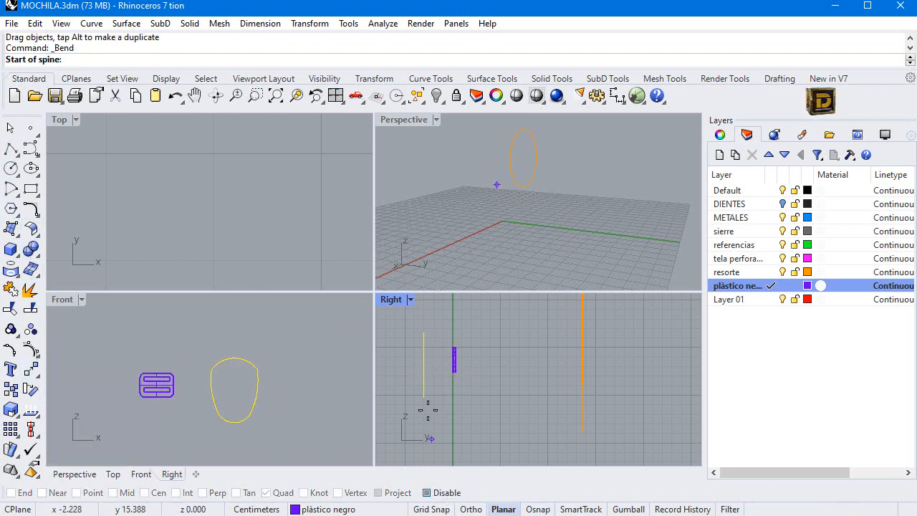
click(426, 362)
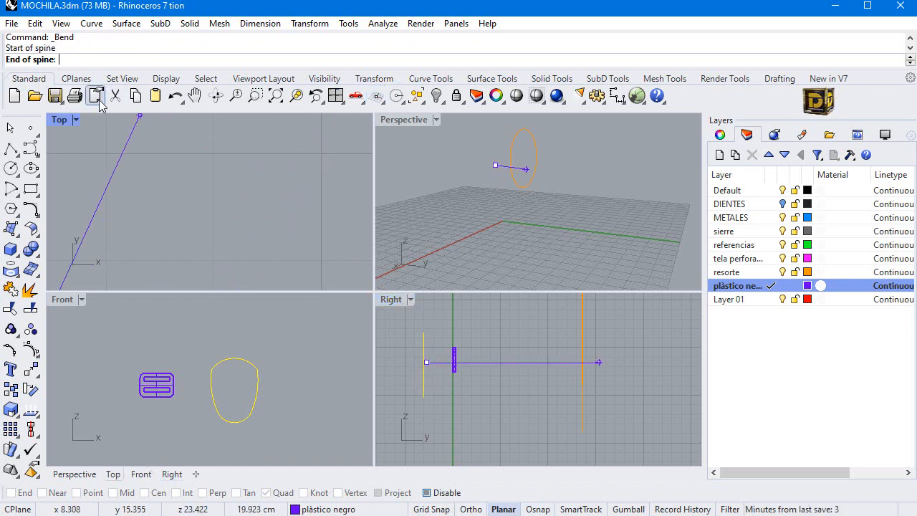
click(426, 321)
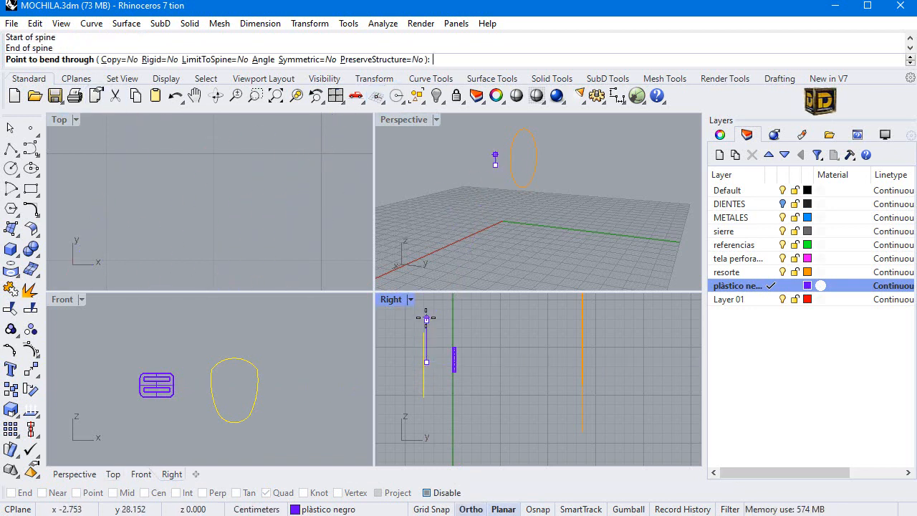
click(311, 60)
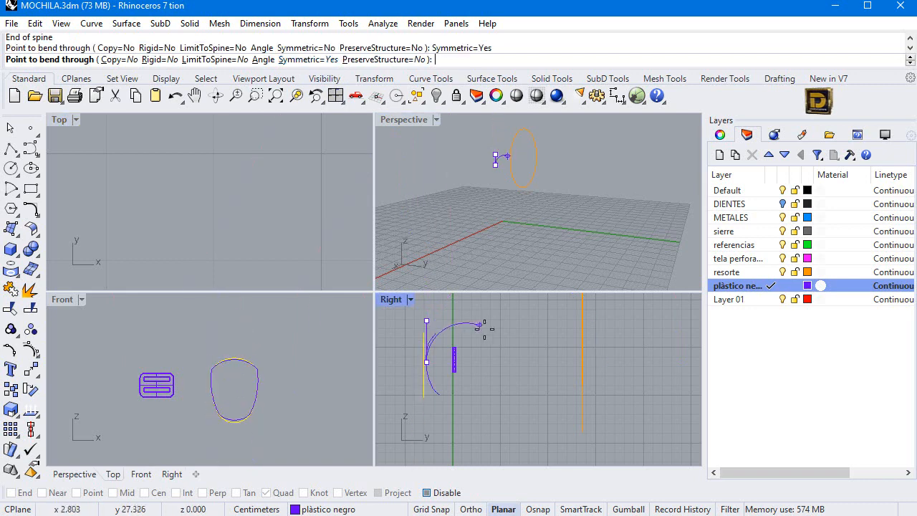
click(436, 315)
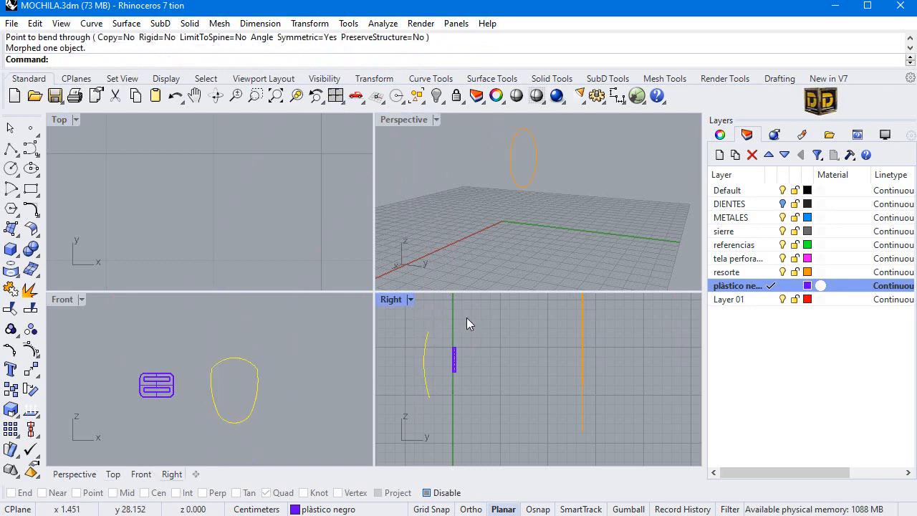
- Fill the bent closed curve with a Patch surface using the current patch settings
click(258, 376)
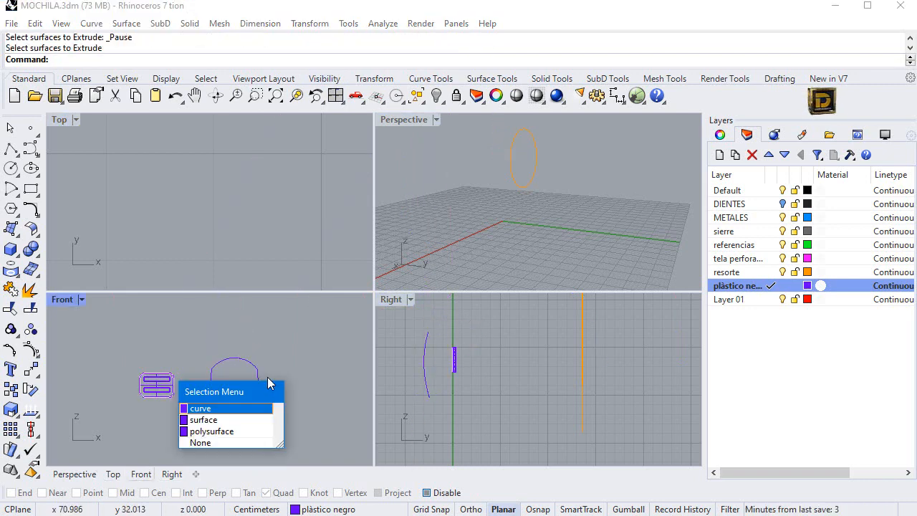
click(226, 407)
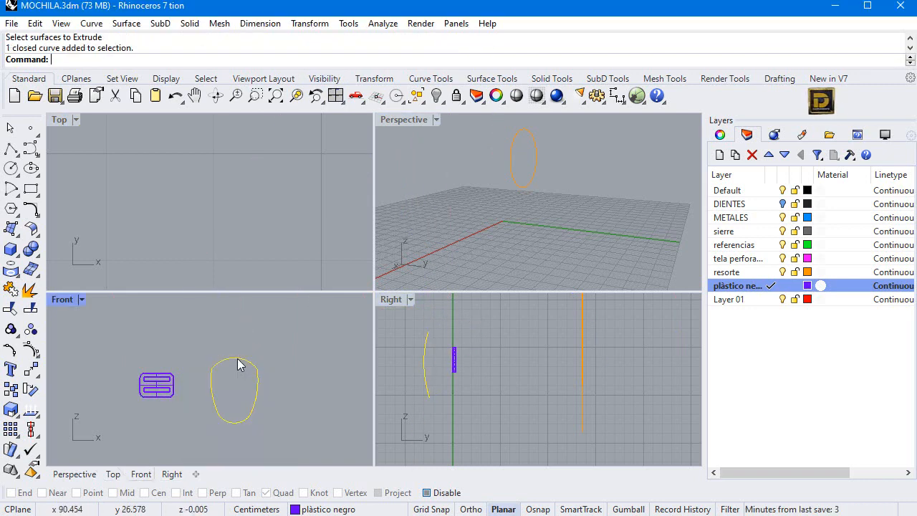
click(18, 253)
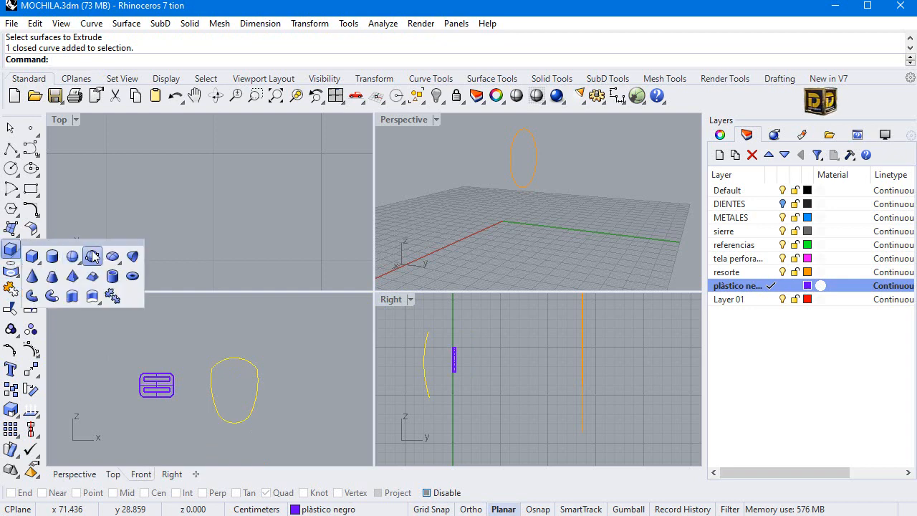
click(14, 232)
click(130, 235)
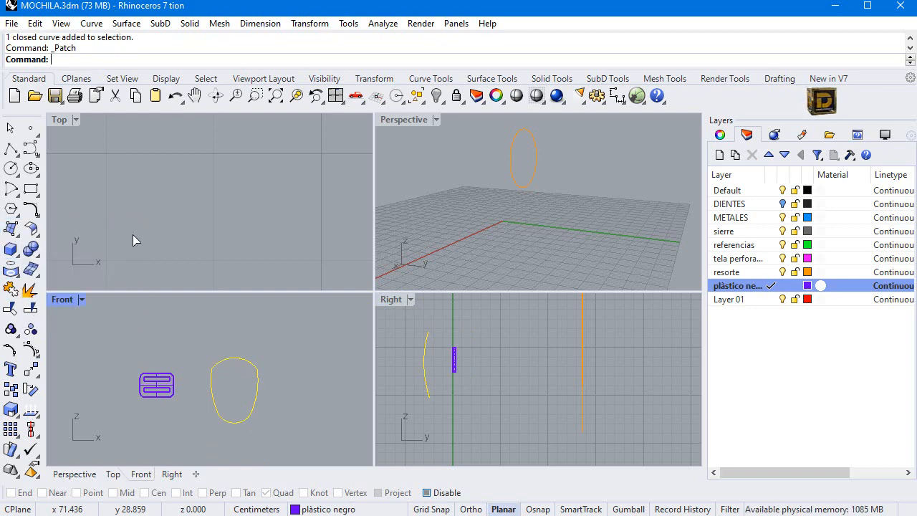
key(Return)
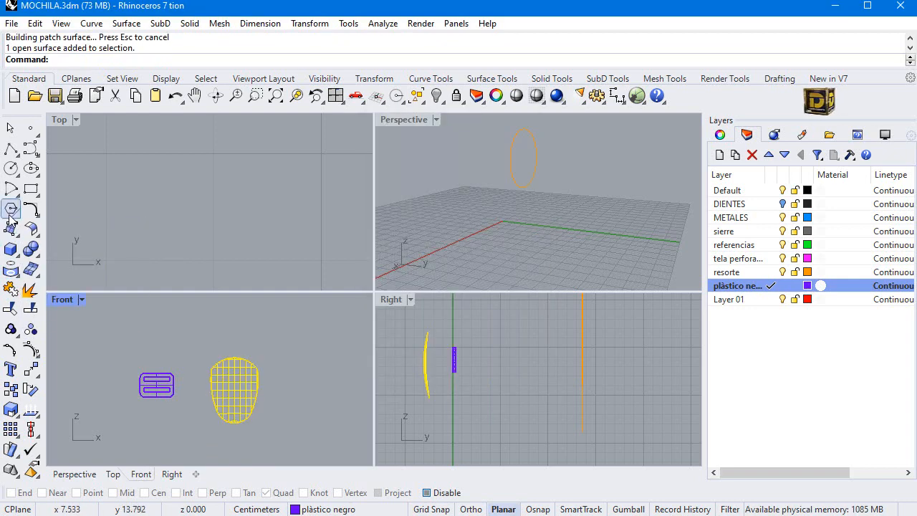
- Extrude the patch surface into a solid 1.6 cm thick toward the buckle
click(12, 251)
click(14, 254)
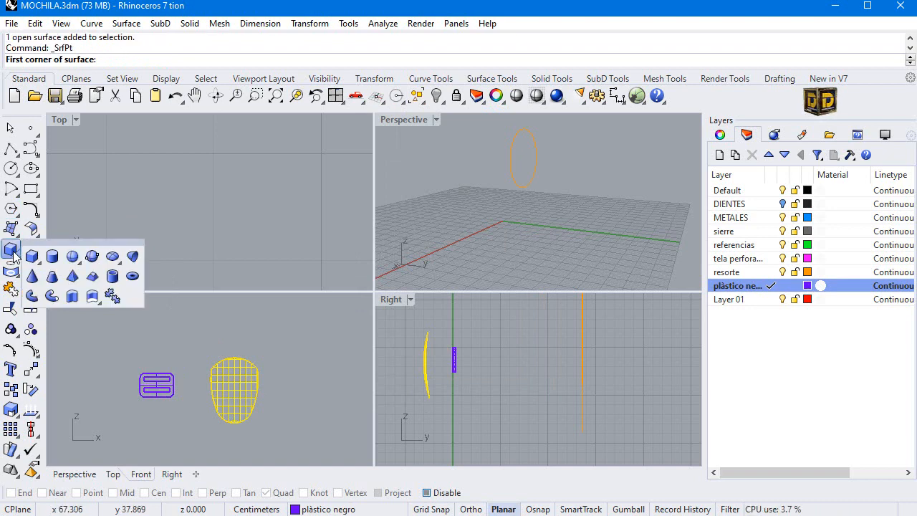
click(91, 296)
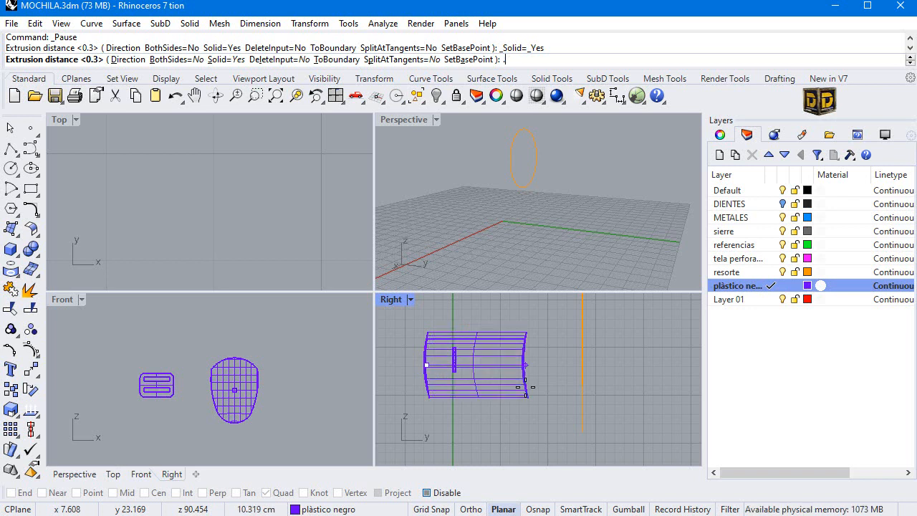
text(.1)
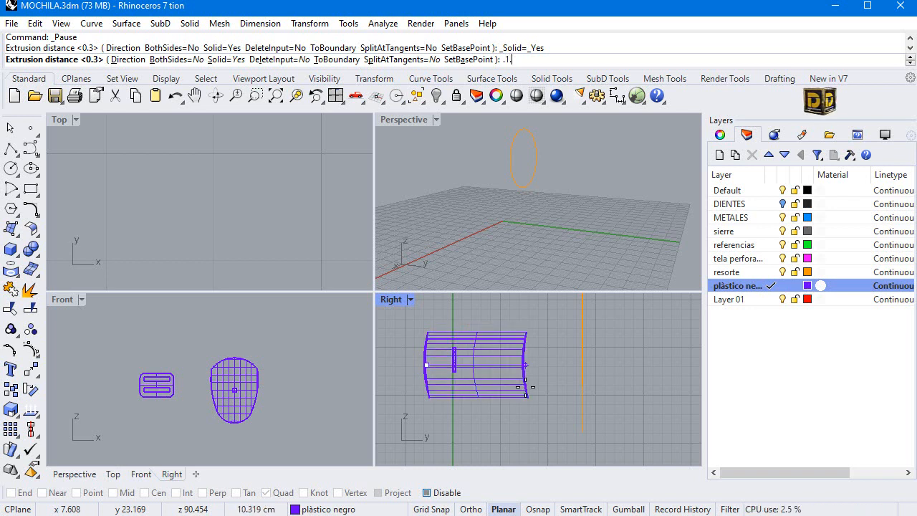
text(1.6)
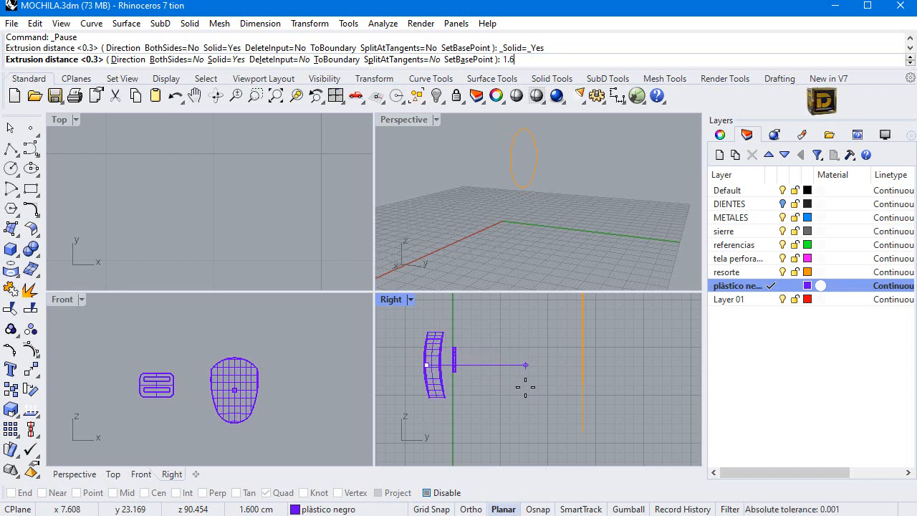
key(Return)
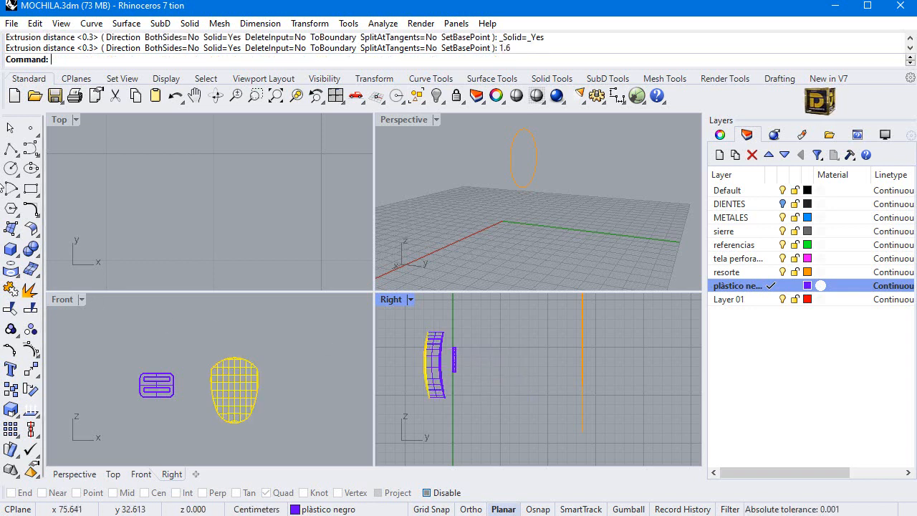
- Draw a wavy degree-3 control-point curve lengthwise through the solid in the Right view, extending past its upper and lower ends
click(11, 148)
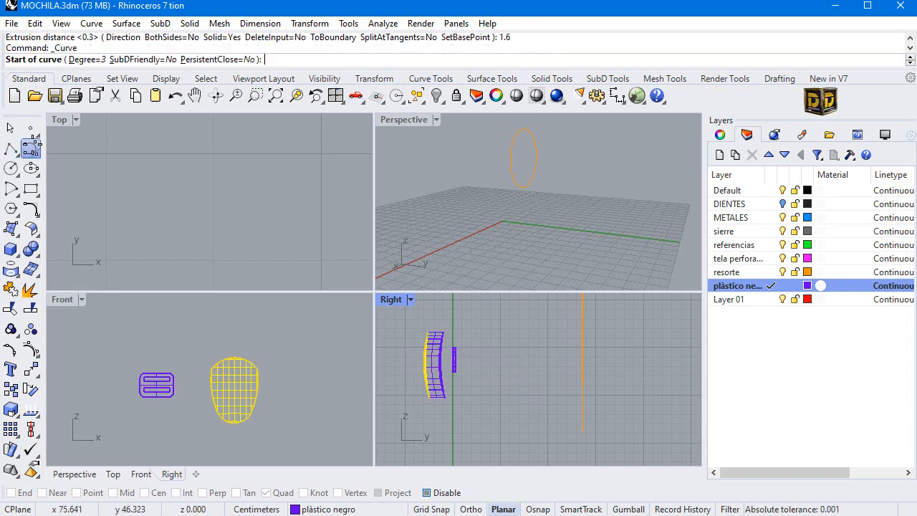
double_click(393, 299)
scroll(213, 234, up, 1)
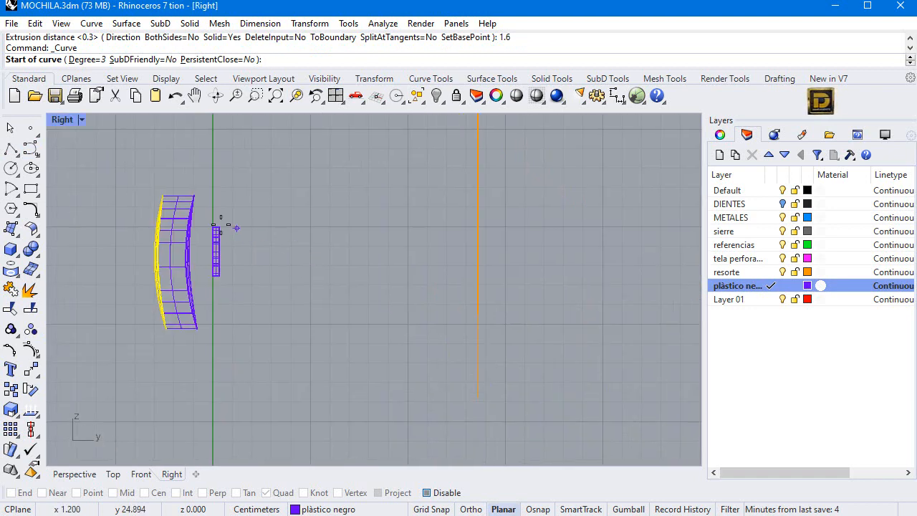
scroll(168, 183, up, 1)
click(176, 179)
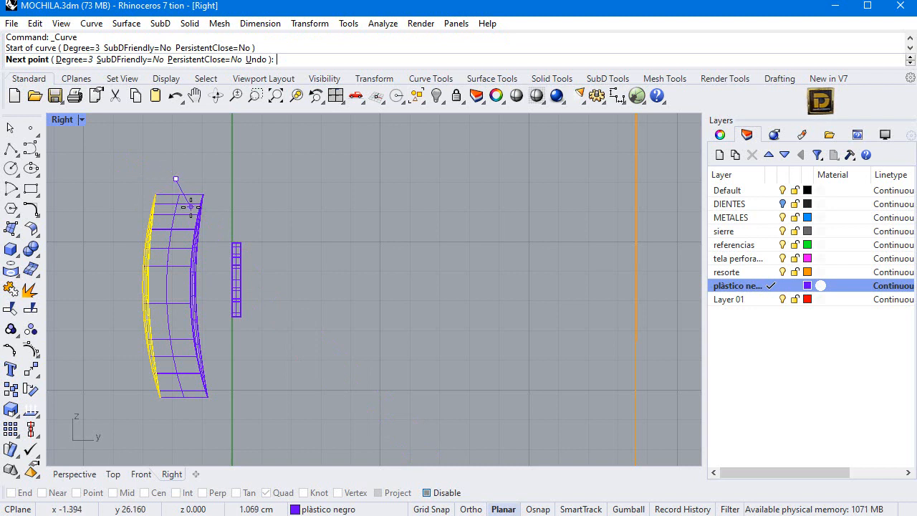
click(190, 207)
click(185, 235)
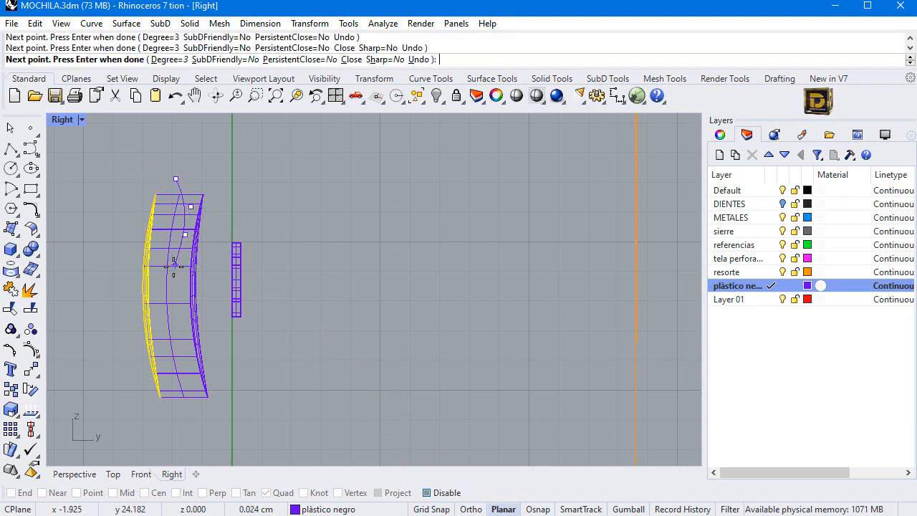
click(176, 315)
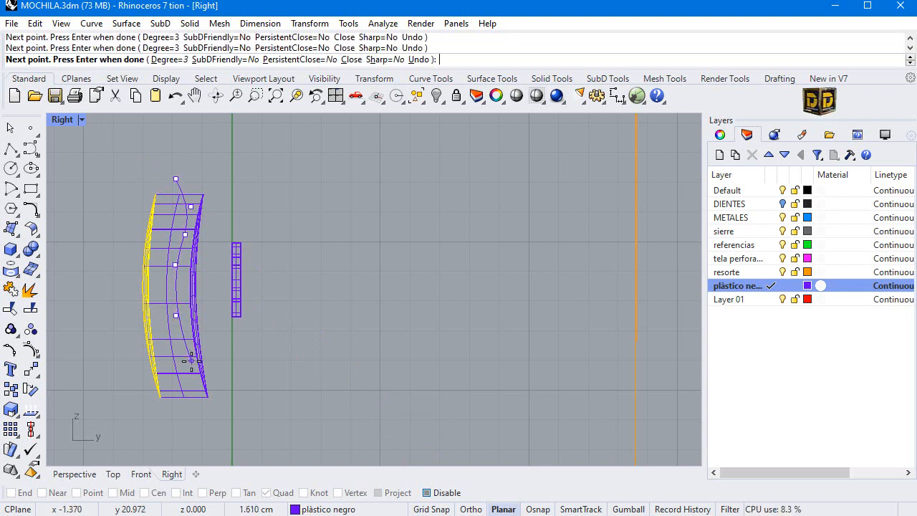
click(188, 422)
key(Return)
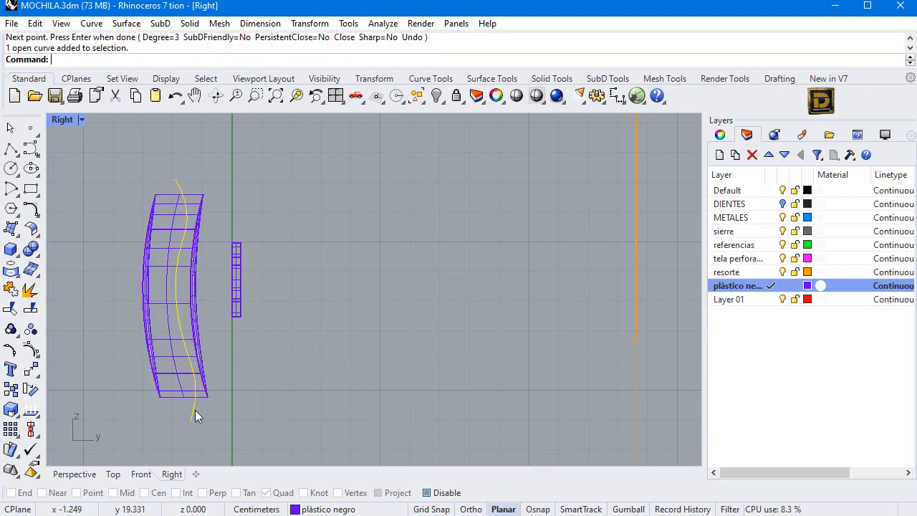
- Trim away the buckle-side portion of the solid with the wavy curve in the Right view
click(12, 309)
click(192, 225)
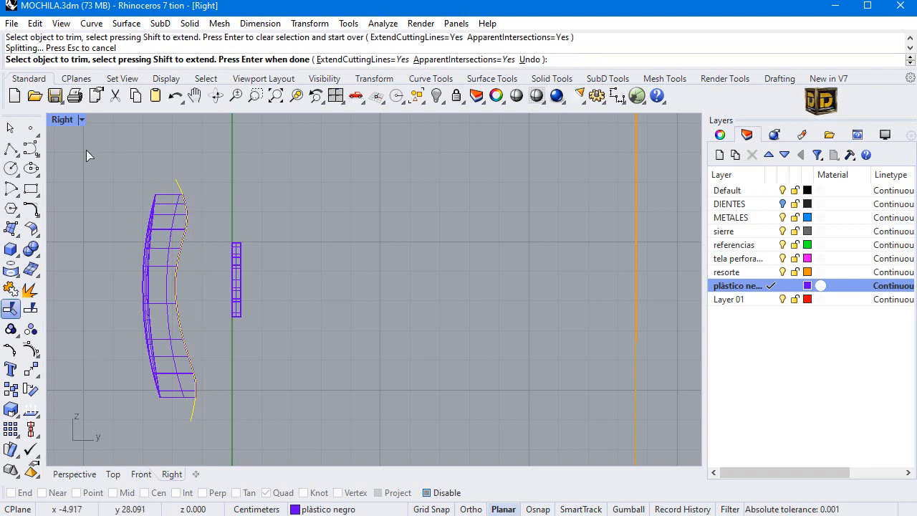
double_click(56, 122)
right_drag(504, 165, 479, 185)
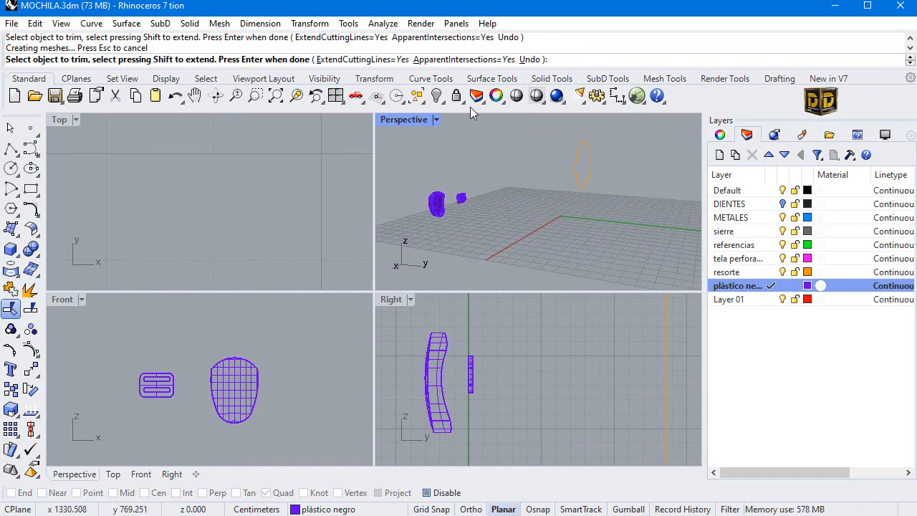
- Hide the two orange curves so that only the trimmed part and the buckle remain in Perspective
key(ctrl+z)
right_click(548, 140)
drag(535, 133, 674, 269)
click(436, 96)
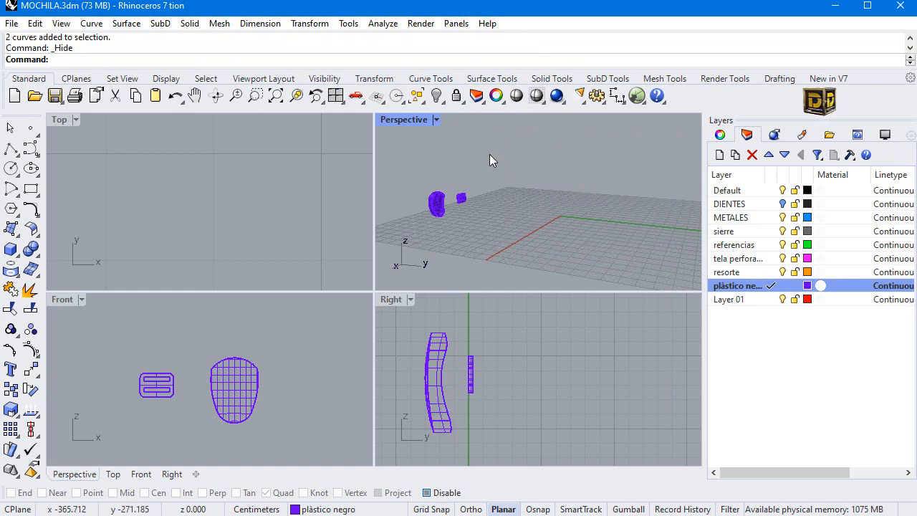
middle_click(489, 154)
click(504, 152)
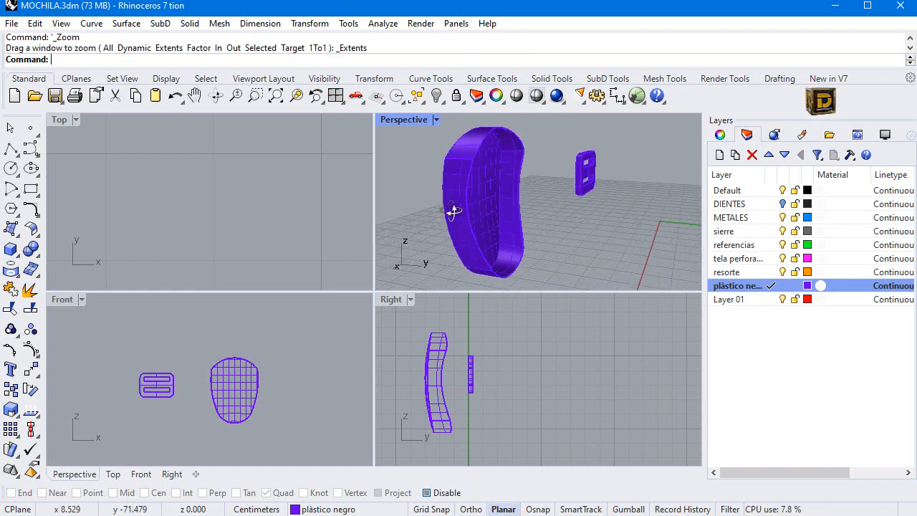
right_drag(453, 211, 527, 205)
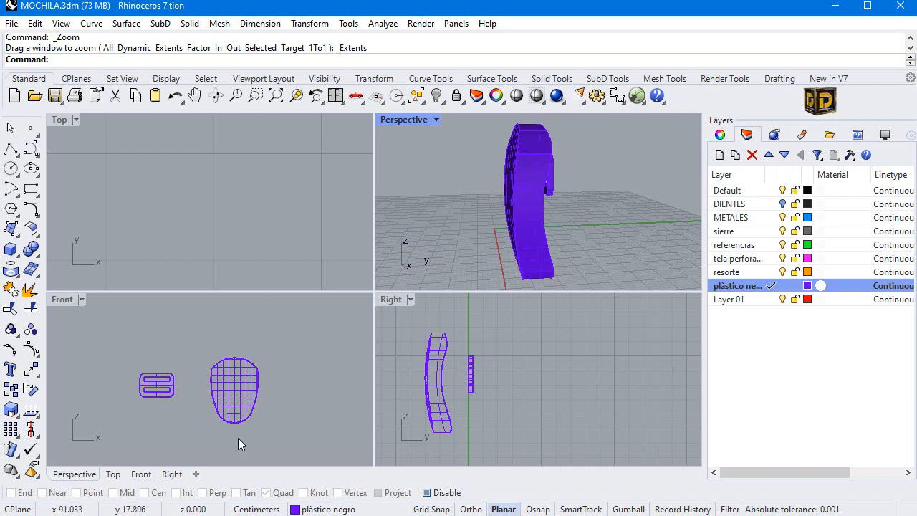
- Draw an upright inscribed triangle with a radius of about 0.7 cm near the part's lower end in the Front view
scroll(240, 416, up, 3)
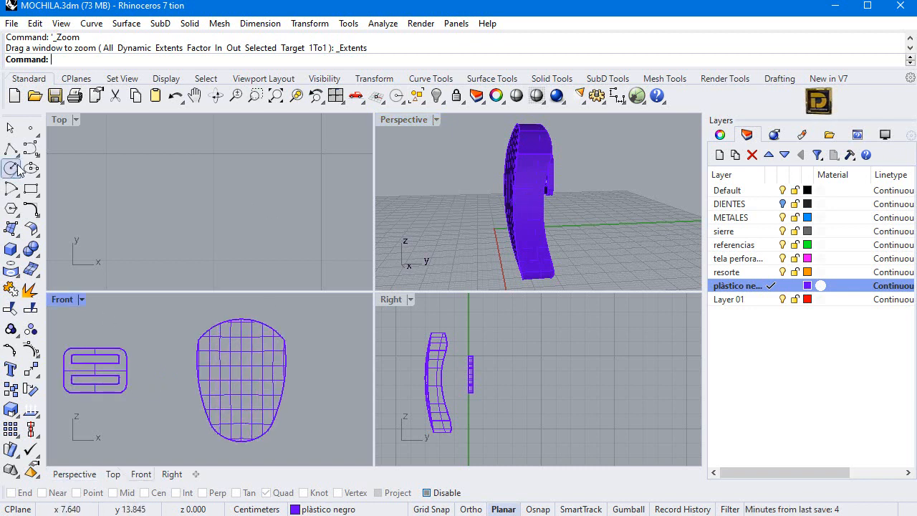
click(11, 207)
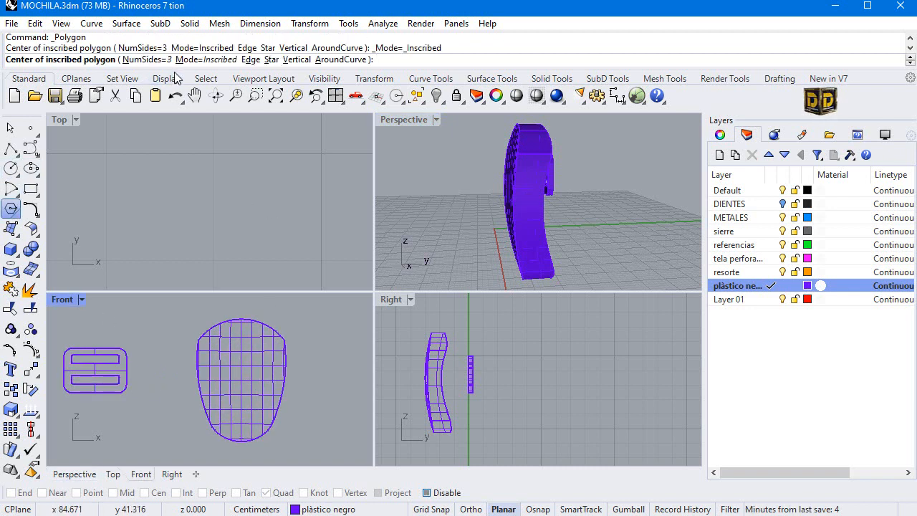
click(239, 424)
scroll(239, 409, up, 1)
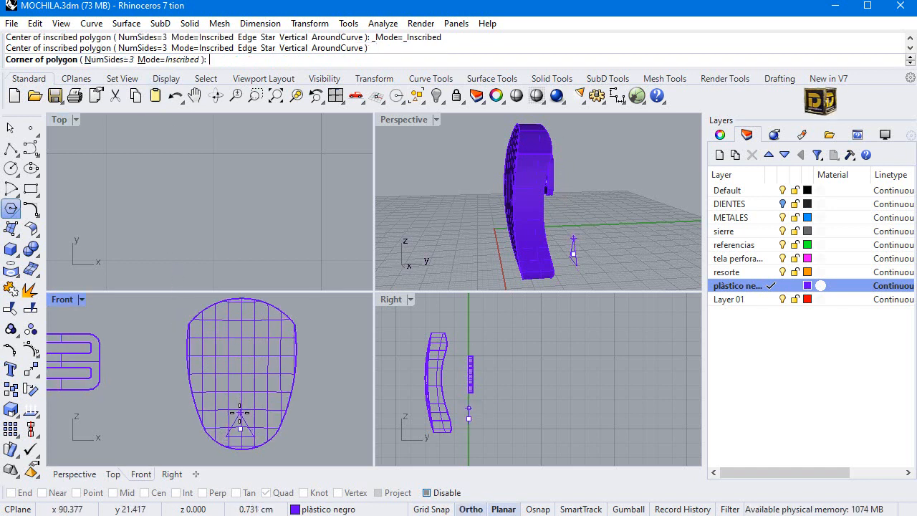
click(240, 414)
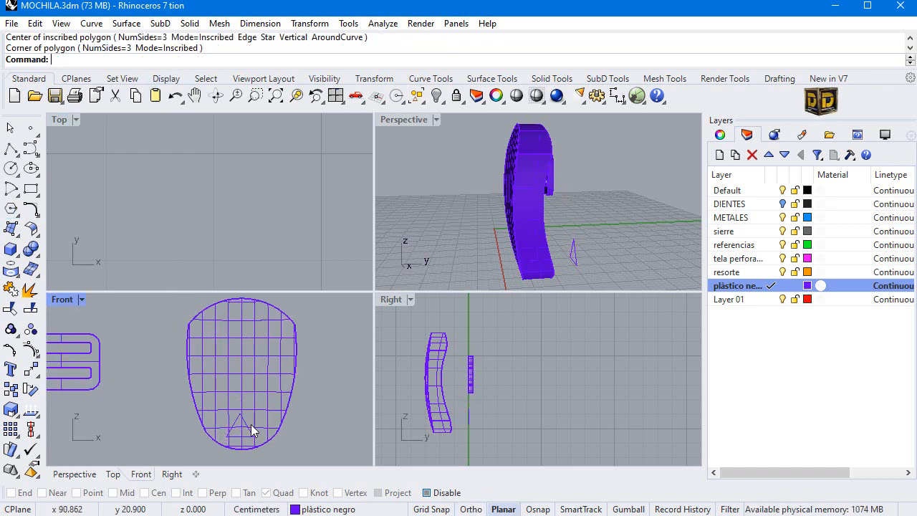
- Fillet all corners of the triangle with a radius of 0.1 cm
click(35, 211)
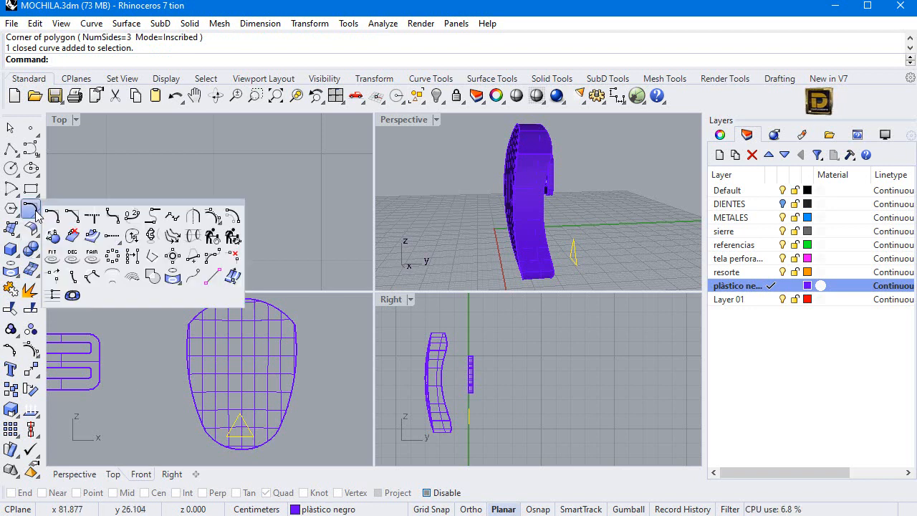
click(110, 217)
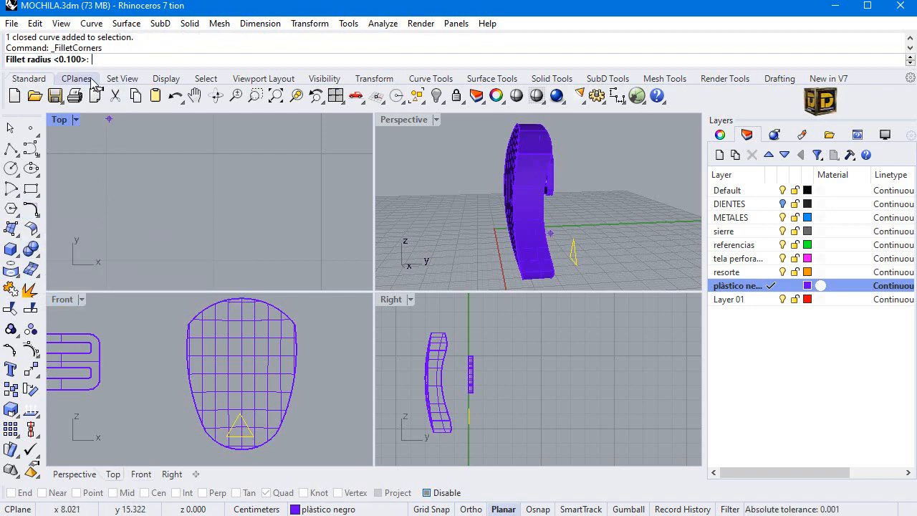
key(Return)
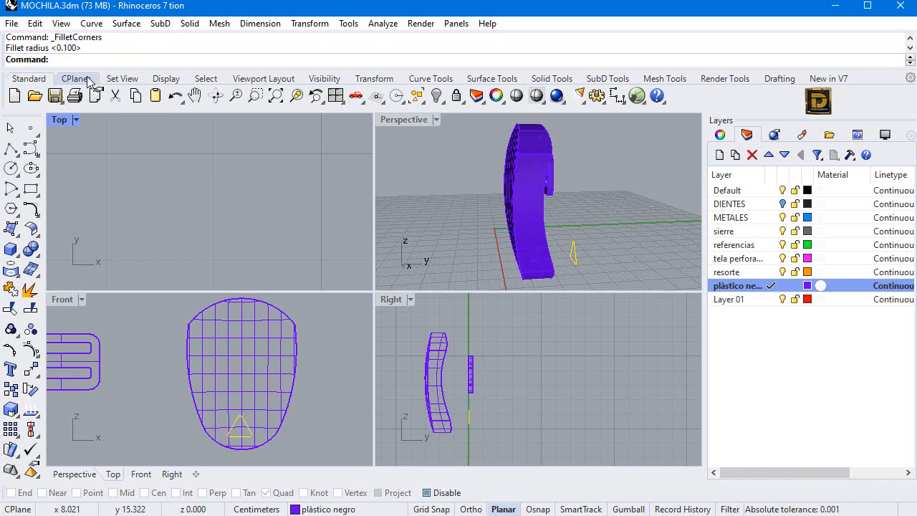
- Copy the rounded triangle once to its upper left in the Front view
click(11, 389)
scroll(266, 436, up, 3)
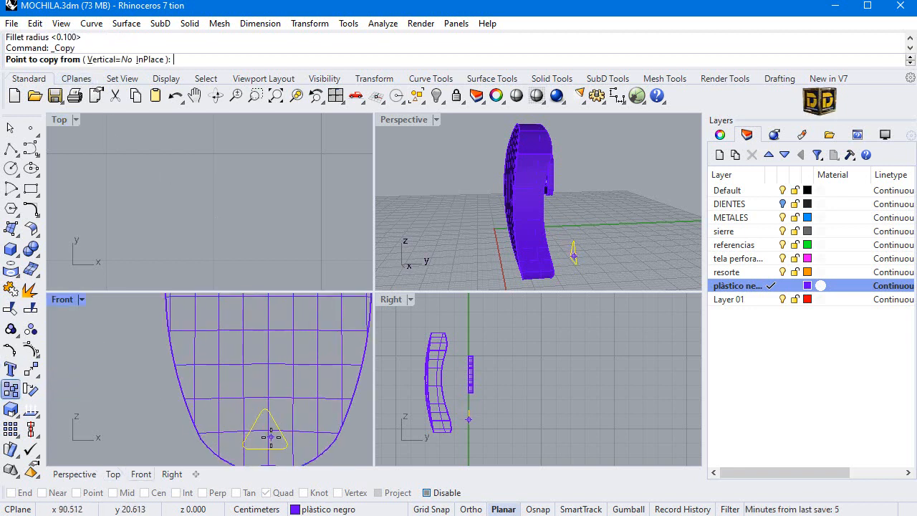
click(269, 437)
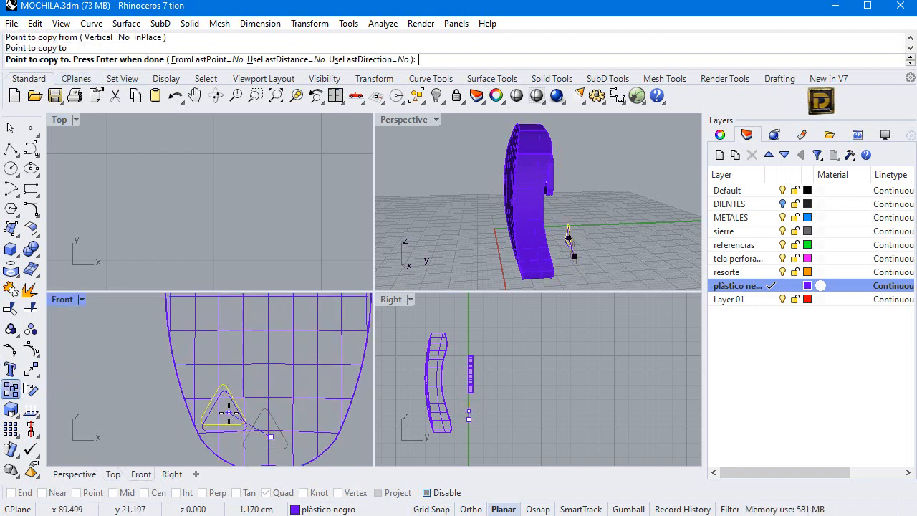
key(Return)
- Scale the copied triangle down in 2D about a base point near its centre, to slightly smaller than the original
click(237, 410)
click(310, 26)
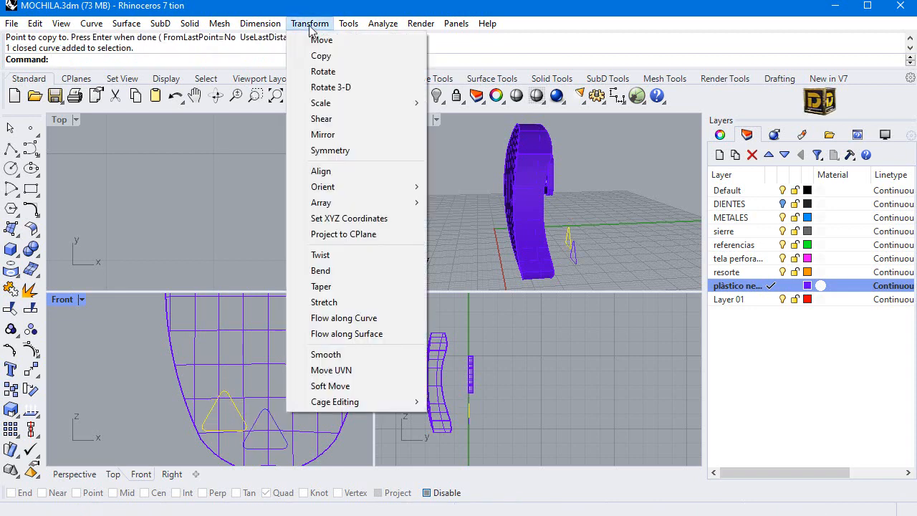
mouse_move(336, 102)
click(483, 119)
key(Return)
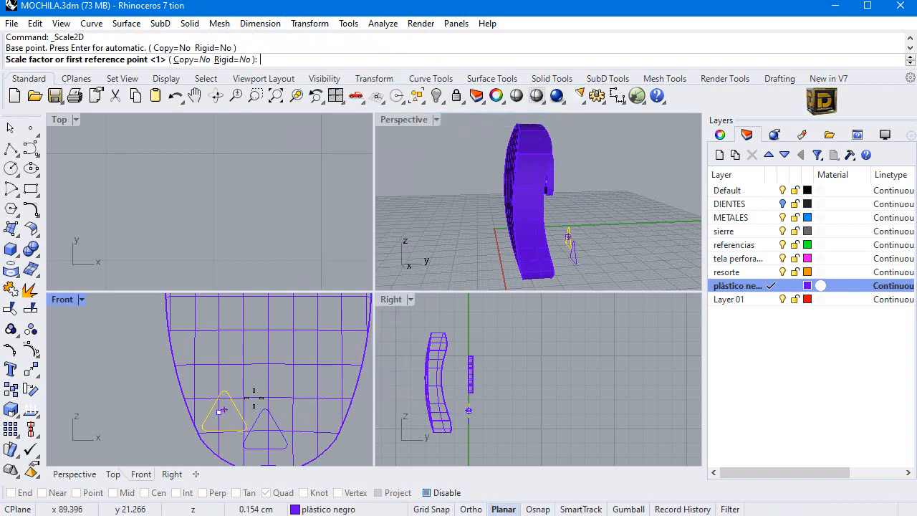
shift+click(298, 388)
shift+click(274, 385)
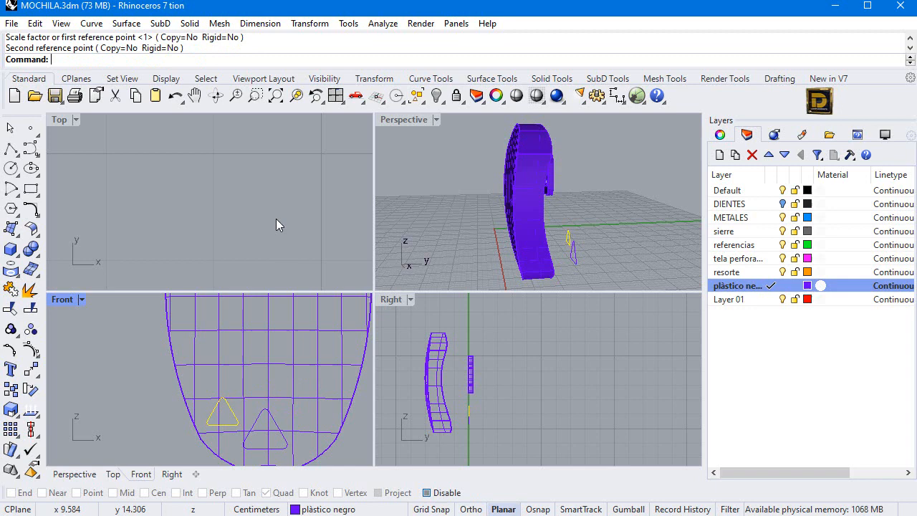
- Rotate the smaller triangle 180 degrees so it points down, and shift it slightly closer to the original triangle
click(34, 393)
click(220, 414)
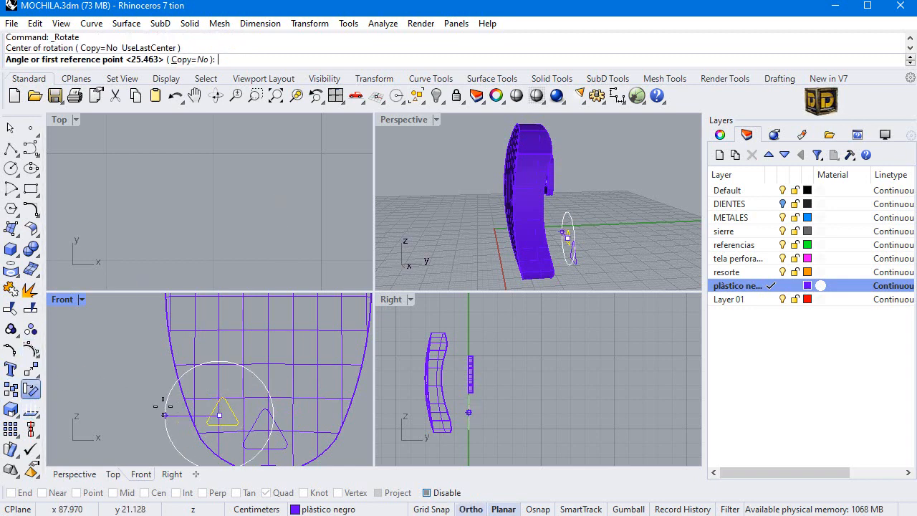
shift+click(164, 413)
shift+click(276, 383)
drag(229, 418, 242, 420)
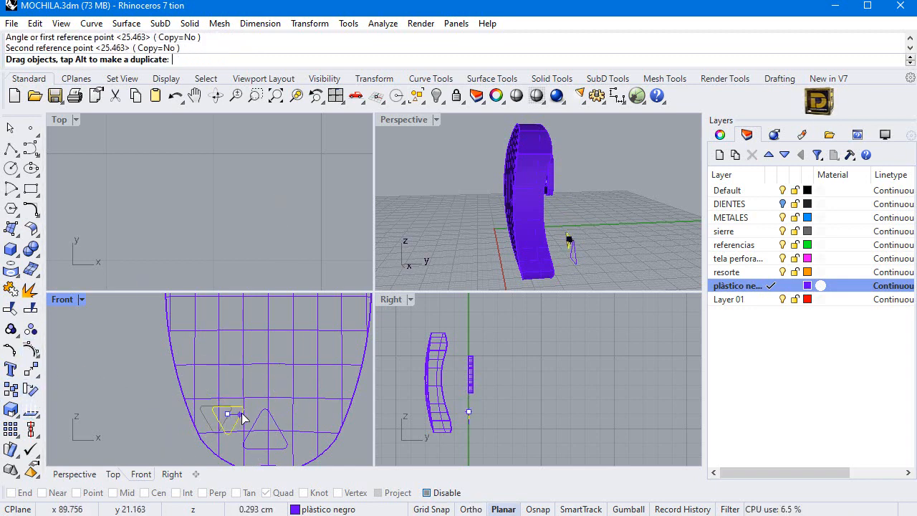
- Mirror a copy of the inverted triangle across the vertical axis through the part's lower quadrant, with object snaps enabled
click(32, 370)
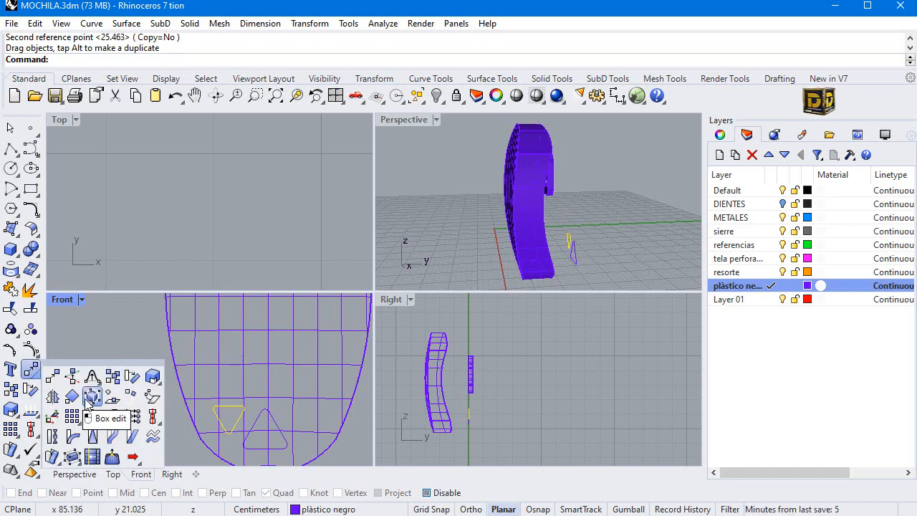
click(53, 396)
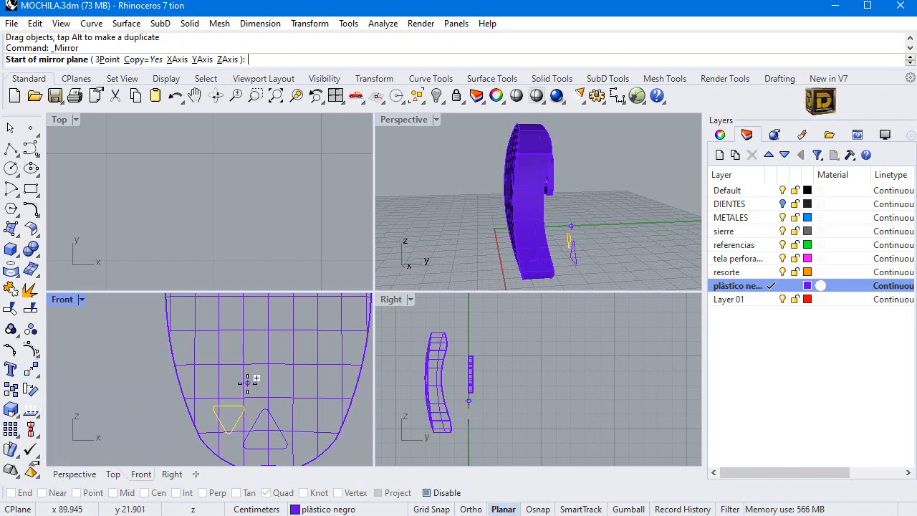
scroll(247, 383, down, 2)
click(430, 493)
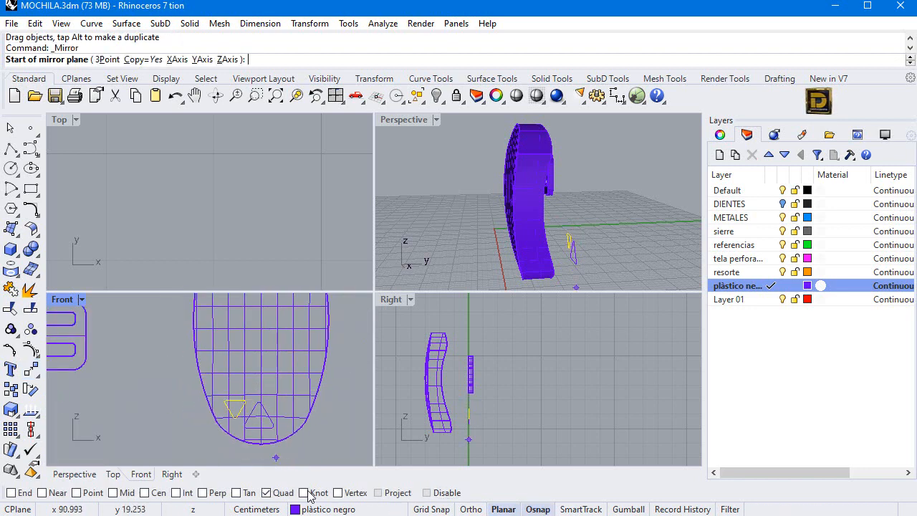
click(260, 442)
click(261, 363)
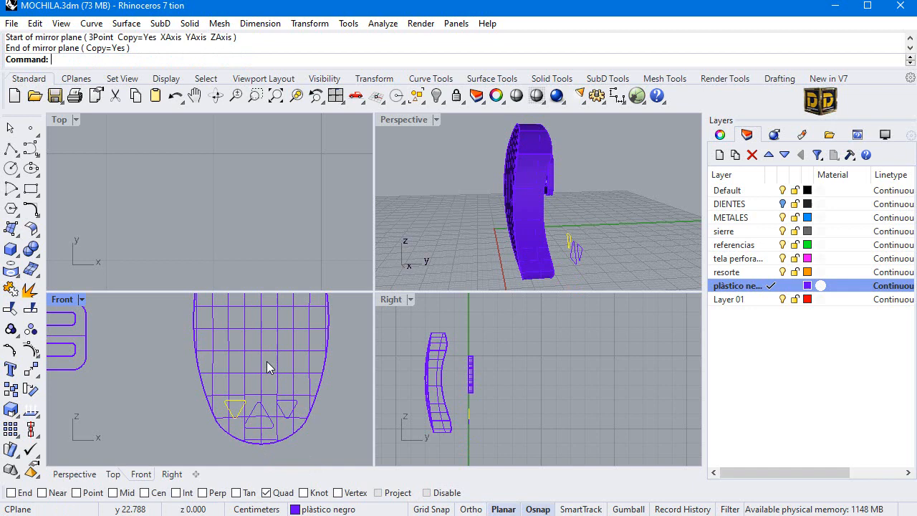
- Trim the part's face in the Front view inside the left and central triangles, using all three triangles as cutting curves
click(281, 420)
click(168, 402)
drag(198, 383, 320, 438)
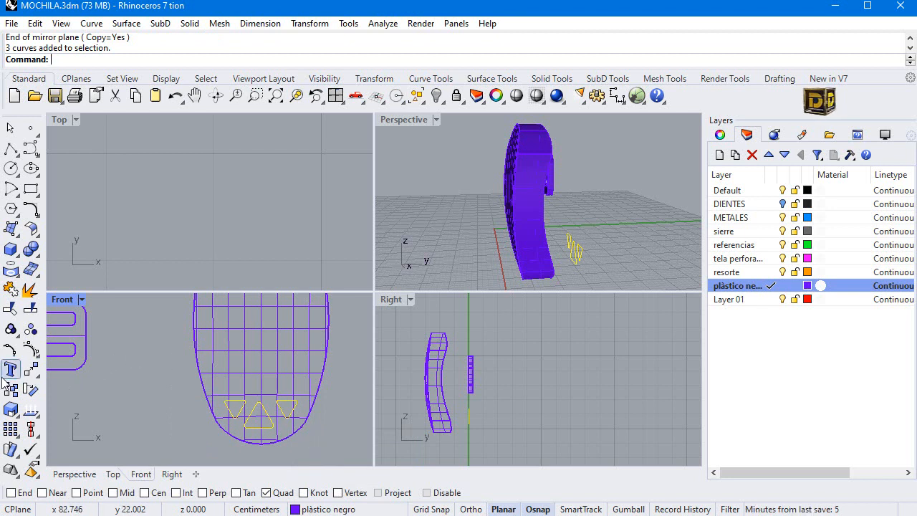
click(10, 309)
scroll(207, 399, up, 3)
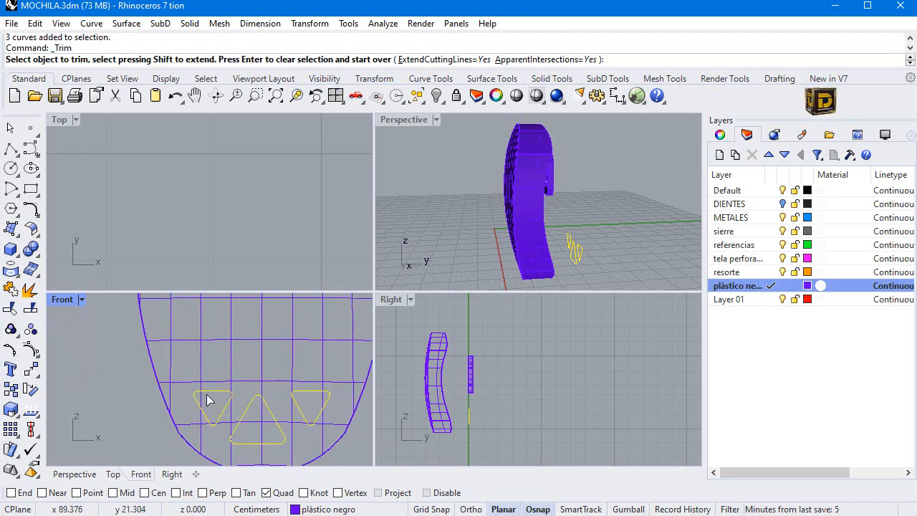
click(208, 400)
click(255, 441)
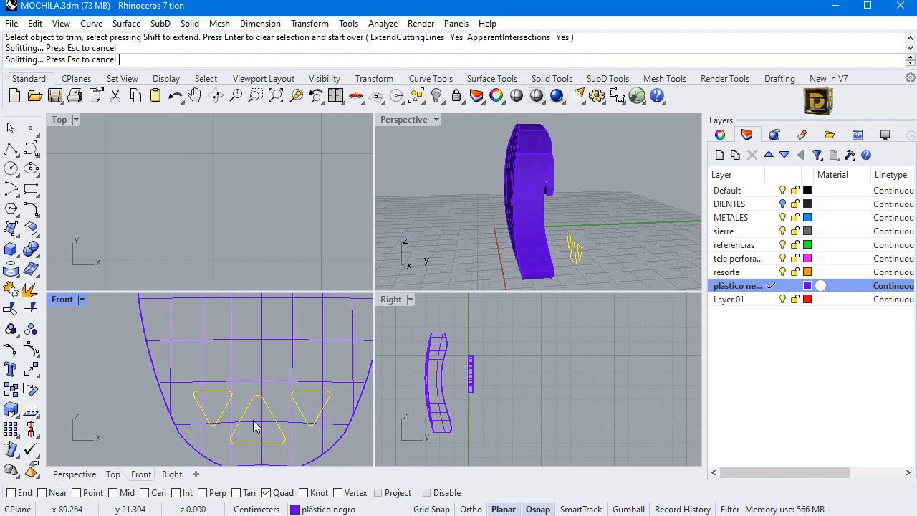
scroll(255, 426, up, 2)
click(262, 427)
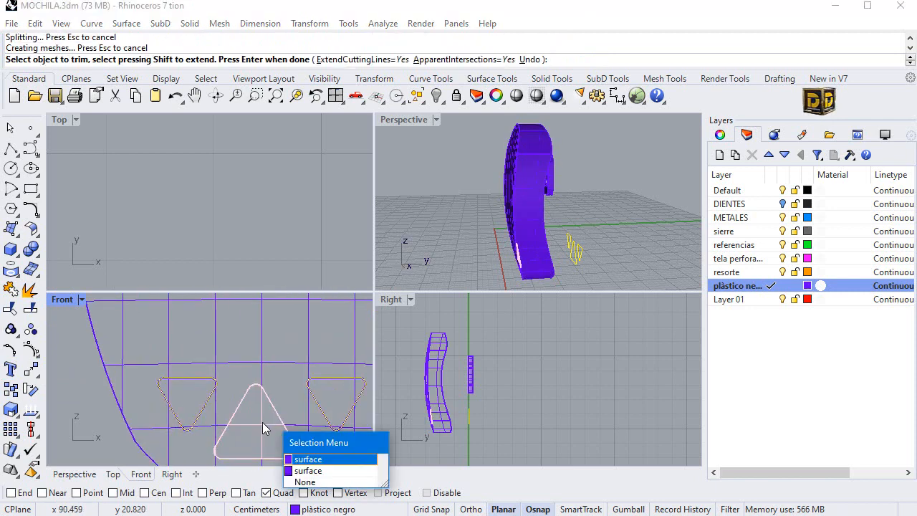
click(319, 470)
- Trim away the surface pieces left inside the three triangles, including the right one, and finish the trim
right_drag(444, 243, 476, 222)
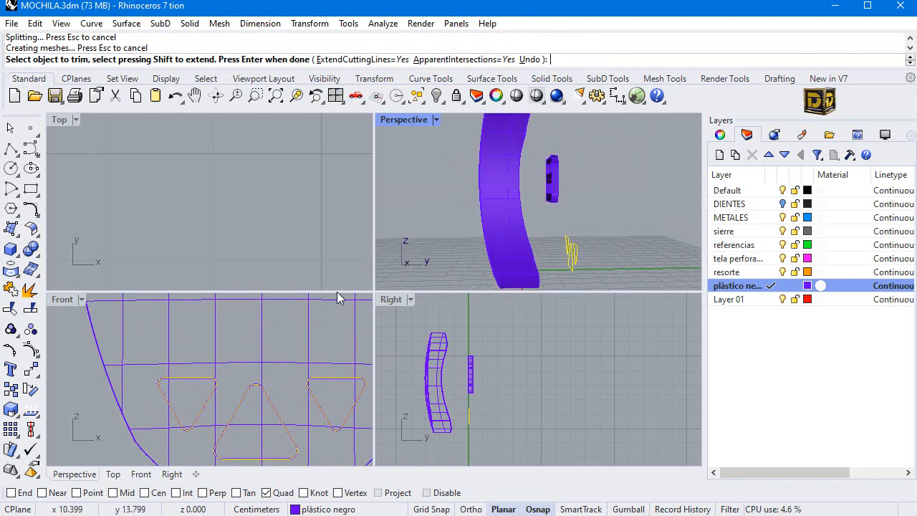
click(250, 435)
scroll(165, 393, up, 6)
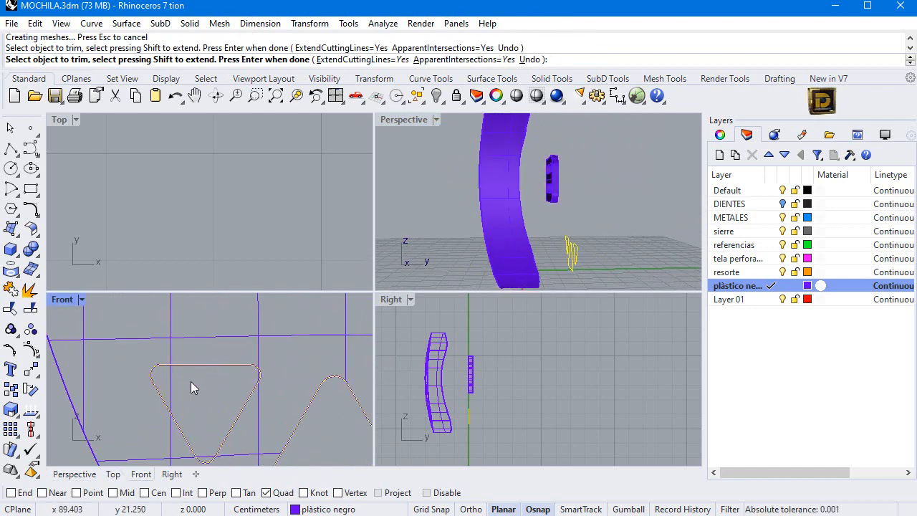
click(179, 374)
scroll(154, 360, down, 6)
scroll(345, 380, up, 5)
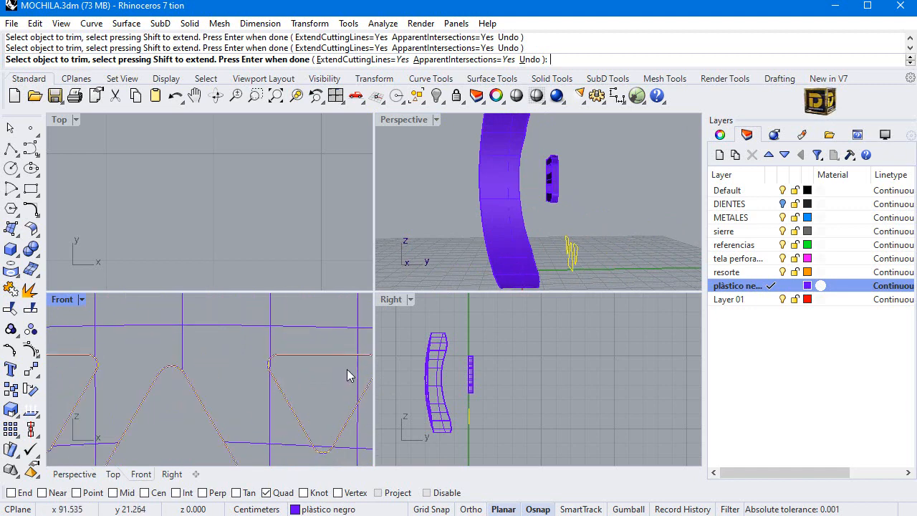
right_click(332, 376)
- Leave the repeated Trim command and delete the extra open surface overlapping the part's front face
right_drag(514, 211, 613, 218)
right_click(565, 191)
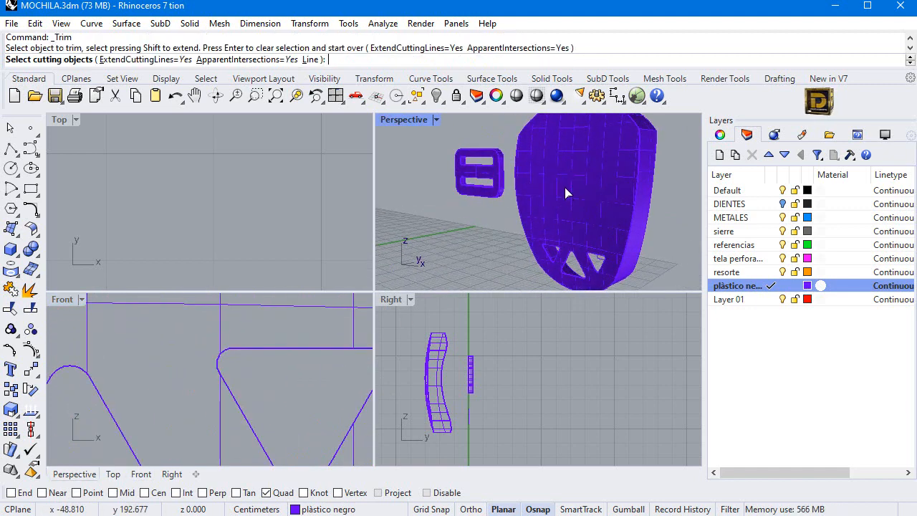
click(566, 191)
click(616, 226)
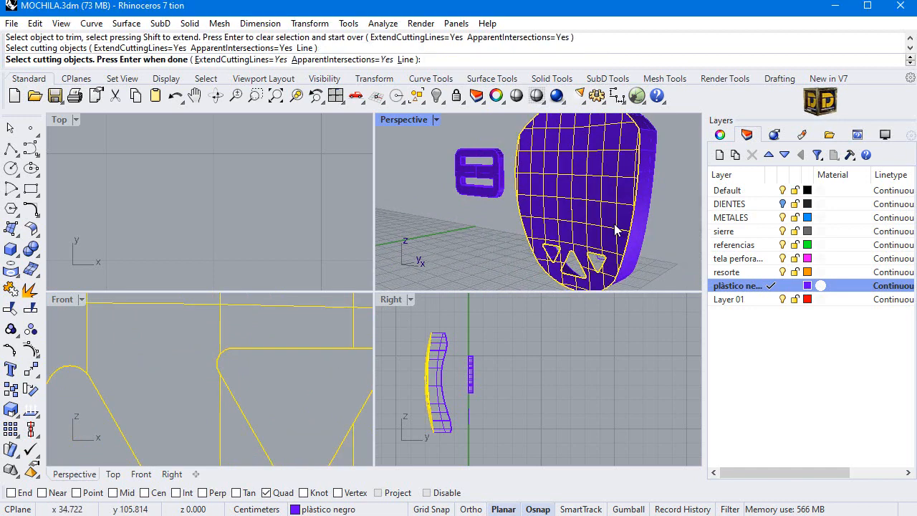
key(Escape)
click(607, 191)
key(Delete)
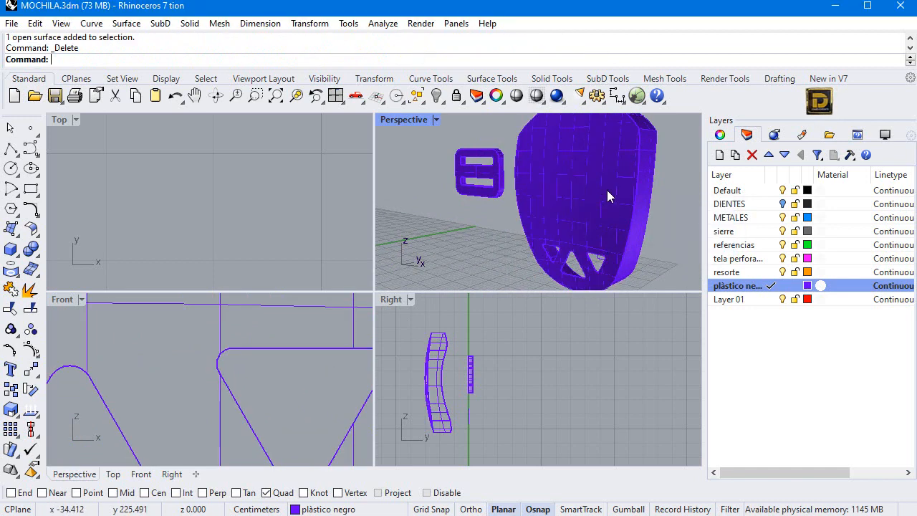
- Draw a centre-based rectangle on the part's upper body in the Front view and shift it slightly up, clear of the triangular holes
double_click(406, 121)
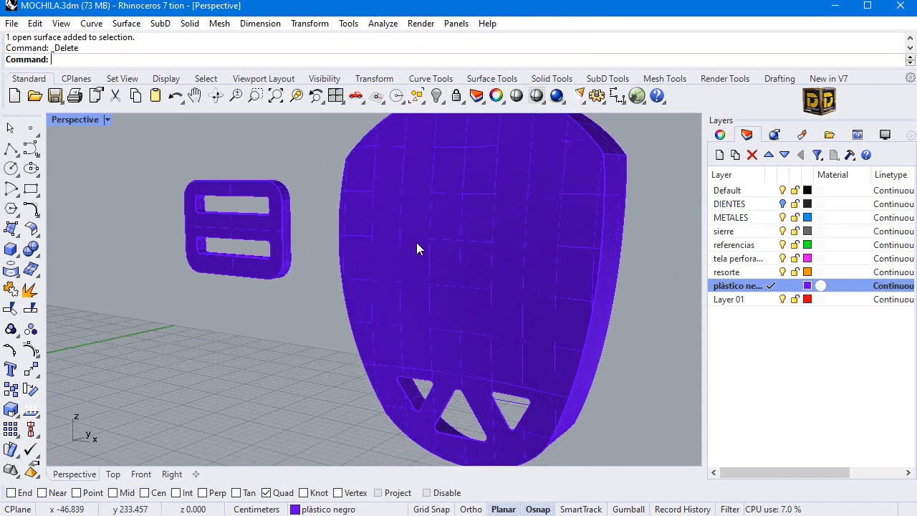
key(ctrl+m)
scroll(217, 376, down, 3)
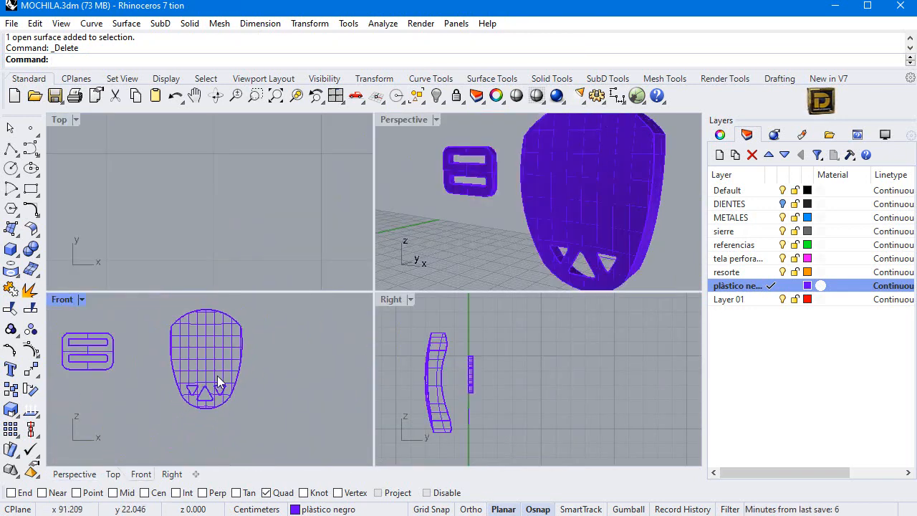
click(29, 195)
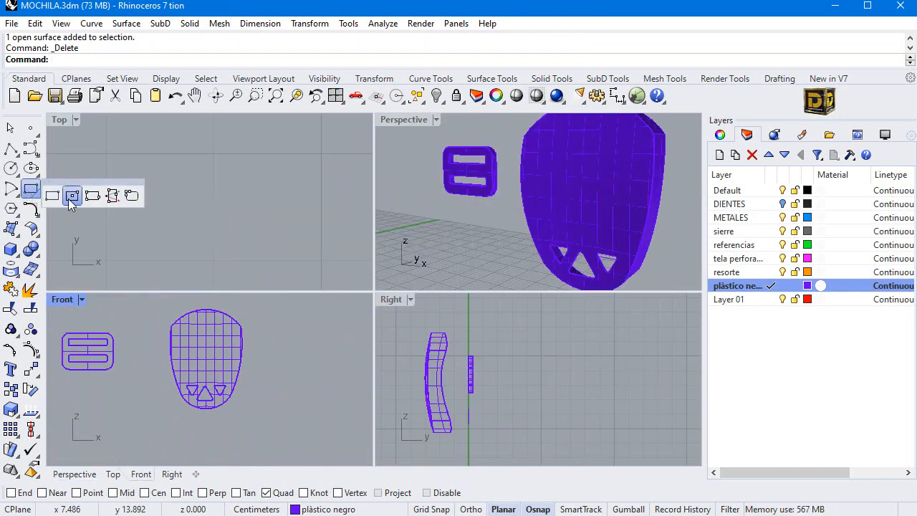
click(73, 197)
click(205, 355)
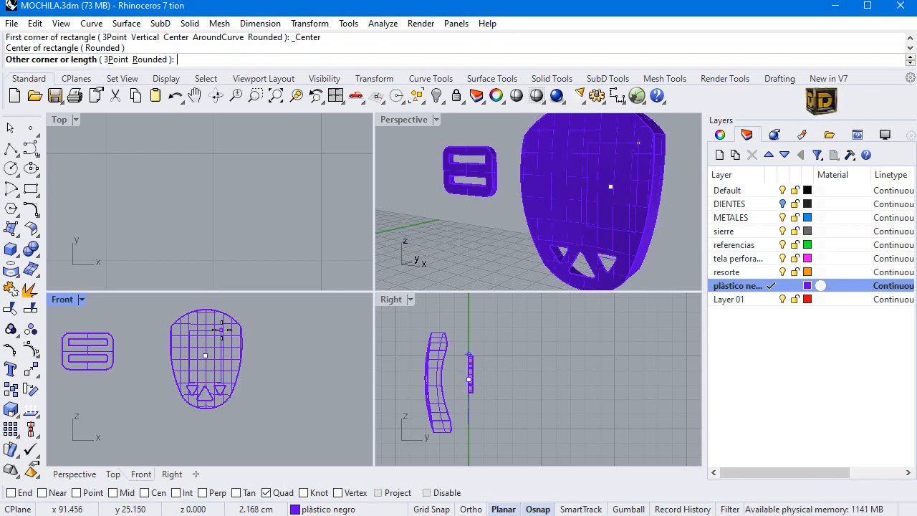
click(229, 332)
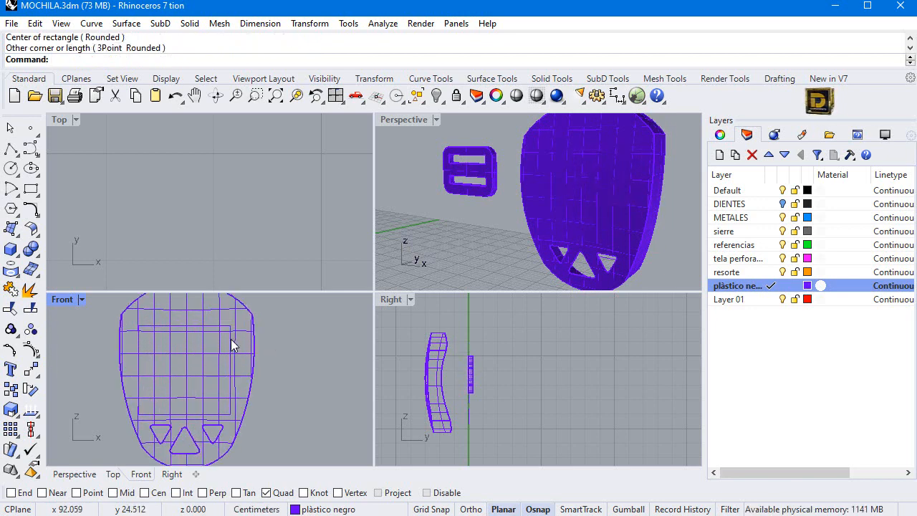
scroll(232, 344, up, 3)
mouse_move(232, 341)
mouse_down()
mouse_move(236, 328)
mouse_move(243, 332)
mouse_up()
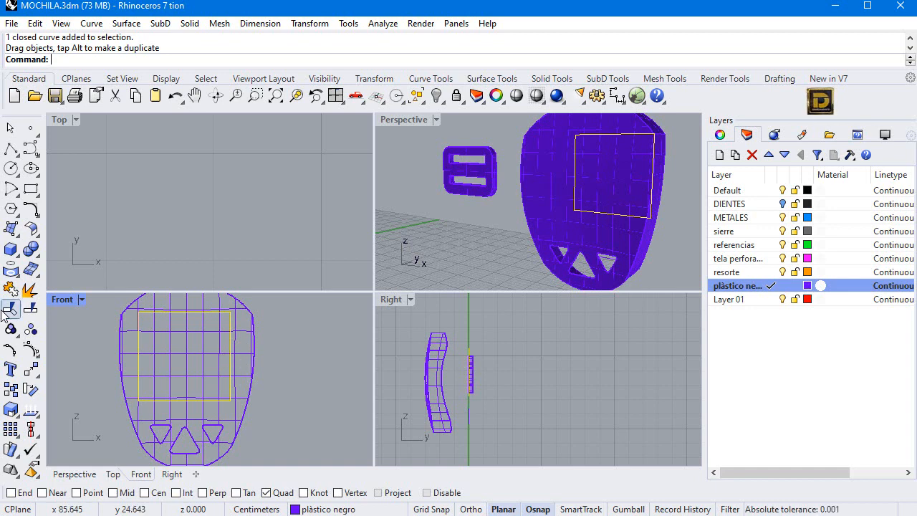
- Trim the part's face inside the rectangle to cut a large opening above the triangular holes
click(12, 310)
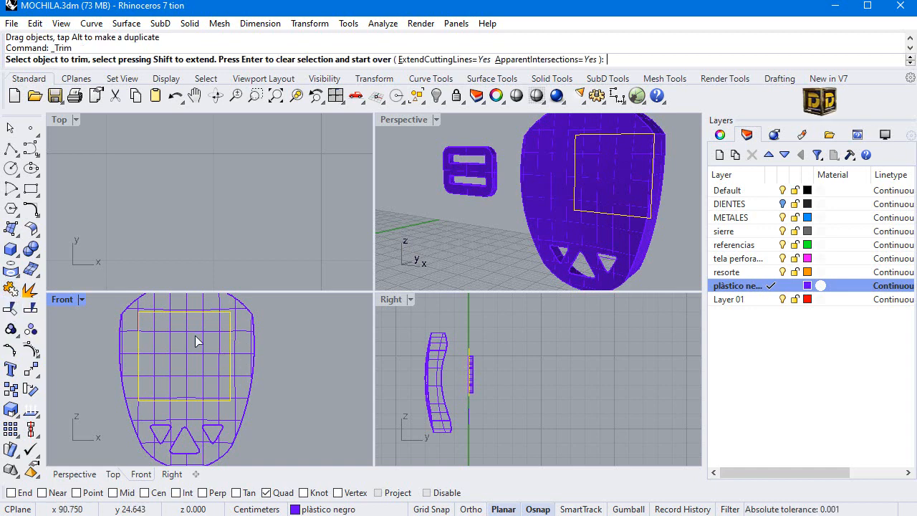
scroll(191, 343, up, 3)
click(141, 382)
scroll(190, 355, down, 3)
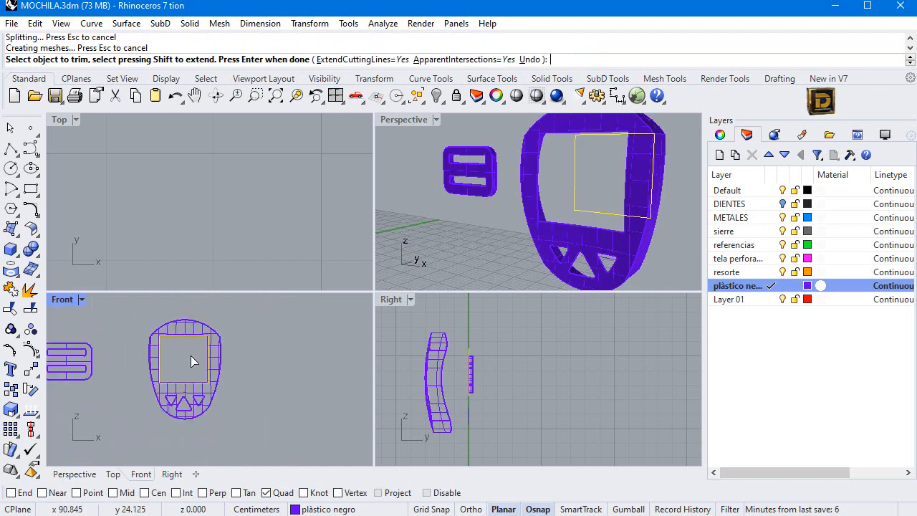
key(Return)
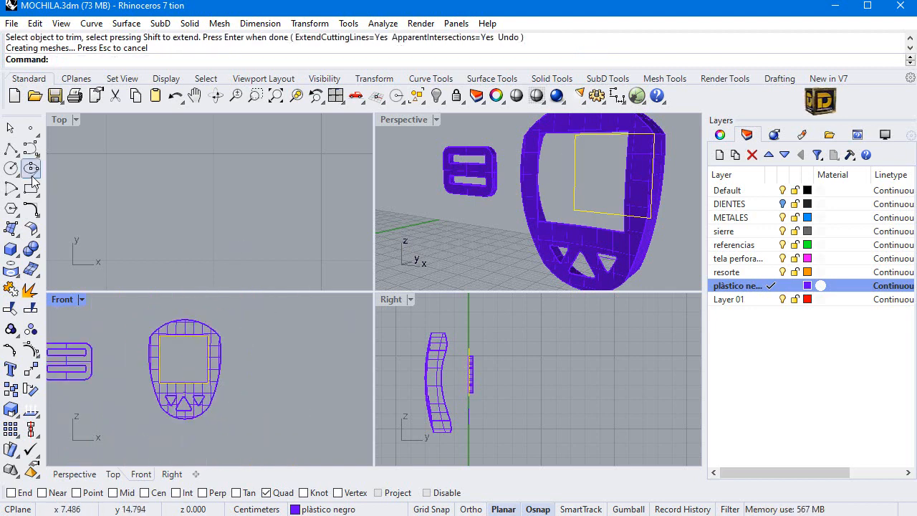
- Draw a horizontal 0.2 cm polyline in the Right view from the rectangular opening's upper corner, starting with the End snap
click(11, 148)
double_click(407, 118)
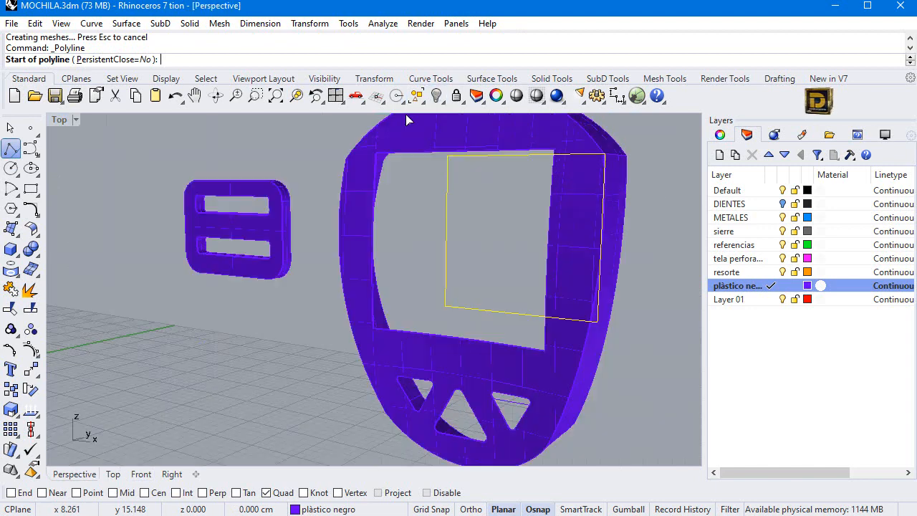
scroll(585, 190, up, 5)
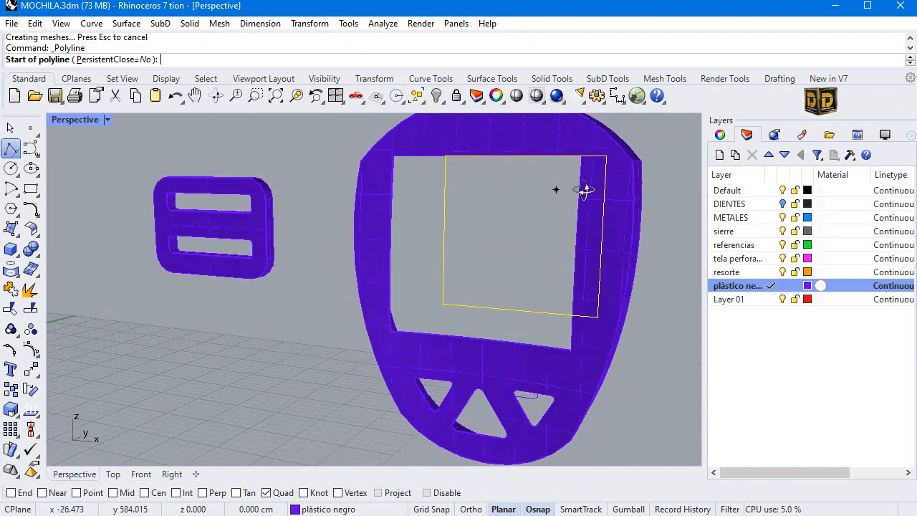
right_click(11, 493)
click(595, 143)
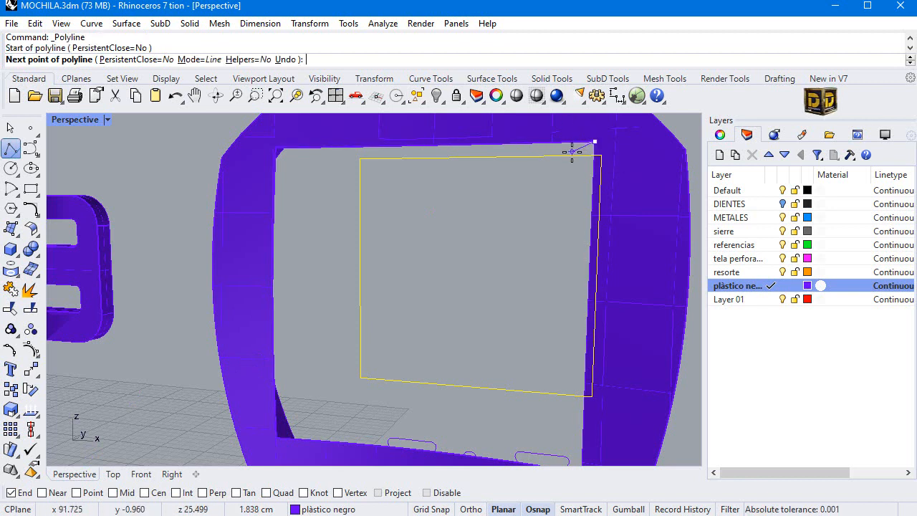
double_click(75, 119)
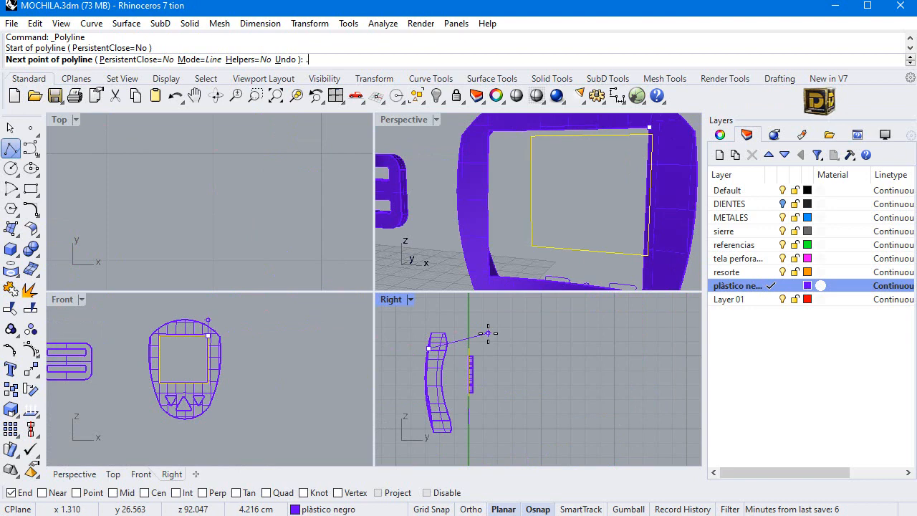
key(Return)
click(600, 363)
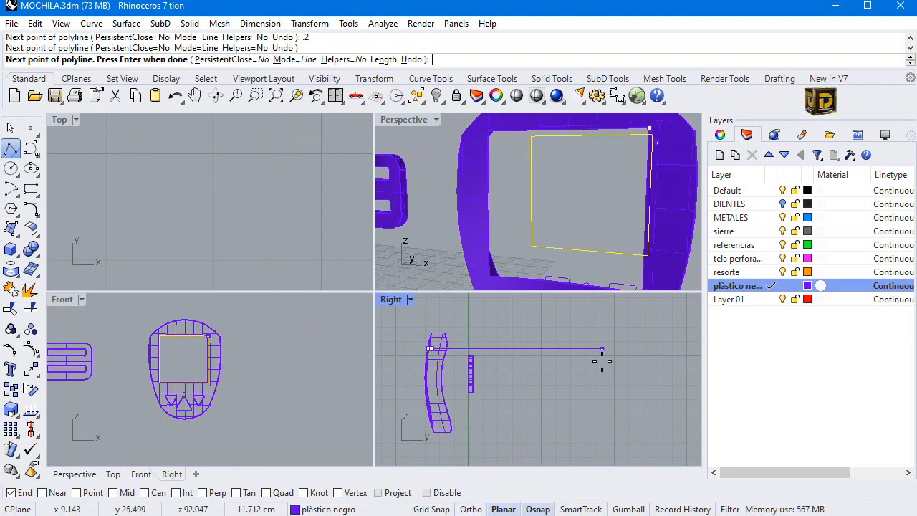
key(Return)
- Draw a short polyline in the Right view from the midpoint of the left triangular hole's upper edge, using the Mid snap
scroll(539, 193, down, 4)
scroll(537, 272, up, 7)
right_click(536, 271)
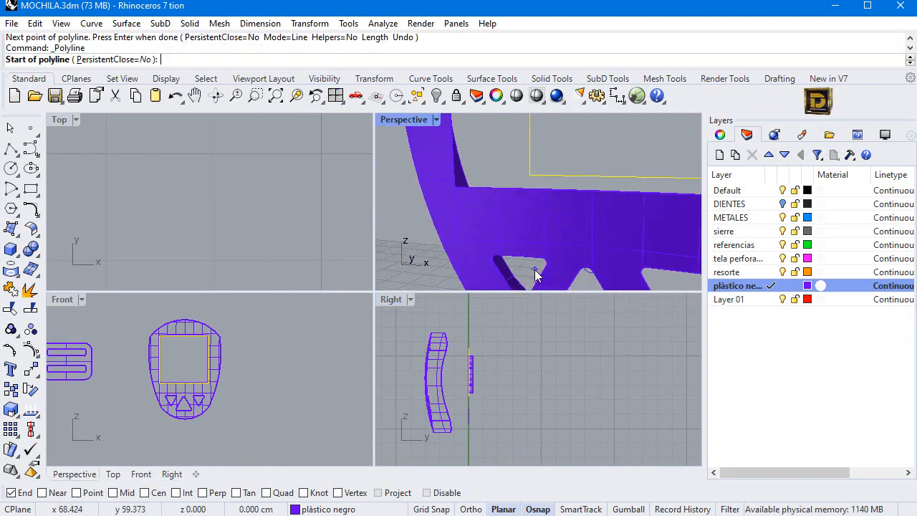
scroll(539, 235, down, 2)
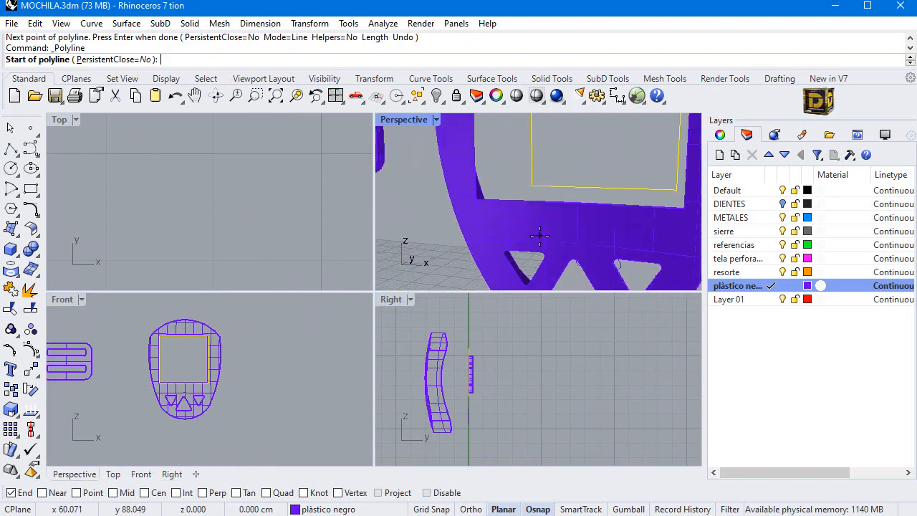
right_click(127, 494)
click(530, 247)
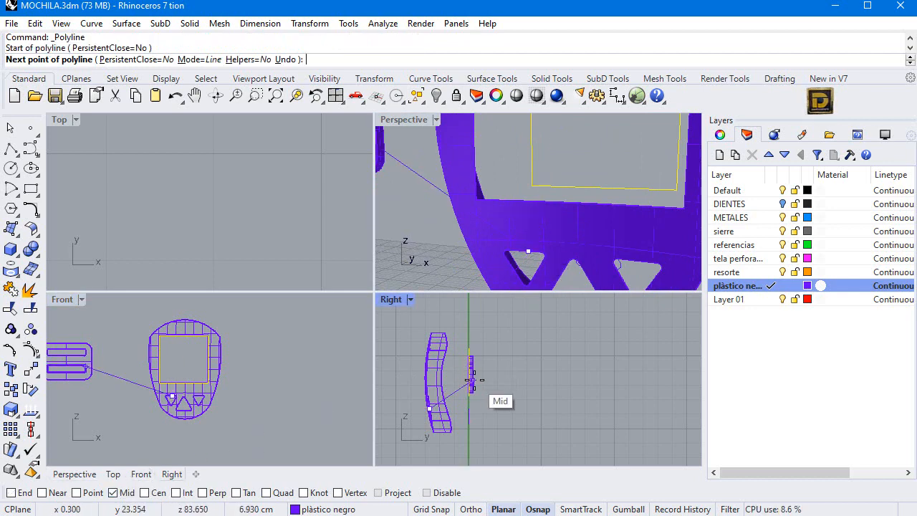
click(472, 379)
right_click(545, 365)
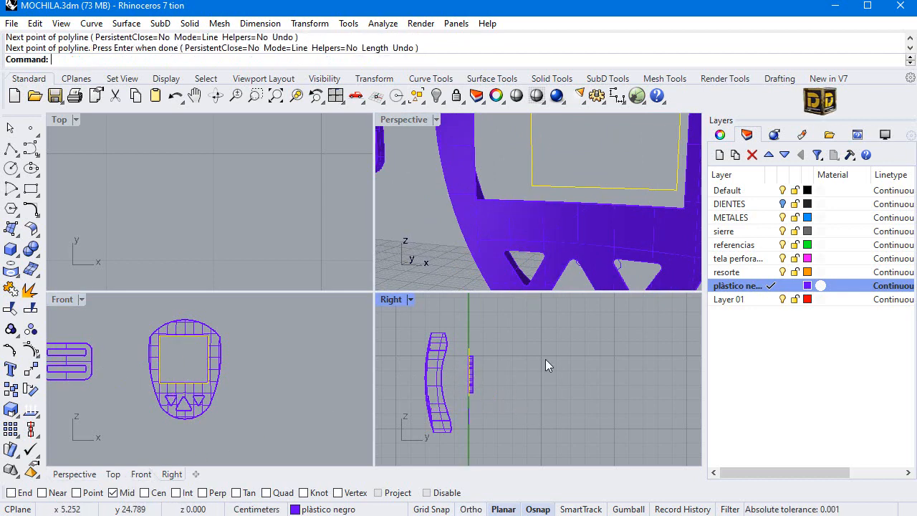
scroll(536, 241, up, 3)
scroll(522, 215, down, 2)
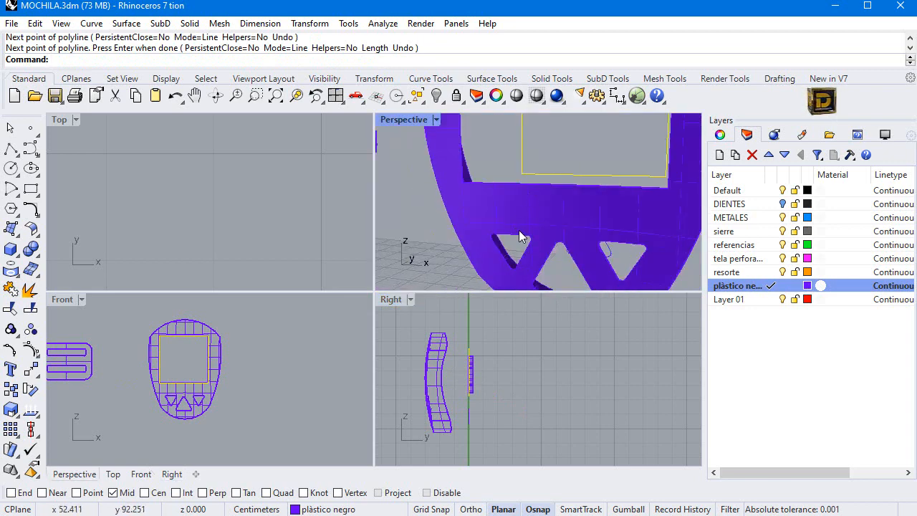
scroll(520, 237, up, 4)
click(521, 199)
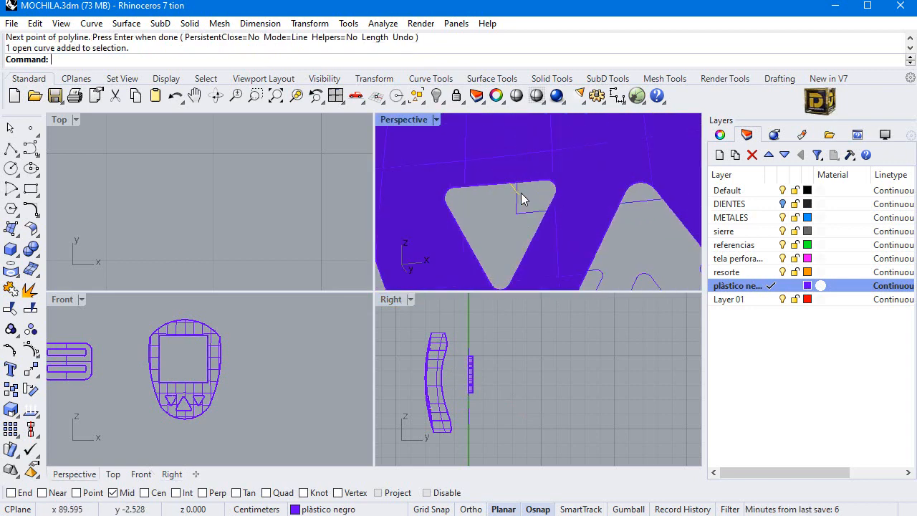
click(32, 471)
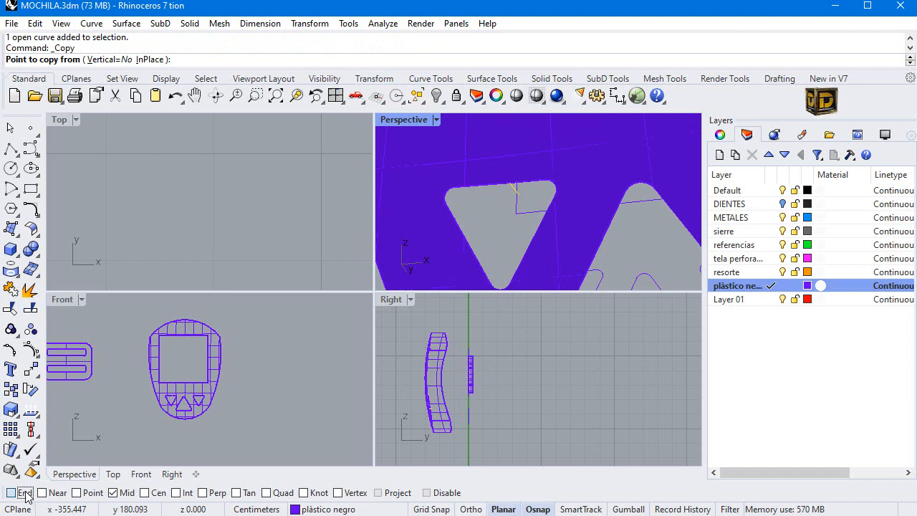
click(508, 183)
scroll(508, 188, down, 2)
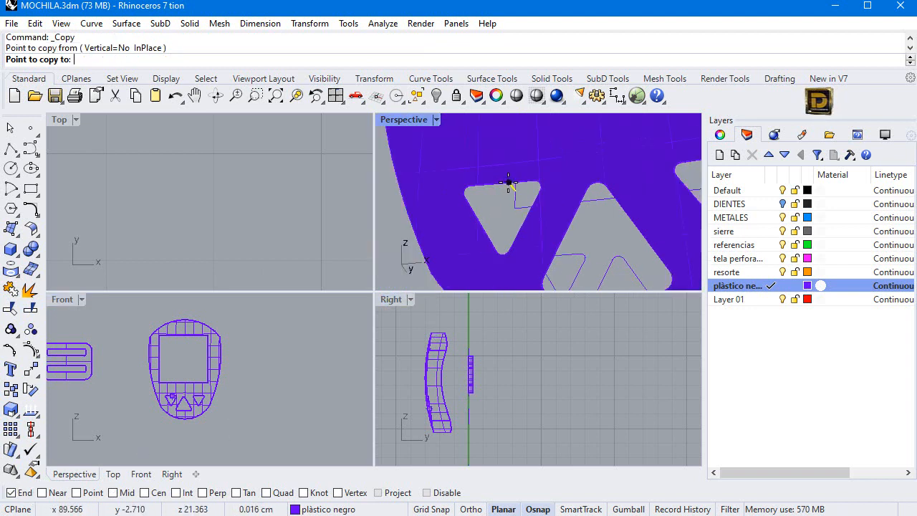
right_click(113, 492)
scroll(562, 247, down, 3)
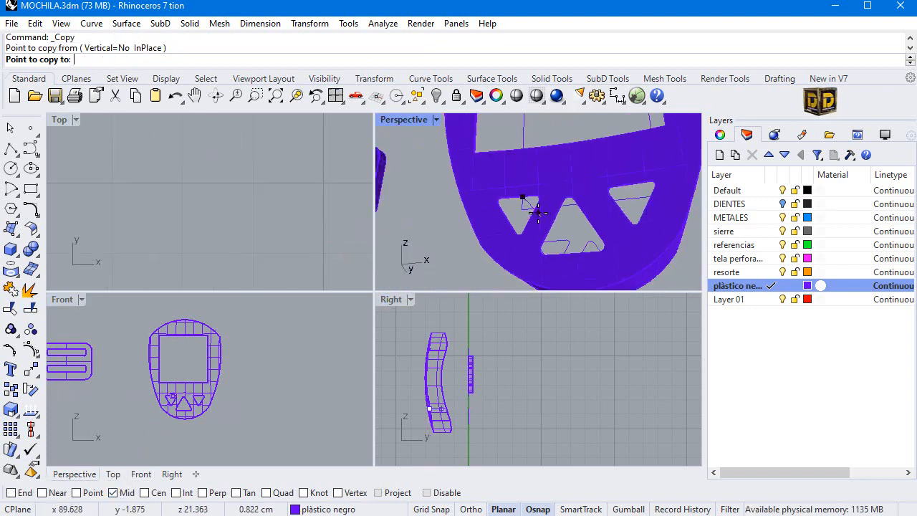
scroll(570, 253, up, 8)
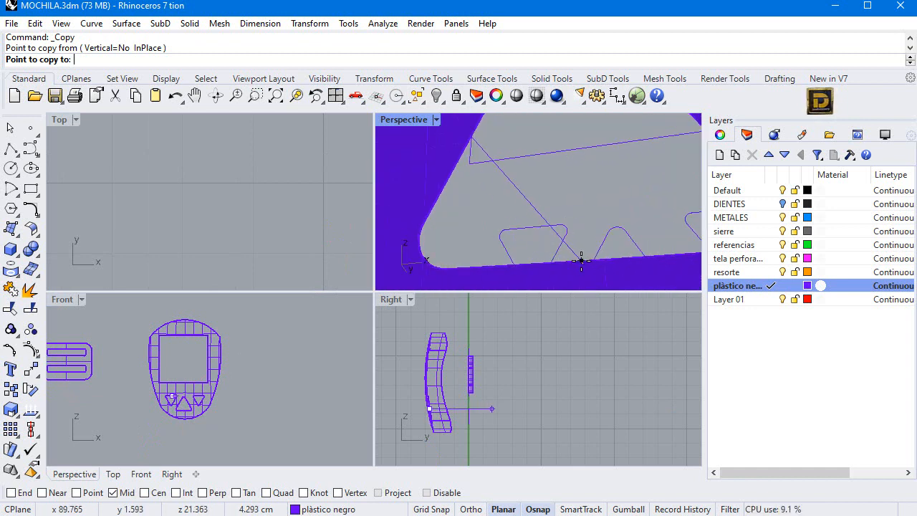
scroll(581, 258, down, 8)
key(Escape)
right_drag(558, 244, 519, 253)
right_drag(510, 220, 490, 223)
scroll(490, 223, down, 5)
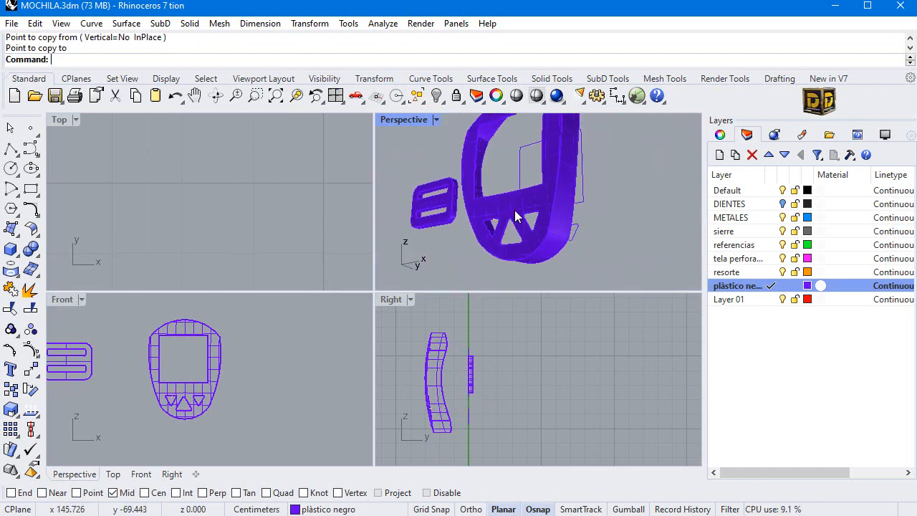
- Copy the short depth line from the left triangular hole's upper edge to the midpoint of the central hole's lower edge
scroll(464, 225, up, 8)
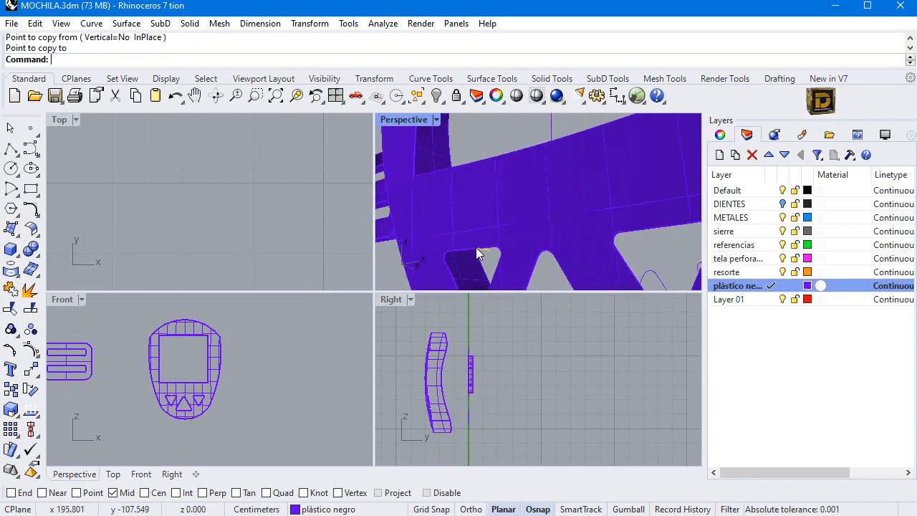
right_click(478, 253)
click(479, 250)
scroll(493, 207, down, 7)
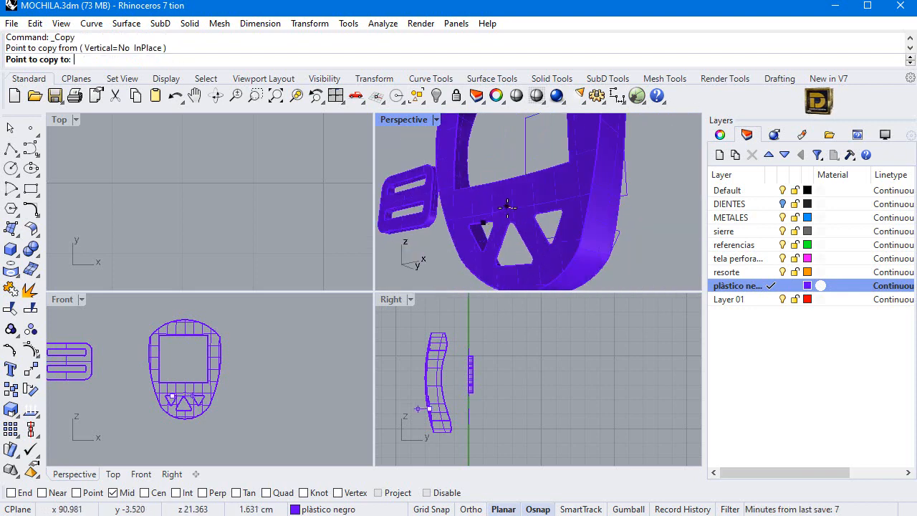
click(515, 265)
right_click(544, 253)
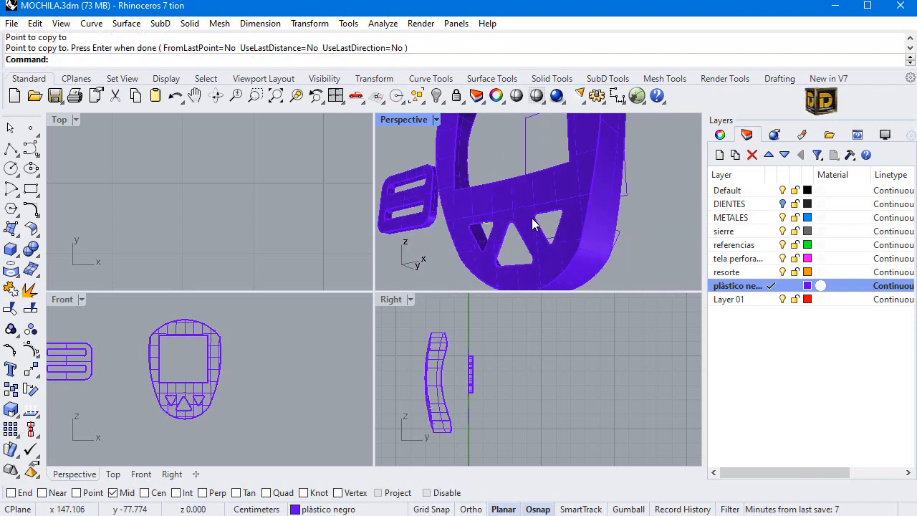
- Copy the short depth line from the left triangular hole to the midpoint of the right triangular hole's upper edge
right_click(532, 224)
click(482, 225)
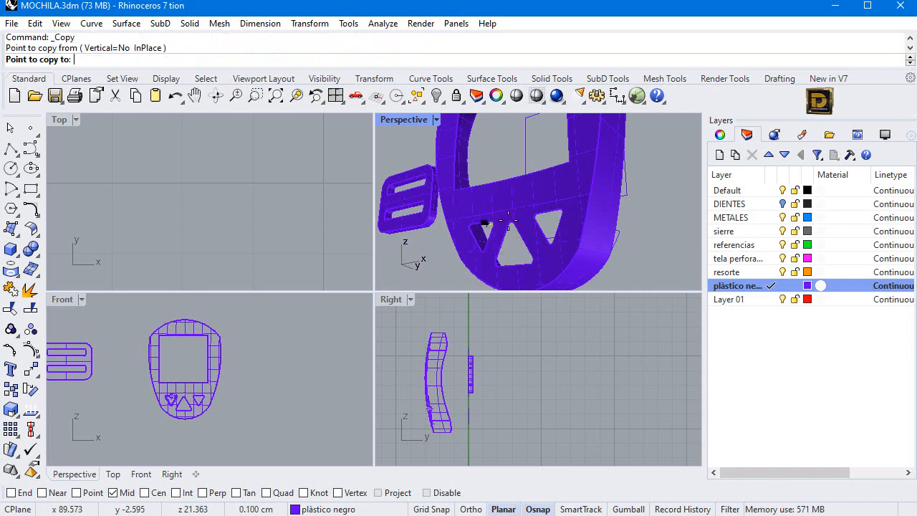
click(533, 227)
right_click(532, 229)
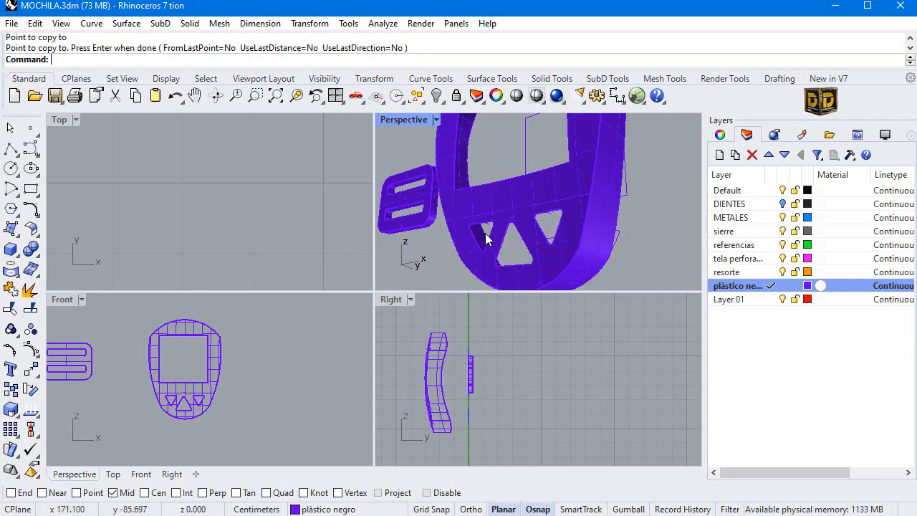
double_click(403, 120)
scroll(394, 285, up, 2)
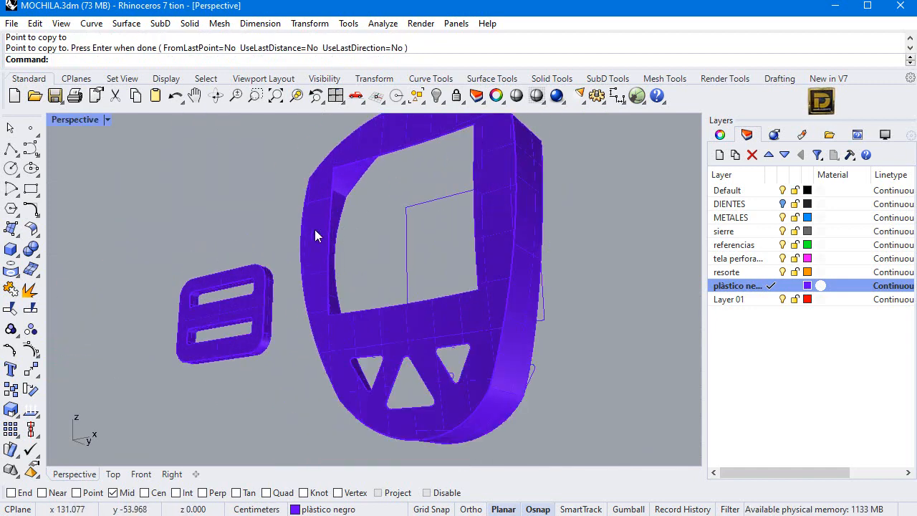
right_click(241, 199)
right_drag(242, 200, 479, 219)
scroll(532, 188, up, 3)
right_drag(531, 187, 563, 283)
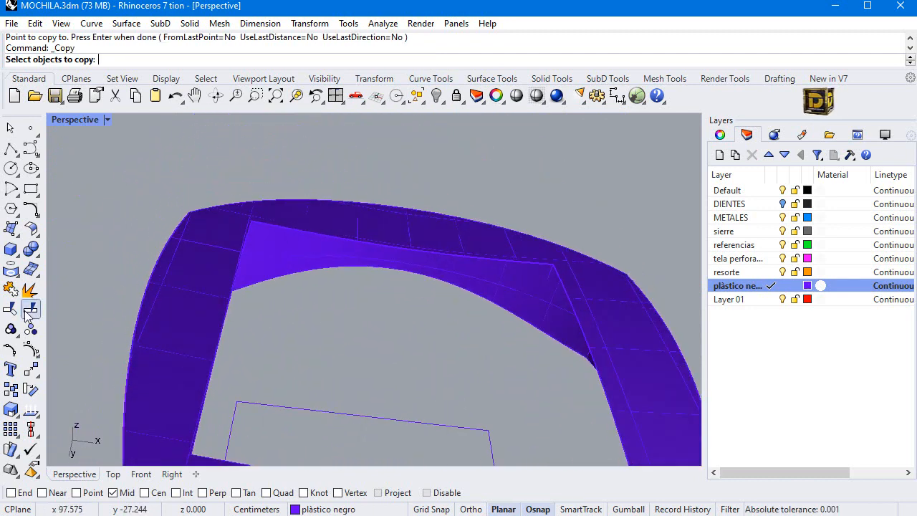
click(19, 242)
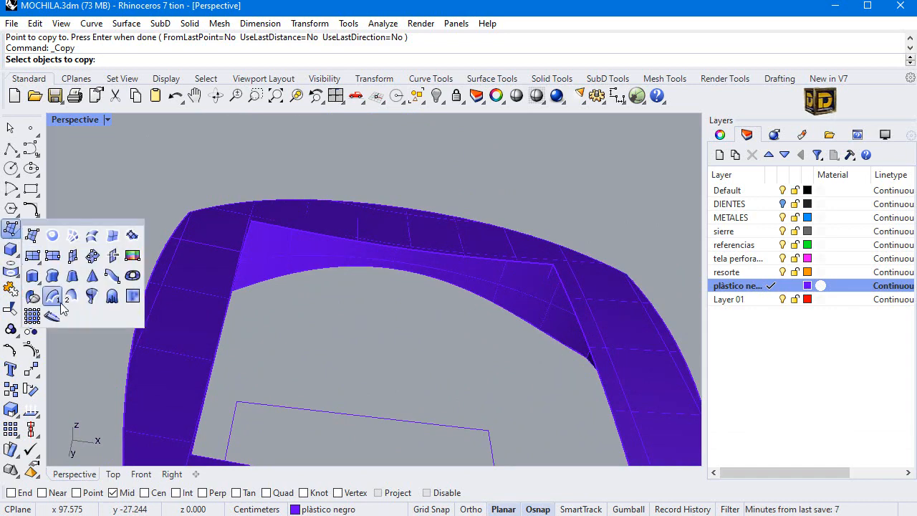
click(37, 296)
click(557, 284)
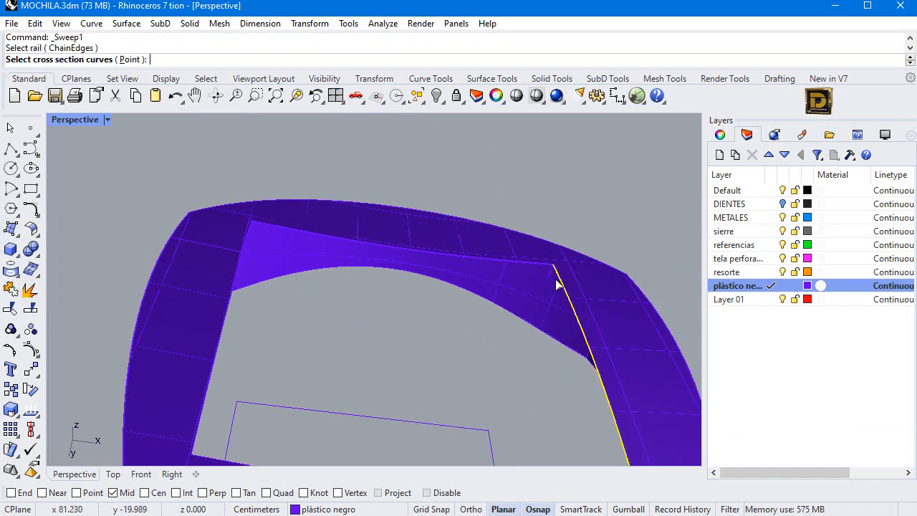
key(Escape)
- Duplicate the borders of the part's front face to get curves around its outline and openings
click(532, 299)
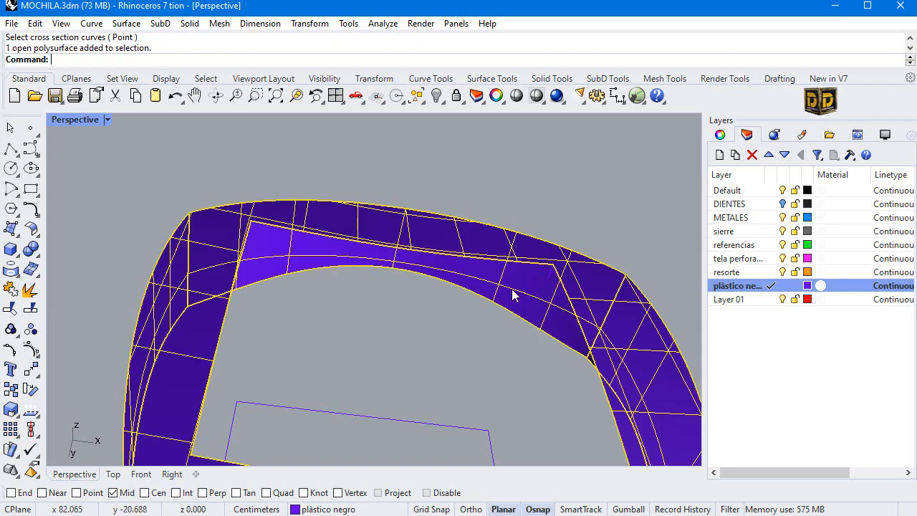
right_drag(512, 237, 366, 256)
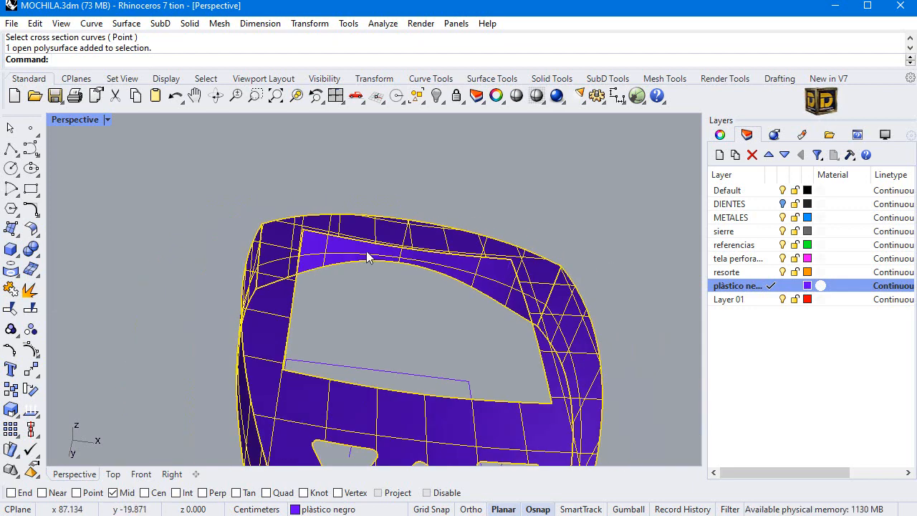
click(10, 269)
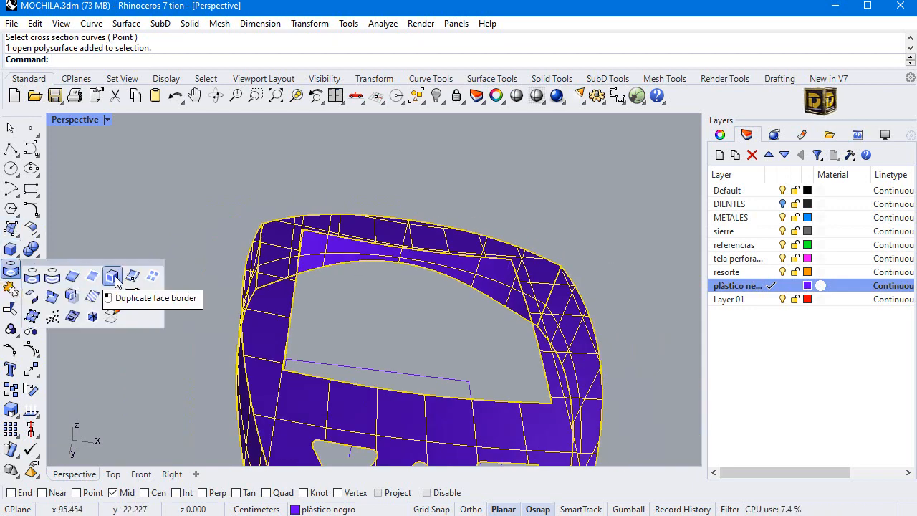
click(115, 282)
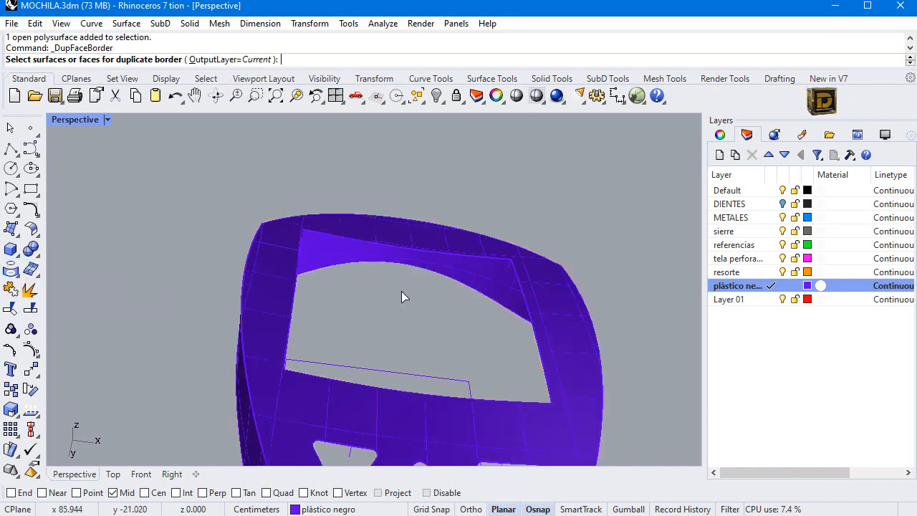
click(255, 283)
key(Return)
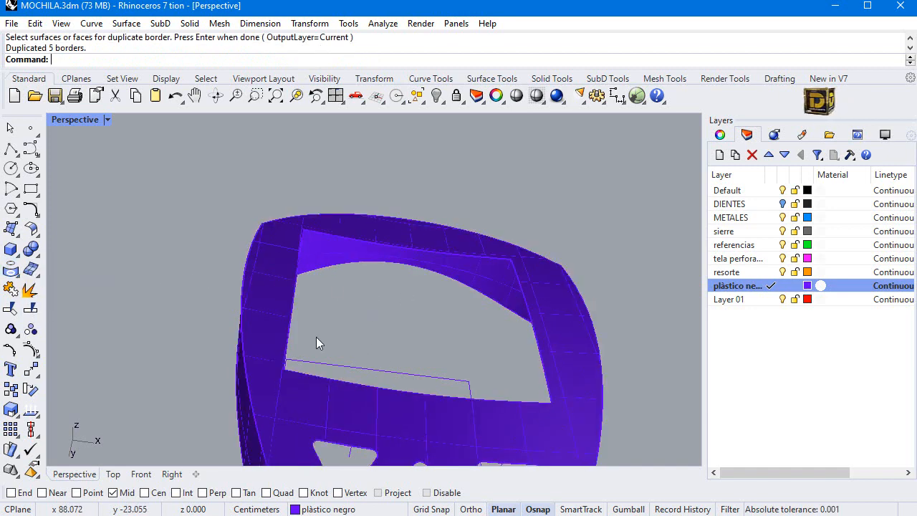
- Sweep the short corner line along the rectangular opening's border curve with Sweep 1 Rail, using the Freeform frame style and Refit rail
click(15, 236)
click(53, 279)
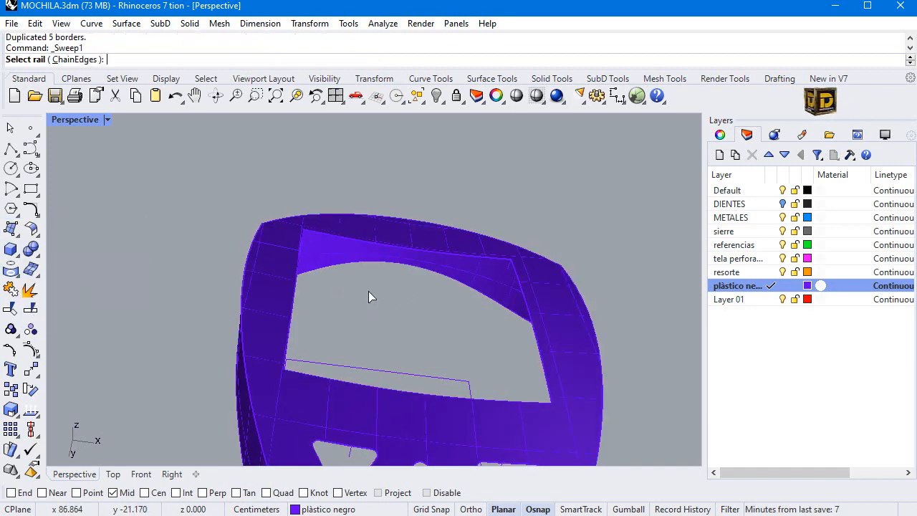
scroll(522, 262, up, 3)
click(509, 296)
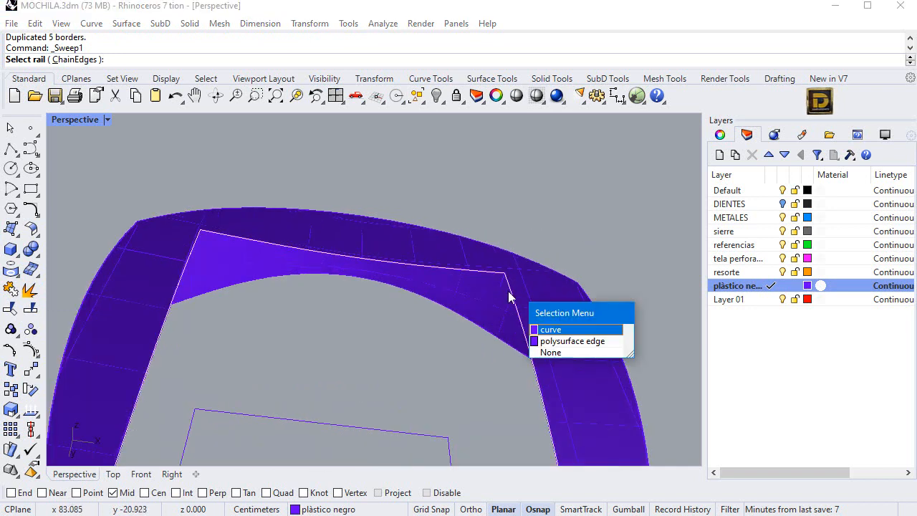
click(553, 331)
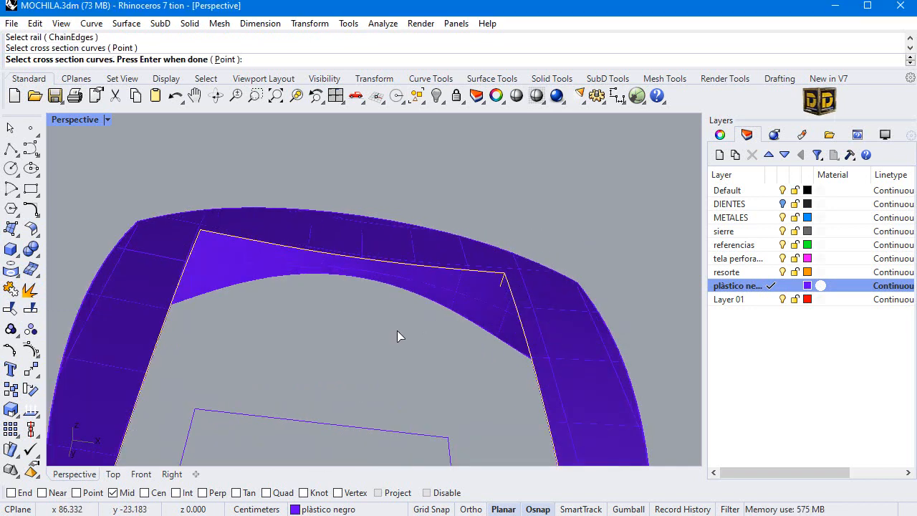
key(Return)
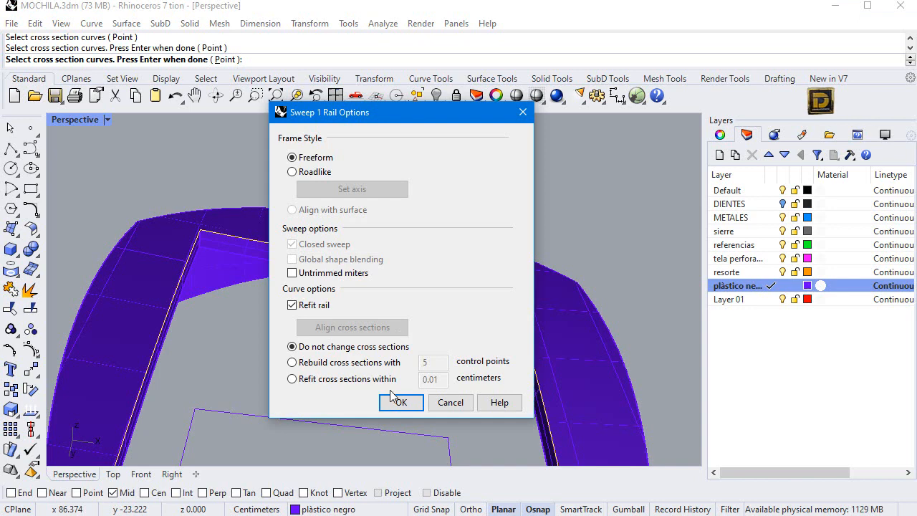
click(399, 400)
scroll(504, 291, down, 13)
- Sweep the short line at the left triangular hole along that hole's border curve with Sweep 1 Rail
scroll(453, 317, up, 18)
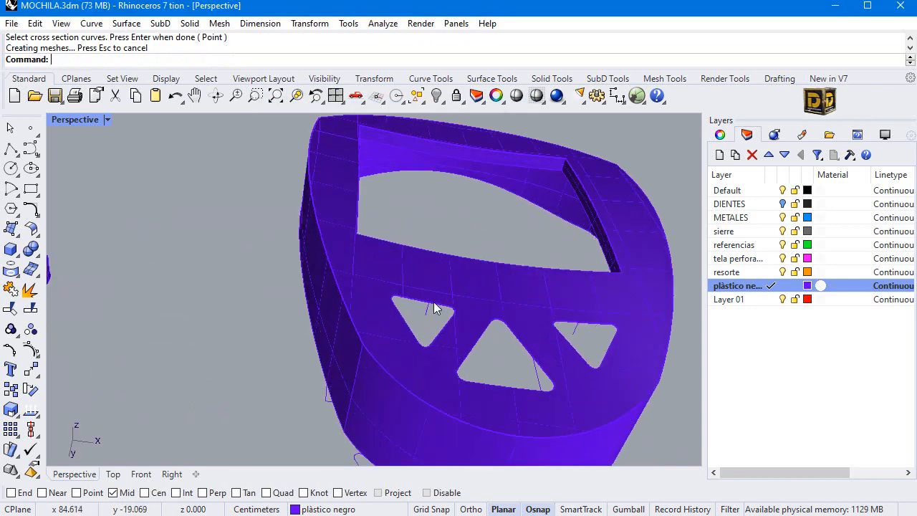
click(450, 325)
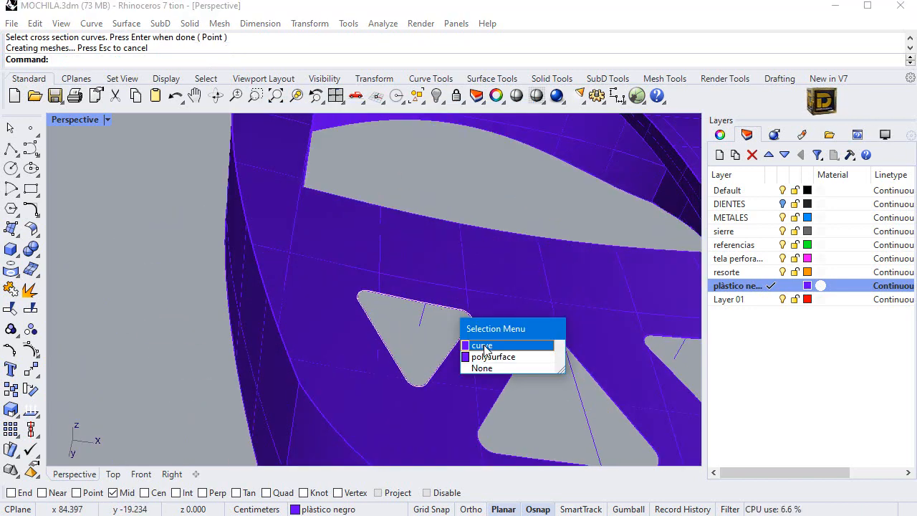
click(481, 345)
click(421, 318)
key(Return)
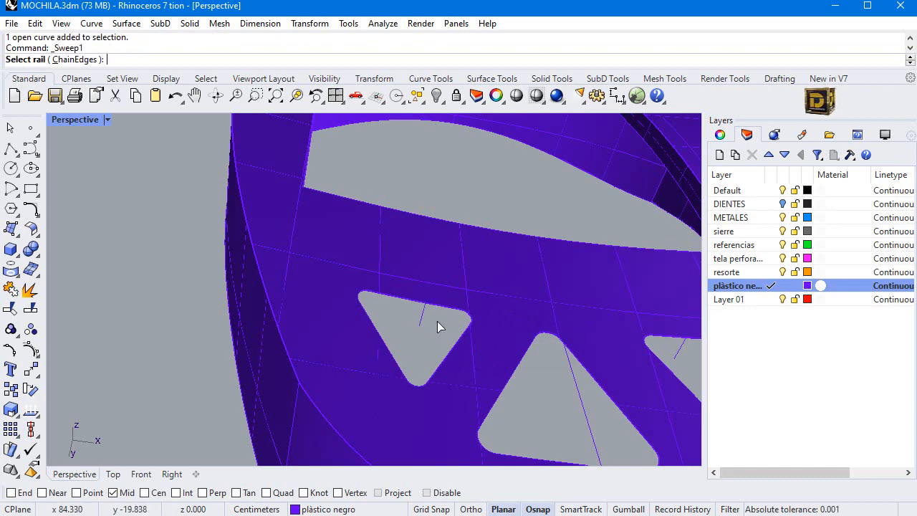
click(448, 310)
click(485, 339)
click(422, 320)
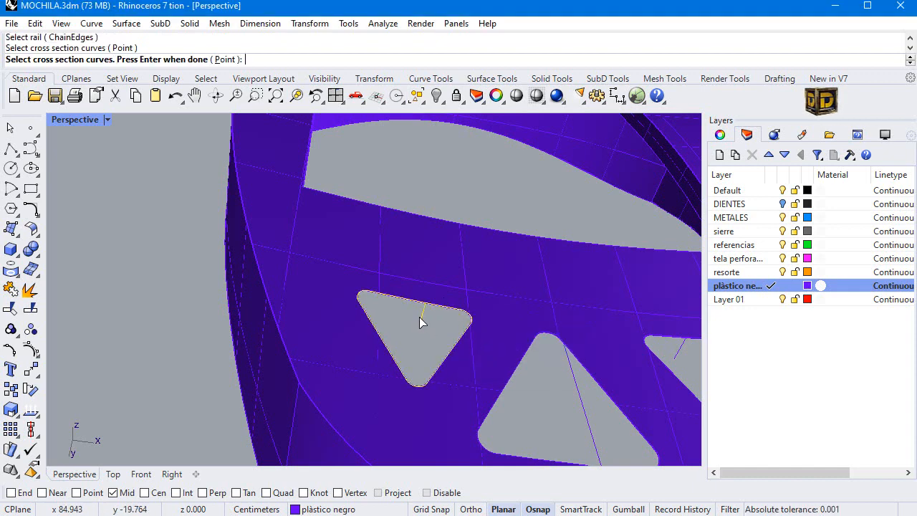
key(Return)
key(Return)
- Sweep the short line at the right triangular hole along that hole's border curve with Sweep 1 Rail
key(Return)
scroll(585, 357, down, 5)
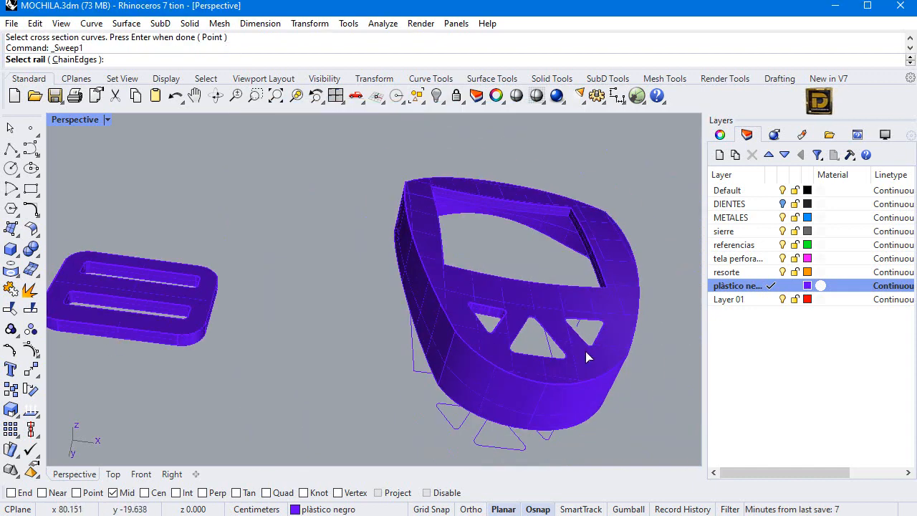
right_drag(586, 357, 545, 396)
scroll(551, 315, up, 5)
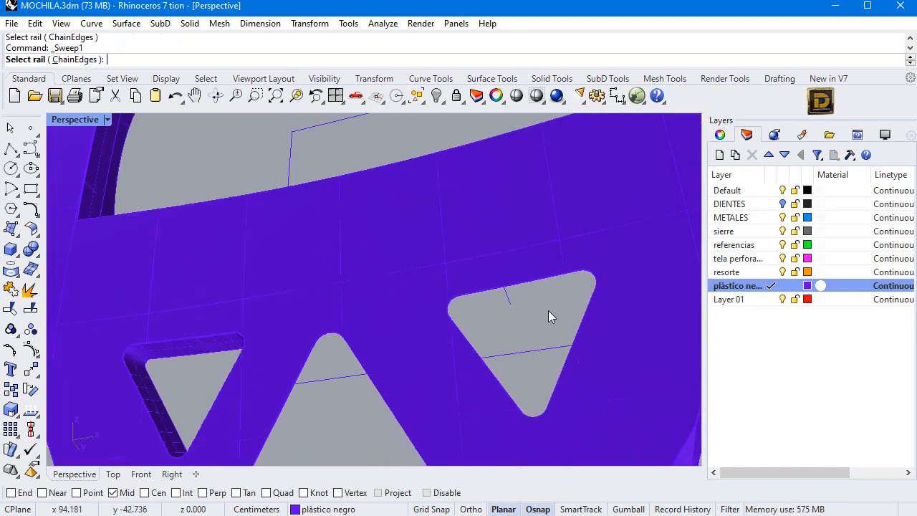
click(550, 284)
click(599, 317)
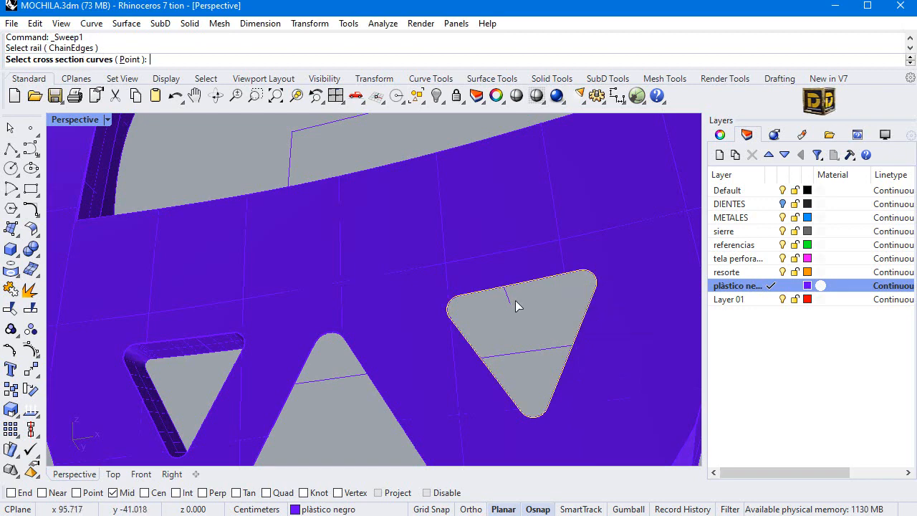
click(509, 300)
key(Return)
key(Return)
- Sweep the short line on the central triangular hole's lower edge along that hole's border curve with Sweep 1 Rail
scroll(438, 247, down, 10)
right_drag(409, 263, 456, 315)
scroll(429, 332, up, 10)
scroll(396, 354, up, 5)
key(Return)
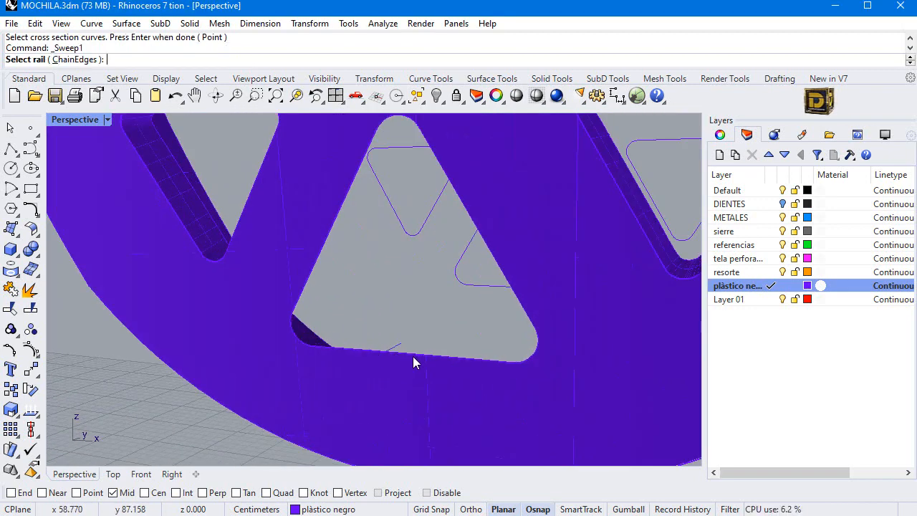
click(414, 361)
click(464, 398)
click(403, 346)
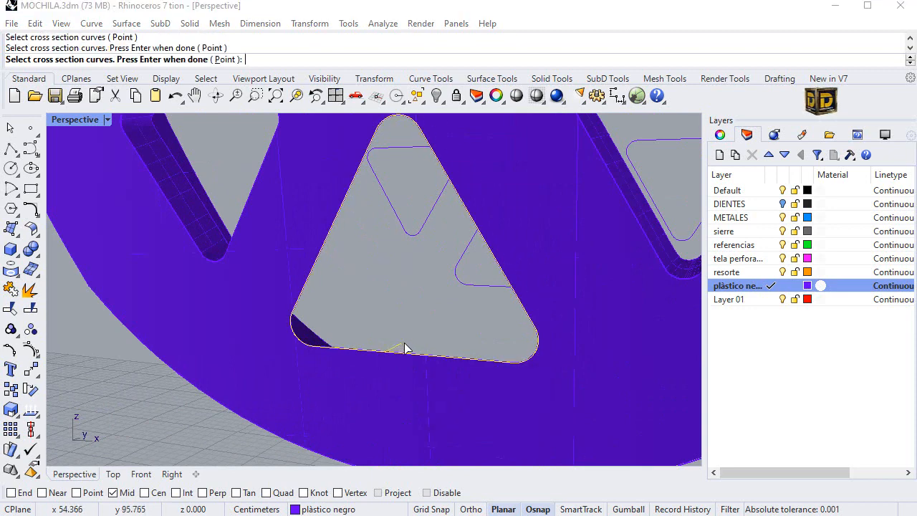
key(Return)
key(Return)
- Select the curved part together with its swept hole walls and join them
scroll(403, 339, down, 10)
scroll(420, 378, down, 5)
drag(384, 267, 491, 434)
click(11, 289)
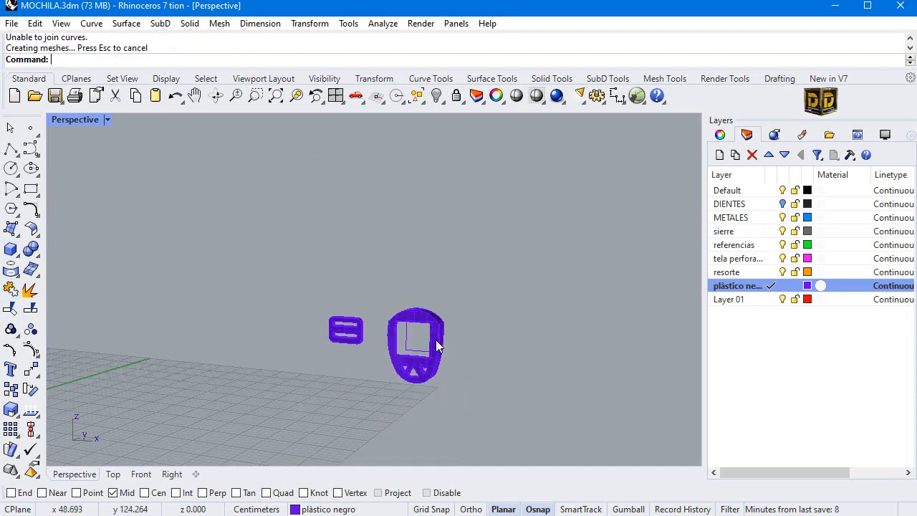
- Create a horizontal solid cylinder about 1 cm in diameter, based in the Right view, crossing the rectangular opening and ending just beyond the part's far side
scroll(440, 348, up, 3)
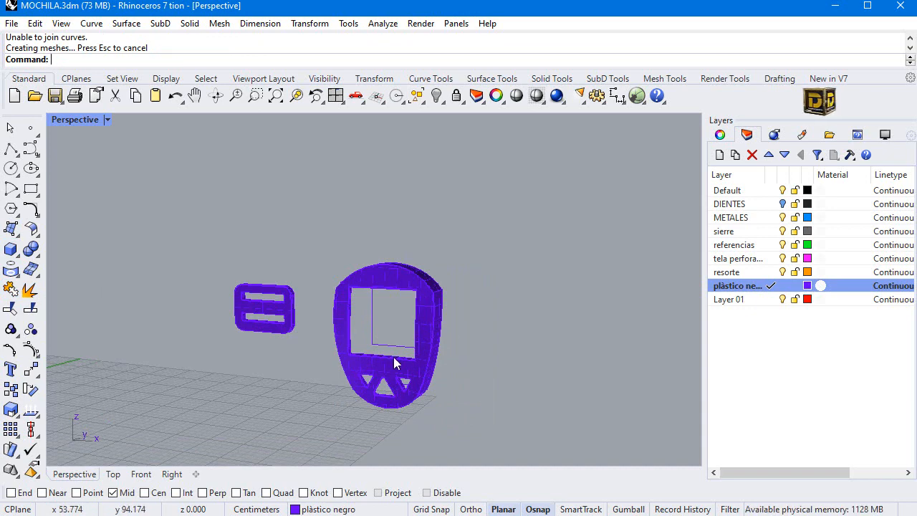
right_drag(532, 270, 391, 313)
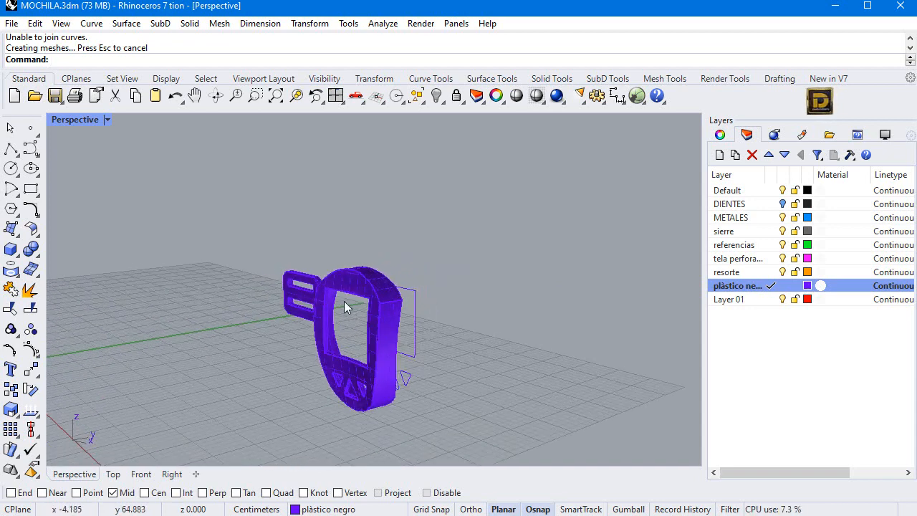
click(15, 251)
click(55, 259)
double_click(74, 119)
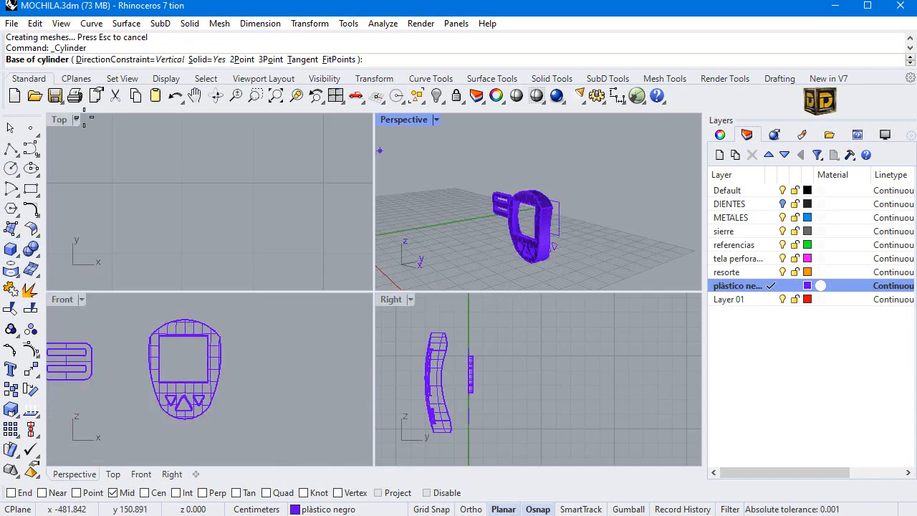
scroll(422, 362, up, 5)
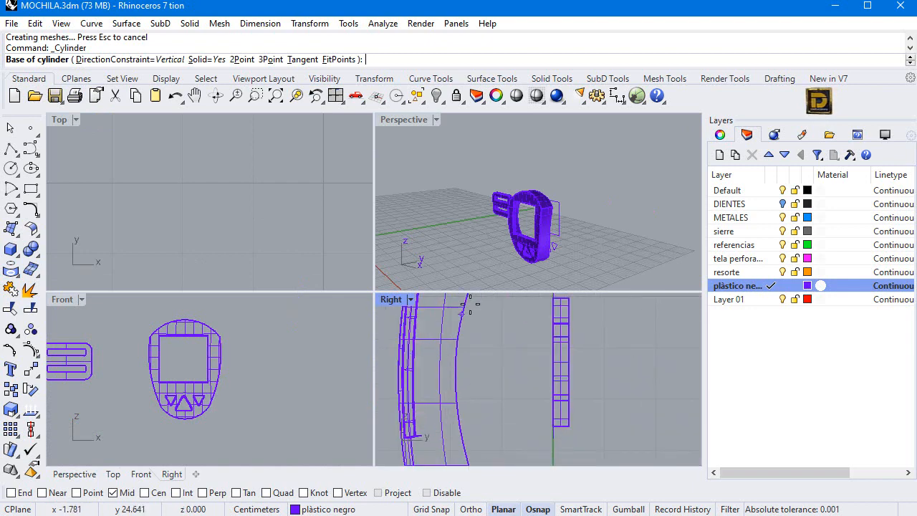
click(434, 365)
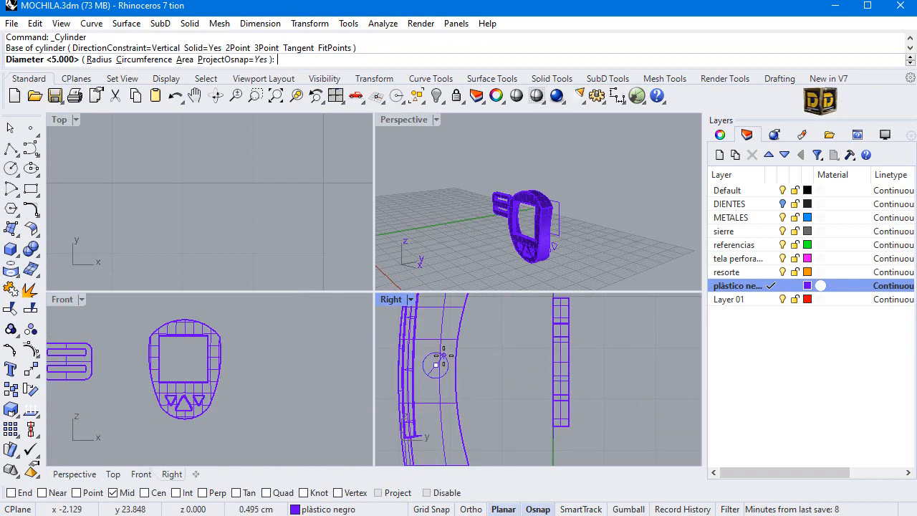
key(Return)
click(240, 342)
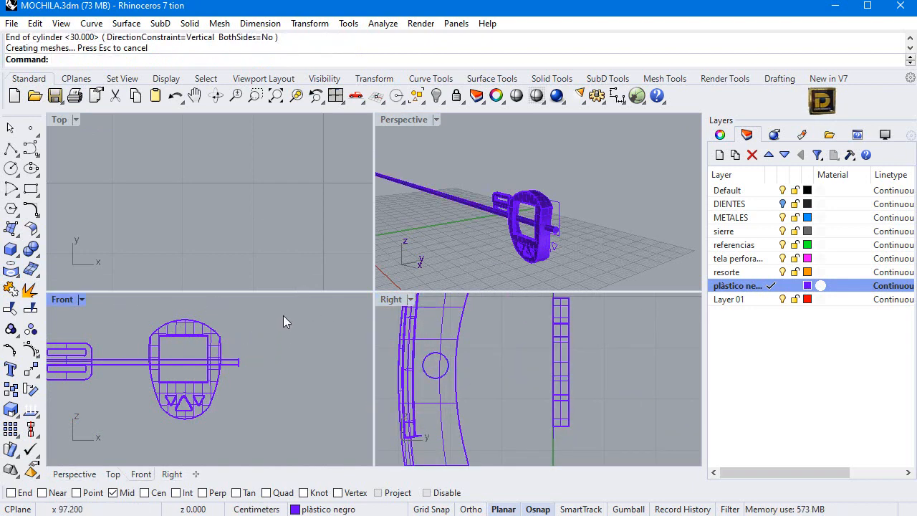
scroll(501, 211, up, 3)
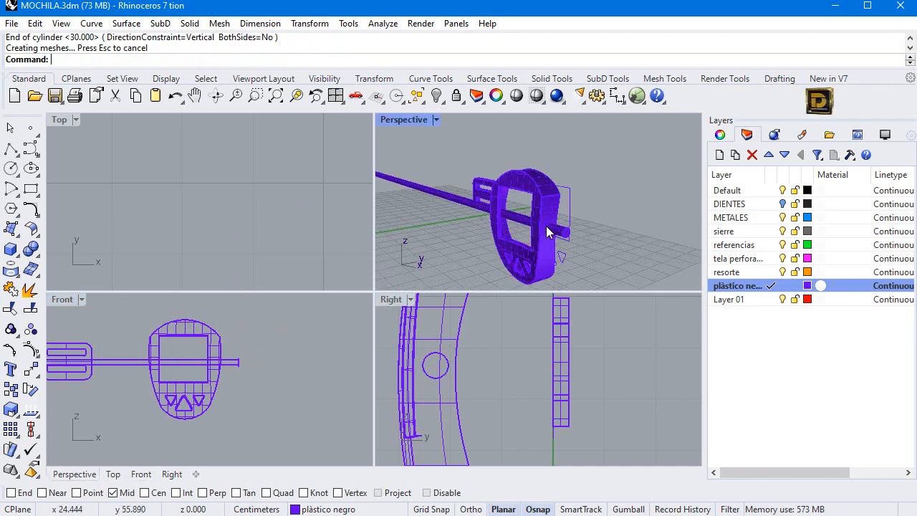
- Offset the joined curved part outward by 0.1 cm as a solid with round corners, deleting the input surface
double_click(415, 118)
key(Return)
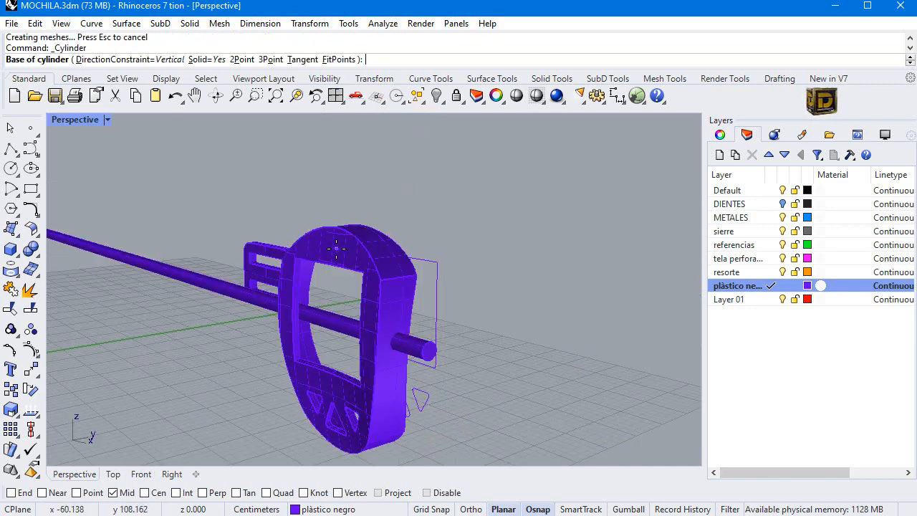
key(Escape)
click(363, 274)
click(347, 257)
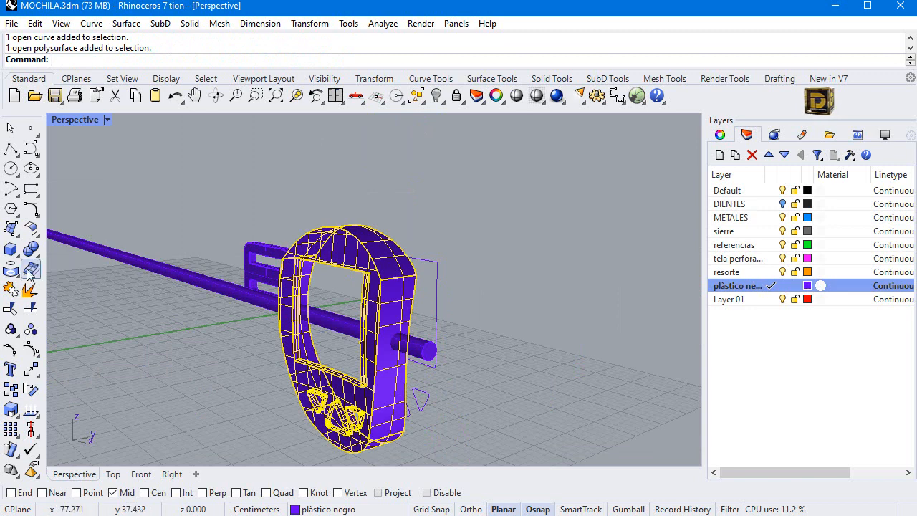
click(30, 269)
click(131, 265)
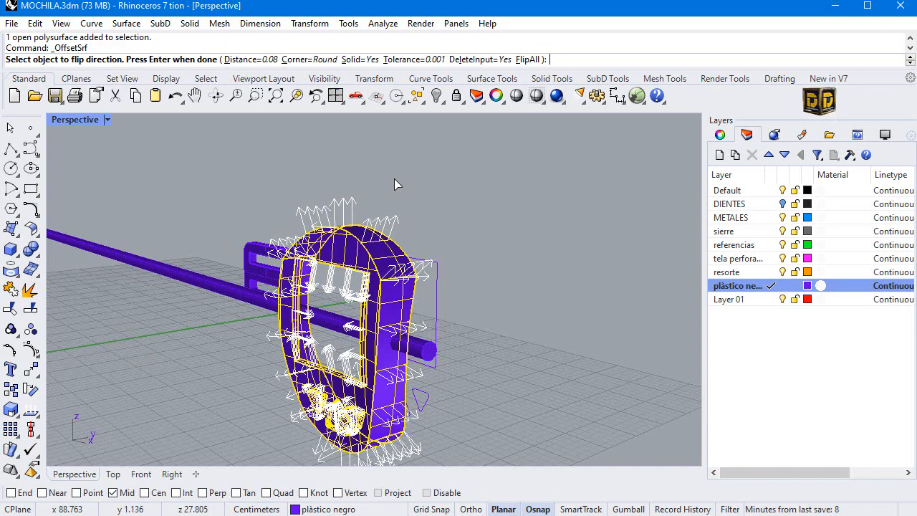
click(251, 59)
text(.1)
key(Return)
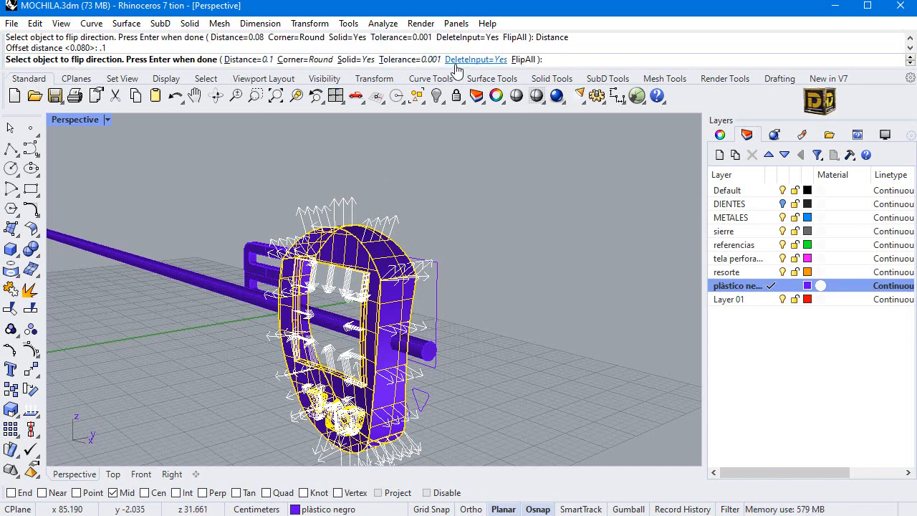
key(Return)
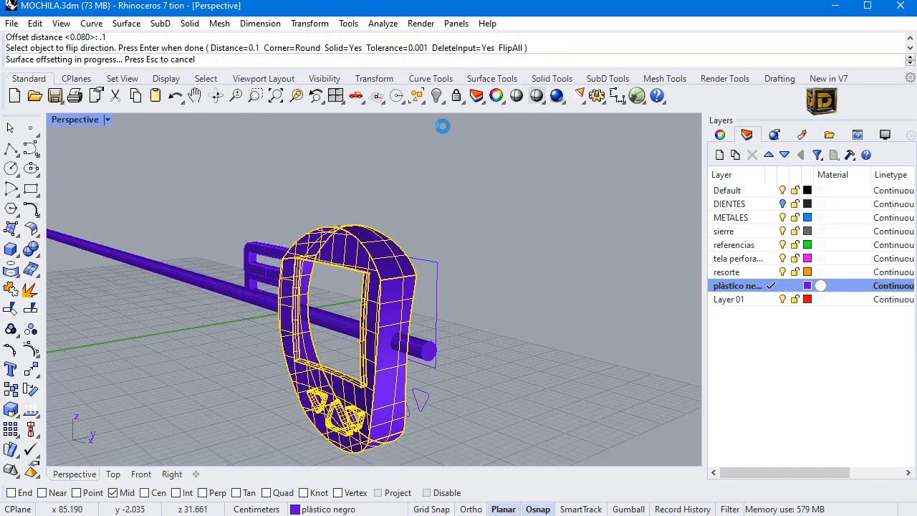
- Subtract the curved part from the long horizontal cylinder with Boolean Difference, keeping the input objects
click(328, 326)
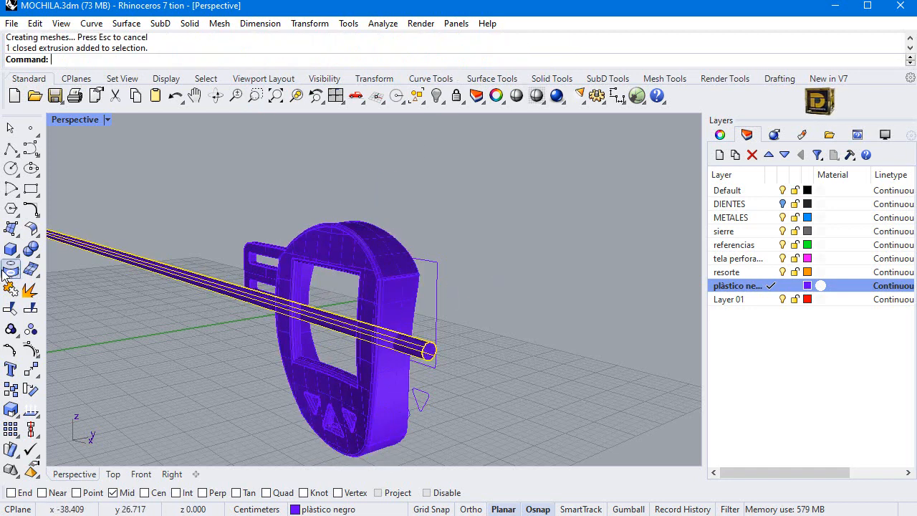
click(31, 248)
click(71, 256)
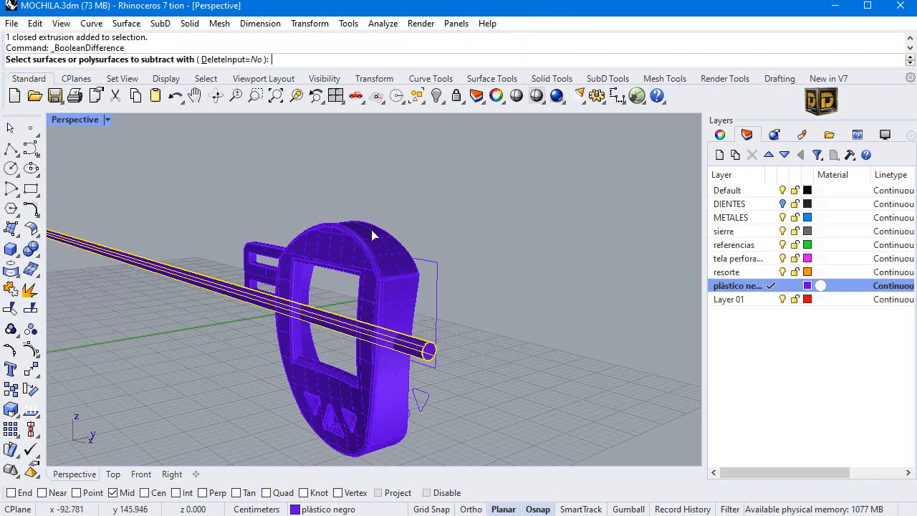
click(340, 236)
key(Return)
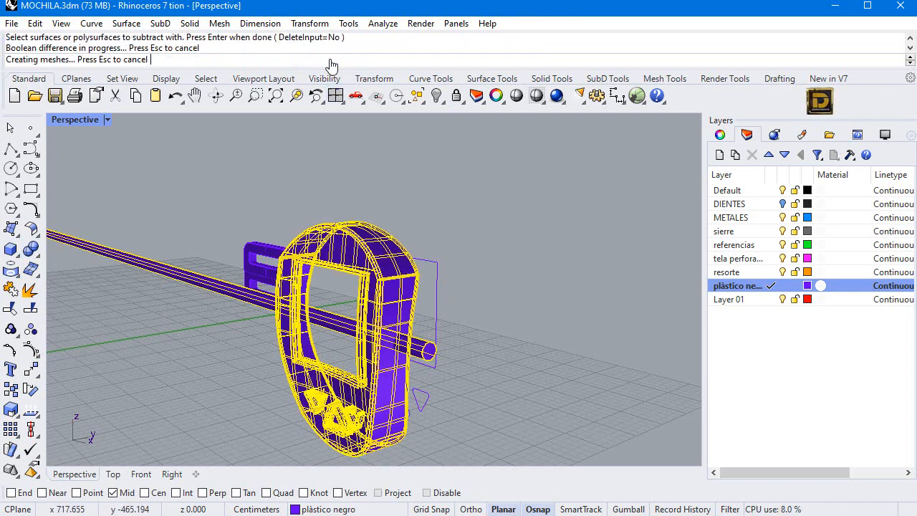
- Delete the two cylinder pieces sticking out on either side of the curved part, leaving only the bar in the rectangular opening
click(265, 299)
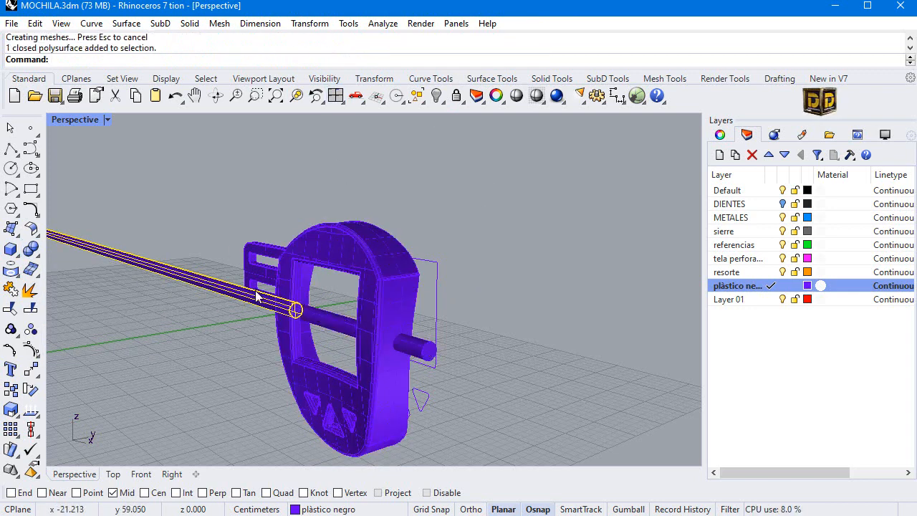
key(Delete)
click(414, 349)
key(Delete)
right_drag(310, 286, 425, 312)
drag(331, 202, 562, 471)
right_drag(259, 373, 252, 354)
key(Escape)
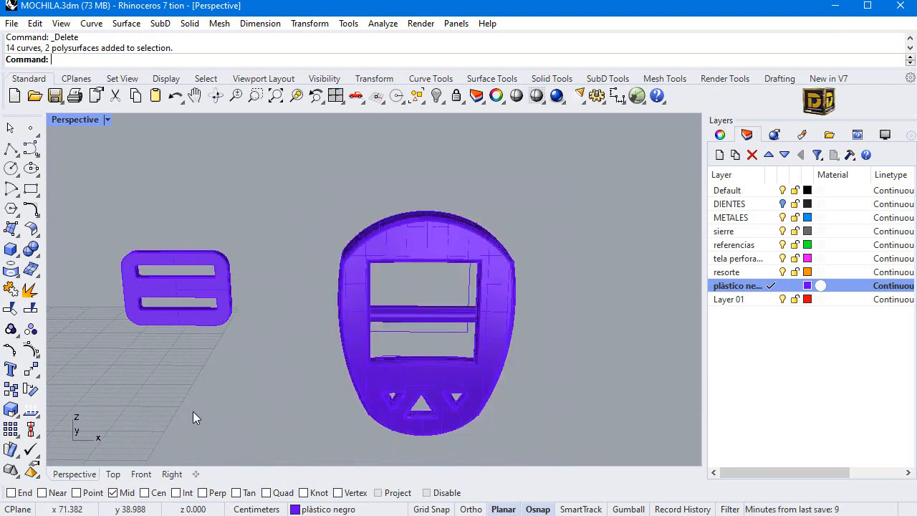
- Unite the curved part and its crossbar with Boolean Union, and save the file
click(31, 249)
click(363, 333)
click(381, 313)
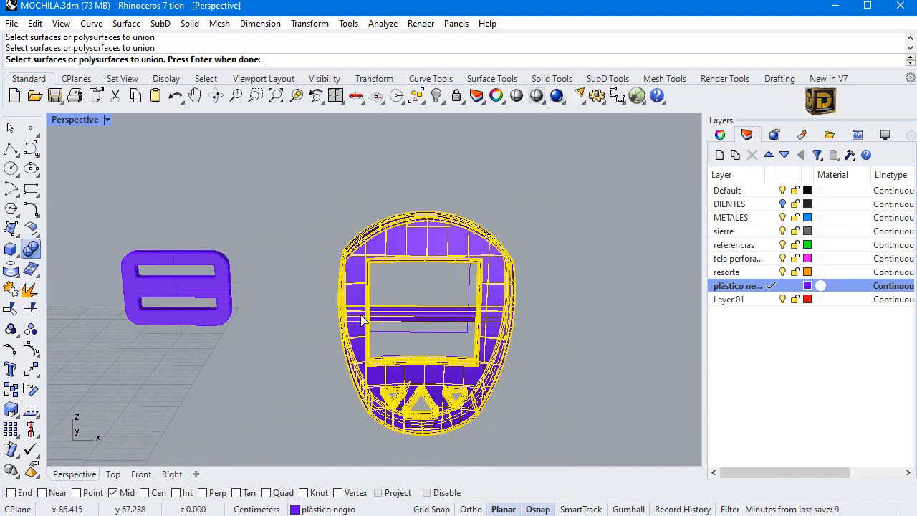
key(Return)
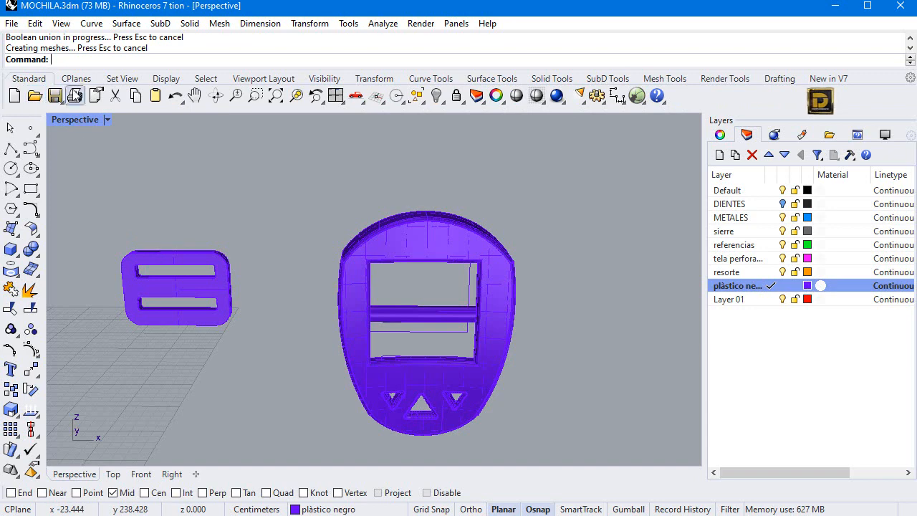
click(11, 23)
click(28, 92)
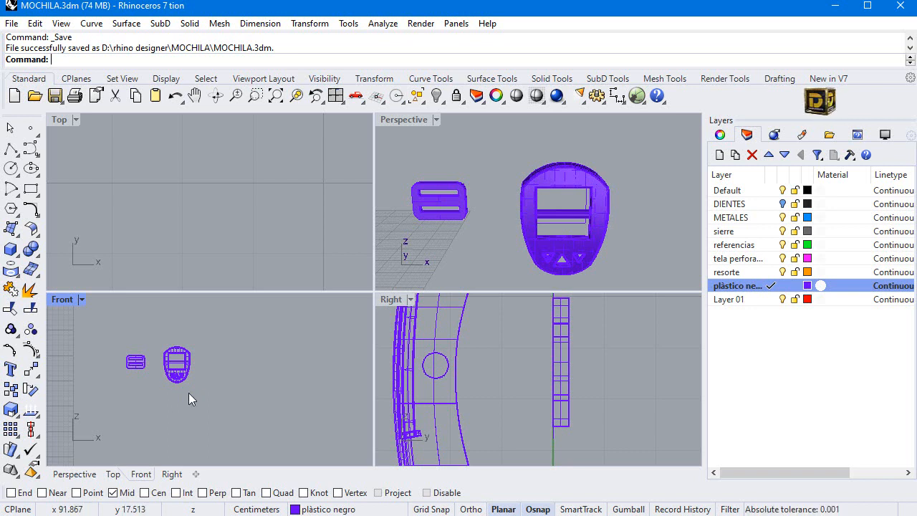
scroll(223, 381, down, 8)
scroll(245, 378, up, 8)
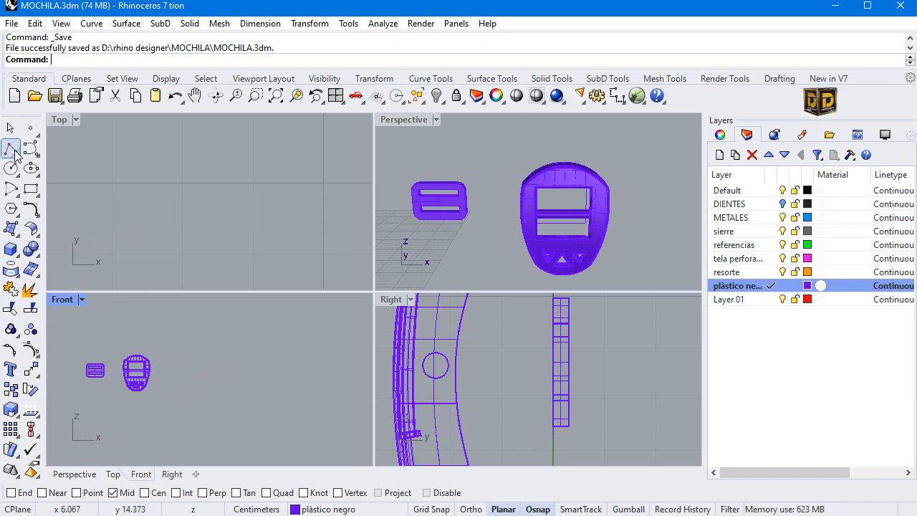
click(16, 195)
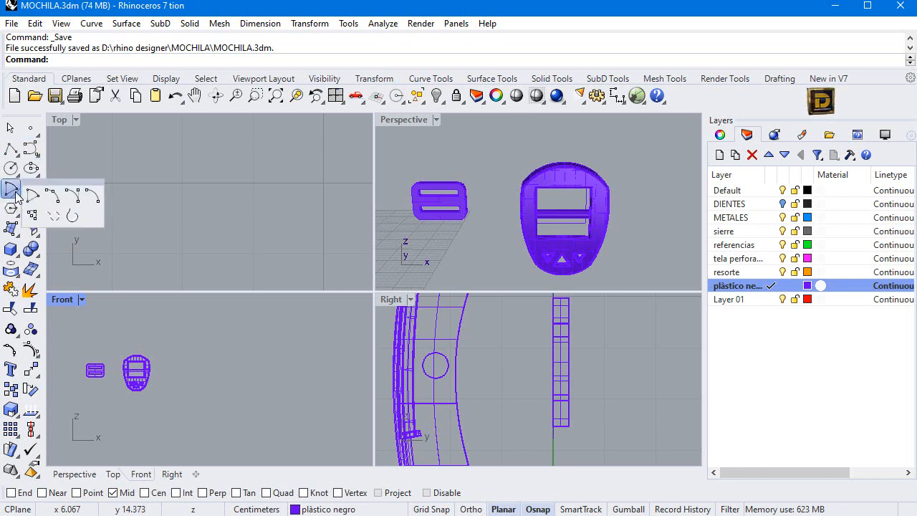
click(72, 195)
click(194, 346)
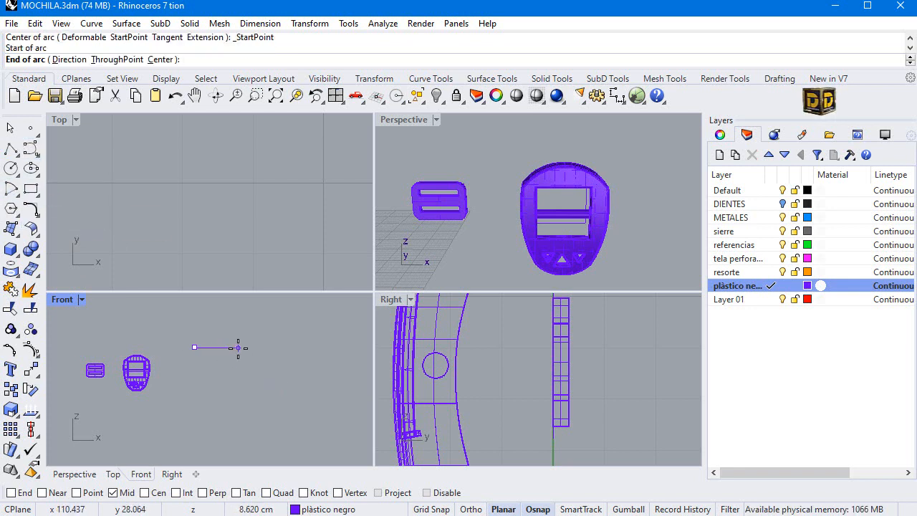
key(Escape)
- Draw a shallow upward-bowed arc through start, end and a point in the Front view, beside the upper part of the finished piece
scroll(178, 367, up, 4)
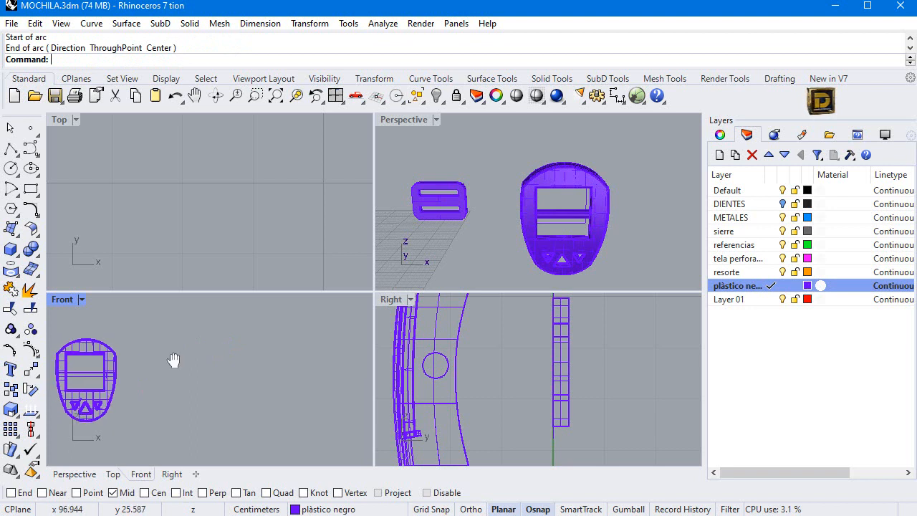
right_drag(173, 359, 249, 350)
key(Return)
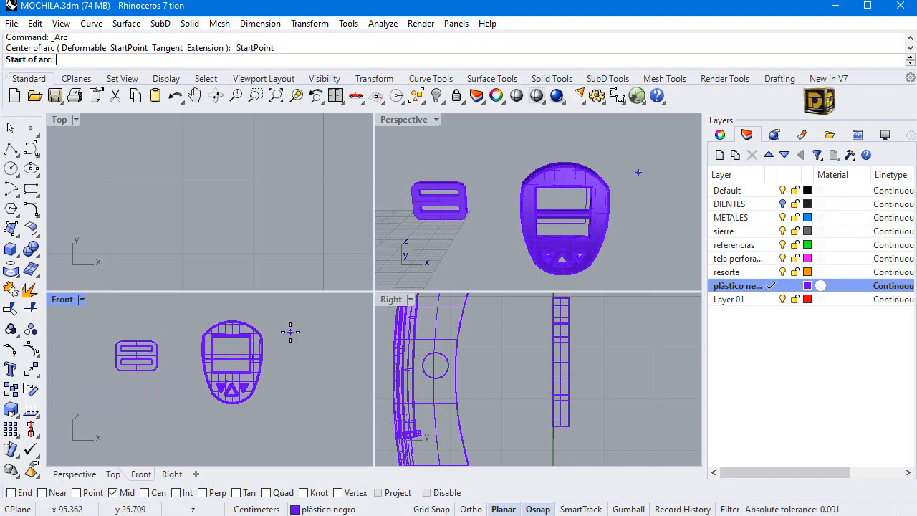
click(284, 332)
click(328, 332)
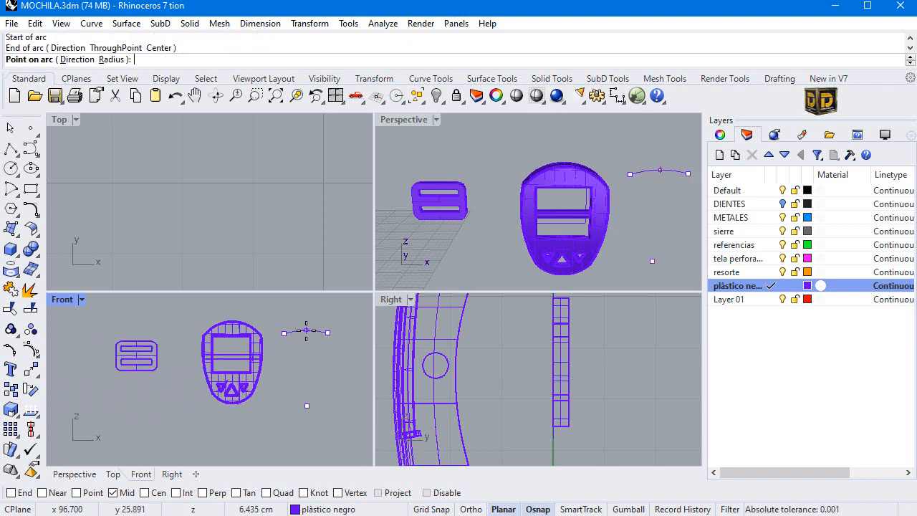
click(306, 330)
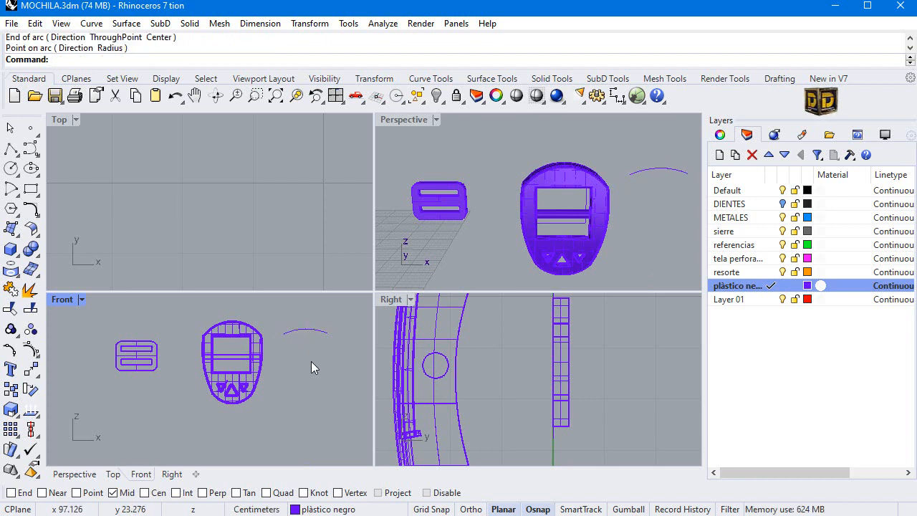
- Draw a degree 3 S-shaped control-point curve downward from the arc's right endpoint, using the End snap
click(30, 147)
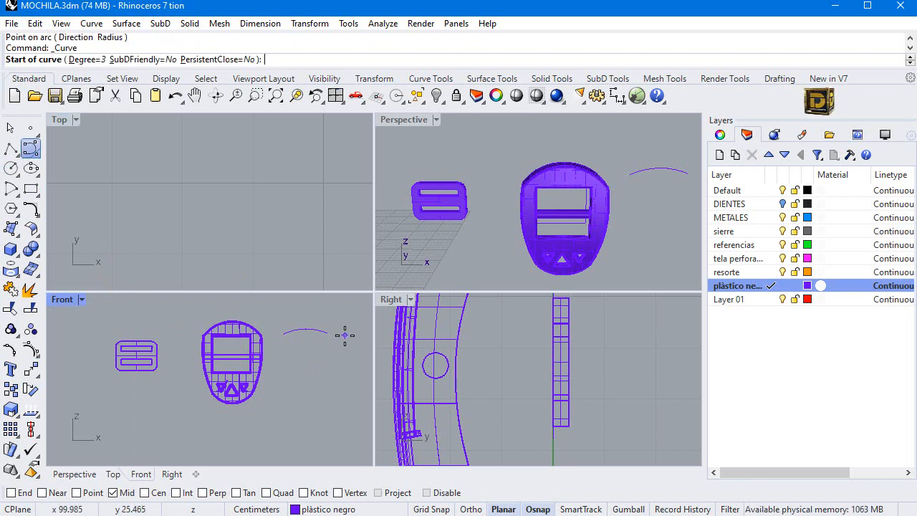
click(12, 493)
click(328, 333)
click(334, 351)
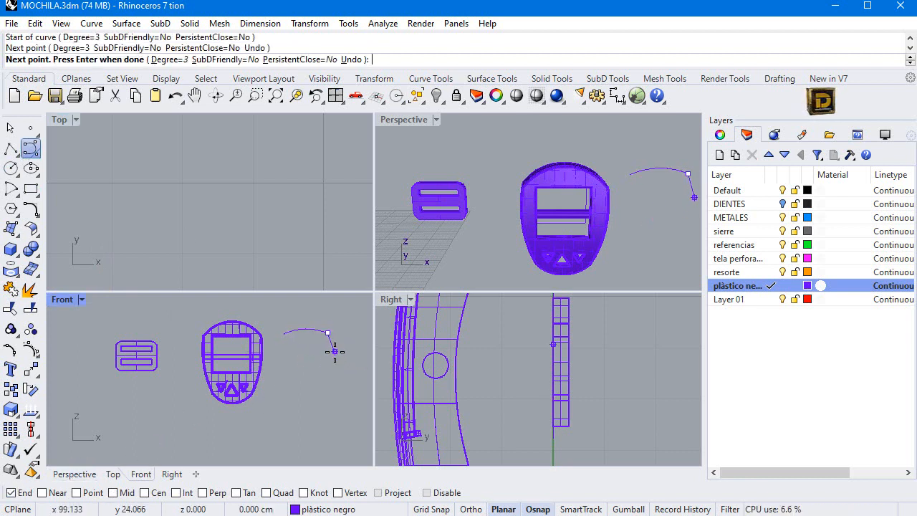
click(325, 372)
click(323, 386)
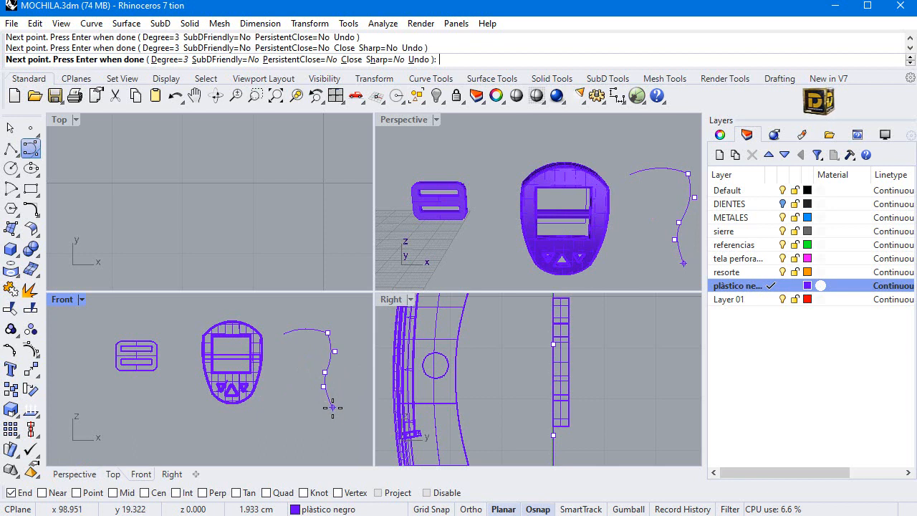
click(332, 410)
key(Return)
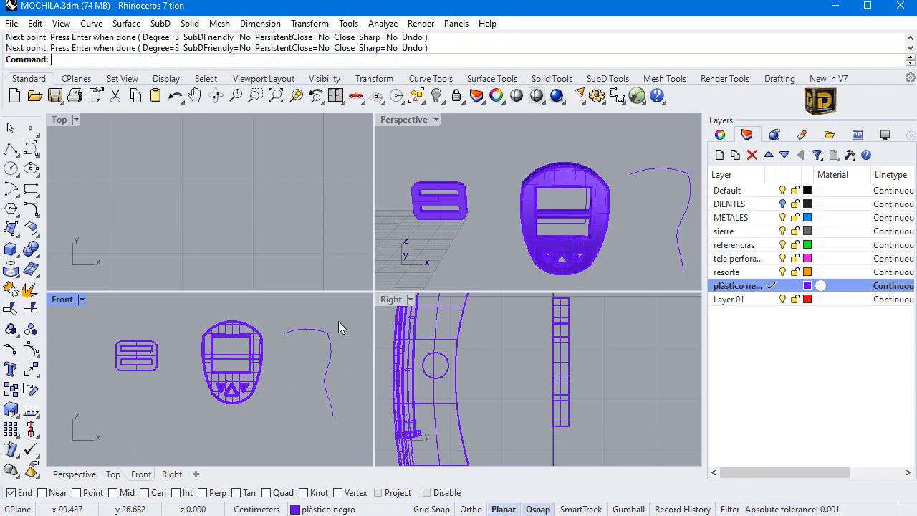
- Show the S-shaped curve's control points and move its lower points upward to shorten the curve
drag(338, 321, 321, 373)
click(333, 377)
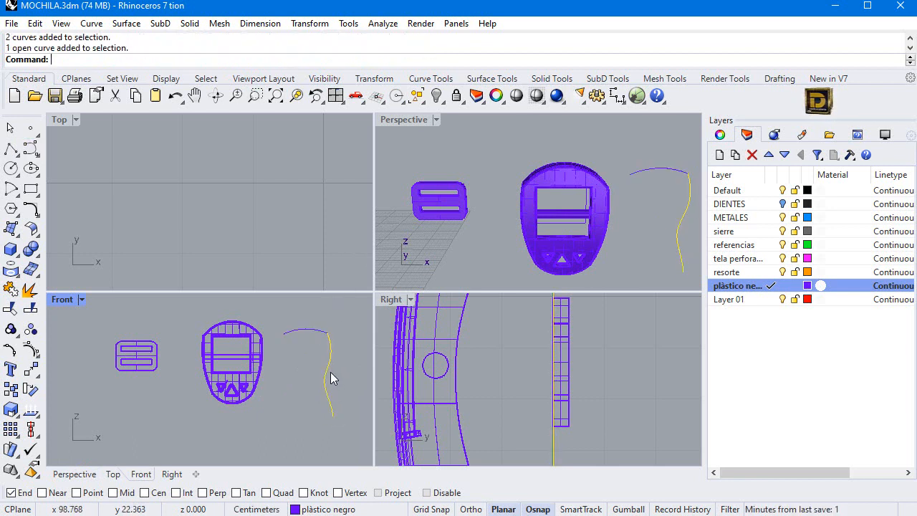
click(31, 349)
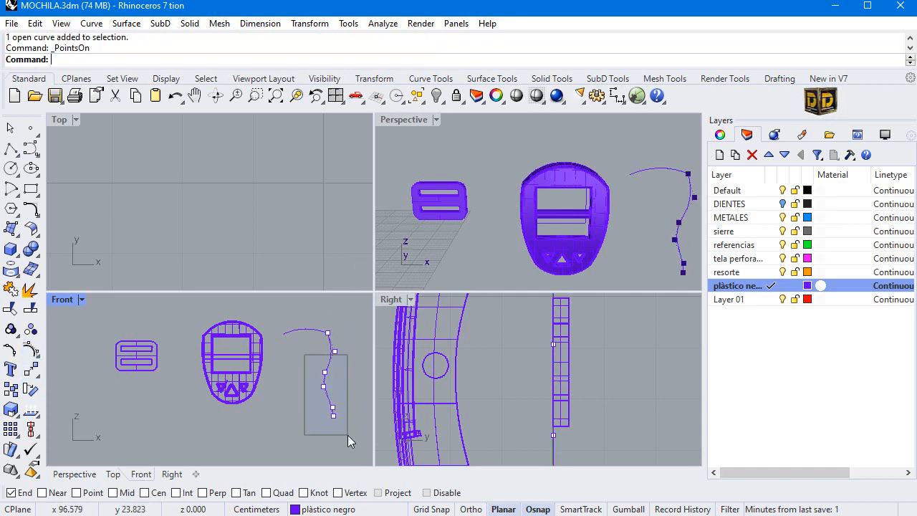
drag(348, 435, 348, 435)
drag(303, 341, 360, 415)
scroll(338, 401, up, 4)
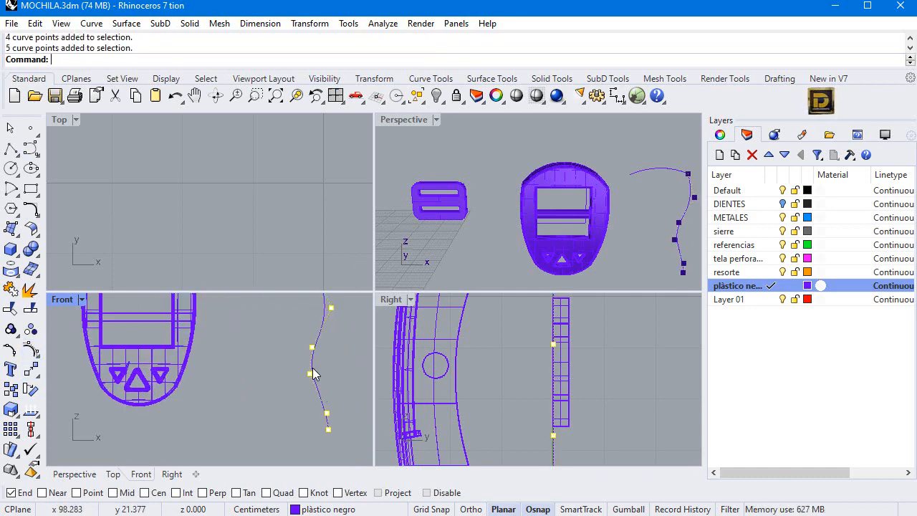
drag(313, 372, 312, 365)
scroll(320, 364, down, 1)
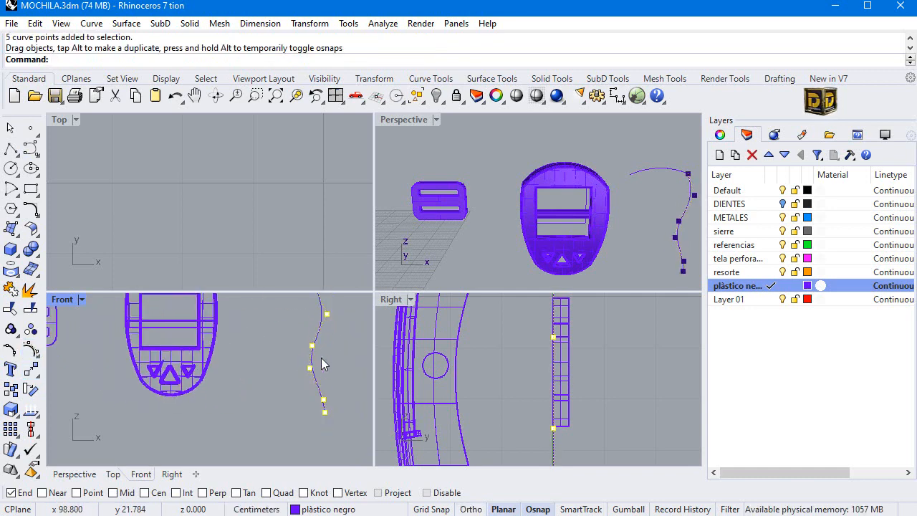
scroll(321, 363, down, 3)
key(Escape)
key(Escape)
- Mirror a copy of the S-shaped side curve about a vertical plane through the arc's quadrant point
click(308, 375)
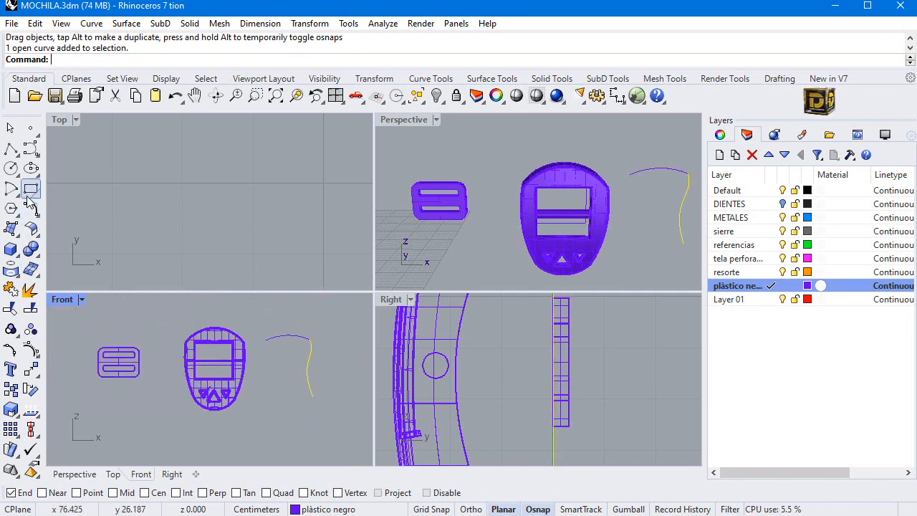
click(36, 374)
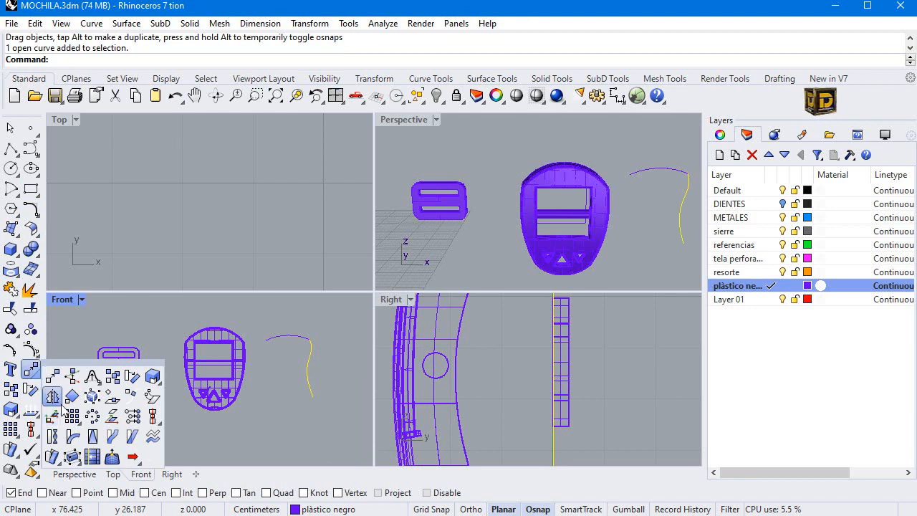
click(53, 396)
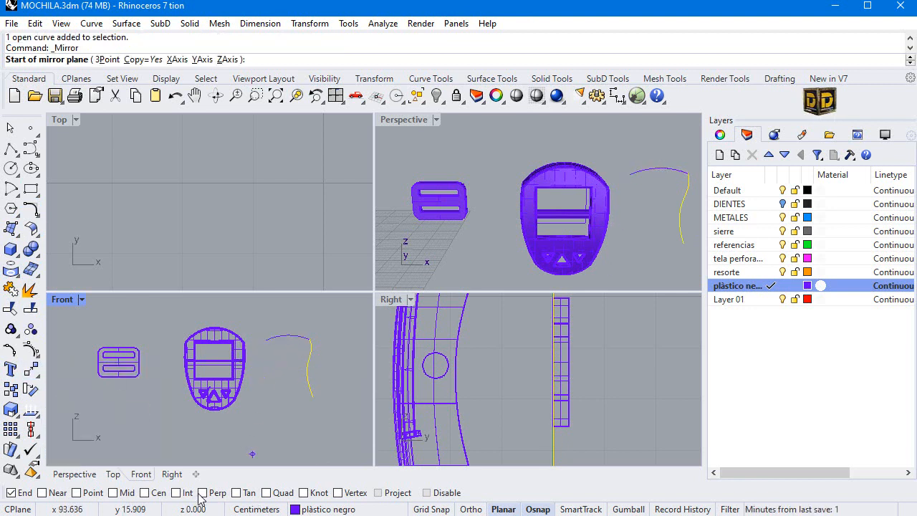
right_click(276, 492)
click(290, 331)
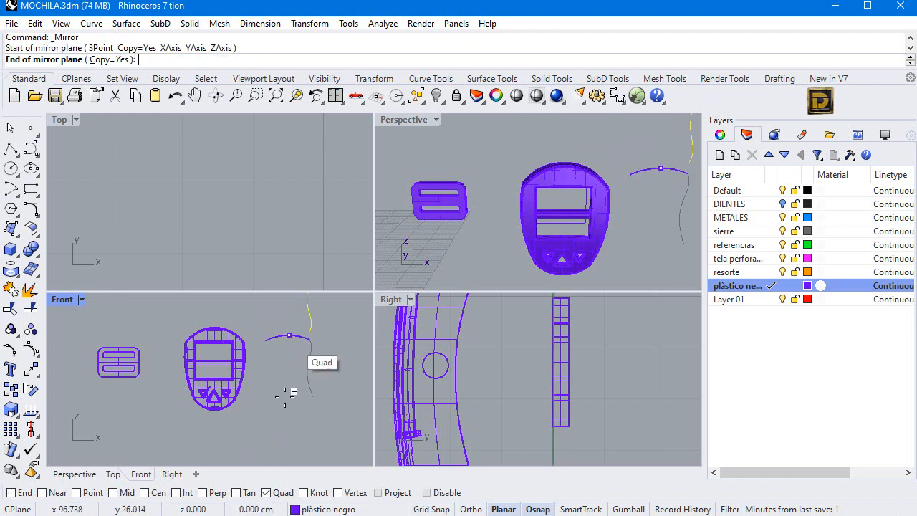
click(288, 395)
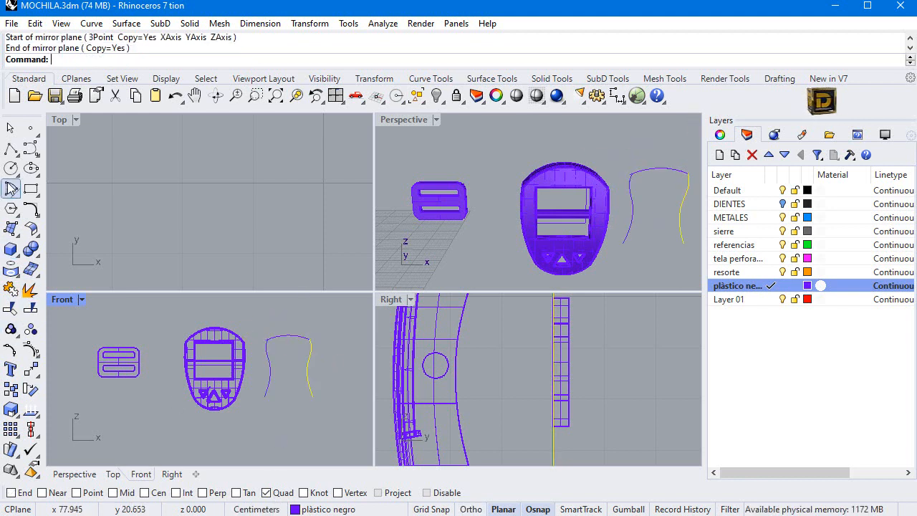
- Draw a straight line joining the lower ends of the two S-shaped side curves, using the End snap
click(10, 148)
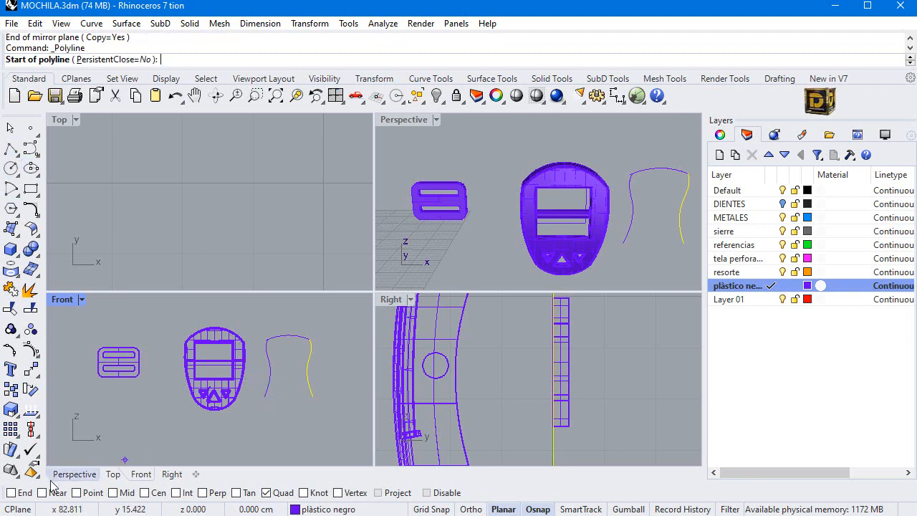
right_click(21, 492)
click(264, 399)
click(313, 398)
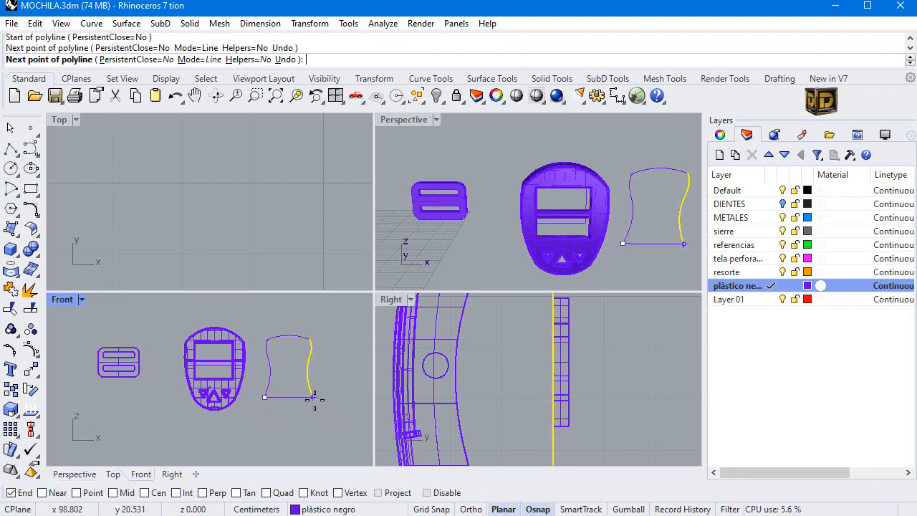
click(312, 344)
- Try to join the four outline curves and extrude them as a solid, and undo the join
drag(320, 331, 260, 441)
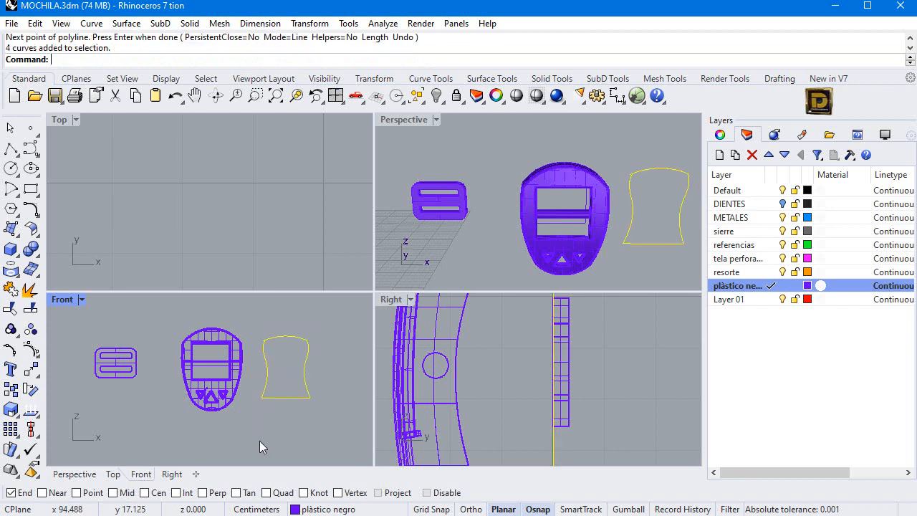
click(10, 308)
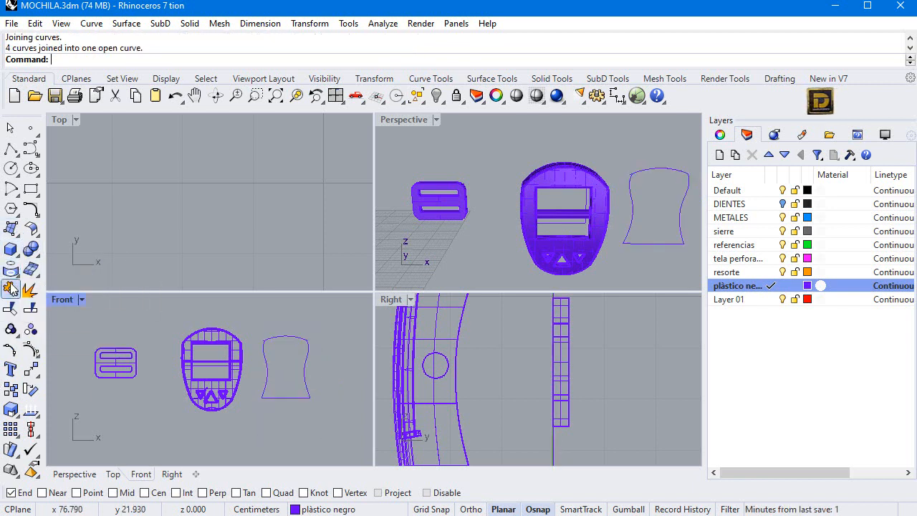
click(18, 255)
click(76, 295)
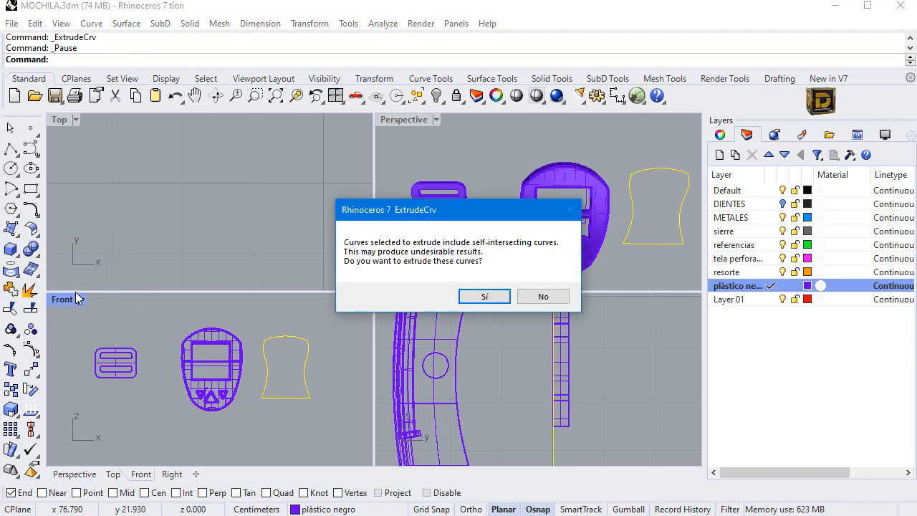
click(550, 297)
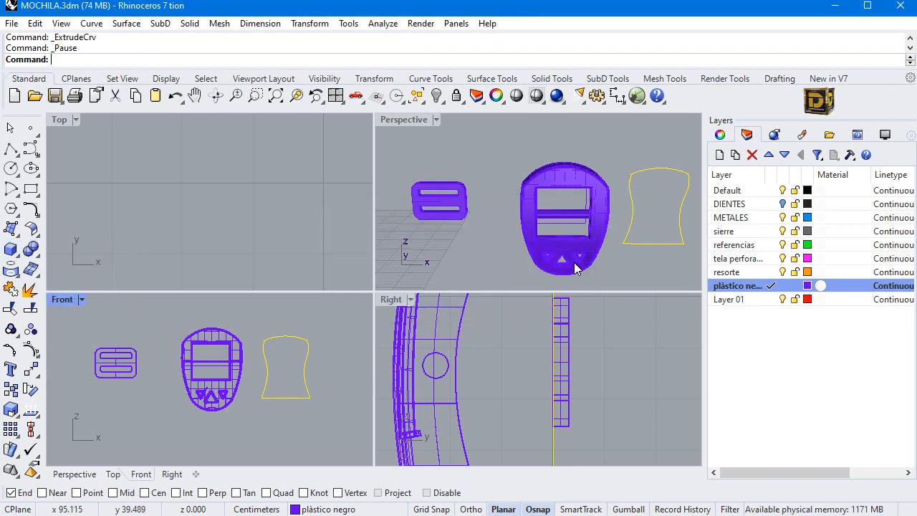
scroll(636, 143, up, 8)
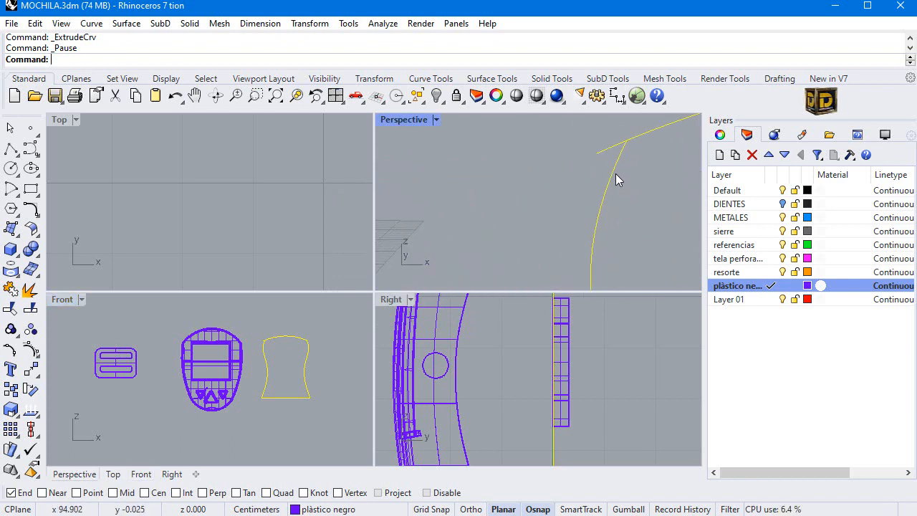
key(ctrl+z)
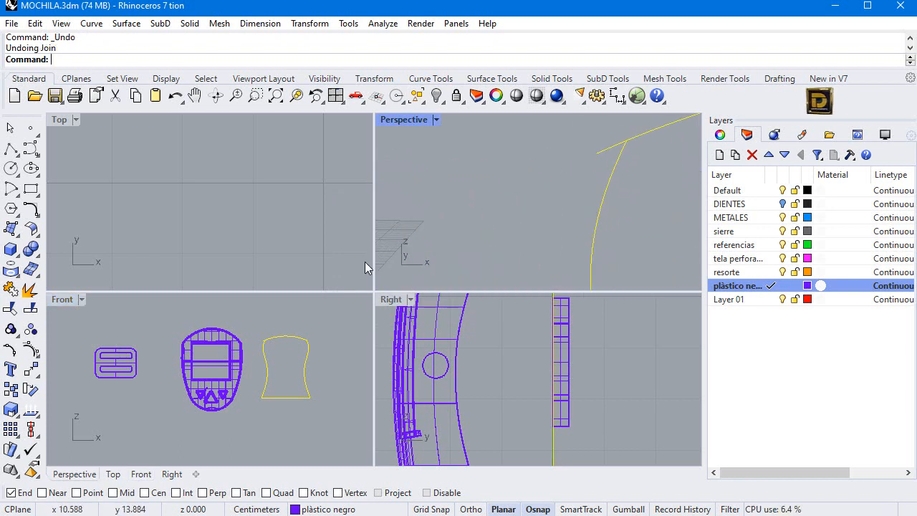
- Show the left side curve's control points and move its upper end point onto the arc's left endpoint
click(603, 194)
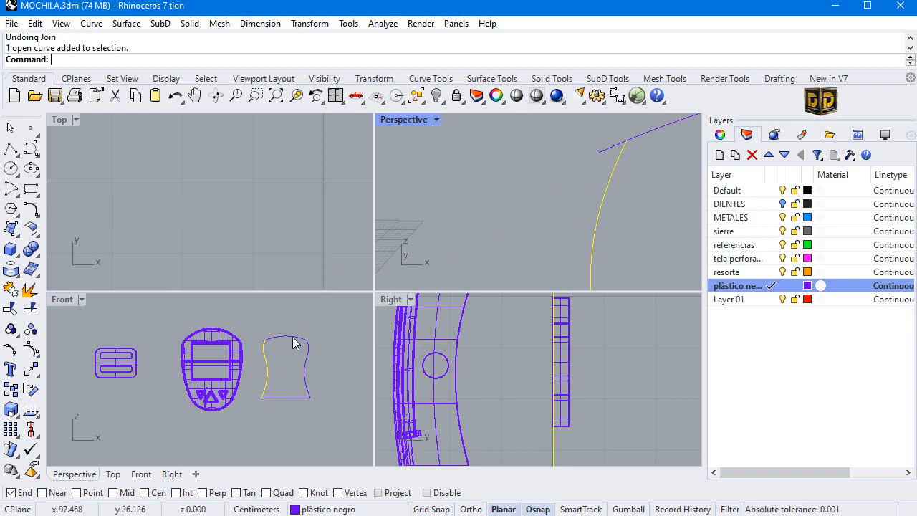
scroll(294, 344, up, 8)
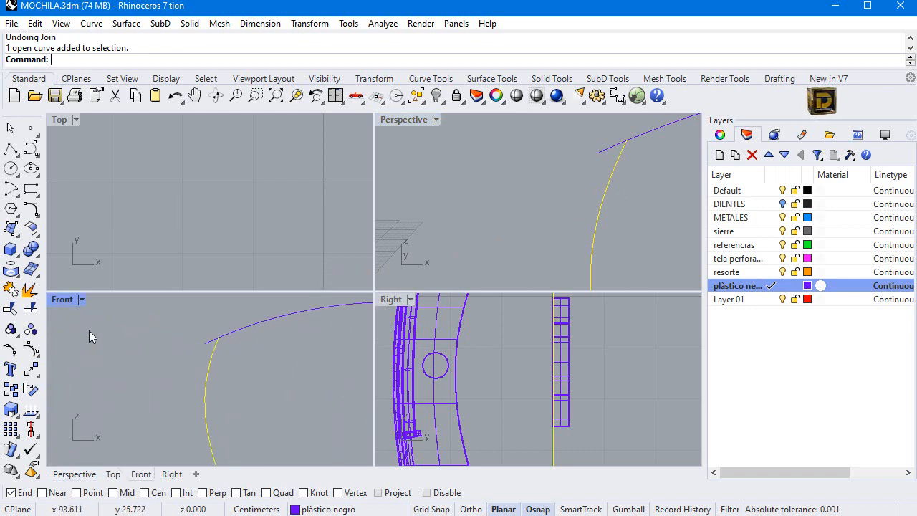
click(30, 349)
click(219, 341)
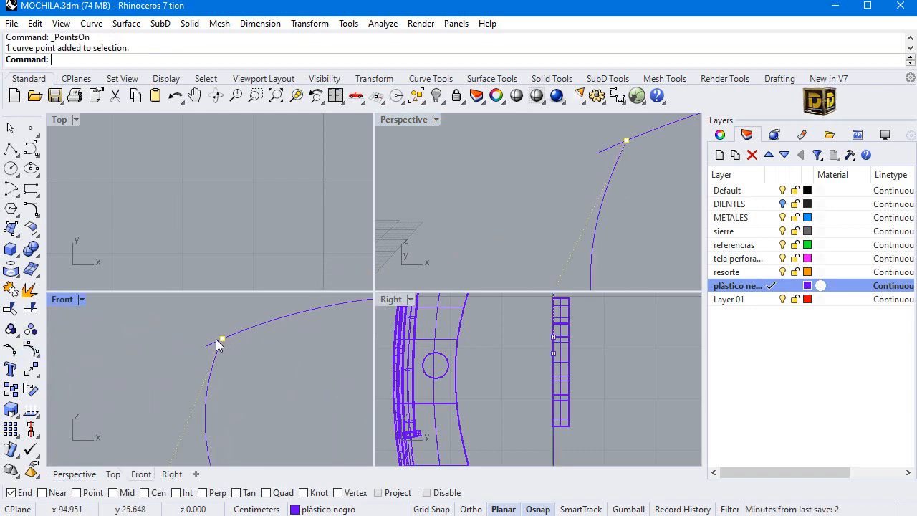
drag(219, 341, 208, 344)
- Select the arc, both side curves and the bottom line, and join them into one closed outline
scroll(222, 333, down, 3)
drag(323, 312, 170, 419)
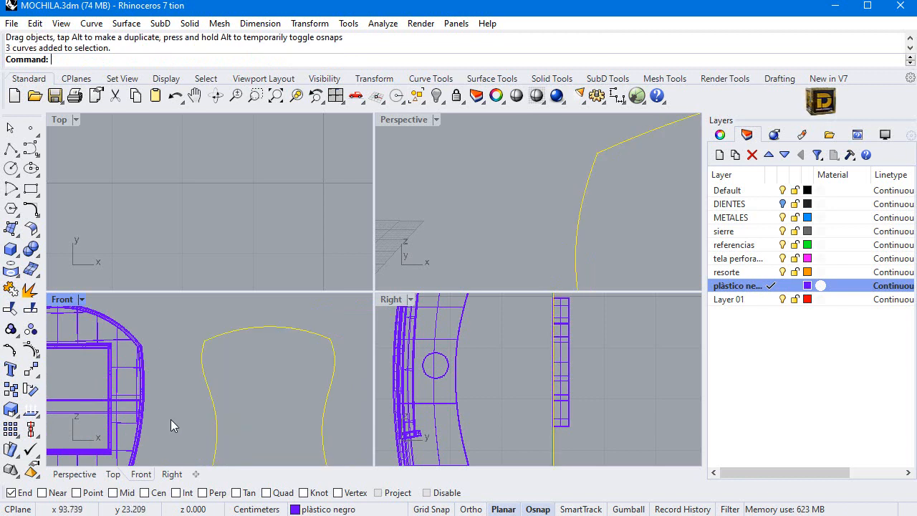
scroll(236, 344, down, 5)
drag(301, 368, 265, 435)
drag(317, 320, 204, 440)
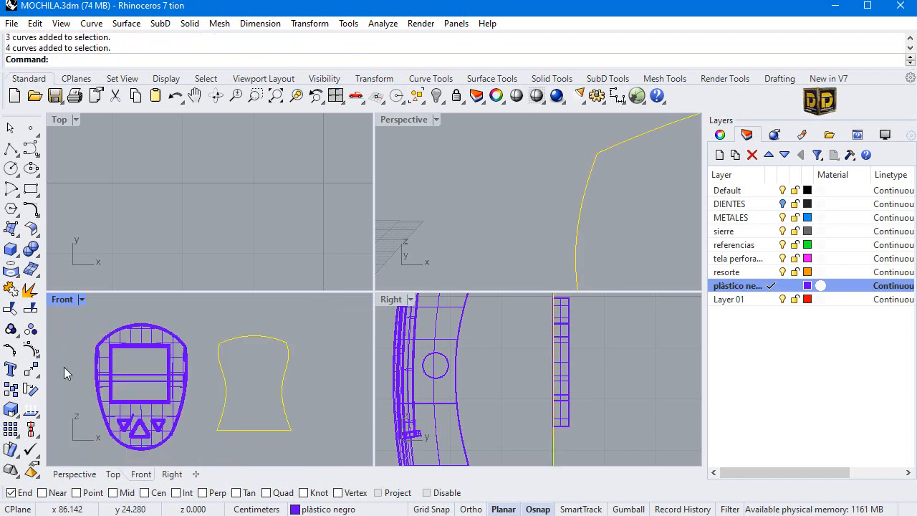
click(11, 289)
- Extrude the closed outline as a solid with a distance of 1.2 cm
click(37, 253)
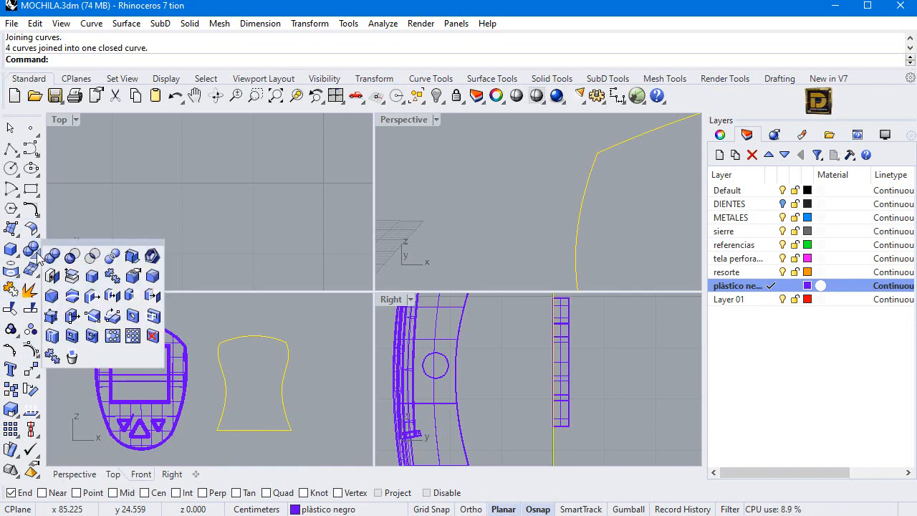
click(15, 254)
click(73, 296)
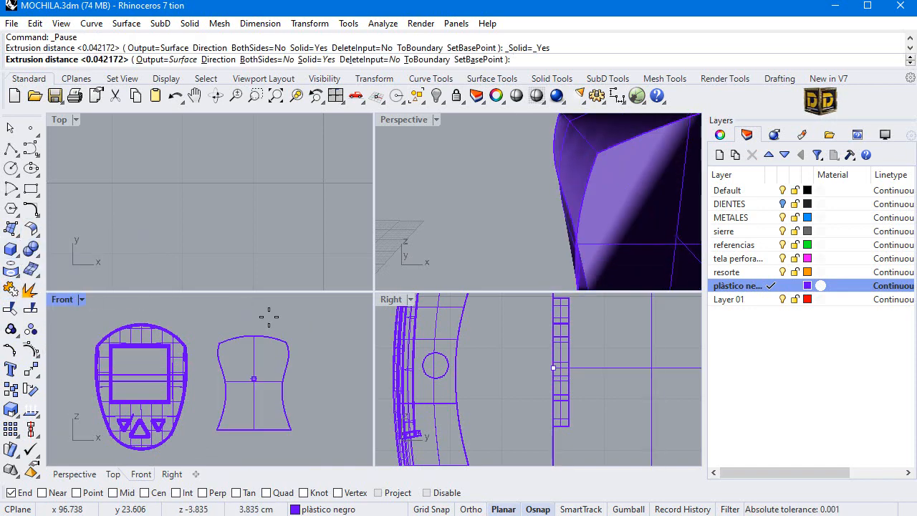
scroll(480, 373, down, 12)
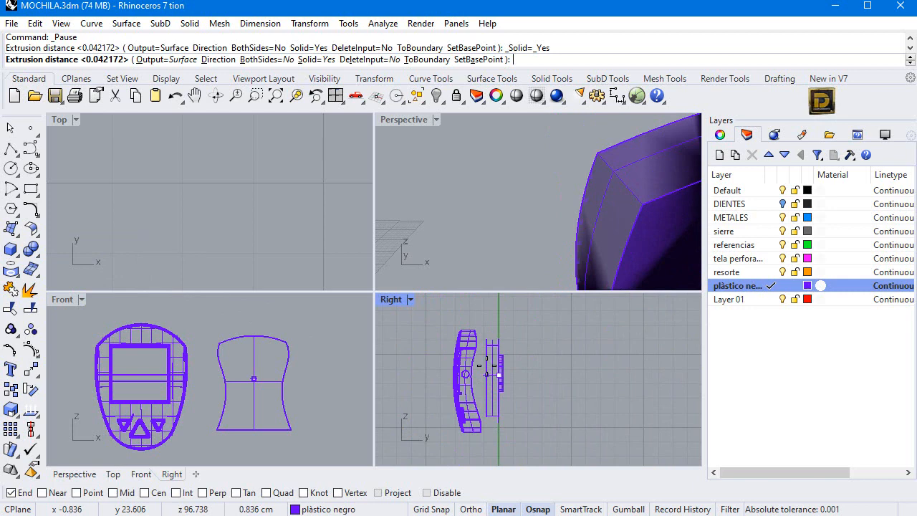
text(1.2)
key(Return)
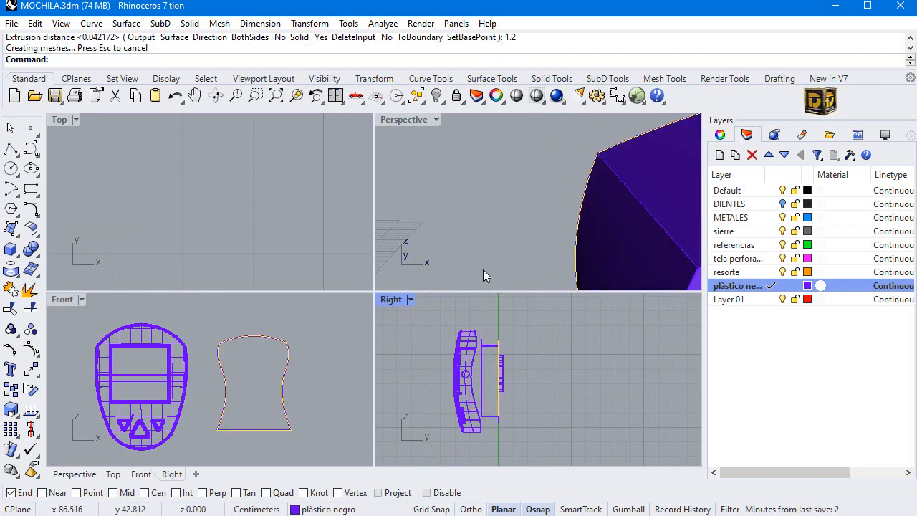
- Fillet all edges of the extruded solid with a 0.5 cm radius
scroll(509, 237, down, 8)
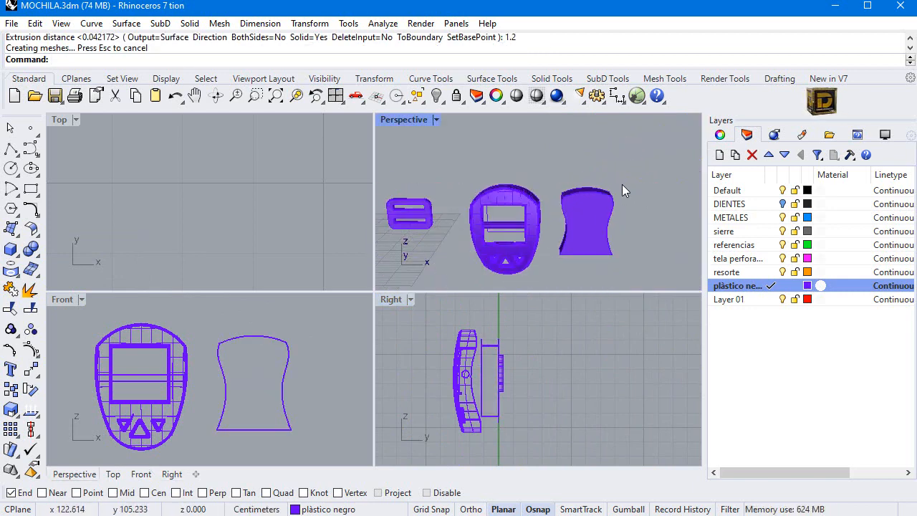
click(31, 249)
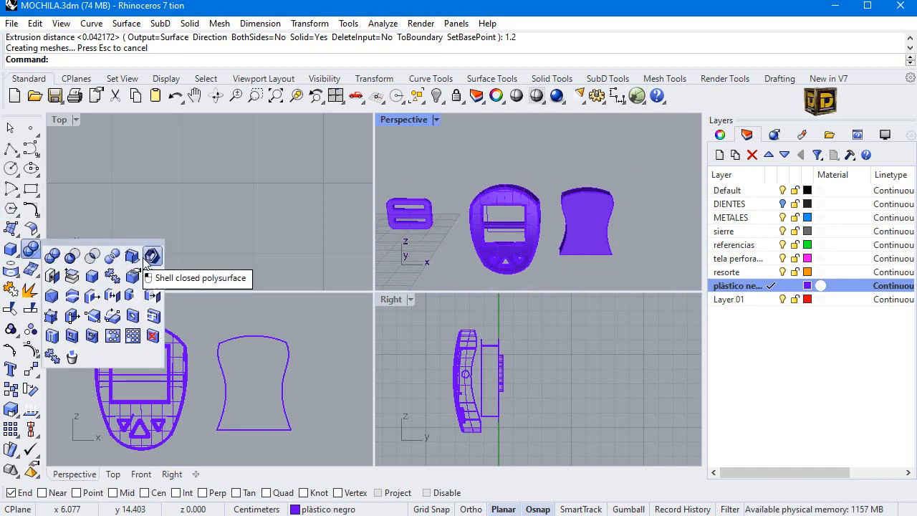
click(152, 277)
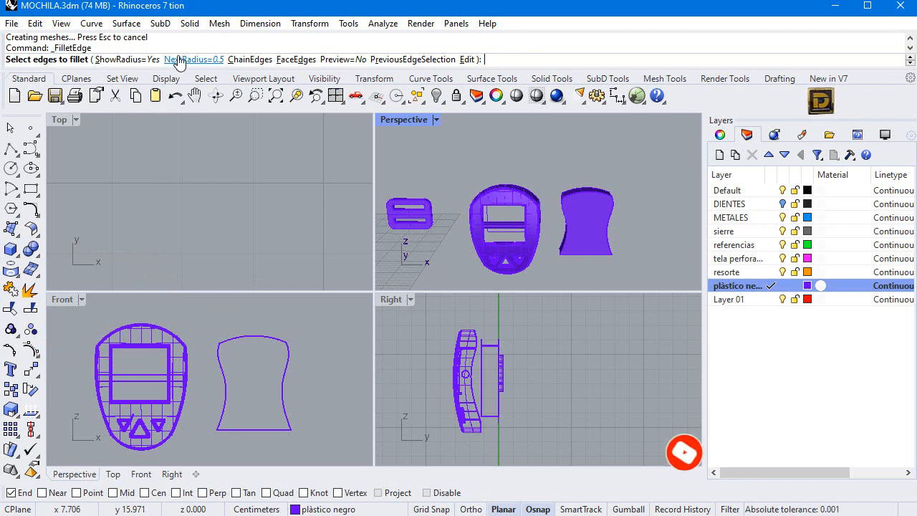
drag(637, 167, 551, 271)
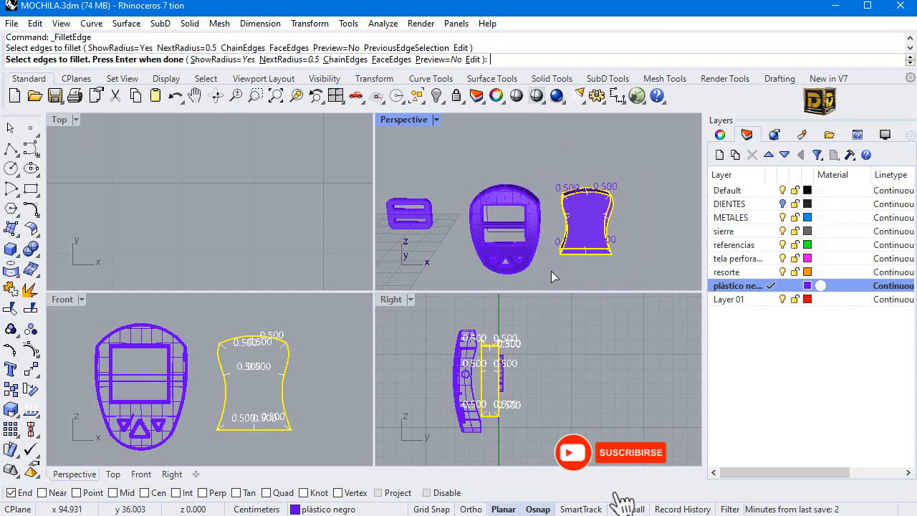
key(Return)
key(Return)
- Extract the narrow flat face and the adjoining fillet faces along the solid's straight lower end, and delete them to open it
scroll(570, 176, up, 8)
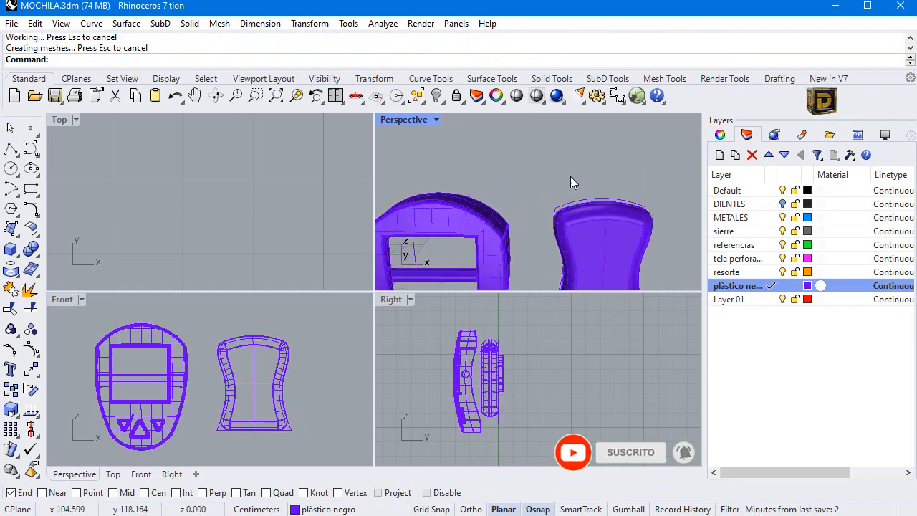
scroll(552, 208, down, 10)
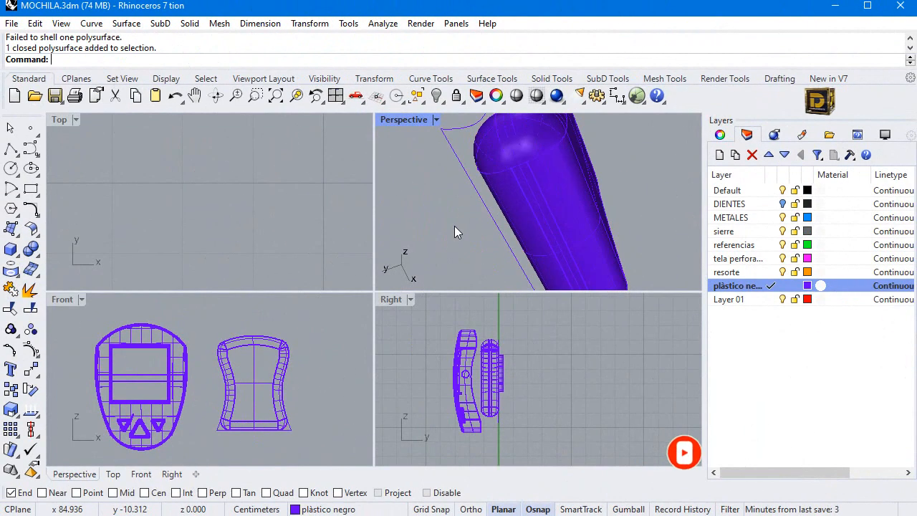
scroll(487, 205, down, 3)
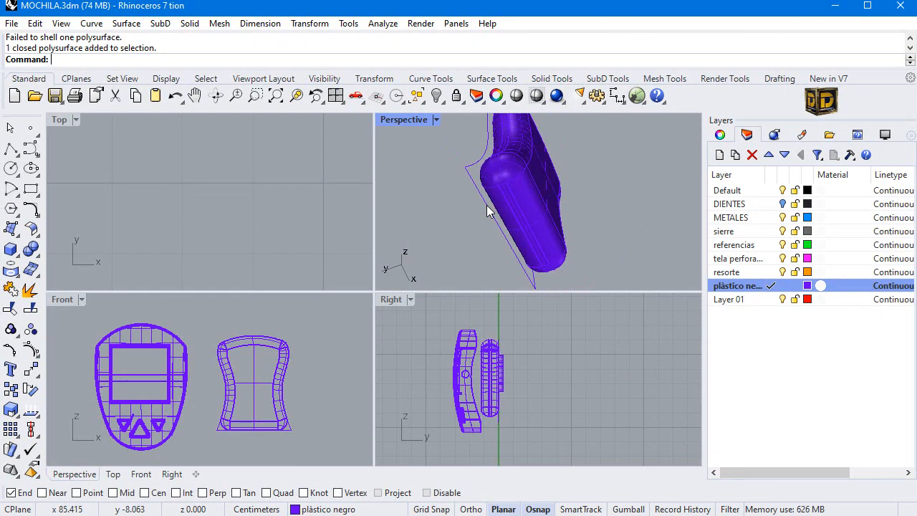
click(37, 258)
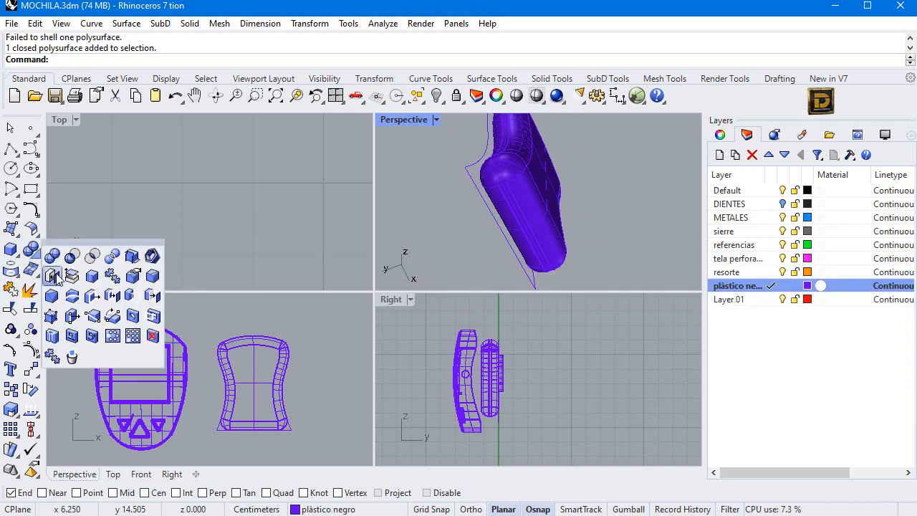
click(53, 277)
click(517, 206)
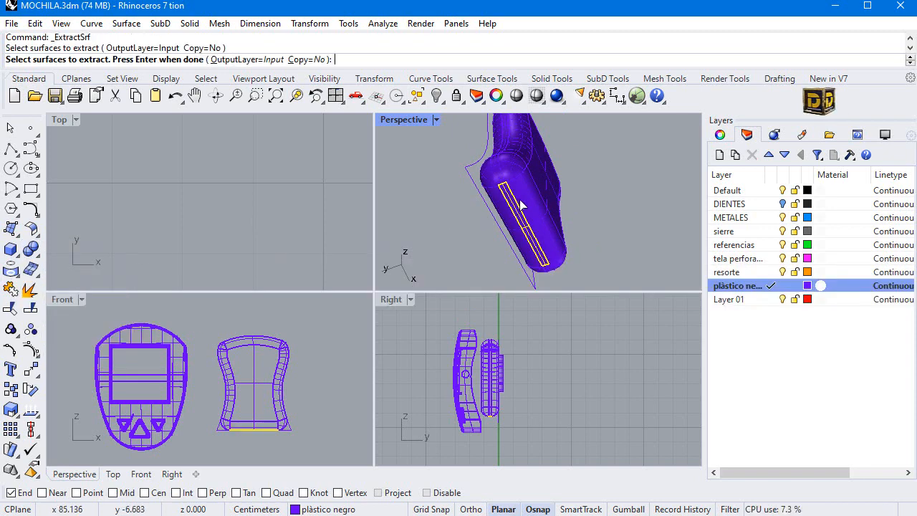
click(511, 213)
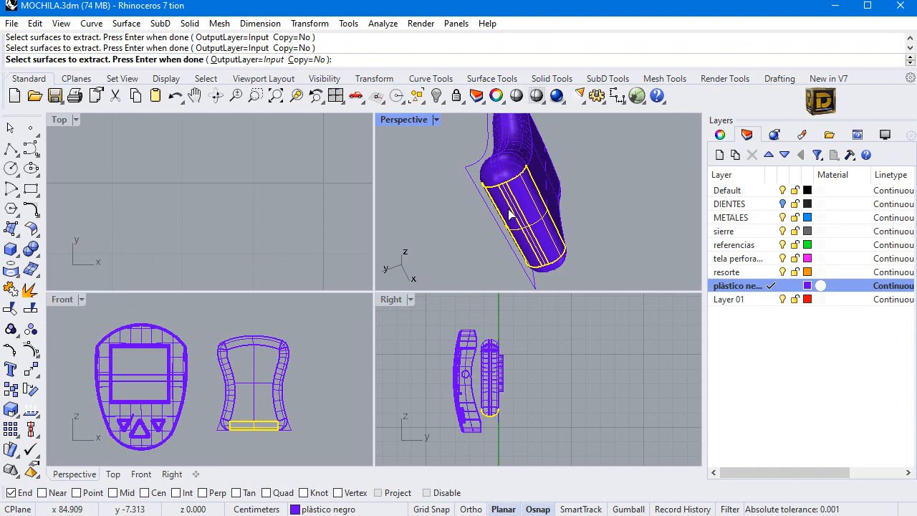
key(Return)
key(End)
key(Delete)
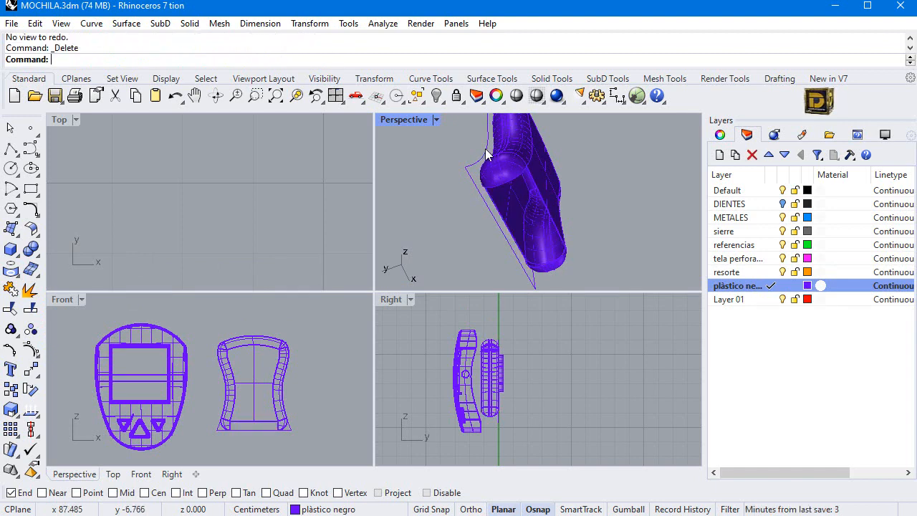
- Inspect the opened part from another angle and draw a small circle in the Front view inside its upper right area
double_click(393, 121)
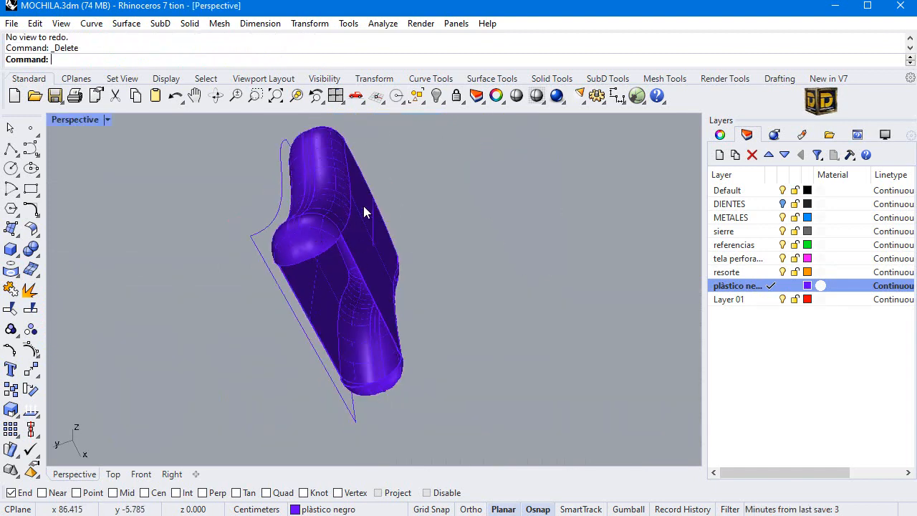
right_drag(363, 208, 280, 198)
double_click(98, 119)
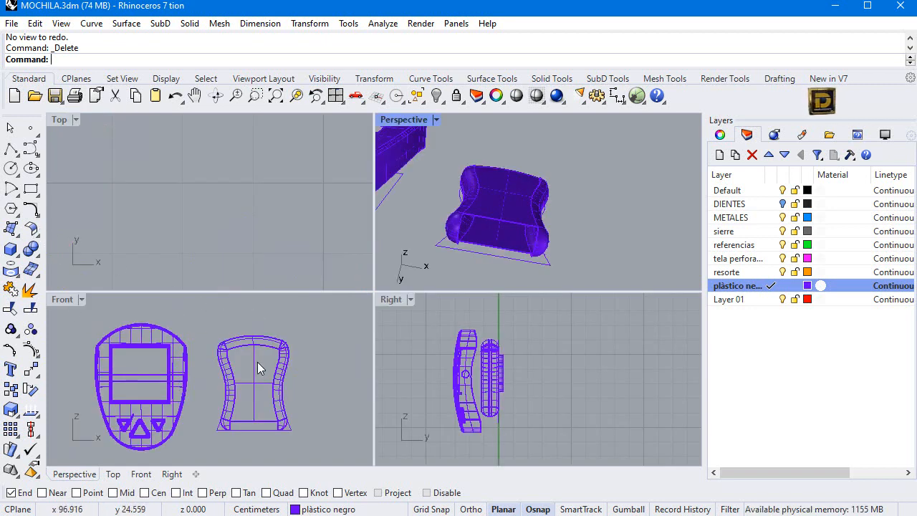
click(11, 169)
scroll(272, 352, up, 3)
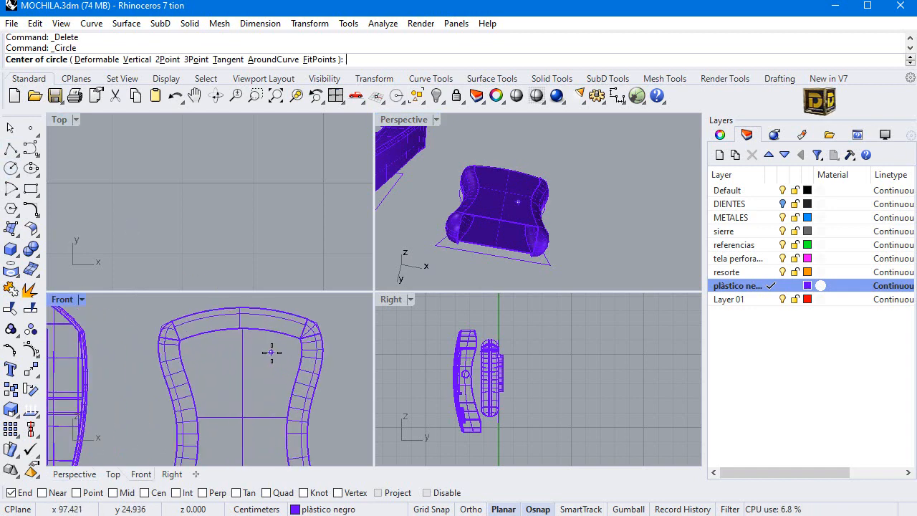
click(272, 351)
click(275, 360)
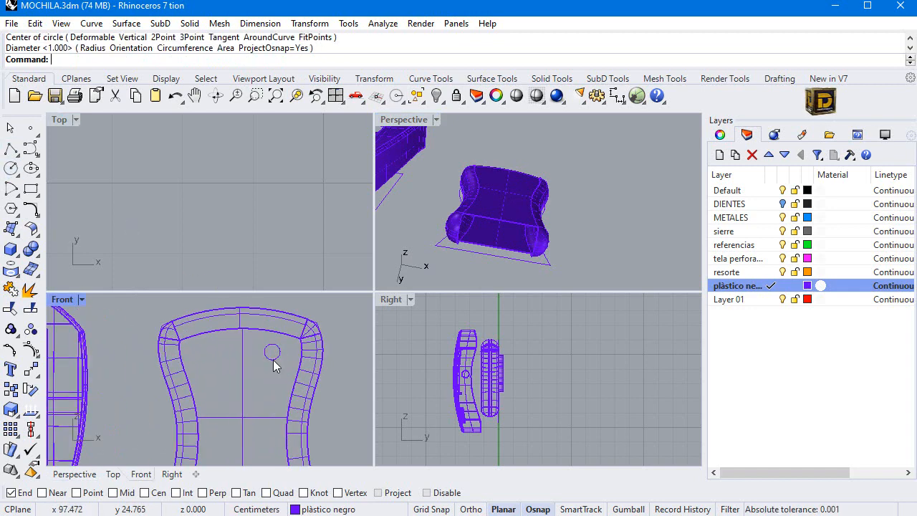
- Copy the small circle twice in the Front view, placing the copies in a slanted row below the original
click(270, 358)
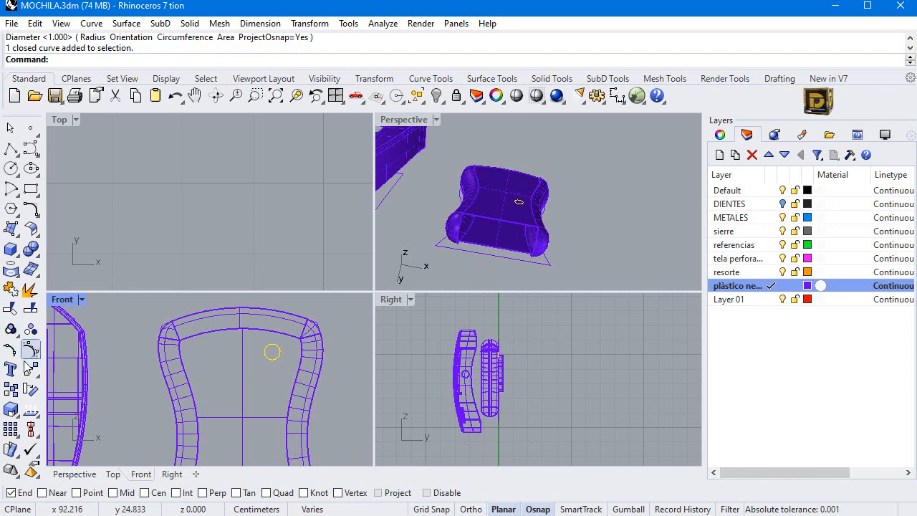
click(11, 388)
click(272, 359)
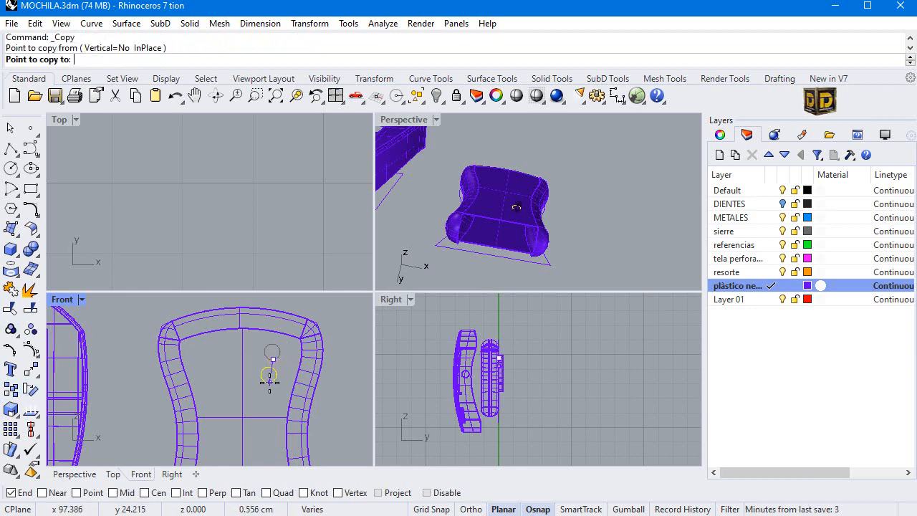
click(262, 383)
click(261, 381)
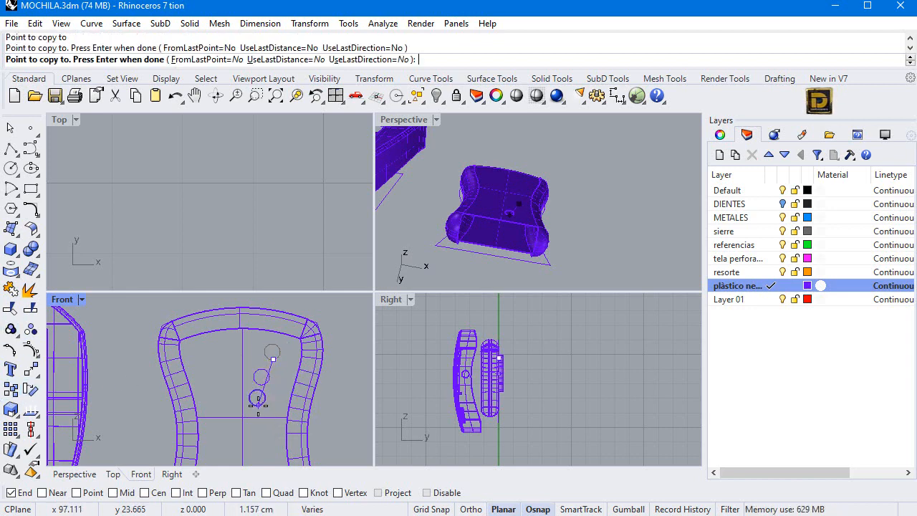
key(Return)
- Reposition the three small circles so they form an evenly spaced curve following the part's right side
scroll(261, 377, down, 3)
scroll(284, 375, up, 5)
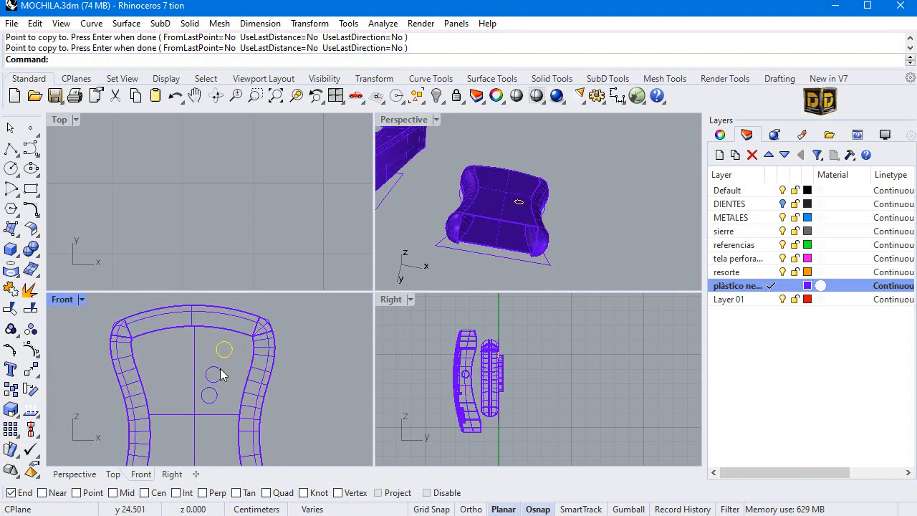
click(220, 375)
mouse_move(222, 373)
mouse_down()
mouse_move(236, 363)
mouse_move(224, 364)
mouse_up()
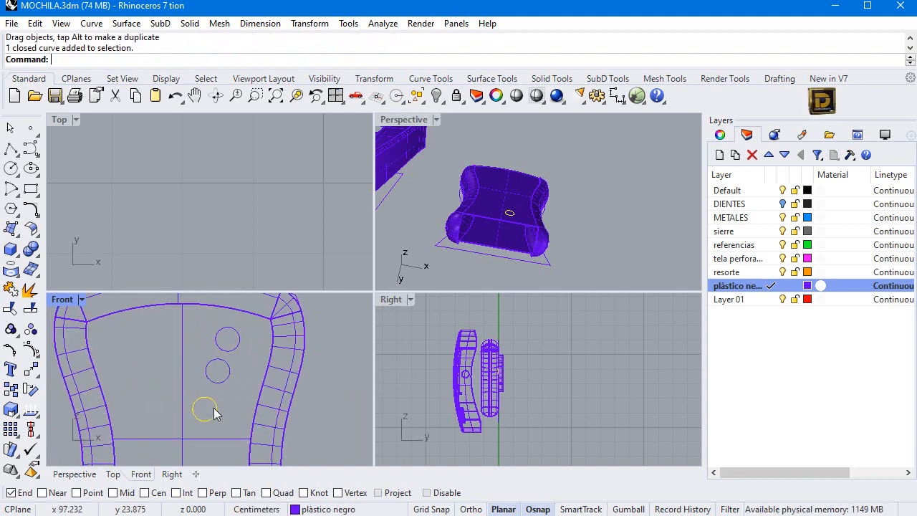
drag(213, 405, 220, 392)
scroll(235, 344, up, 2)
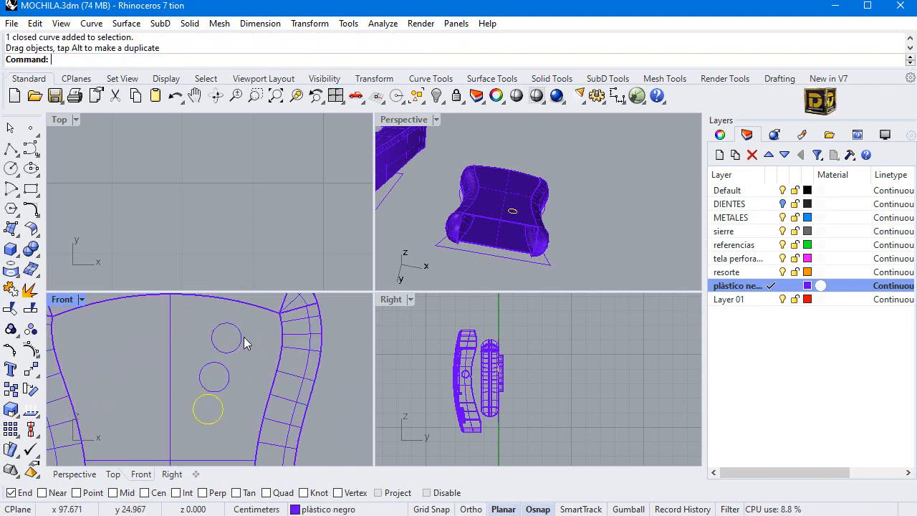
drag(243, 336, 261, 332)
drag(227, 374, 232, 370)
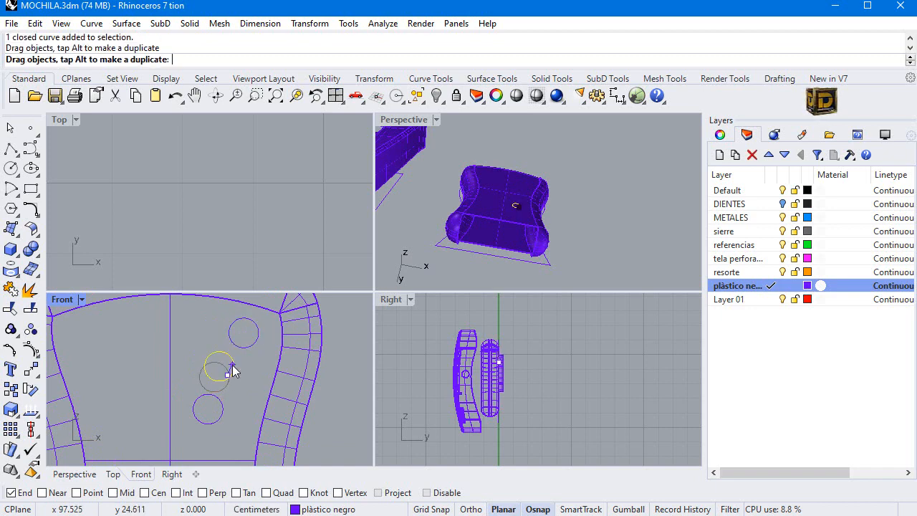
- Draw a larger circle about 0.69 cm in diameter at the part's waist, just below the three small circles
click(10, 168)
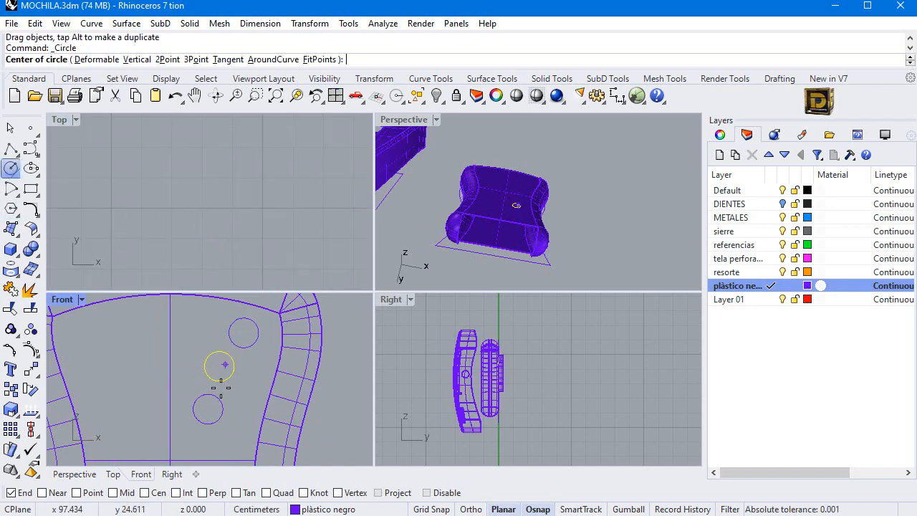
scroll(221, 374, down, 7)
scroll(223, 387, up, 5)
click(202, 399)
click(220, 388)
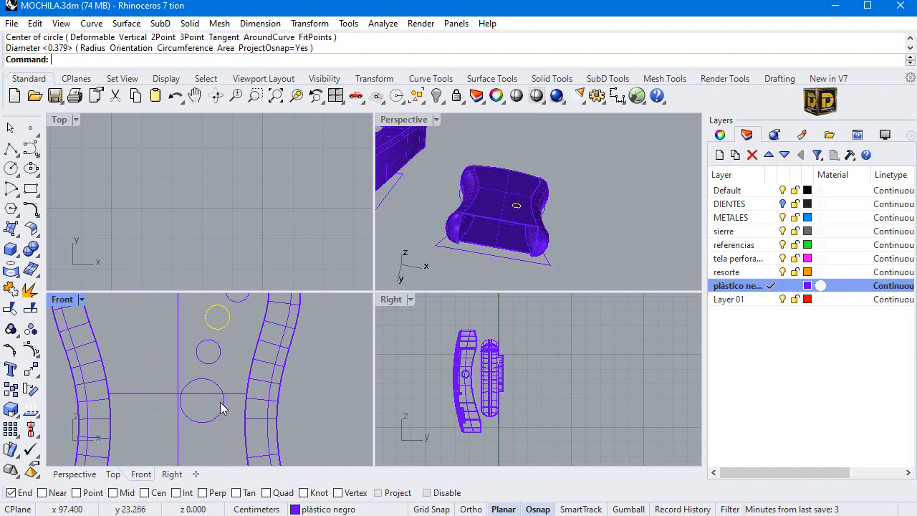
- Mirror the three small circles across a horizontal axis through the larger circle's center, using only the Cen object snap
scroll(238, 378, down, 4)
shift+click(230, 366)
shift+click(235, 344)
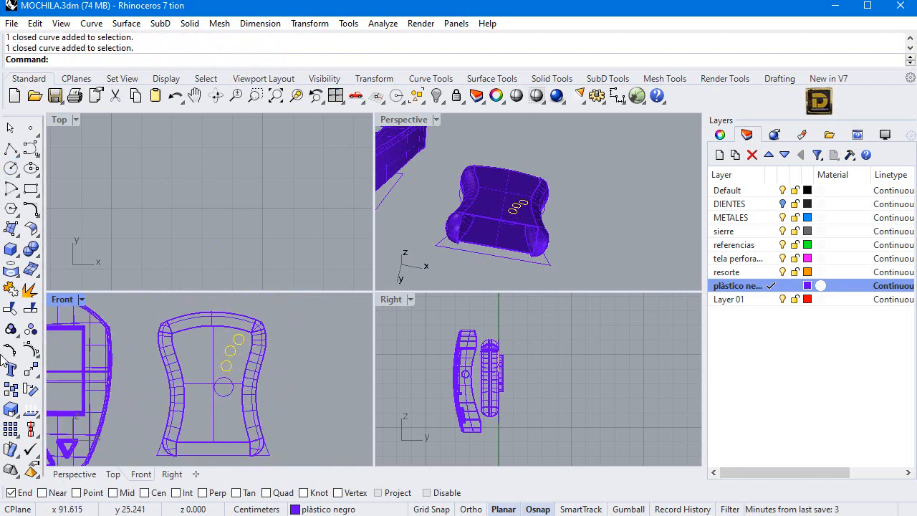
click(11, 389)
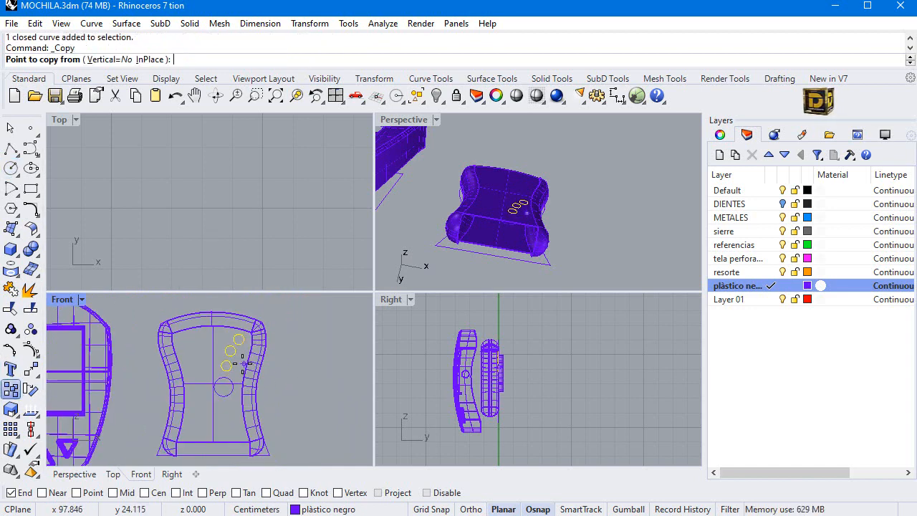
click(32, 369)
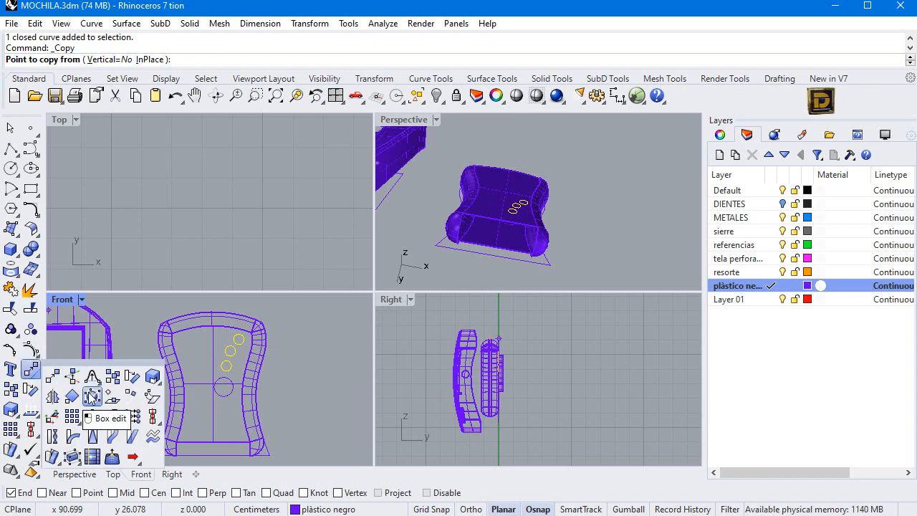
click(52, 396)
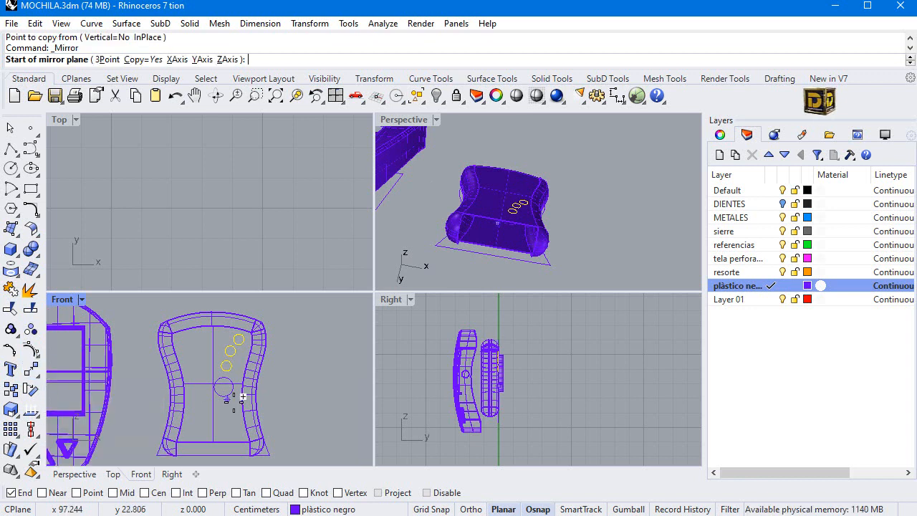
right_click(158, 493)
click(223, 386)
click(304, 385)
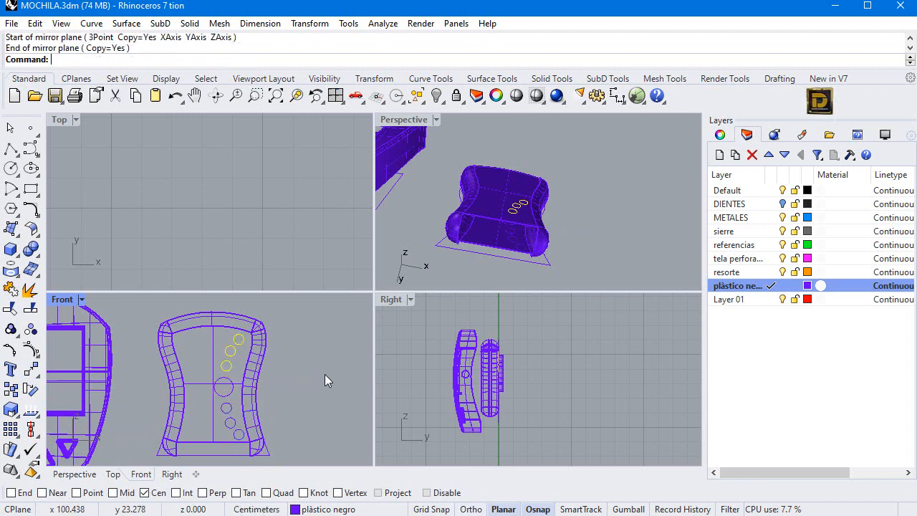
- Mirror the complete column of seven circles across the part's vertical centerline
click(233, 386)
click(231, 408)
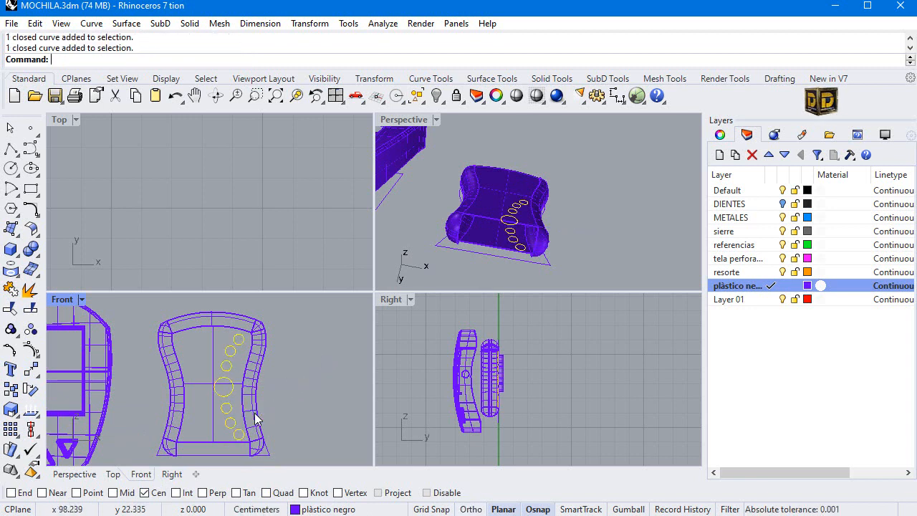
right_click(254, 413)
click(215, 309)
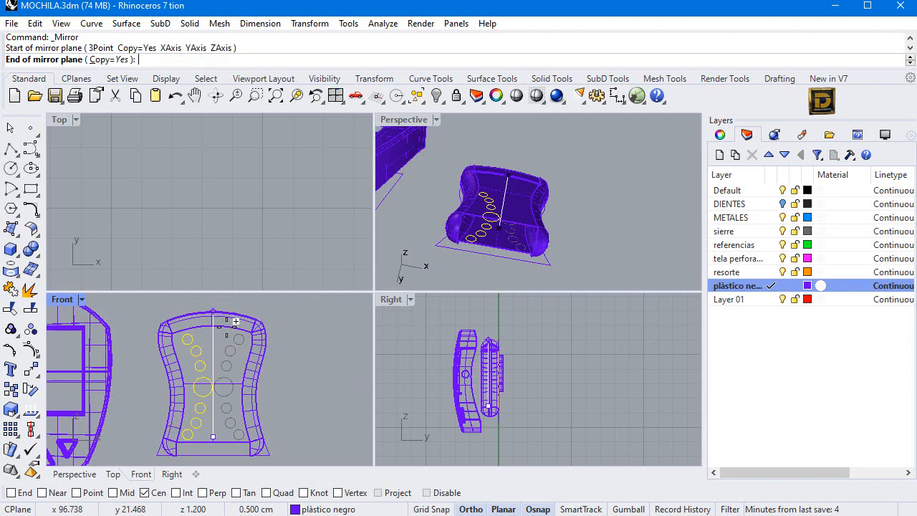
shift+click(295, 340)
- Shift the seven mirrored circles slightly outward, away from the part's vertical centerline
drag(144, 307, 215, 446)
scroll(209, 388, up, 6)
mouse_move(204, 403)
shift+mouse_down()
mouse_move(193, 396)
mouse_move(200, 401)
shift+mouse_up()
scroll(204, 404, down, 5)
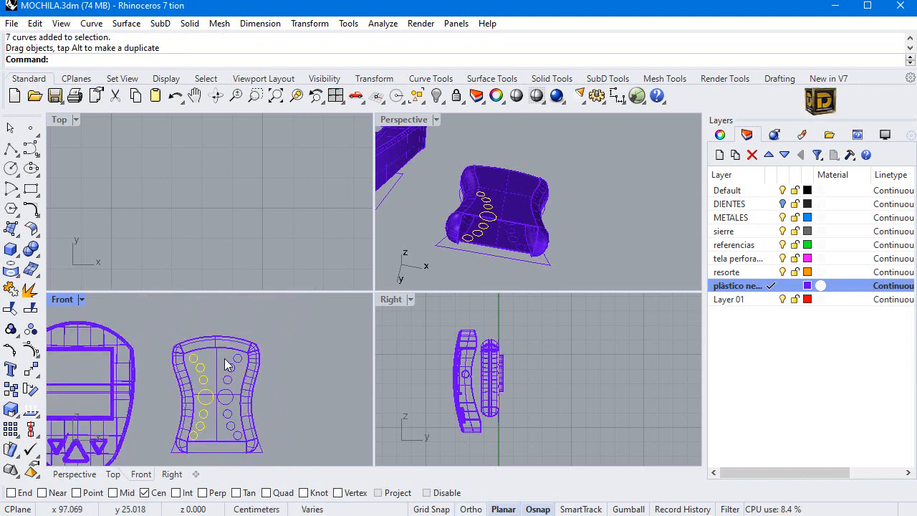
- Select all fourteen circles on the part and set the Front view to Shaded display
drag(157, 325, 252, 474)
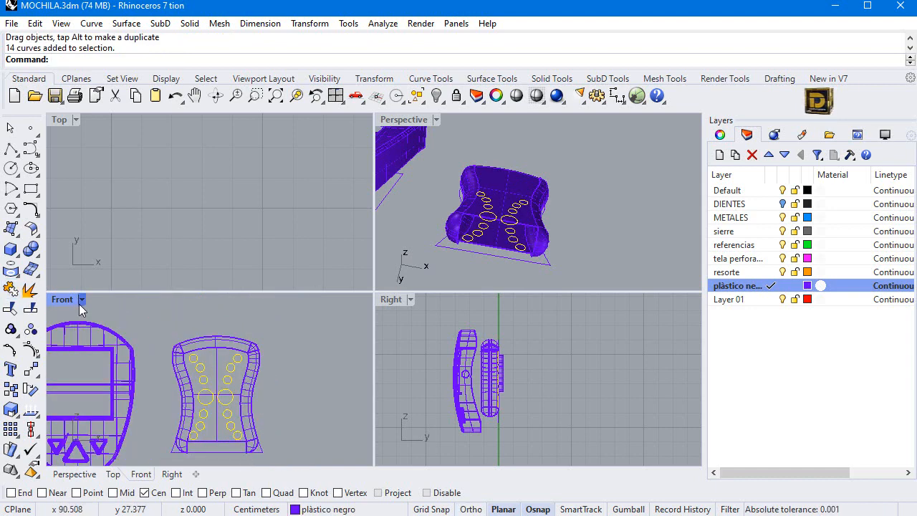
click(81, 299)
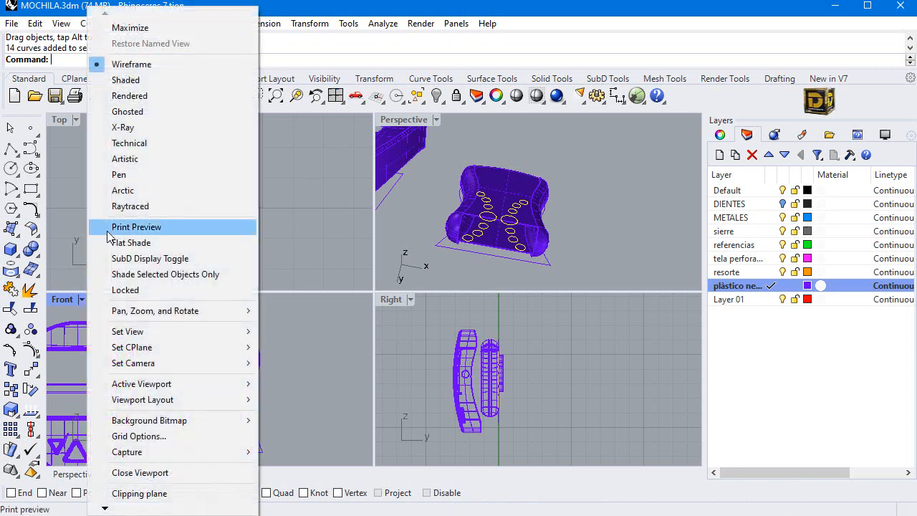
click(126, 79)
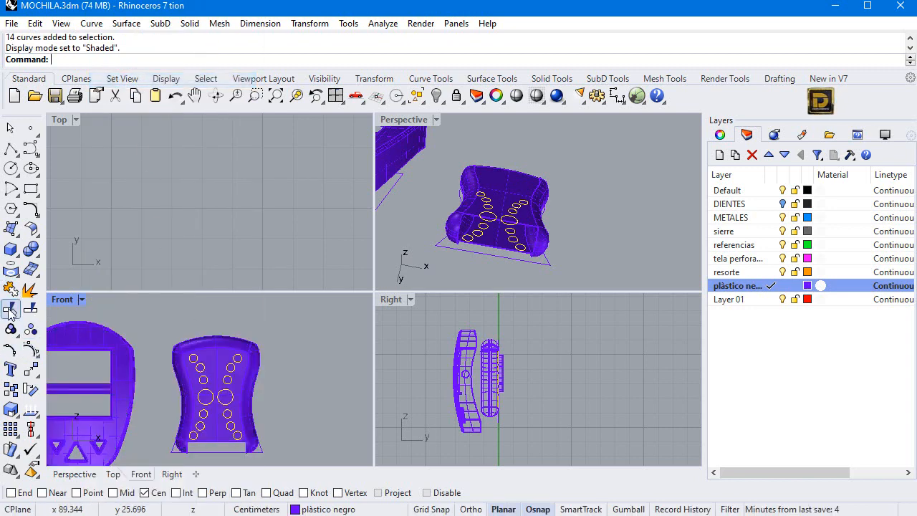
- Trim the part inside all fourteen circles, cutting through both its front and back faces to make open holes
click(10, 310)
scroll(191, 358, up, 5)
click(188, 360)
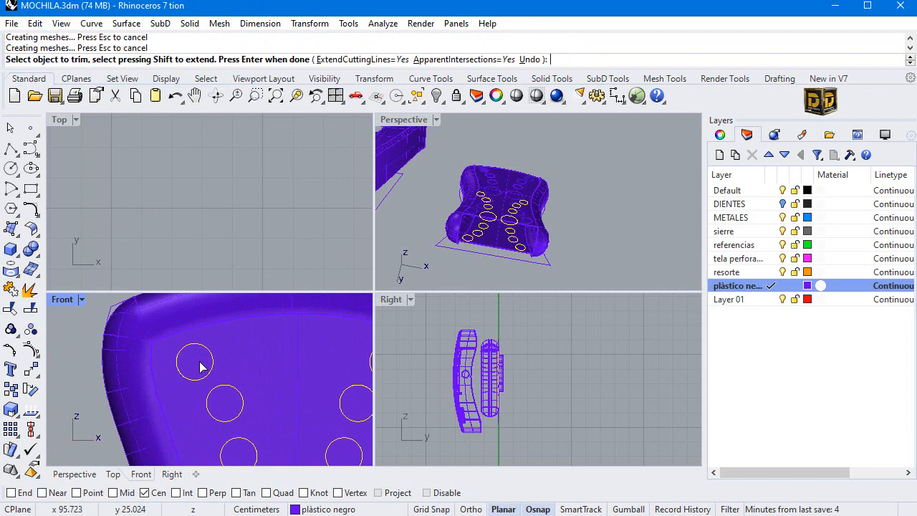
click(198, 361)
click(224, 403)
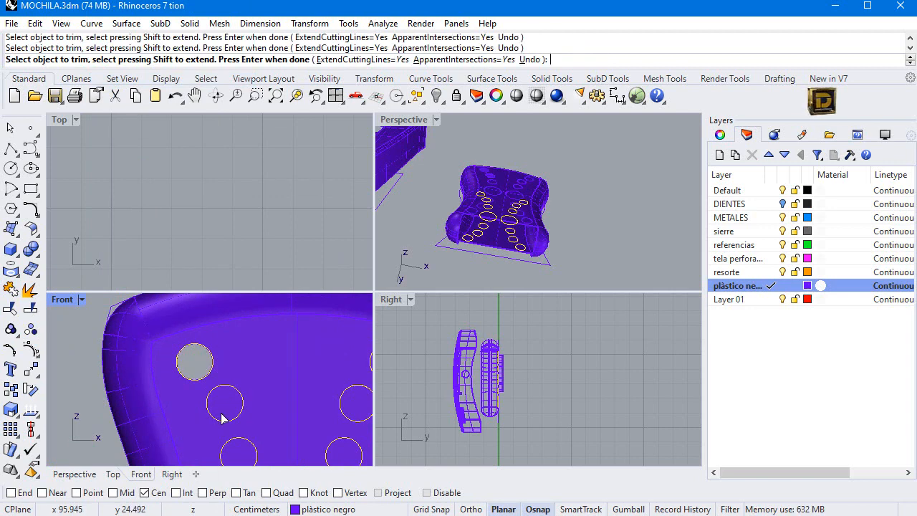
scroll(225, 418, down, 3)
scroll(229, 414, up, 4)
click(225, 415)
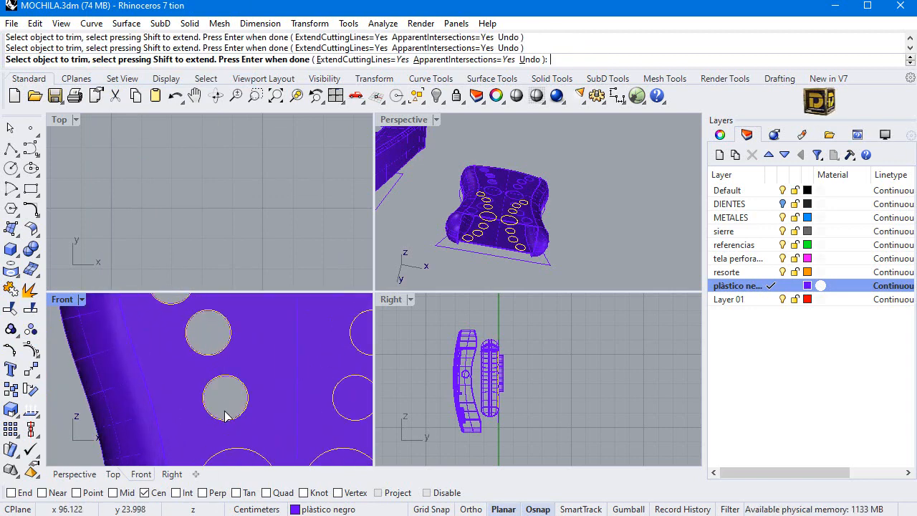
scroll(248, 415, down, 6)
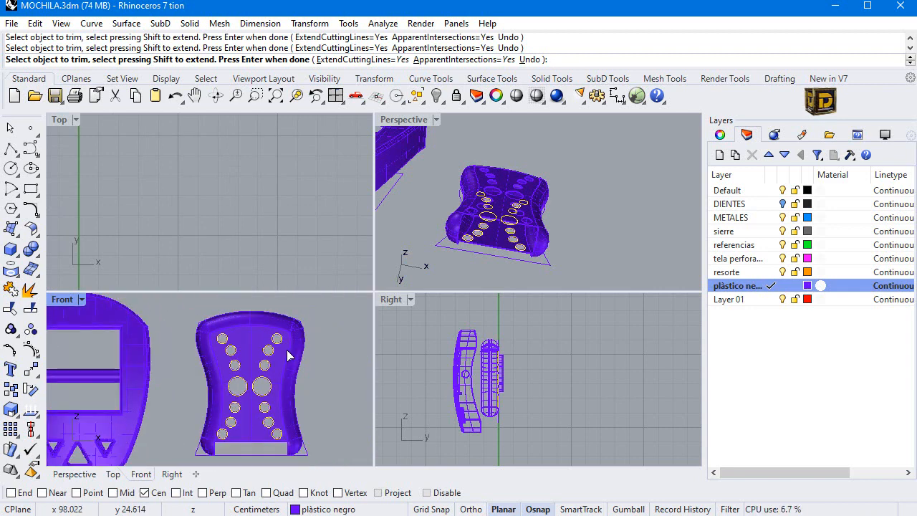
key(Return)
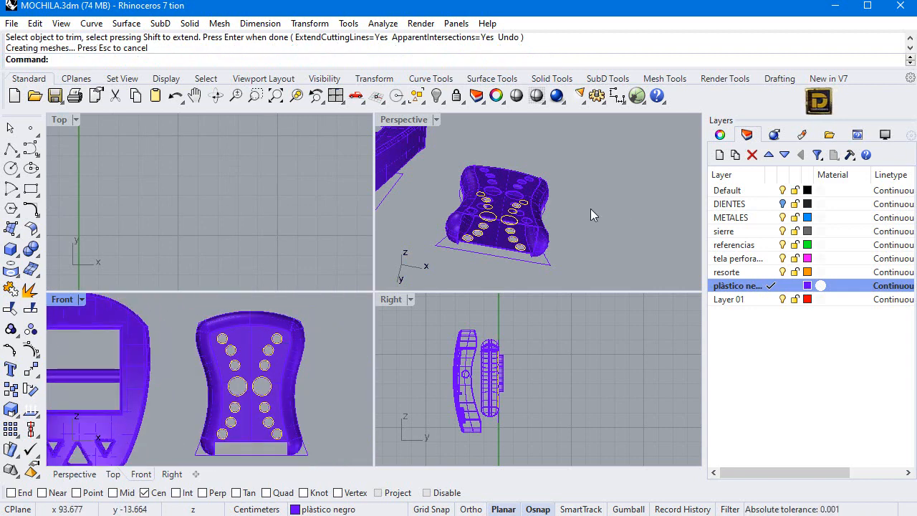
- Draw a large circle in the Front view beside the part, slightly overlapping its right waist edge
click(10, 167)
click(343, 388)
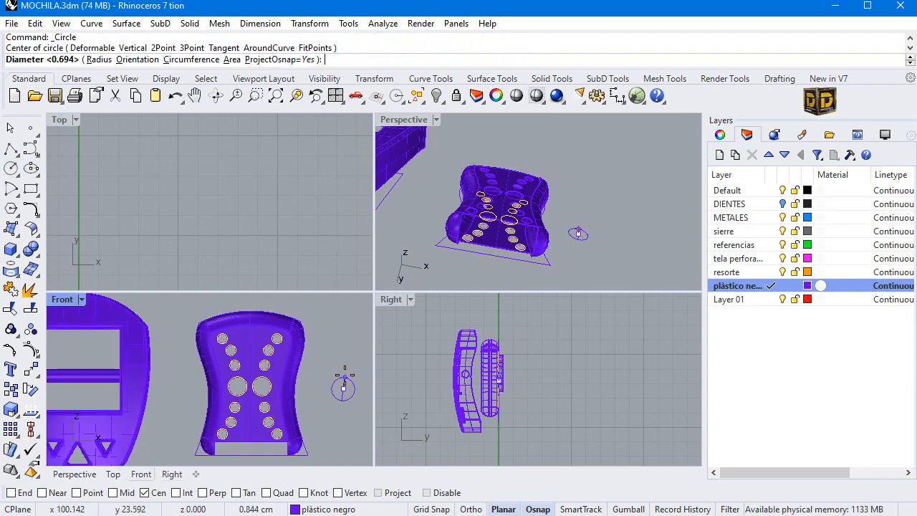
click(289, 373)
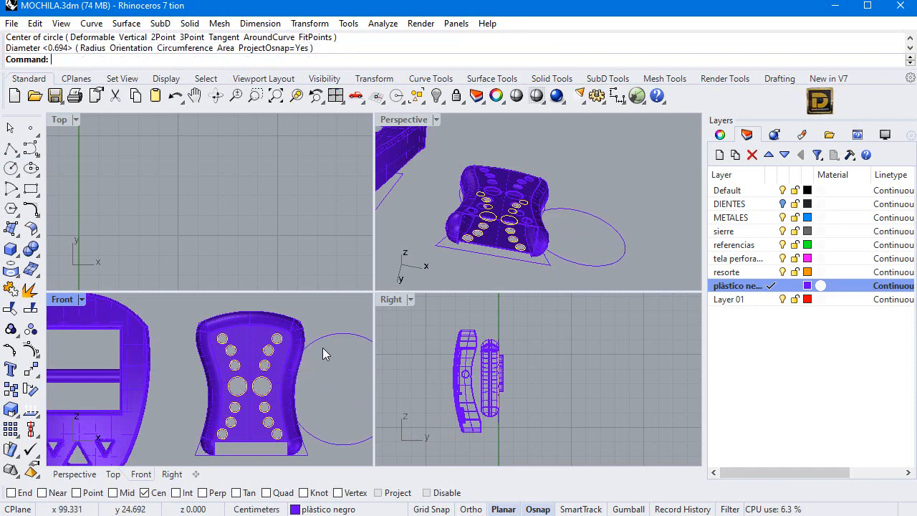
- Mirror the large circle across the part's vertical centerline so a copy overlaps the opposite waist edge
click(318, 338)
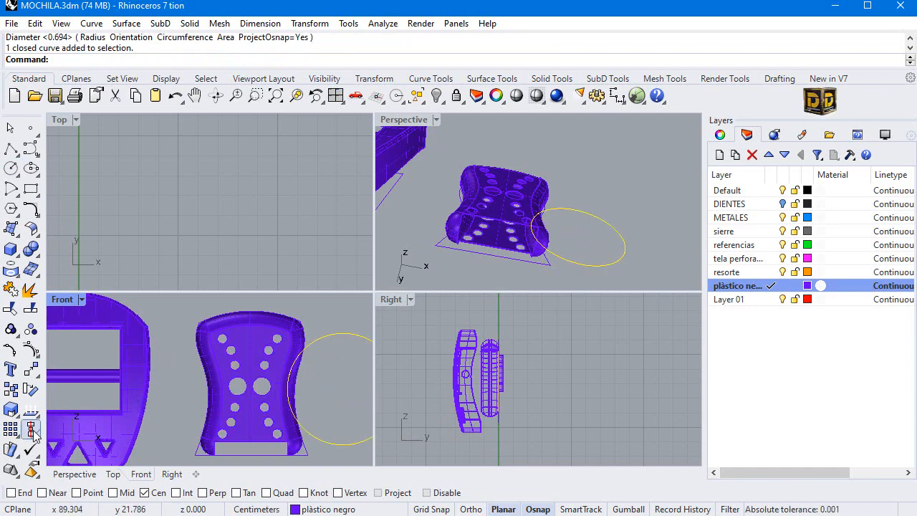
click(34, 373)
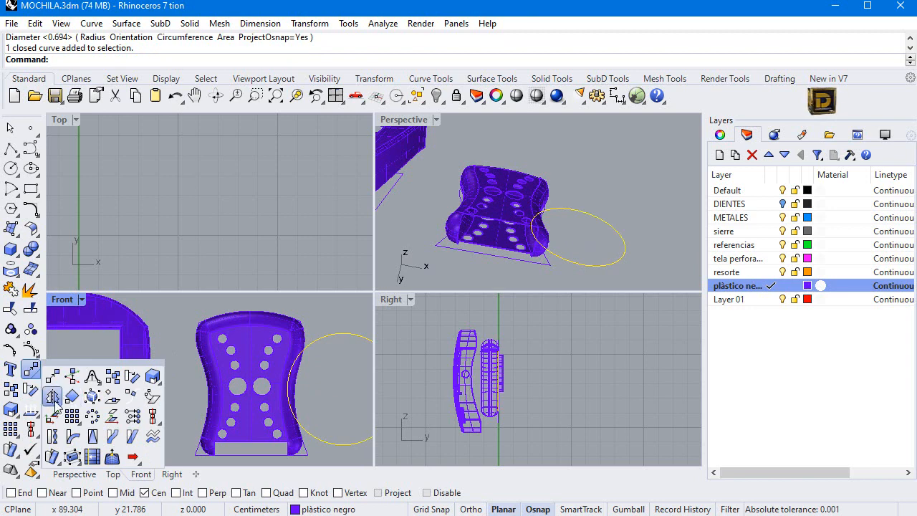
click(52, 396)
click(251, 348)
scroll(272, 394, down, 2)
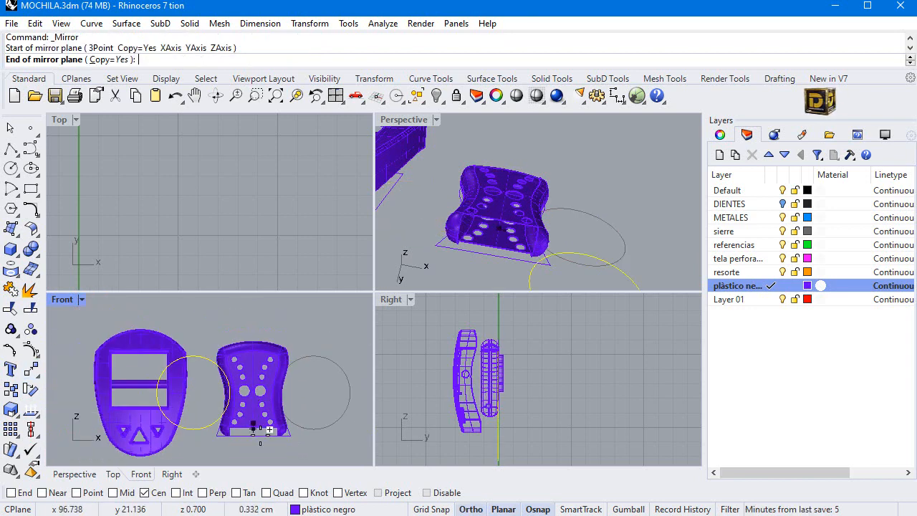
click(262, 440)
- Trim away the portions of the part's two side walls that lie inside the large circles, undoing any wrong cut
click(194, 350)
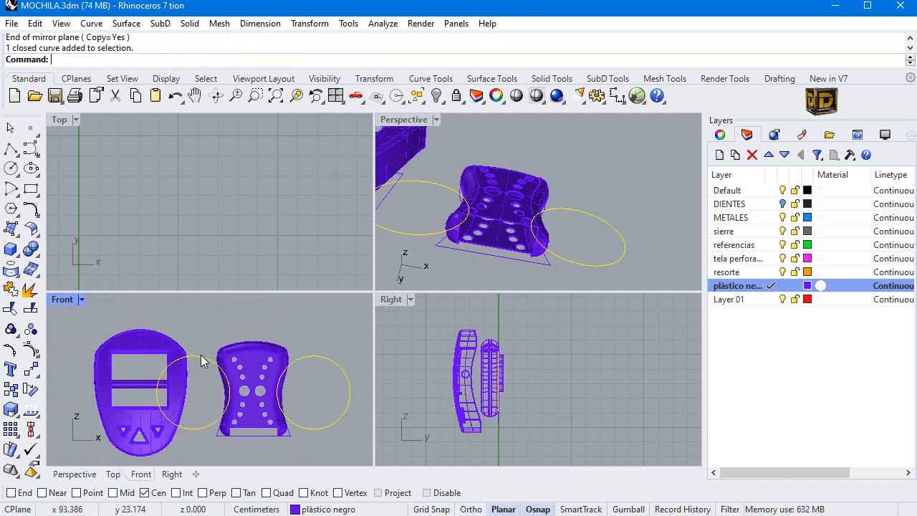
click(11, 289)
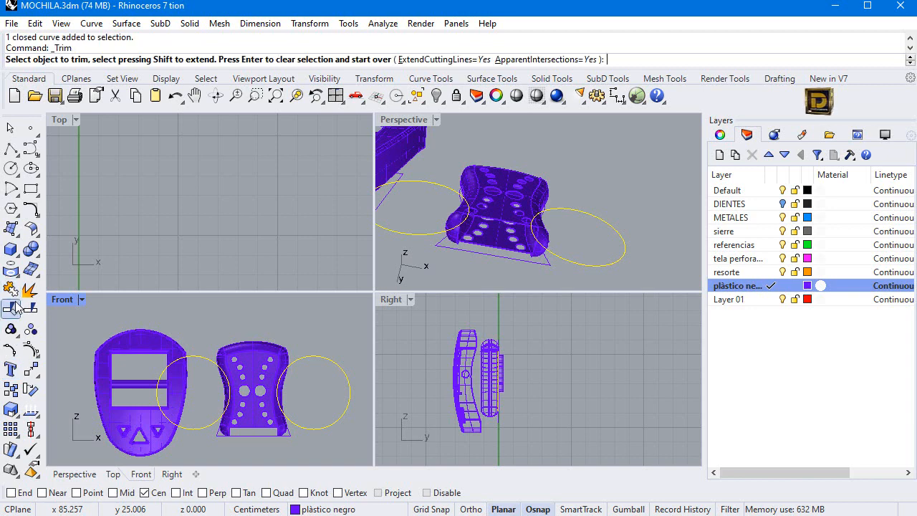
scroll(258, 376, up, 3)
drag(208, 406, 207, 406)
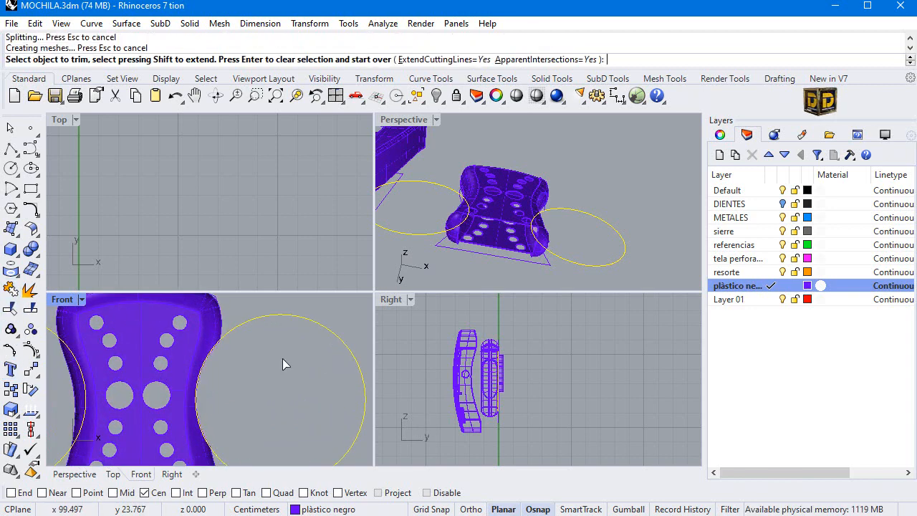
scroll(288, 368, down, 8)
scroll(220, 375, up, 6)
click(214, 377)
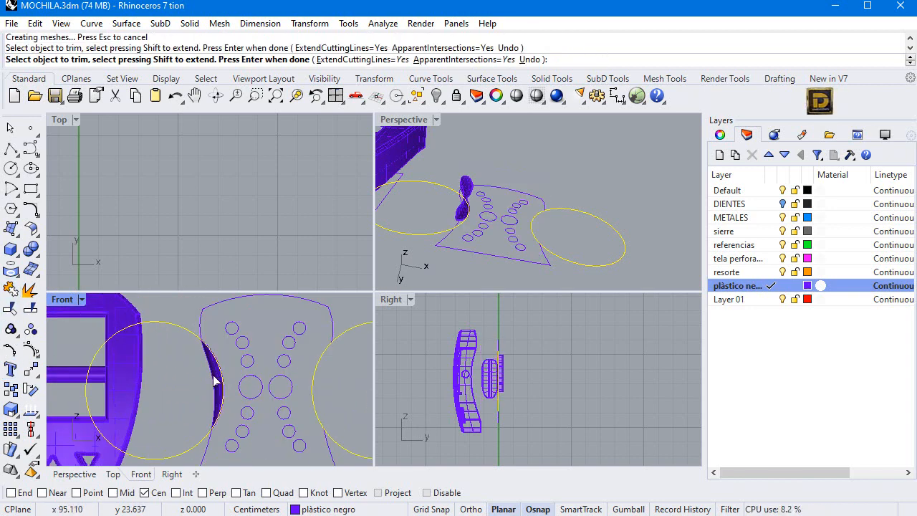
key(ctrl+z)
scroll(210, 369, up, 7)
click(227, 358)
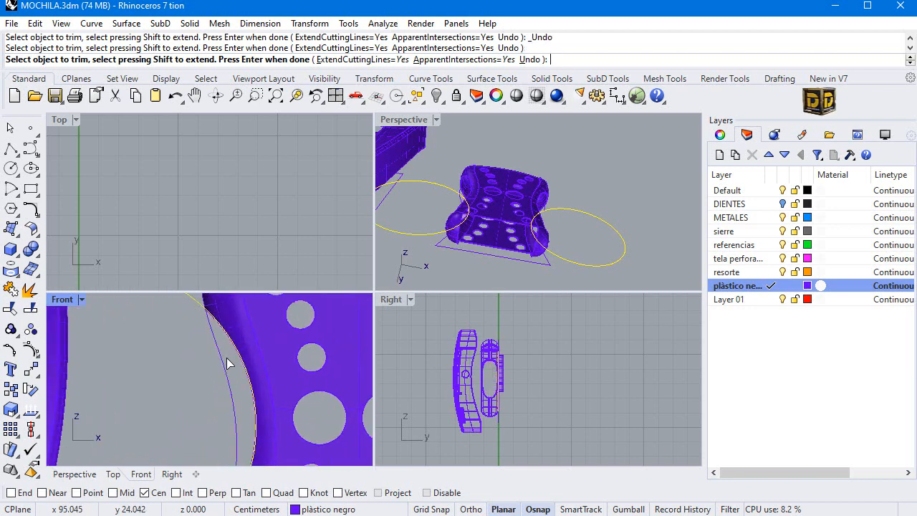
- Finish the side-wall trim and examine the cut side openings in the enlarged Perspective view
scroll(198, 351, down, 9)
key(Return)
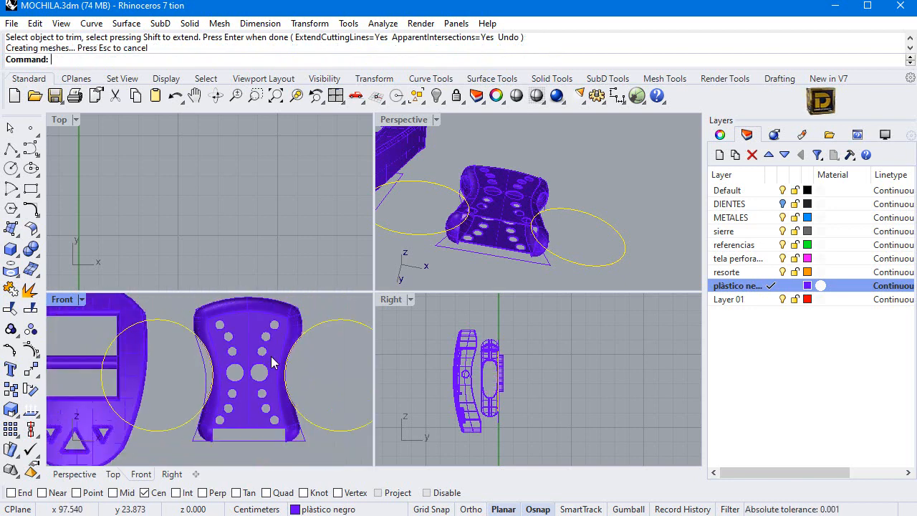
click(286, 342)
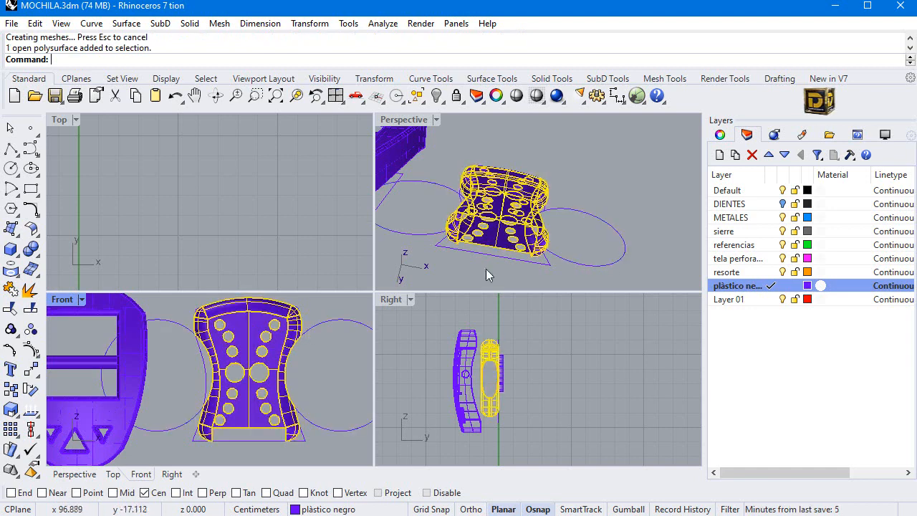
double_click(424, 120)
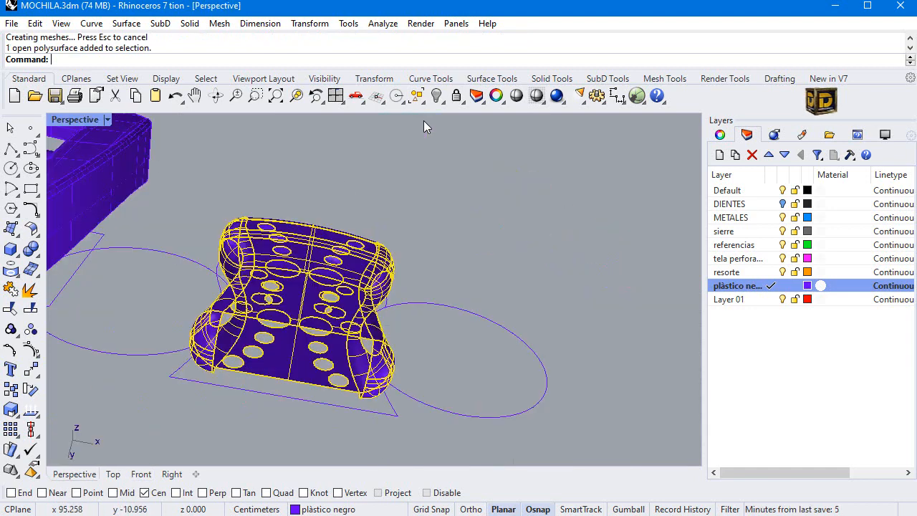
key(Escape)
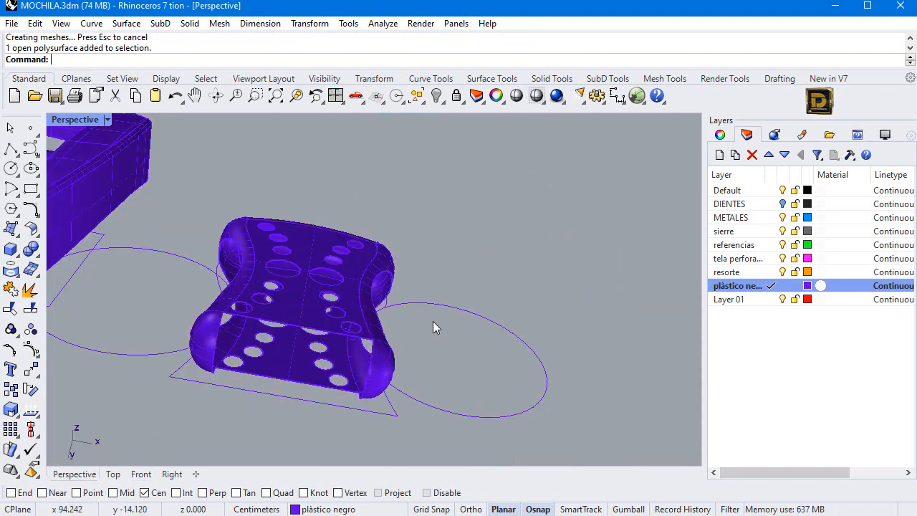
right_drag(433, 328, 250, 315)
right_drag(361, 254, 327, 310)
- Try to thicken the perforated part with a solid surface offset of 0.1 cm using round corners and deleting the input
click(327, 309)
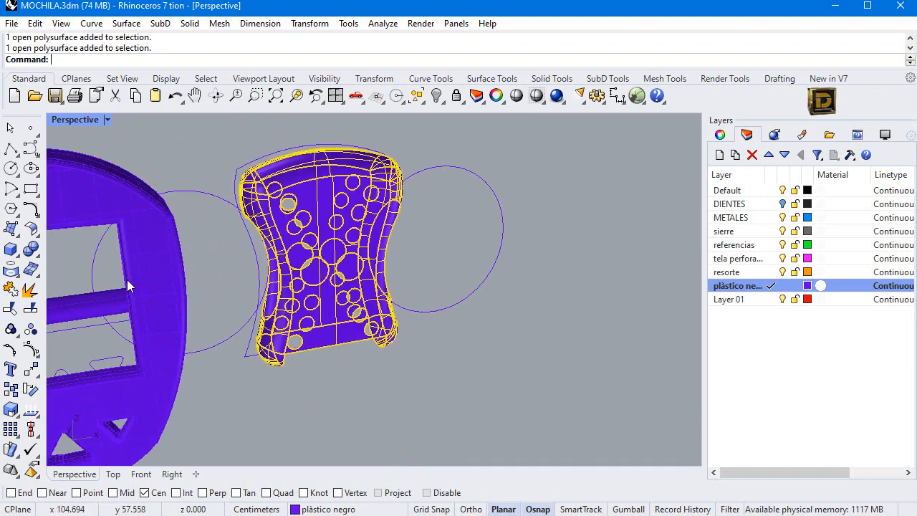
click(32, 230)
click(72, 256)
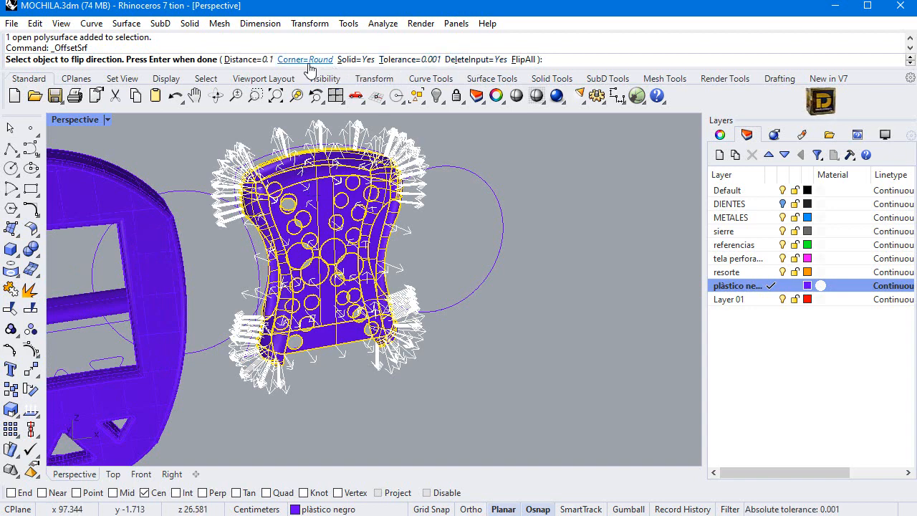
key(Return)
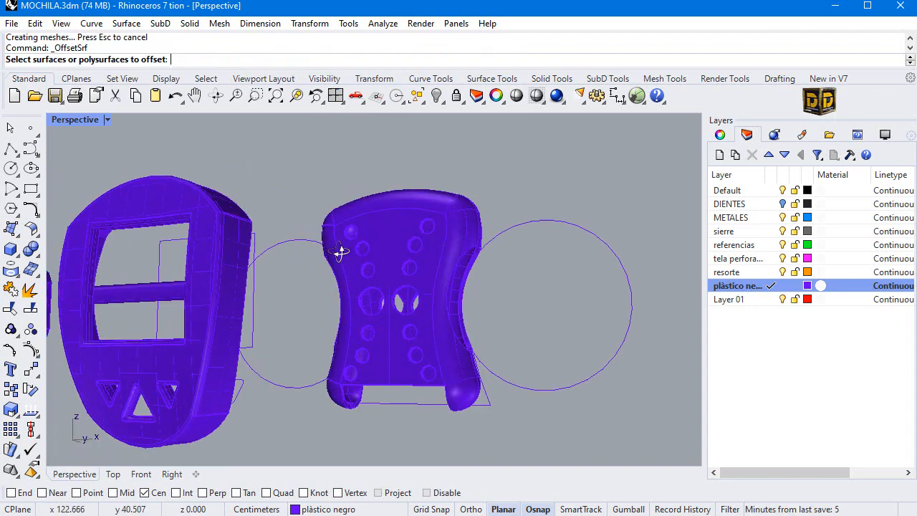
right_drag(342, 253, 368, 236)
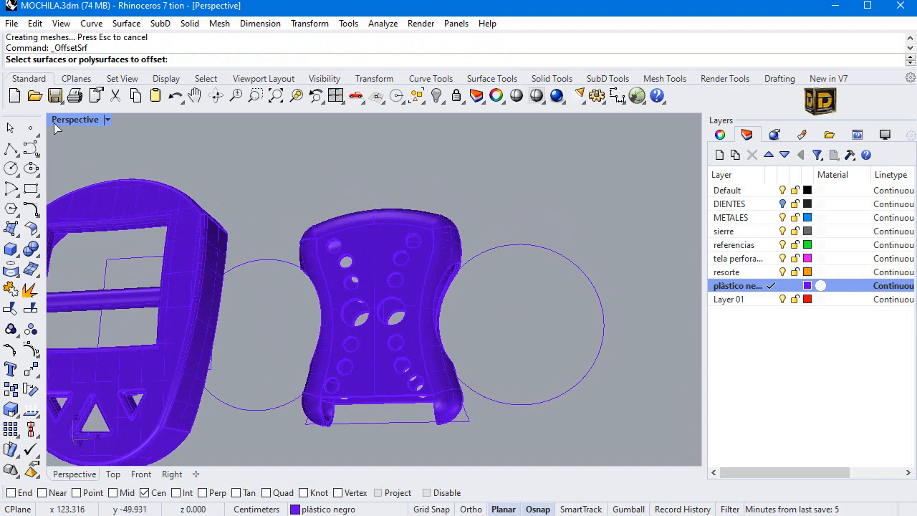
double_click(76, 122)
scroll(184, 379, down, 11)
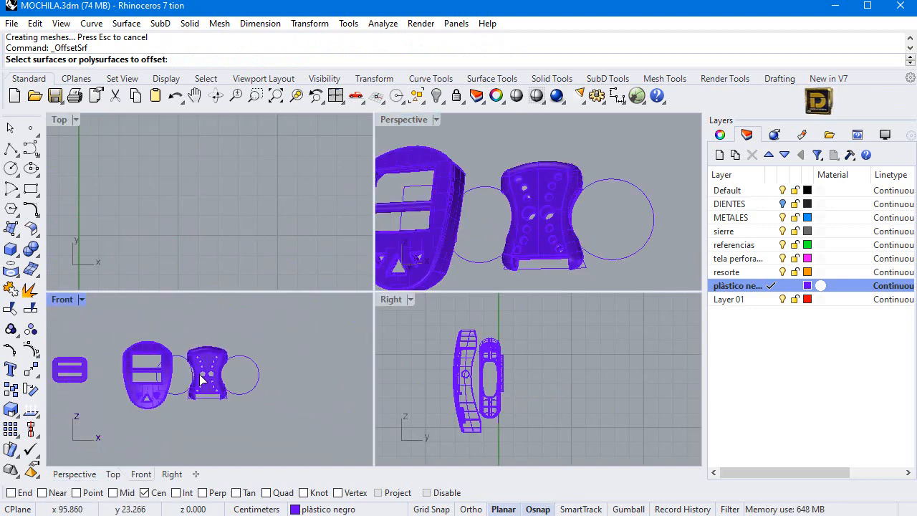
- Undo the surface offset of the perforated part
scroll(205, 380, up, 15)
scroll(543, 271, up, 3)
key(ctrl+z)
scroll(542, 271, up, 1)
click(553, 251)
key(ctrl+z)
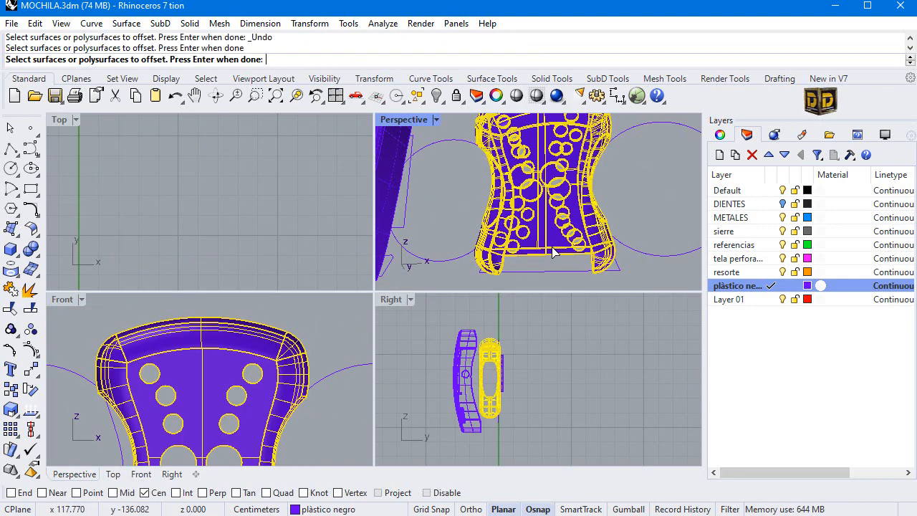
key(Escape)
key(ctrl+z)
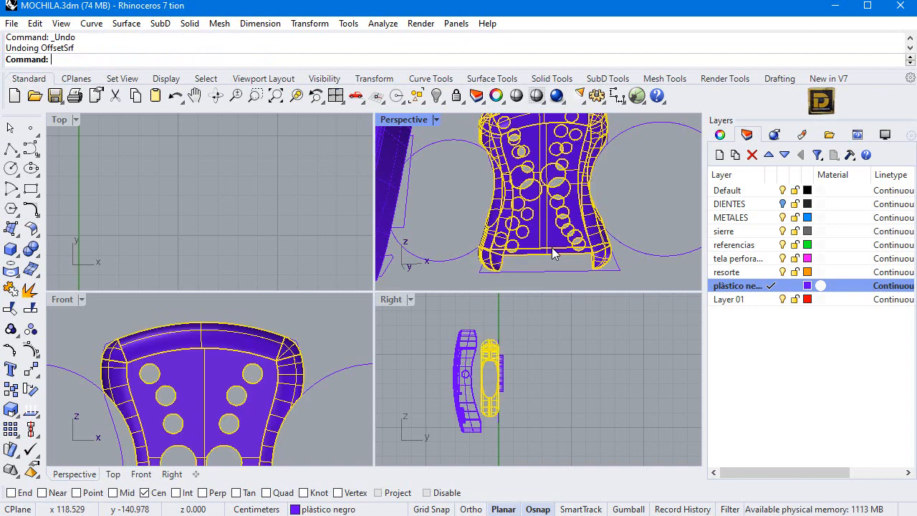
- Draw a horizontal polyline segment about 1.4 cm long in the Front view, just inside the part's curved upper edge
click(31, 150)
click(15, 151)
scroll(179, 355, up, 4)
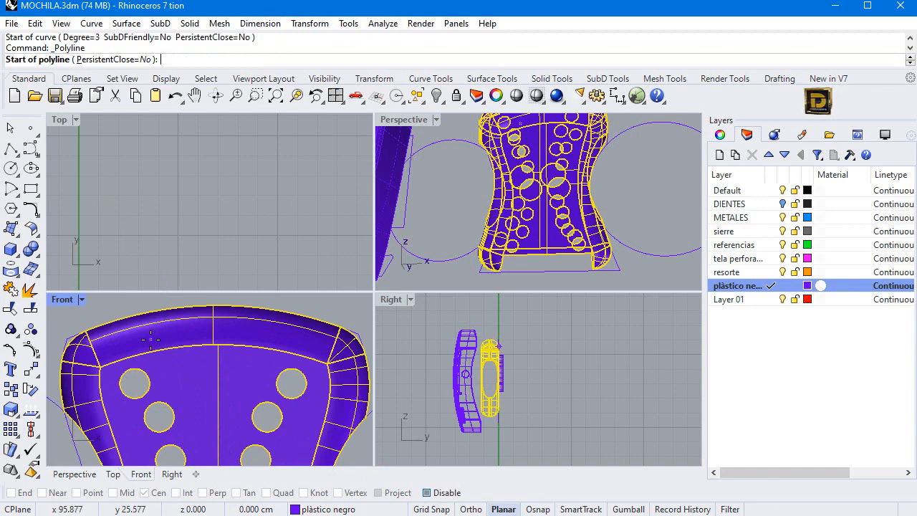
click(150, 339)
click(252, 338)
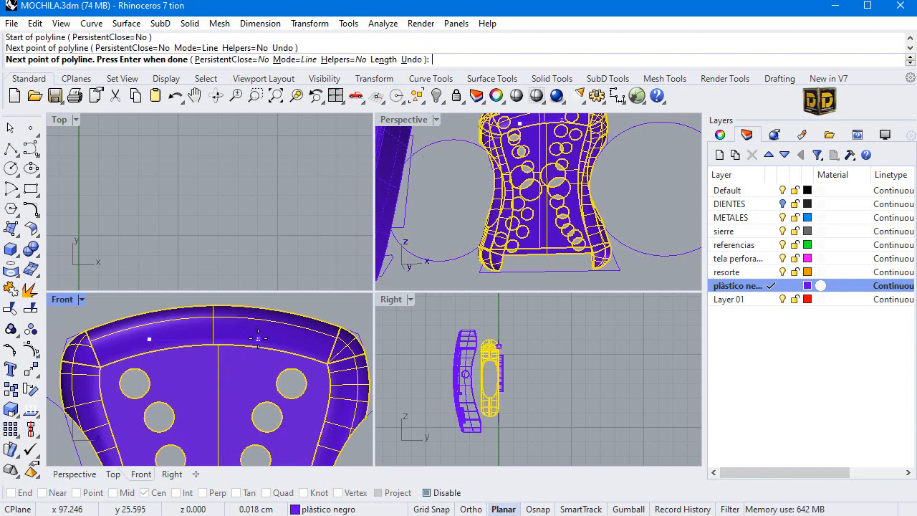
key(Return)
- Switch the Front view to wireframe display and move the line sideways to center it on the part's vertical centerline
click(81, 299)
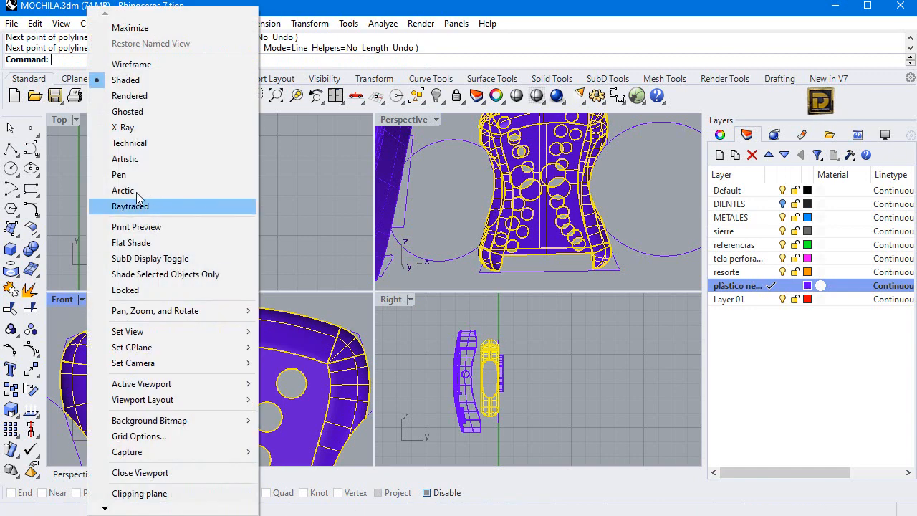
click(142, 65)
drag(232, 339, 247, 345)
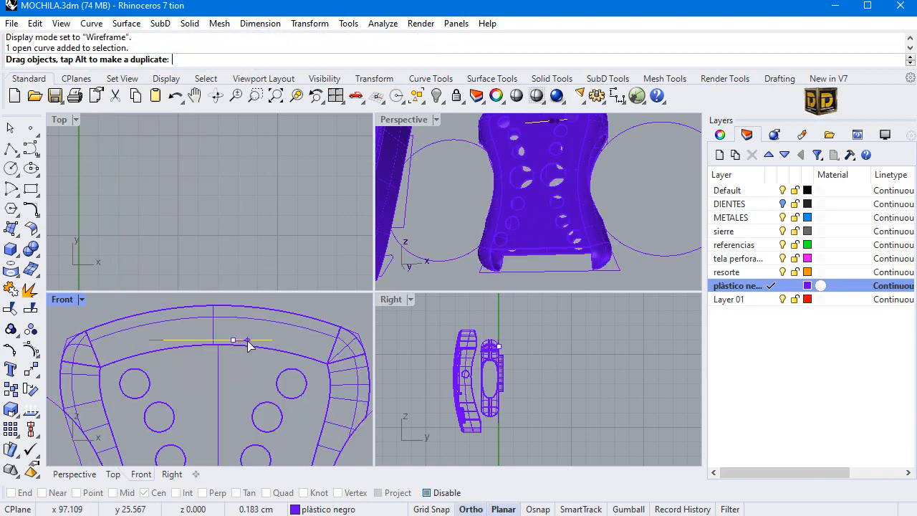
- Draw a downward-bulging arc between the line's two endpoints, using the End object snap, to close a half-round shape
click(10, 188)
click(47, 198)
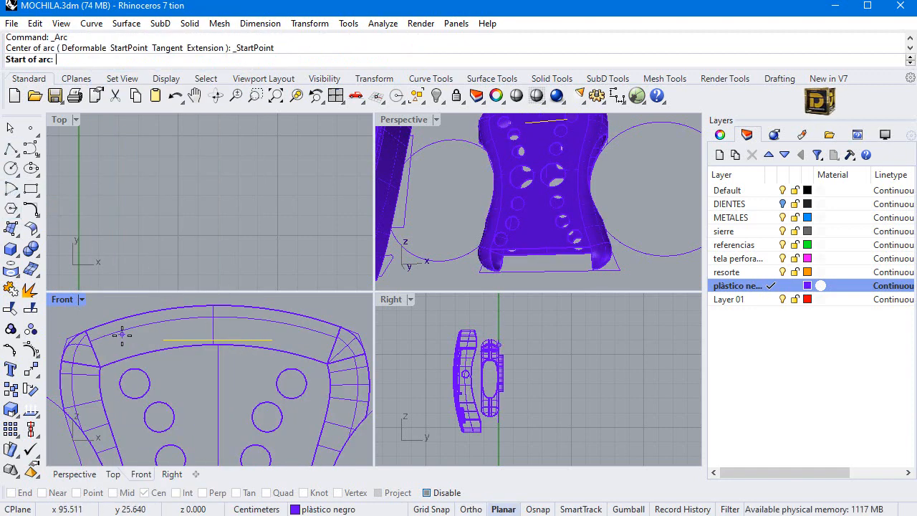
click(441, 494)
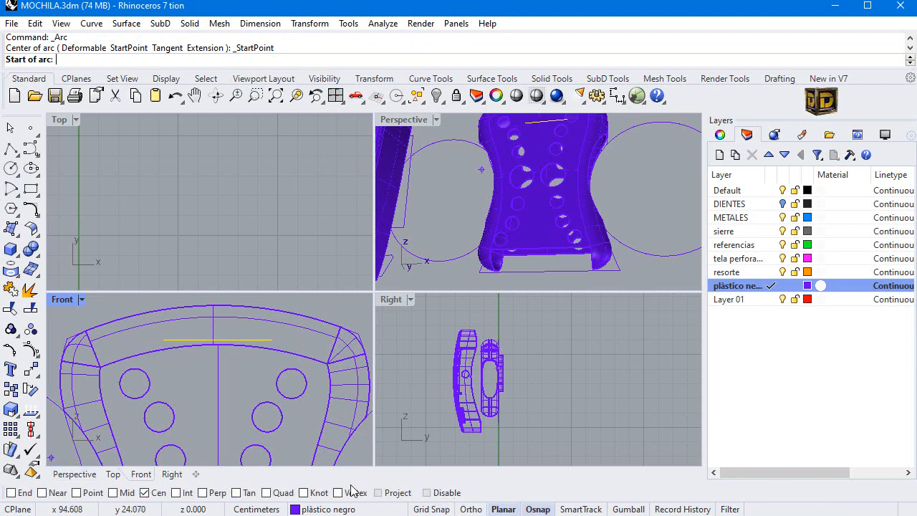
right_click(20, 493)
click(163, 340)
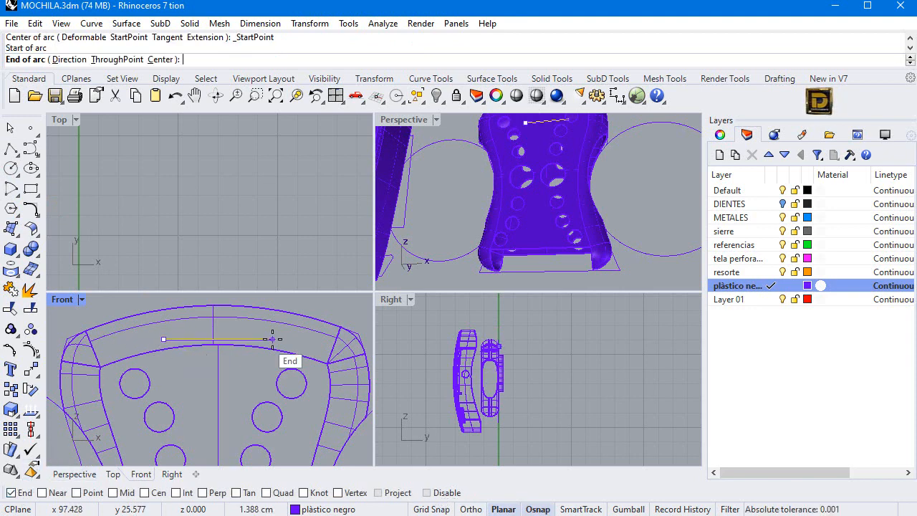
click(272, 339)
click(199, 381)
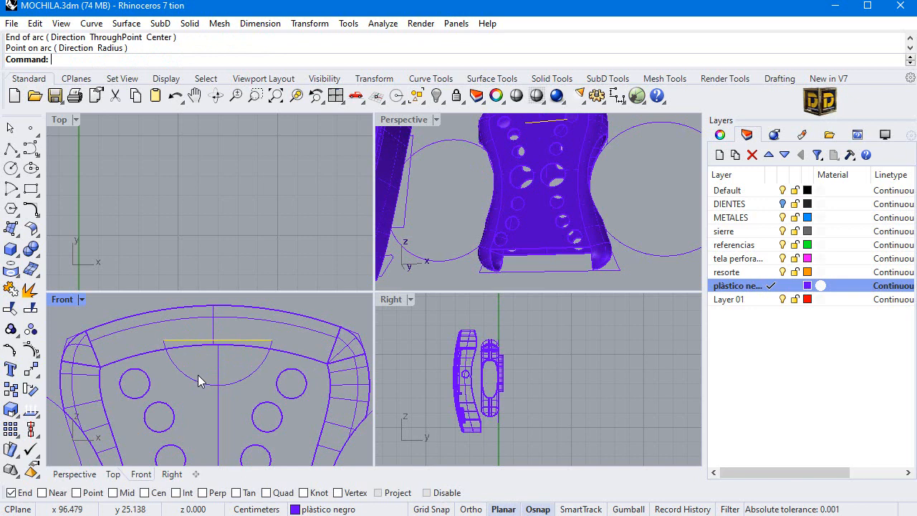
click(194, 379)
click(193, 400)
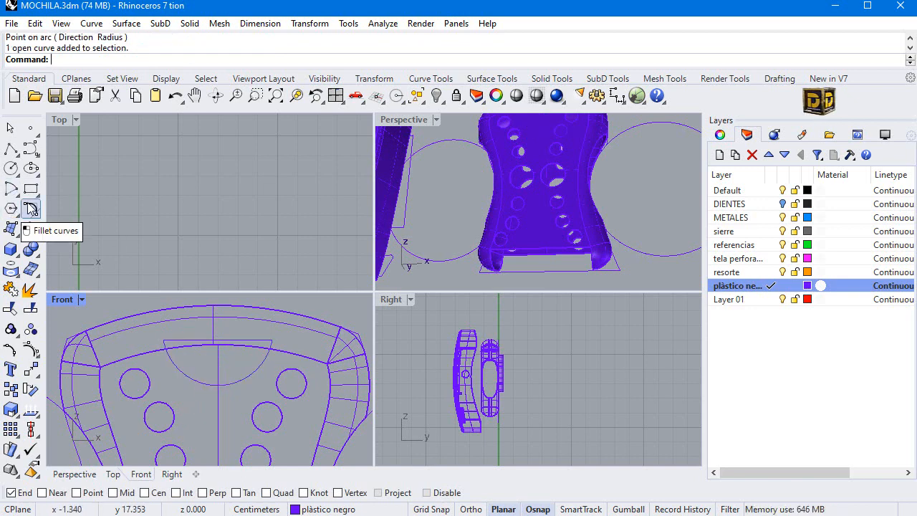
- Fillet both corners between the arc and the straight line with a radius of 0.1
click(31, 227)
click(131, 60)
text(0.1)
key(Return)
scroll(190, 379, down, 2)
click(191, 362)
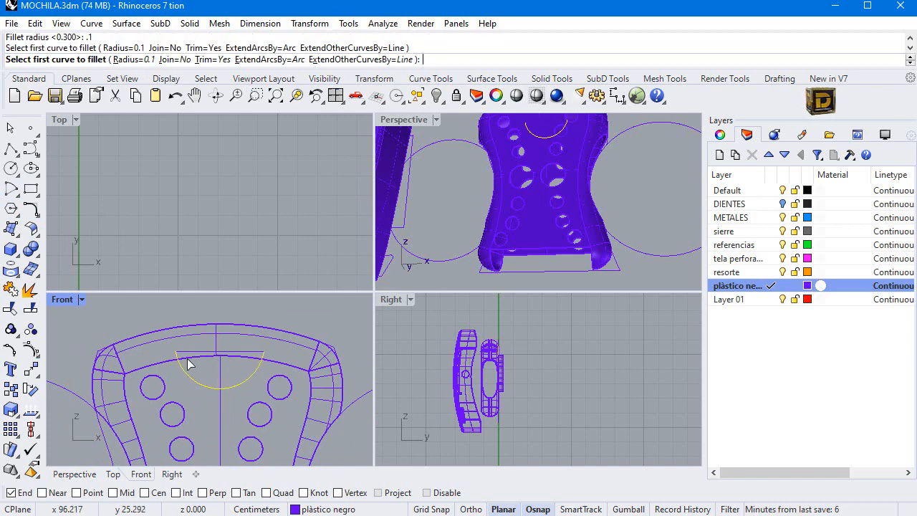
click(190, 356)
right_click(258, 365)
click(257, 365)
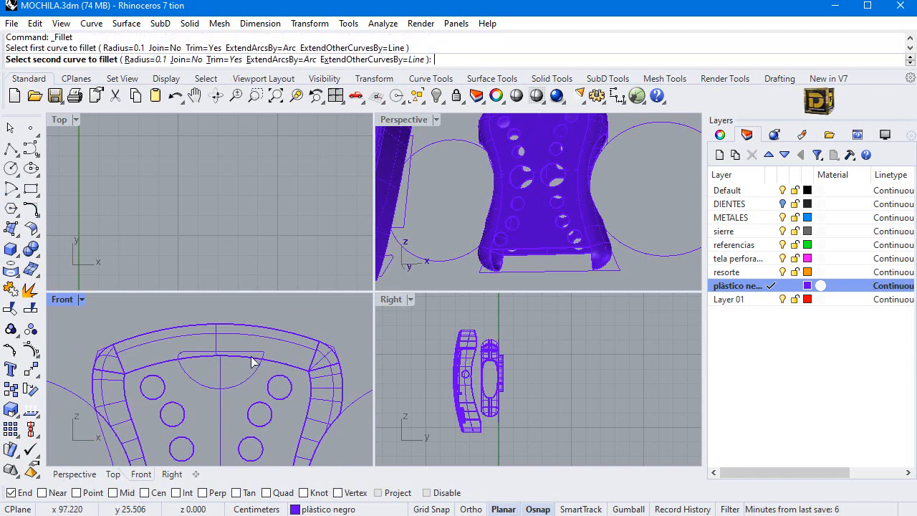
click(253, 352)
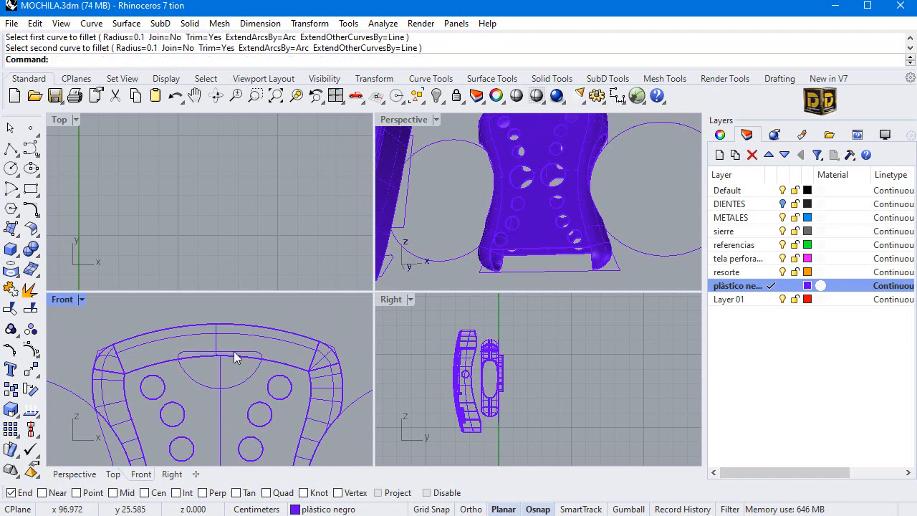
- Join the line, the arc and the two fillets into one closed curve
click(205, 380)
drag(163, 314, 266, 409)
click(10, 288)
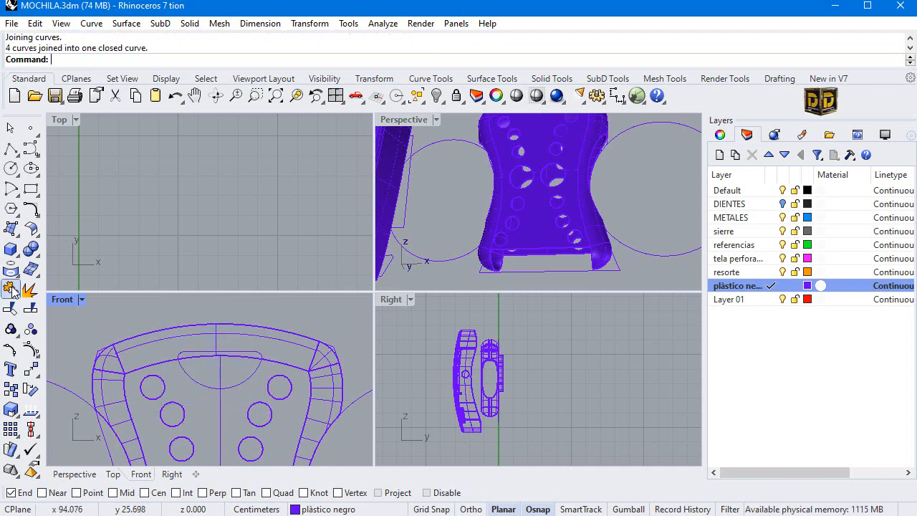
- Return the Front view to shaded display and trim the part inside the half-round curve through its front and back faces
click(82, 299)
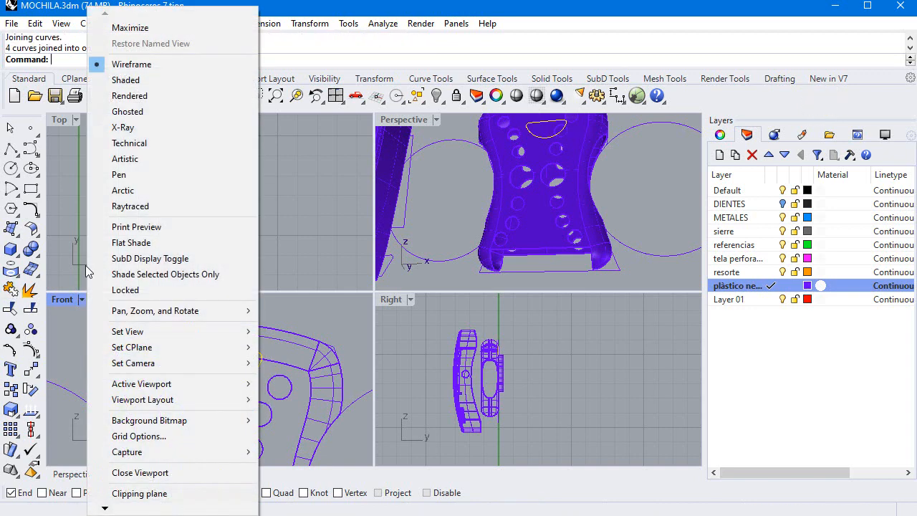
click(125, 80)
click(11, 308)
scroll(215, 363, up, 5)
click(228, 374)
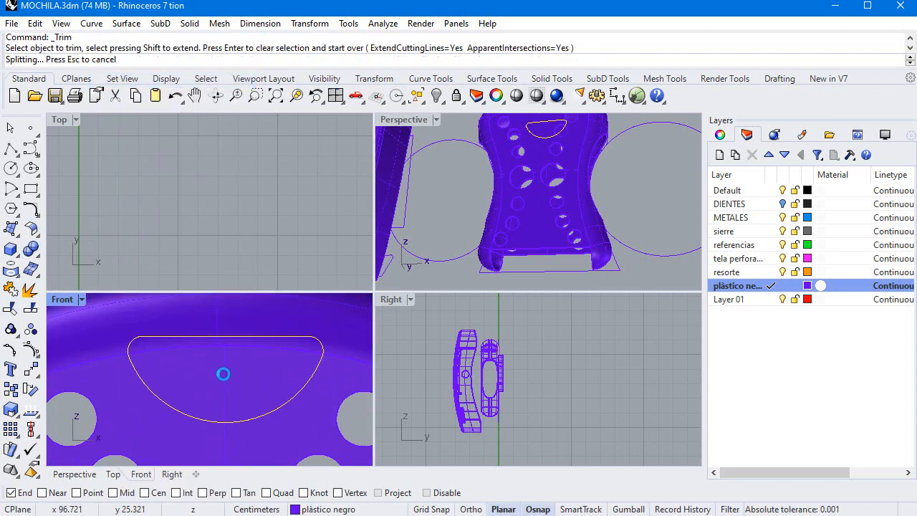
scroll(228, 375, down, 5)
click(231, 374)
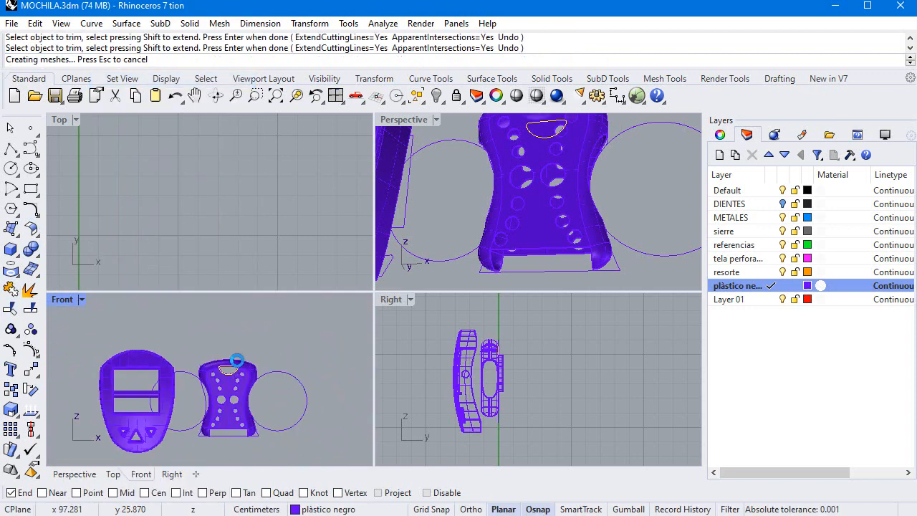